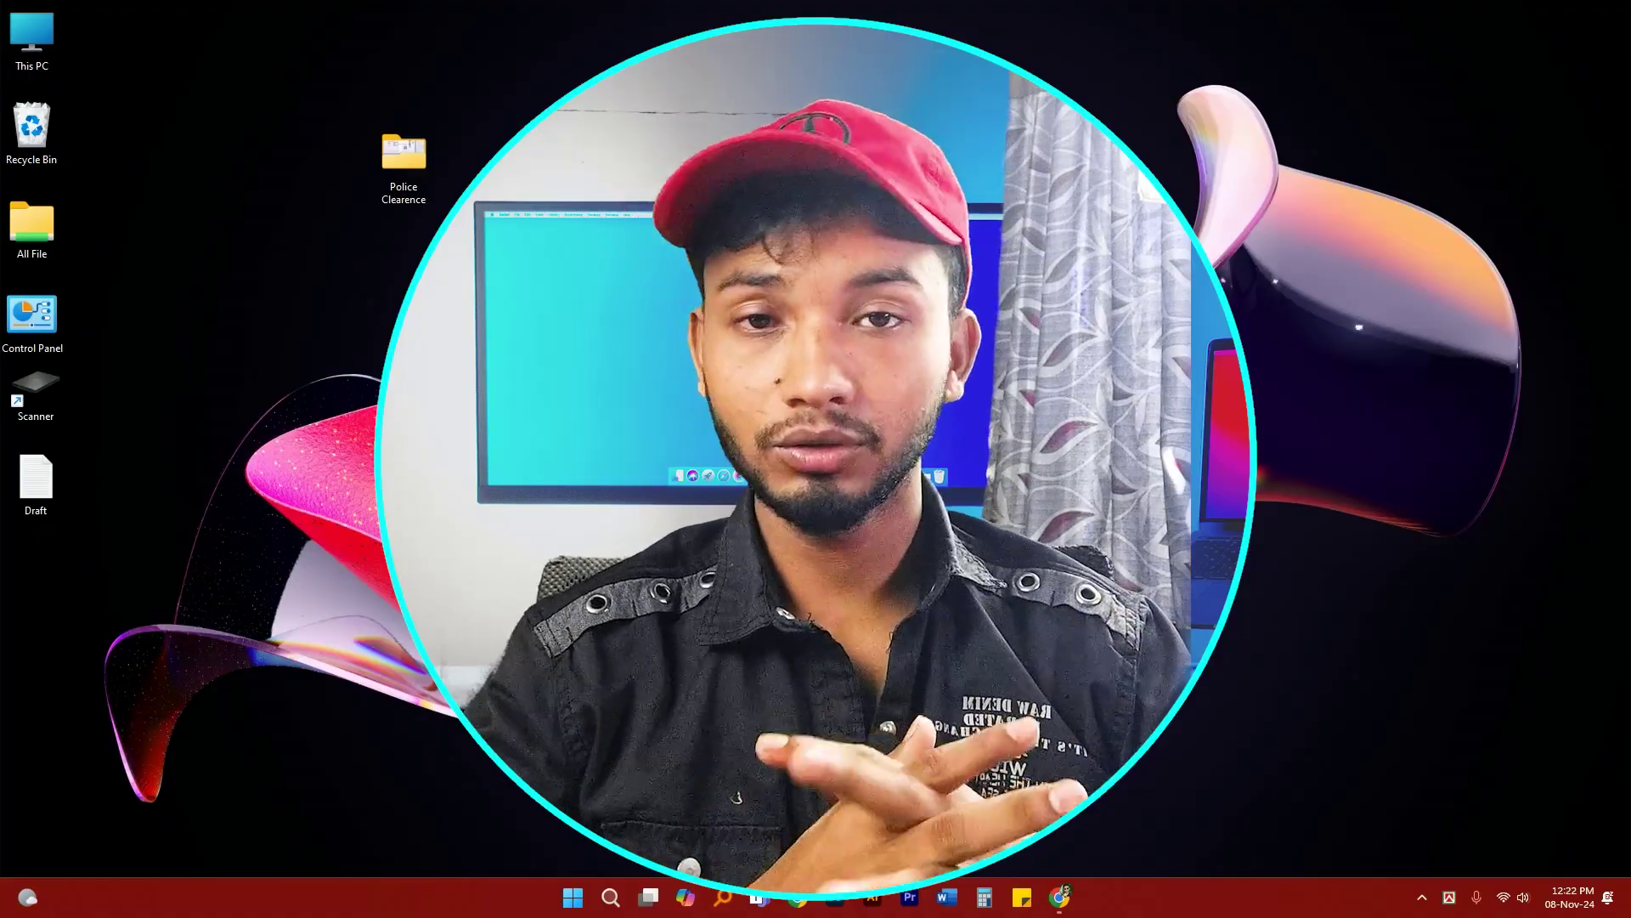
- In Chrome, search for 'police clearance' and open the 'Police Clearance - Log In' result
{"action": "mouse_move", "coordinate": [1066, 902]}
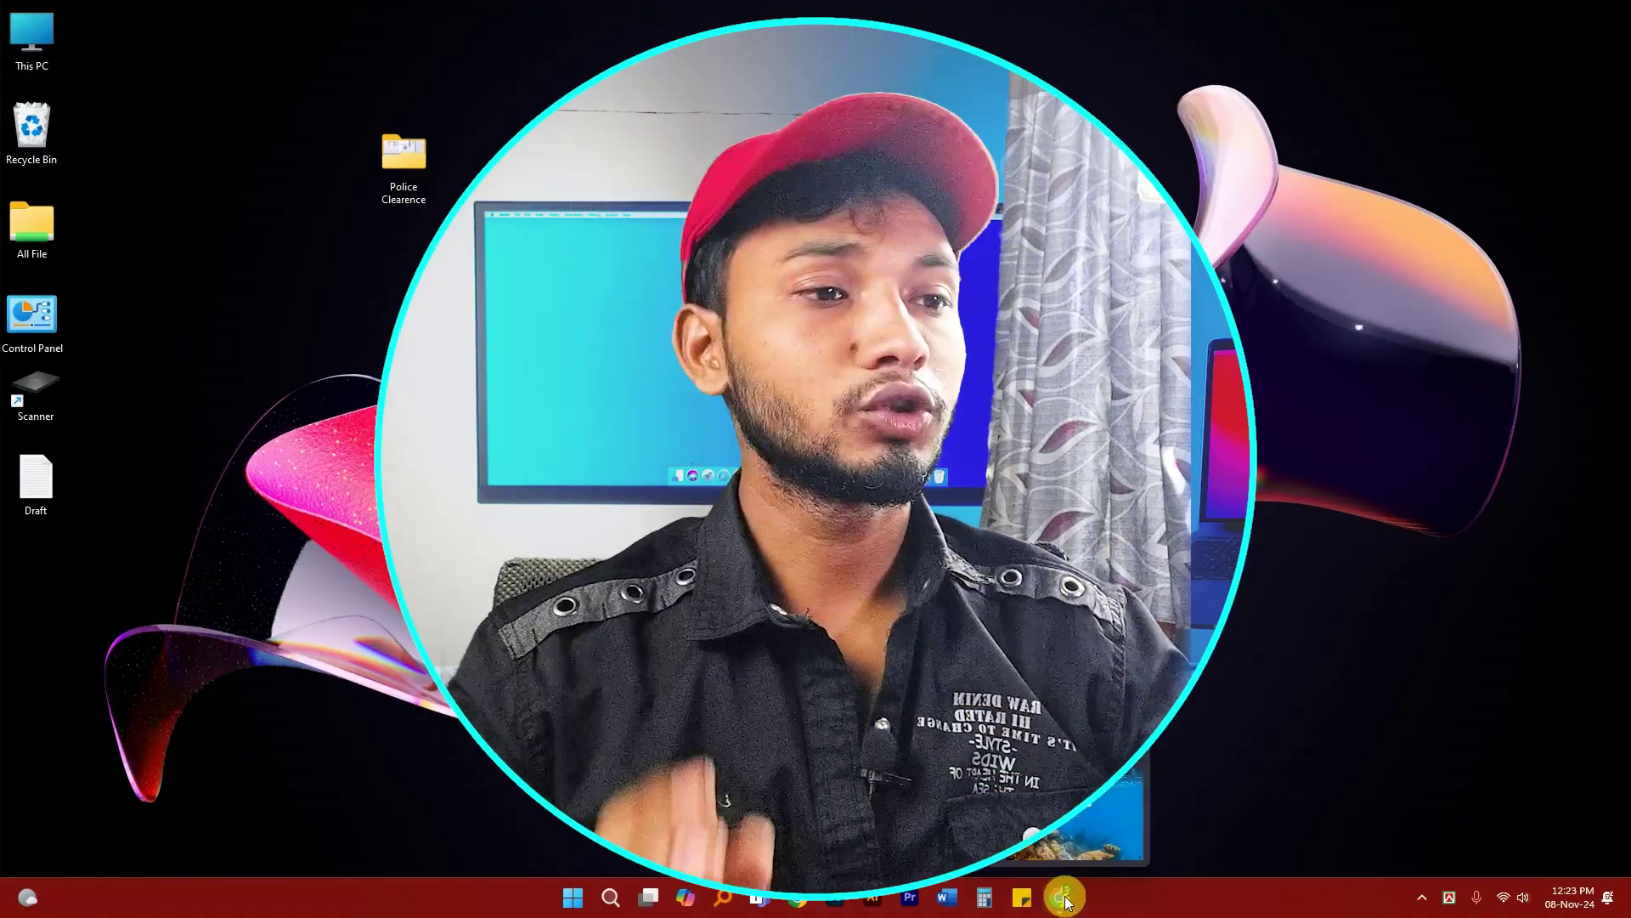
{"action": "left_click", "coordinate": [1066, 903]}
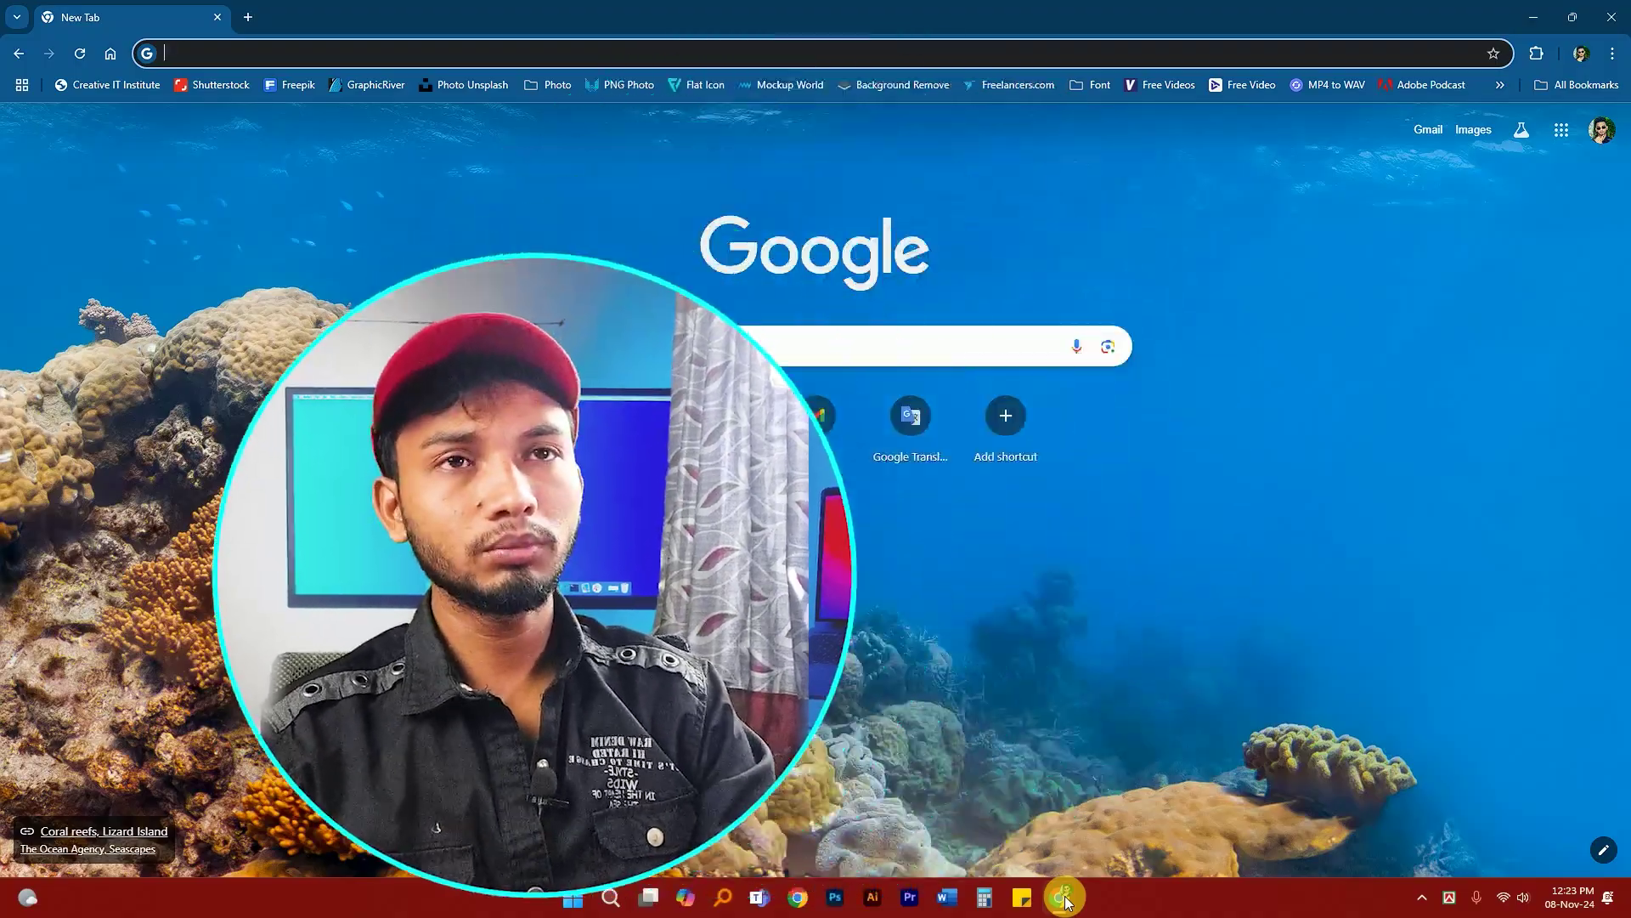
{"action": "type", "text": "police clearance"}
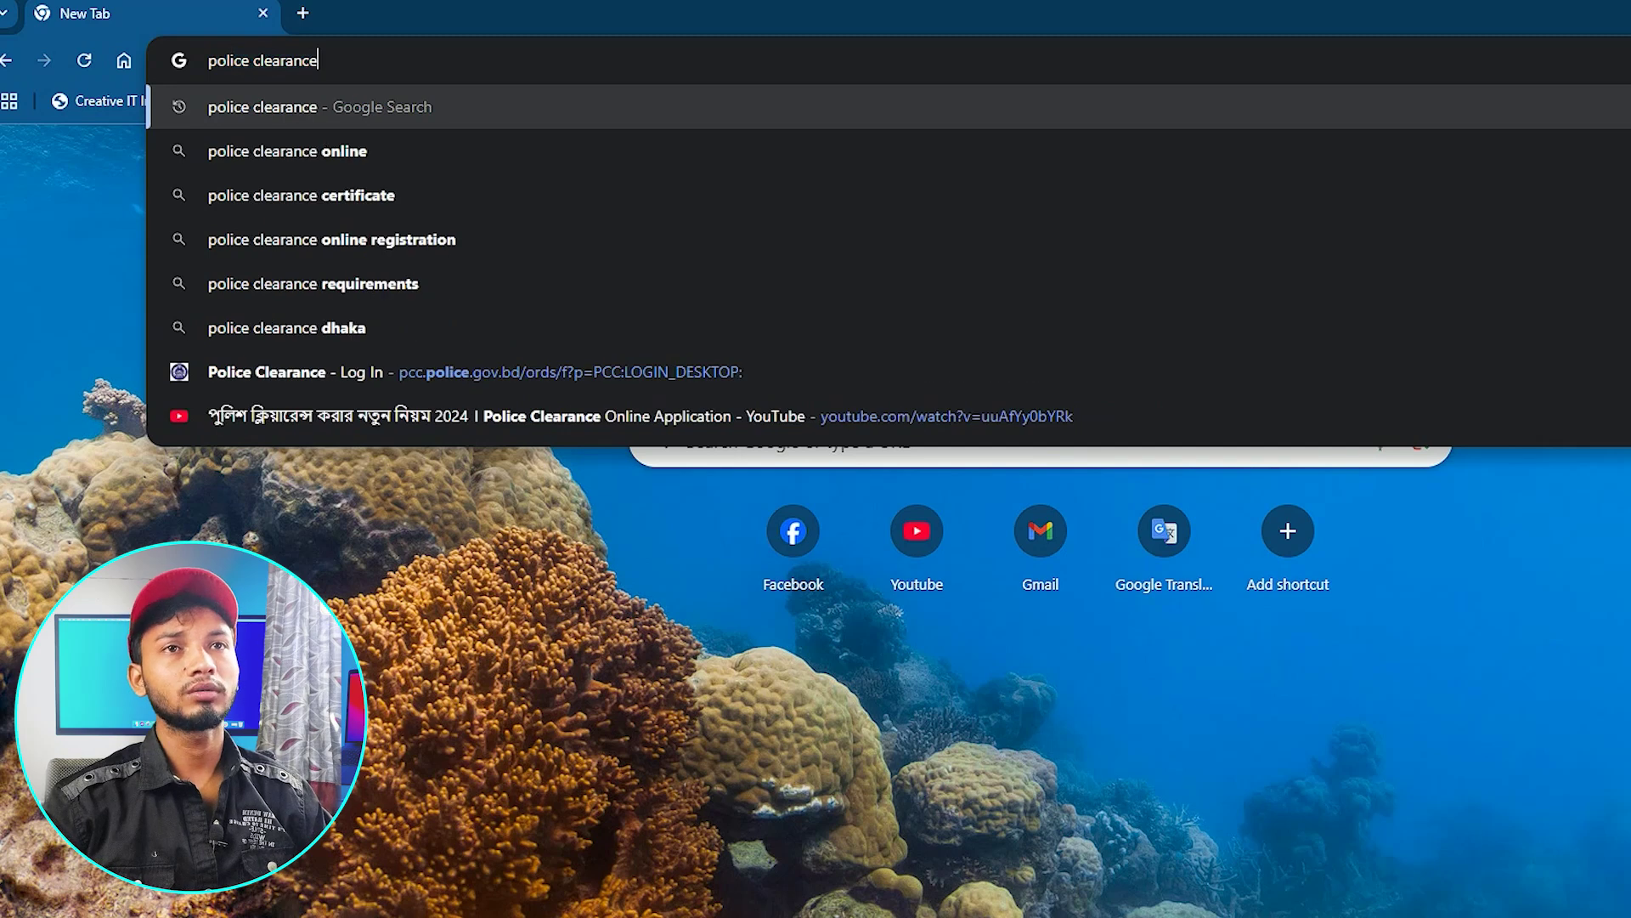
{"action": "key", "text": "Return"}
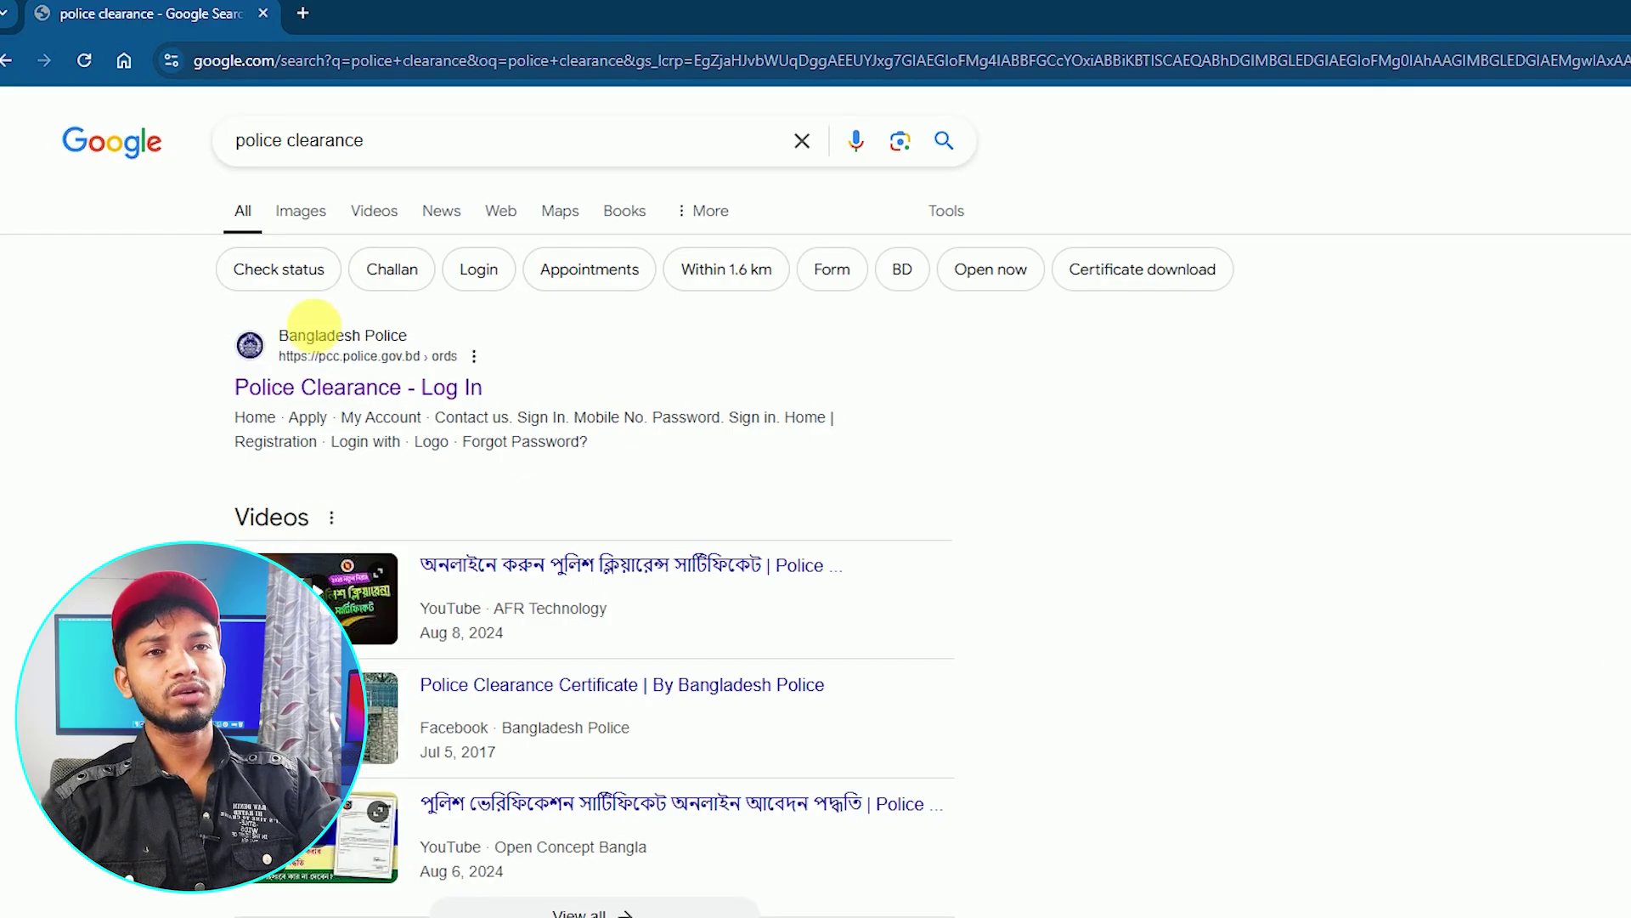
{"action": "left_click", "coordinate": [352, 391]}
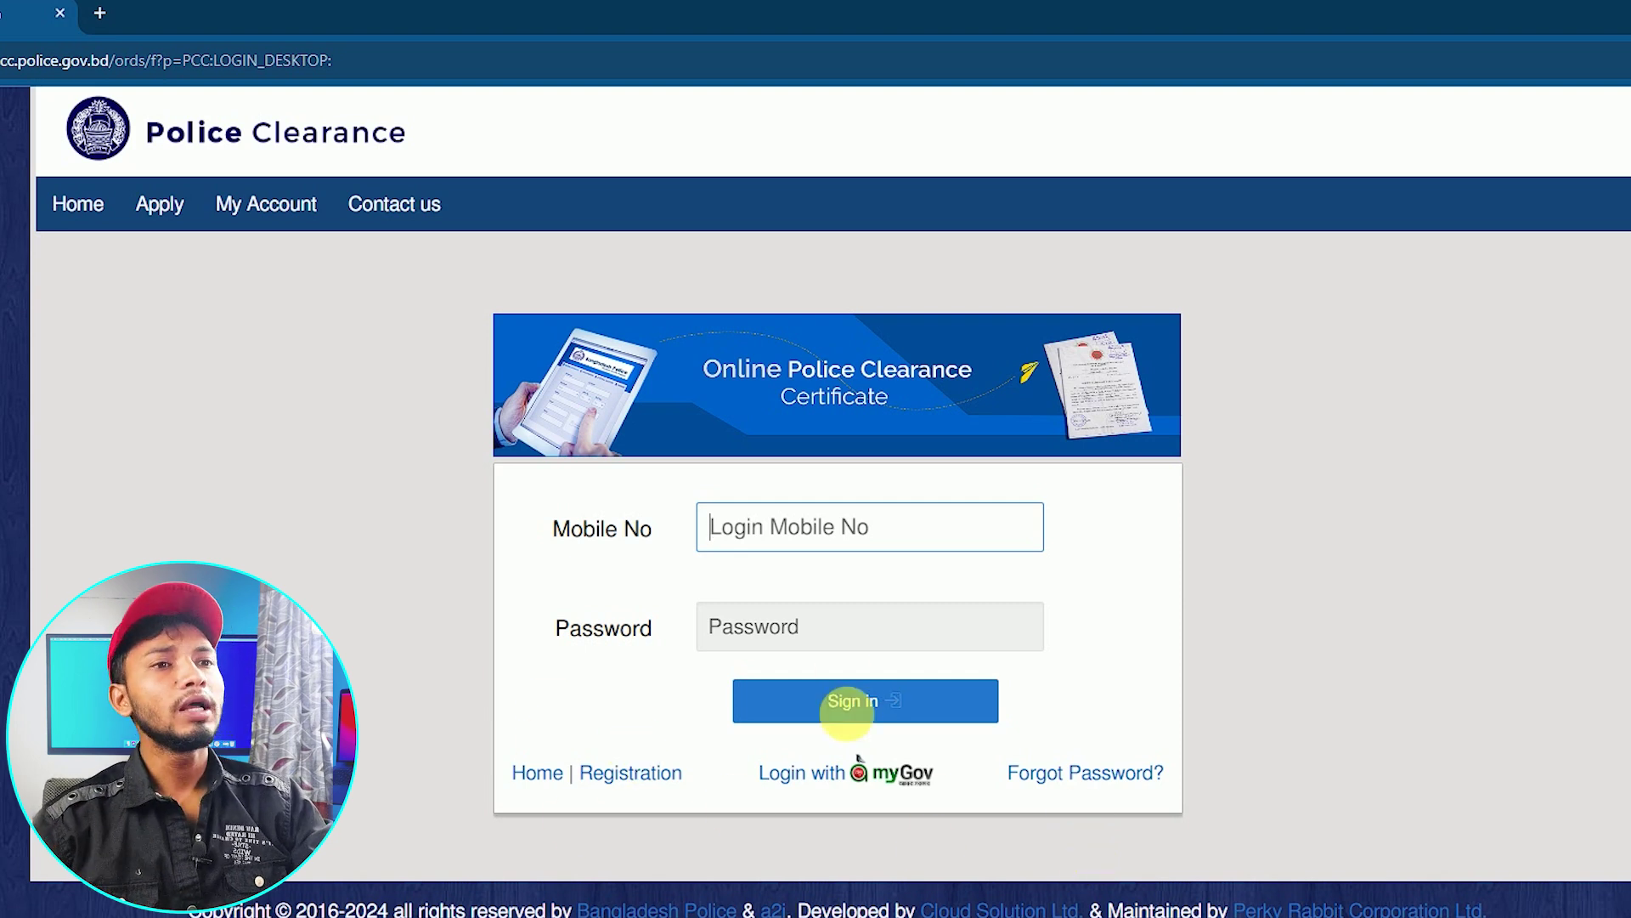
- Open the registration form, enter the applicant's name and leave Email empty
{"action": "left_click", "coordinate": [623, 780]}
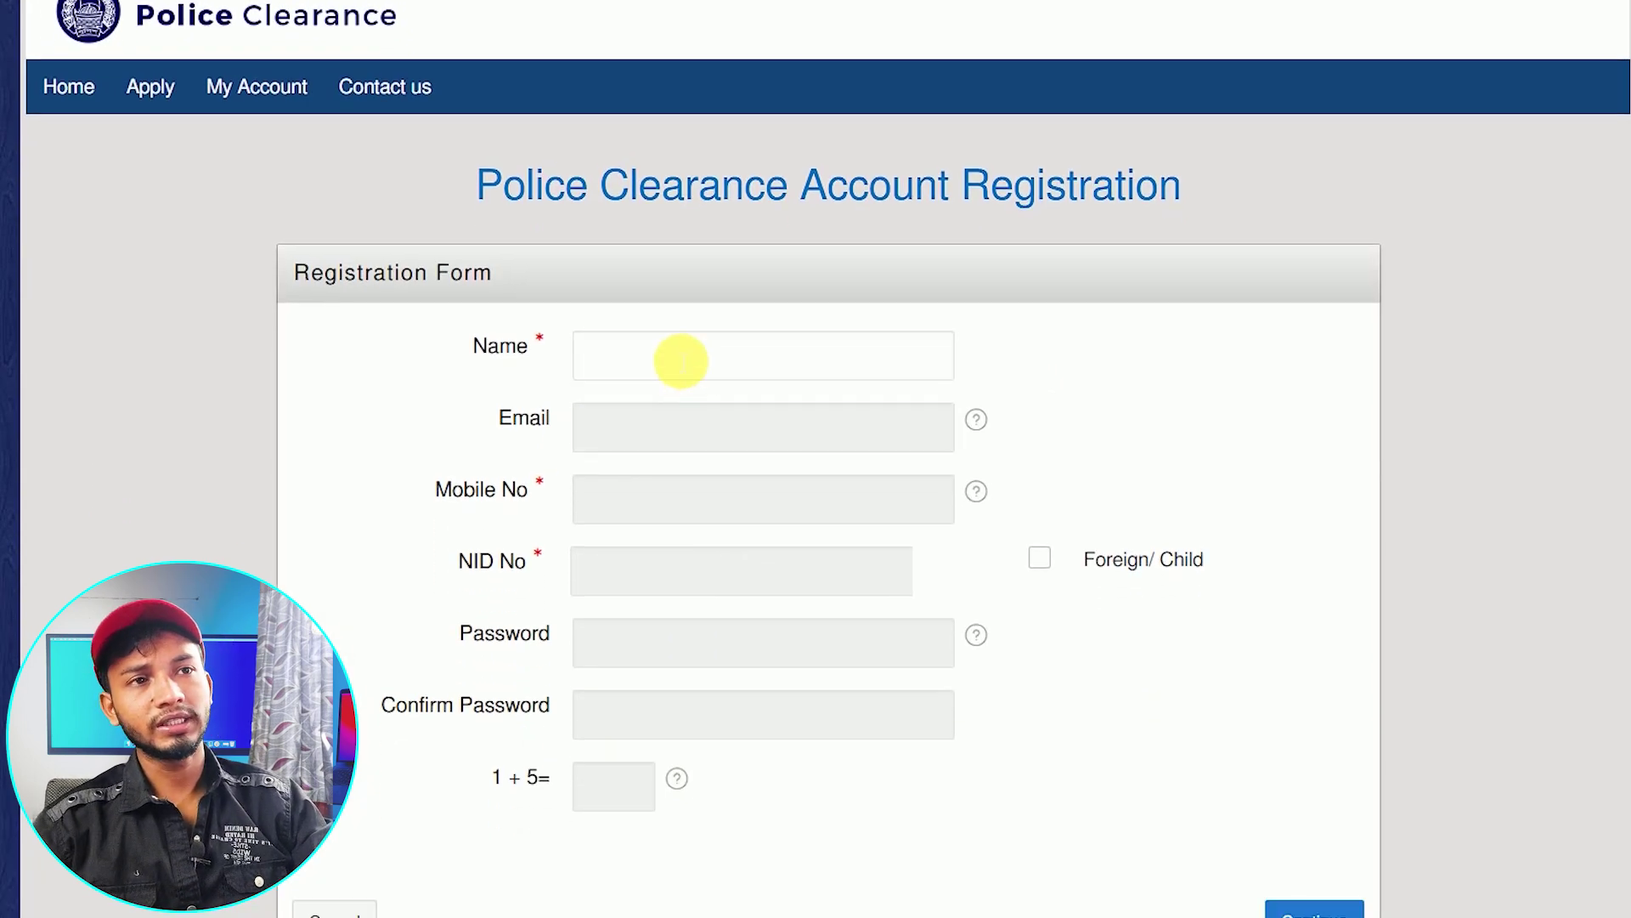
{"action": "left_click", "coordinate": [680, 362]}
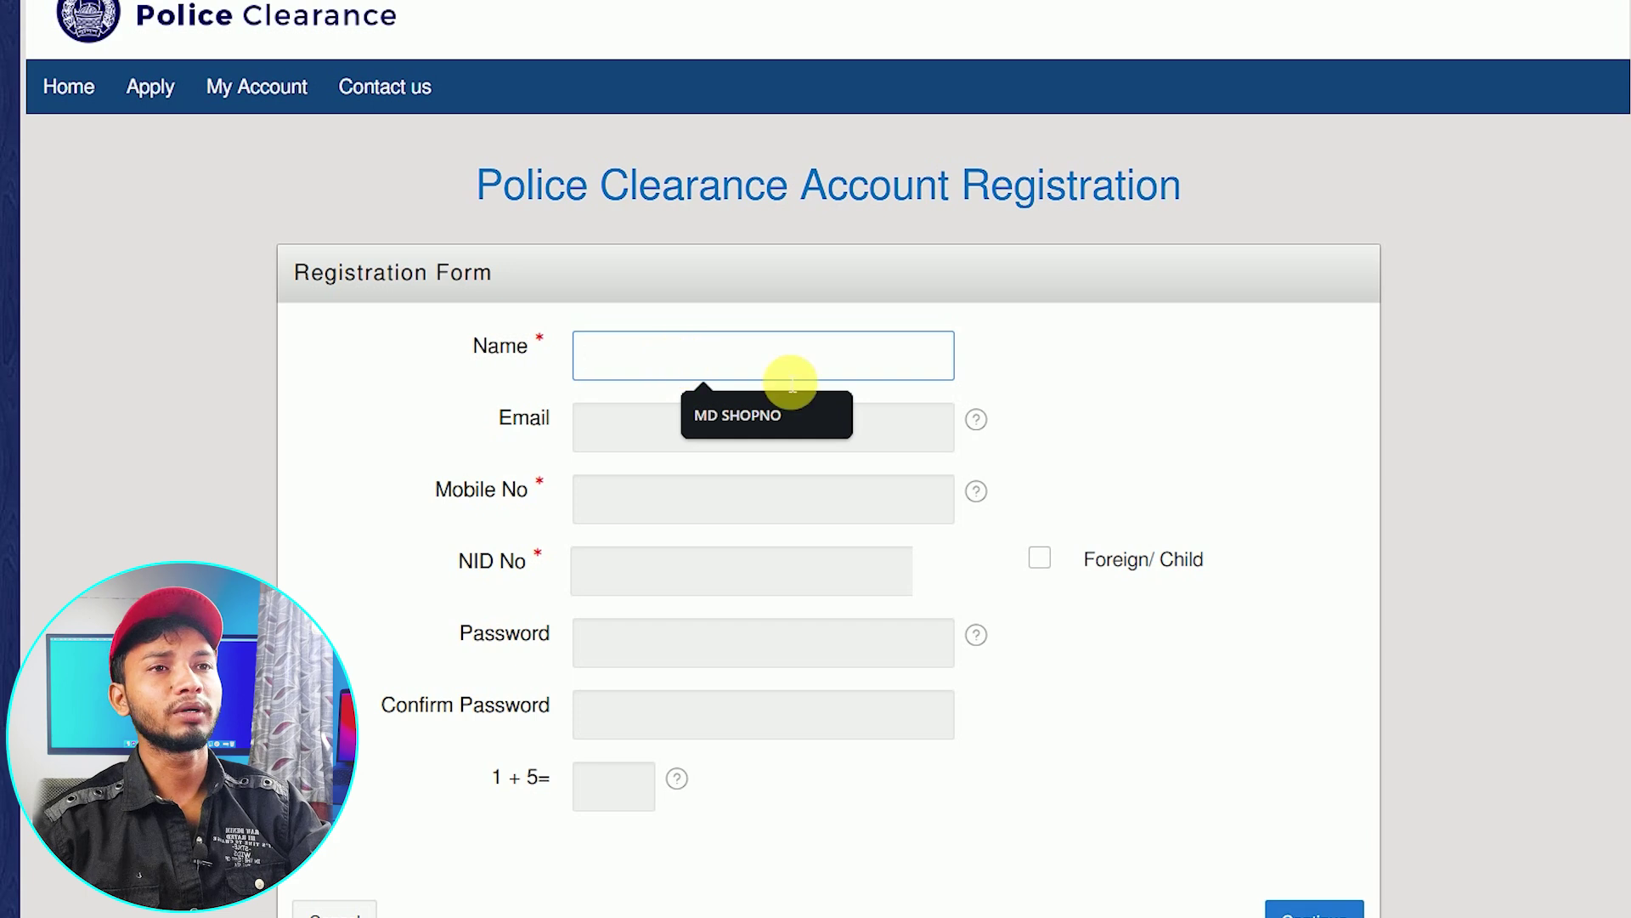
{"action": "left_click", "coordinate": [1272, 382]}
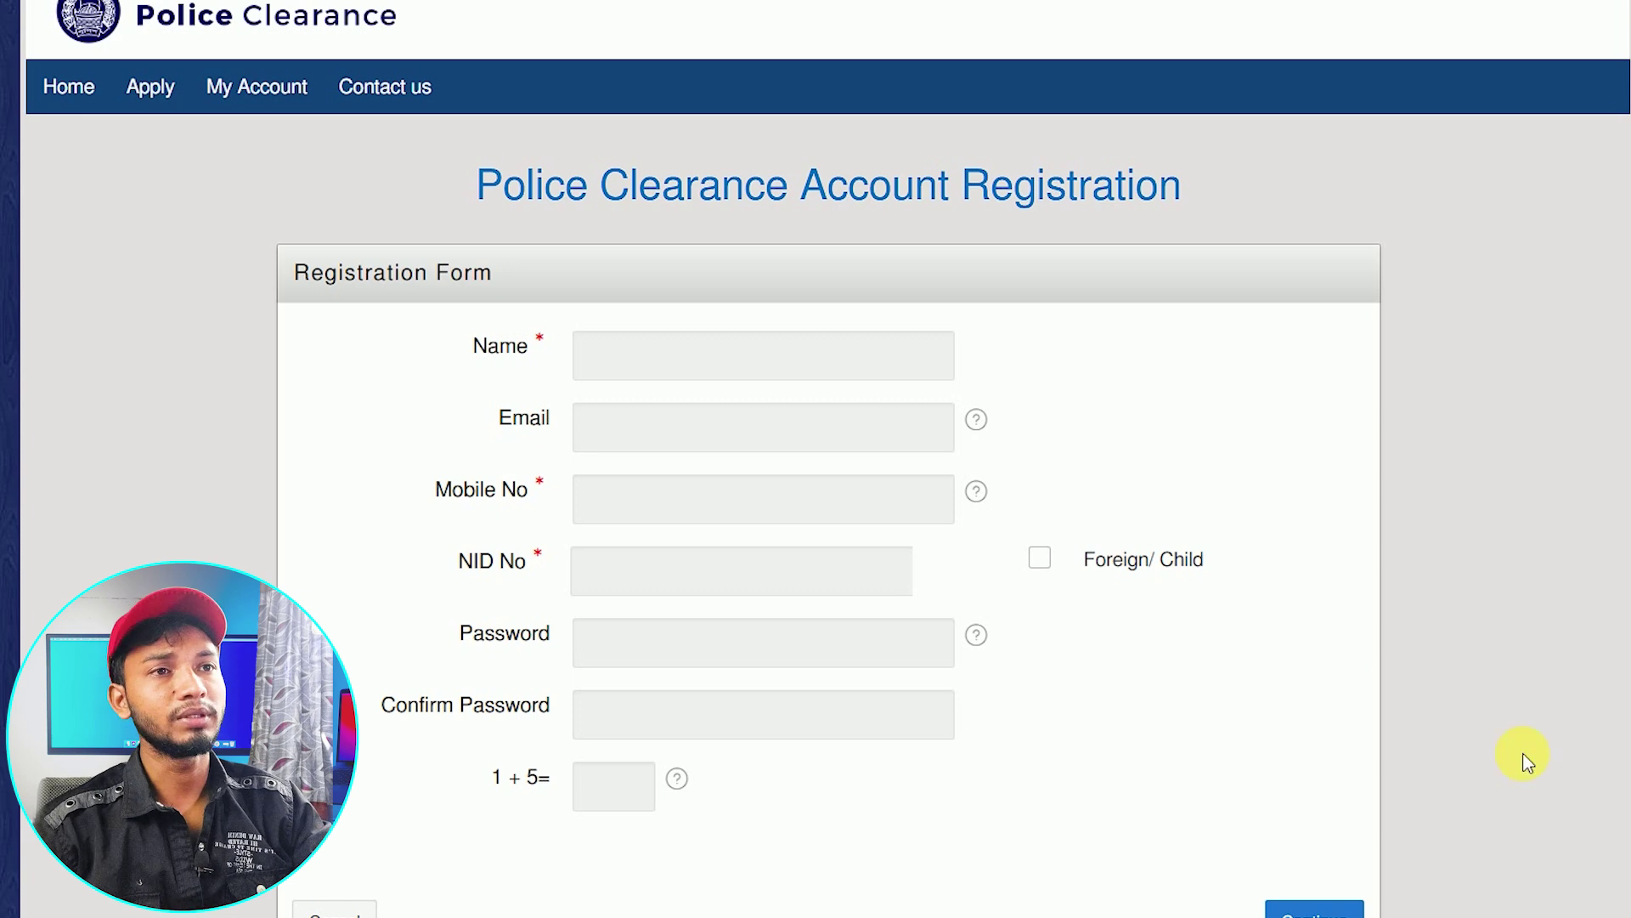
{"action": "left_click", "coordinate": [748, 371]}
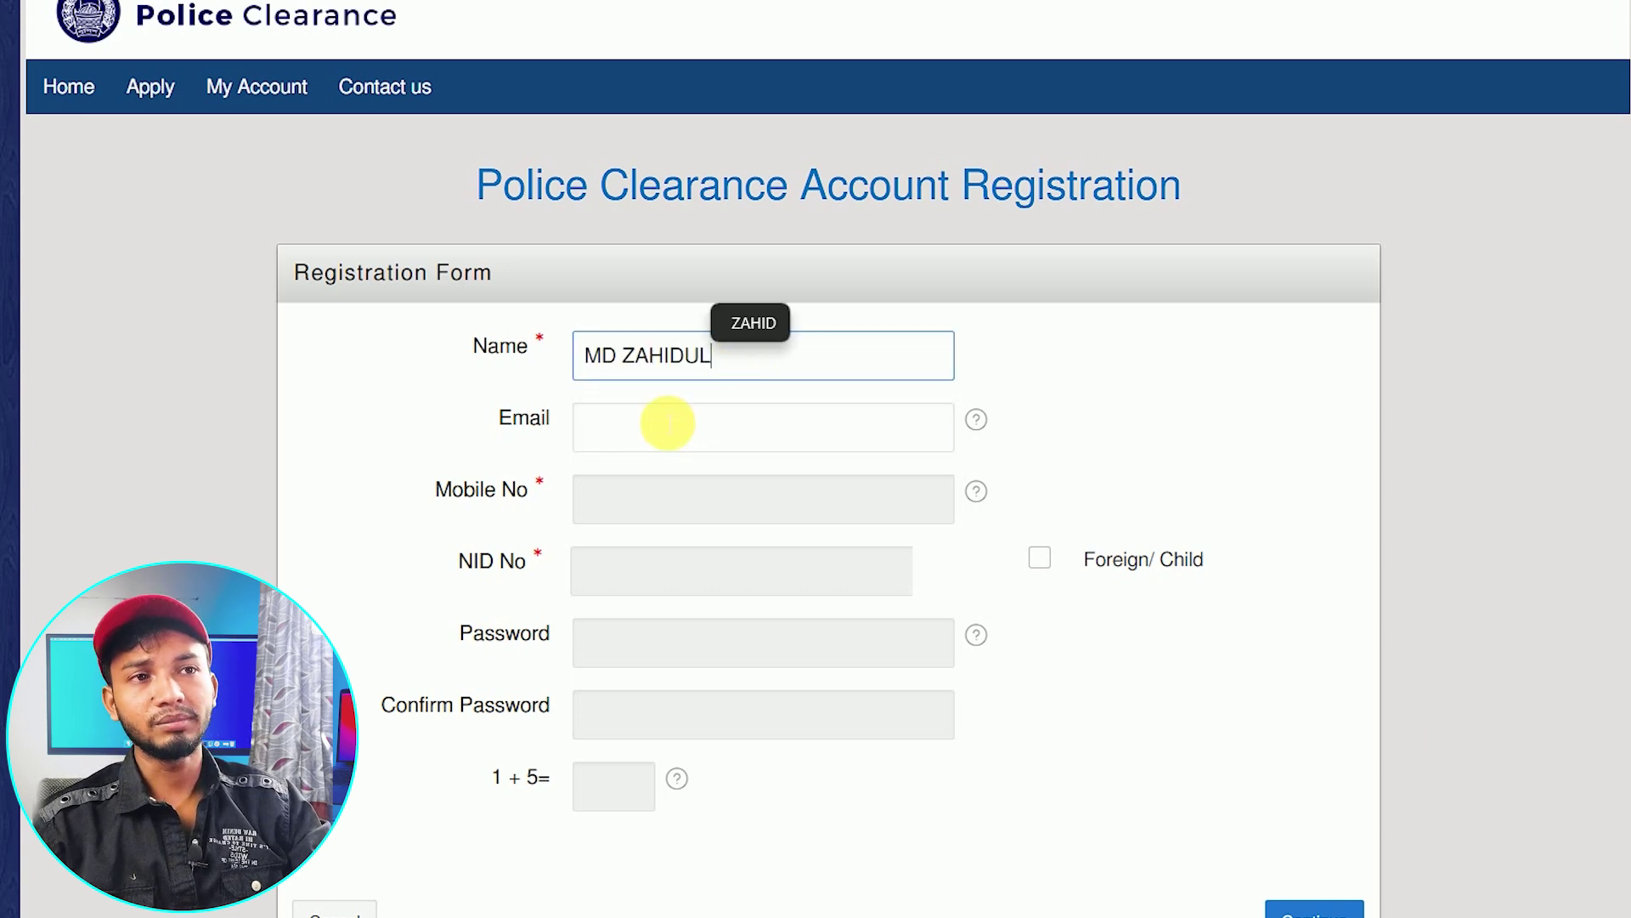
{"action": "left_click", "coordinate": [668, 422]}
{"action": "left_click", "coordinate": [1039, 411]}
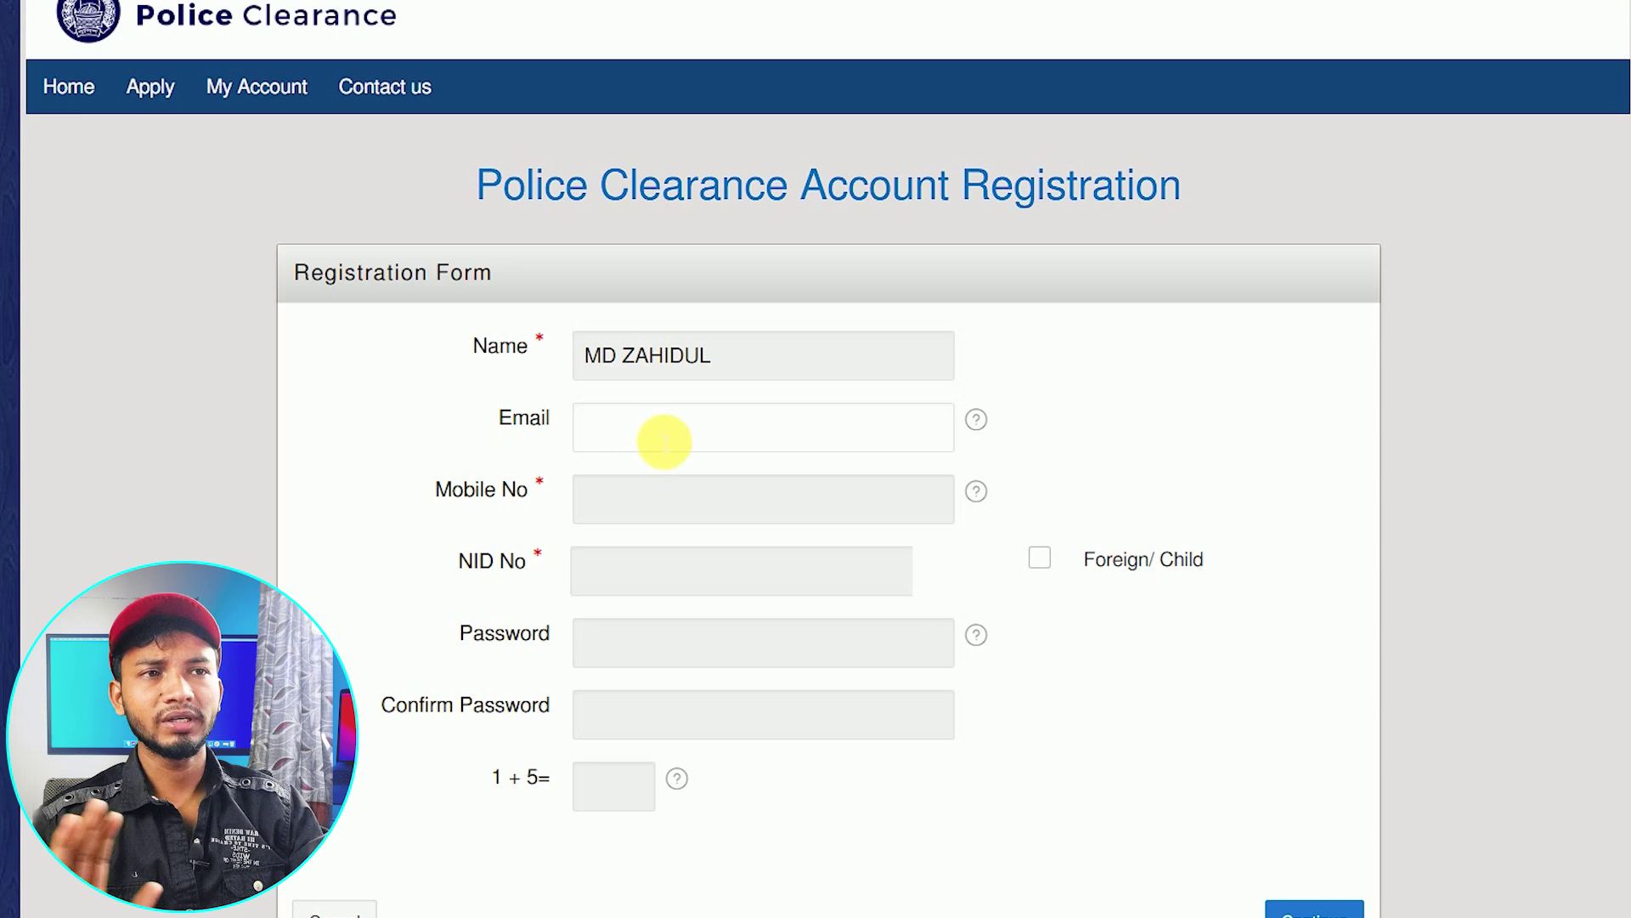
- Fill in the Mobile No and NID No fields
{"action": "left_click", "coordinate": [612, 505]}
{"action": "left_click", "coordinate": [402, 531]}
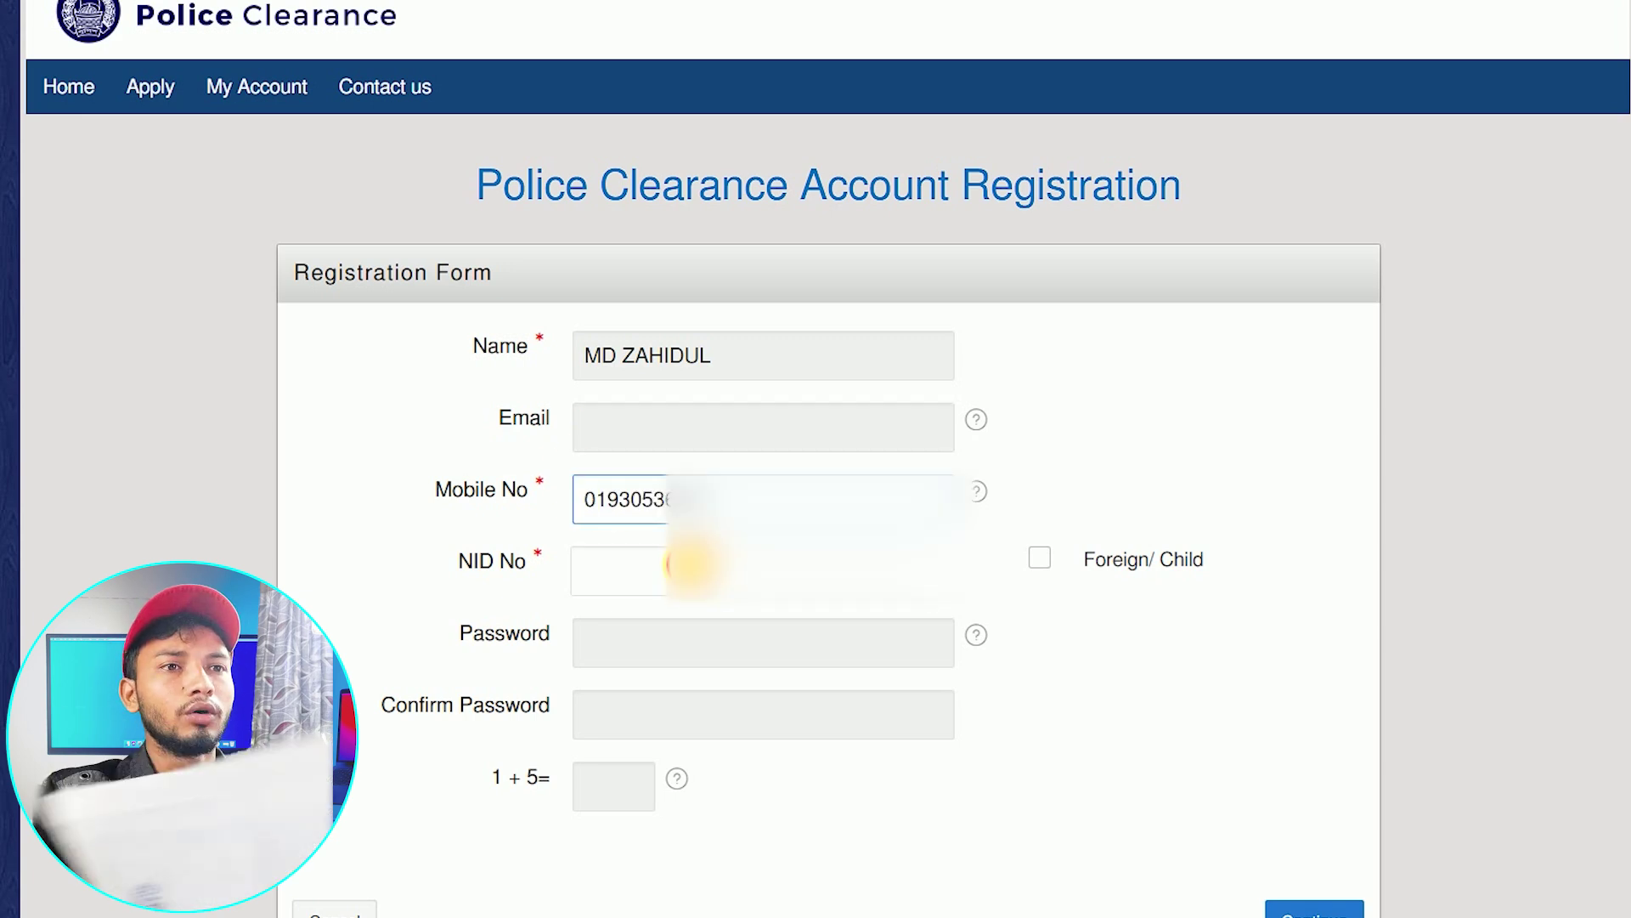
{"action": "left_click", "coordinate": [693, 566]}
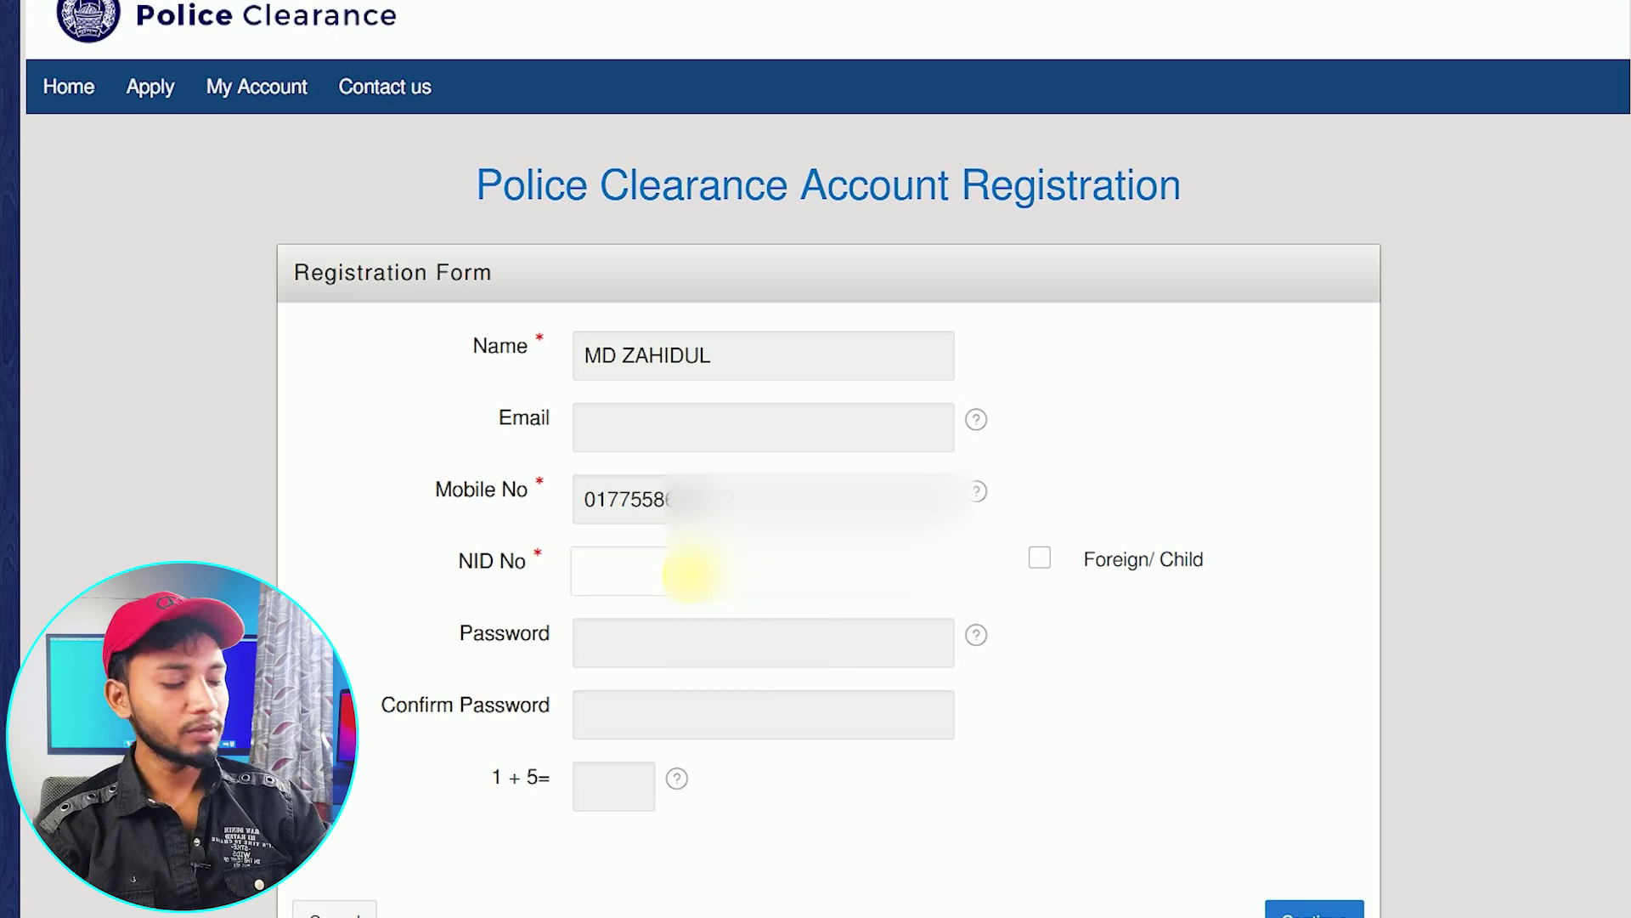
{"action": "left_click", "coordinate": [690, 573]}
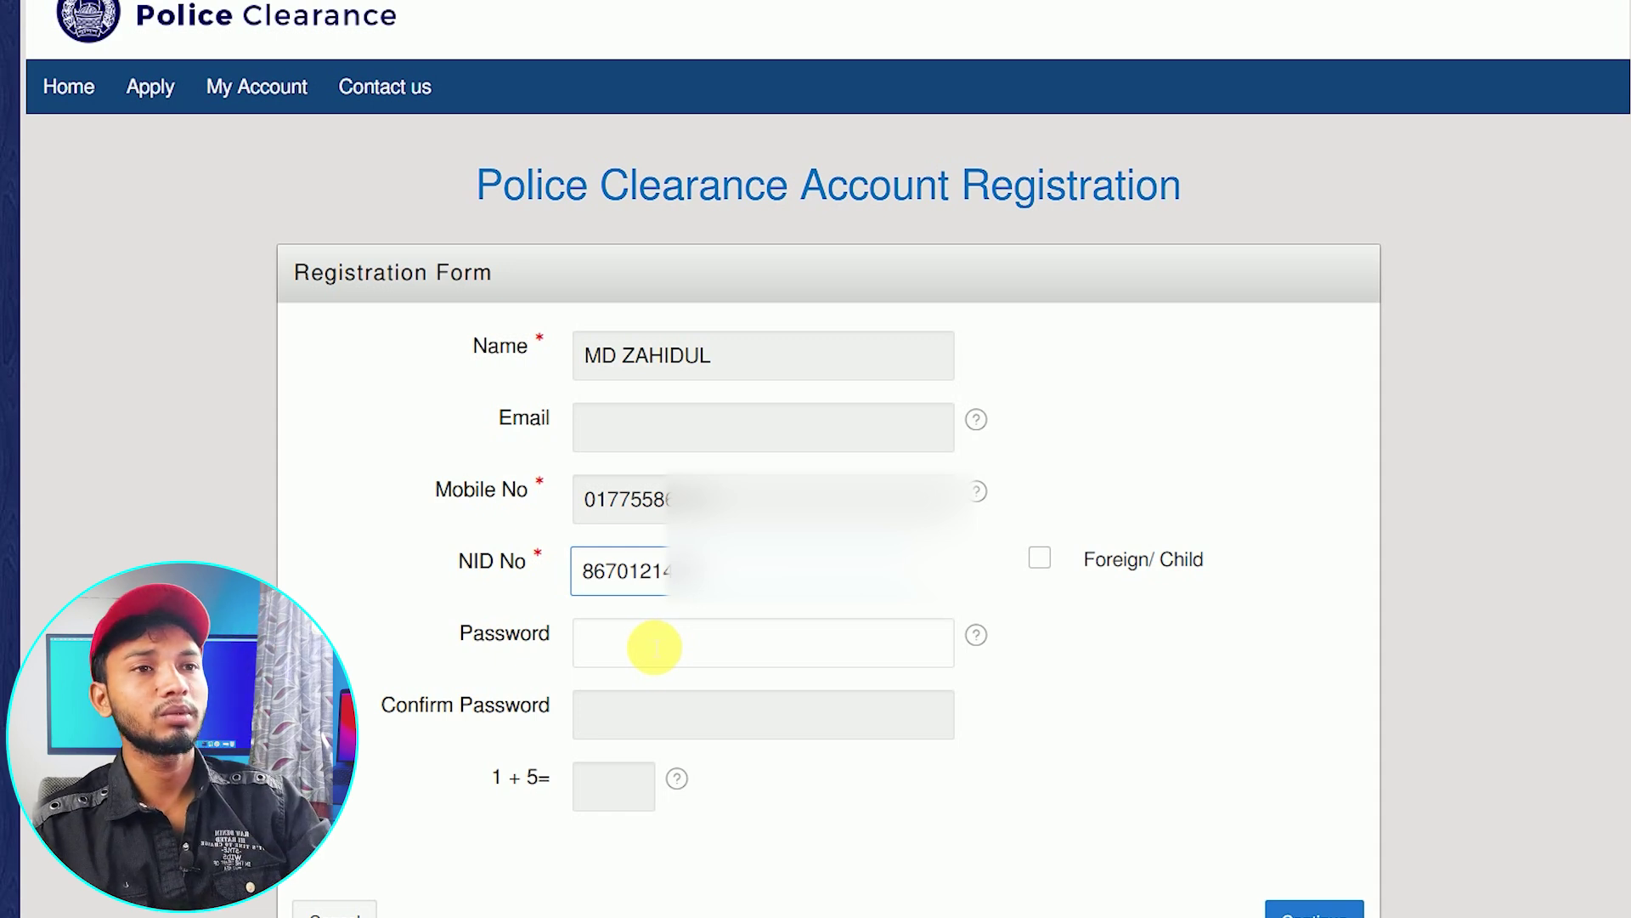
- Enter the password twice and answer 6 to the 1+5= check
{"action": "left_click", "coordinate": [655, 648]}
{"action": "type", "text": "***********"}
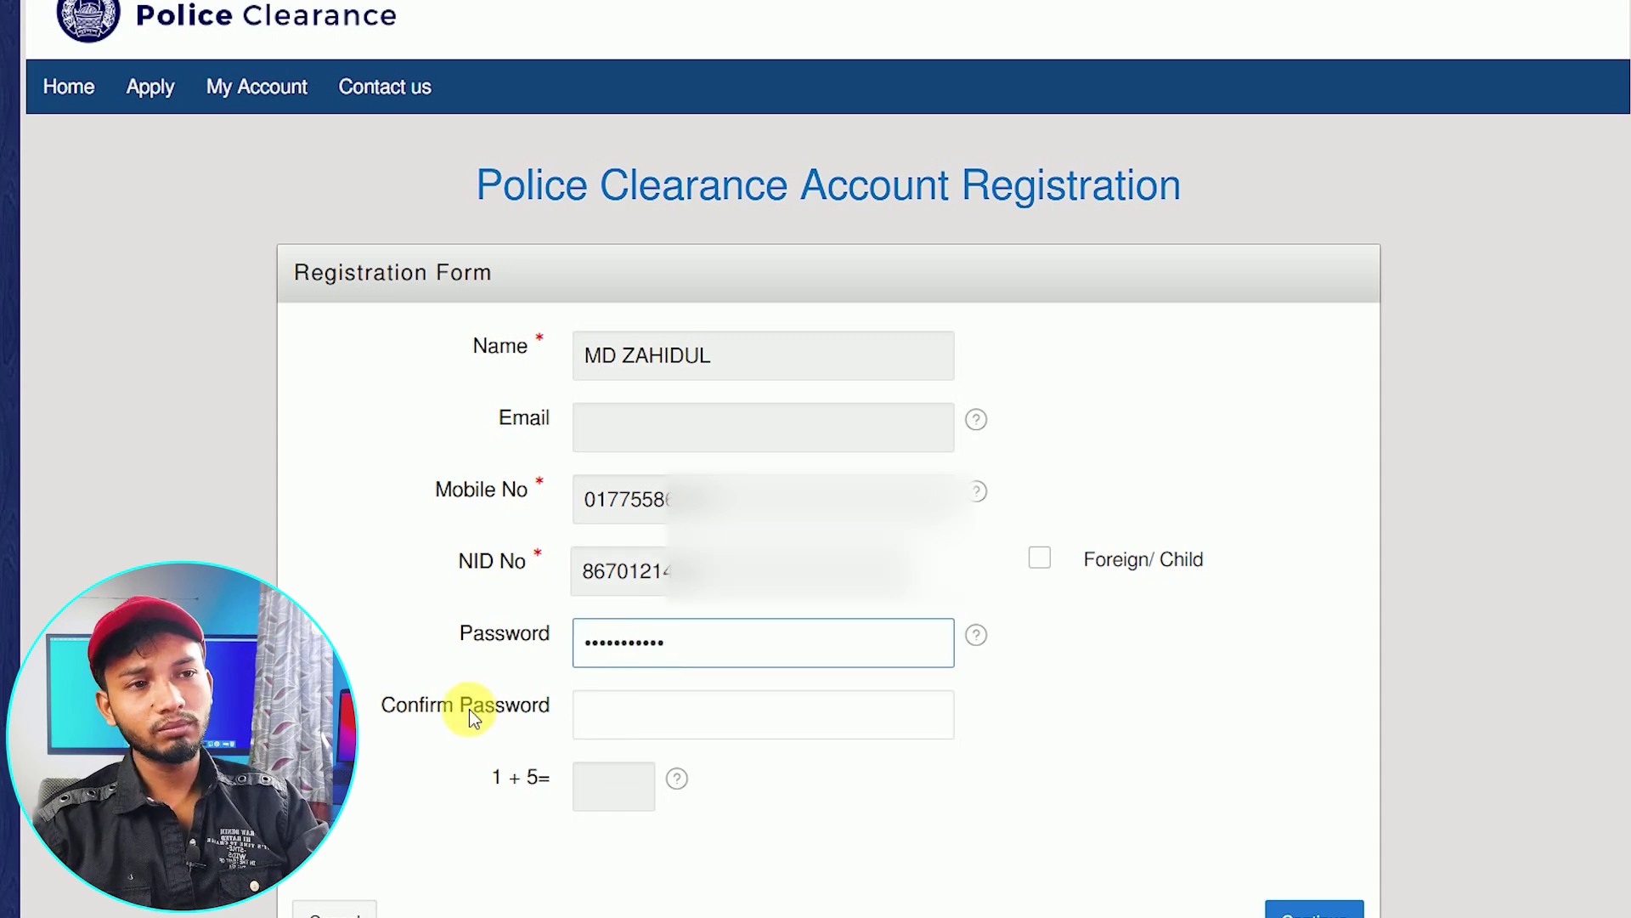
{"action": "left_click", "coordinate": [626, 736]}
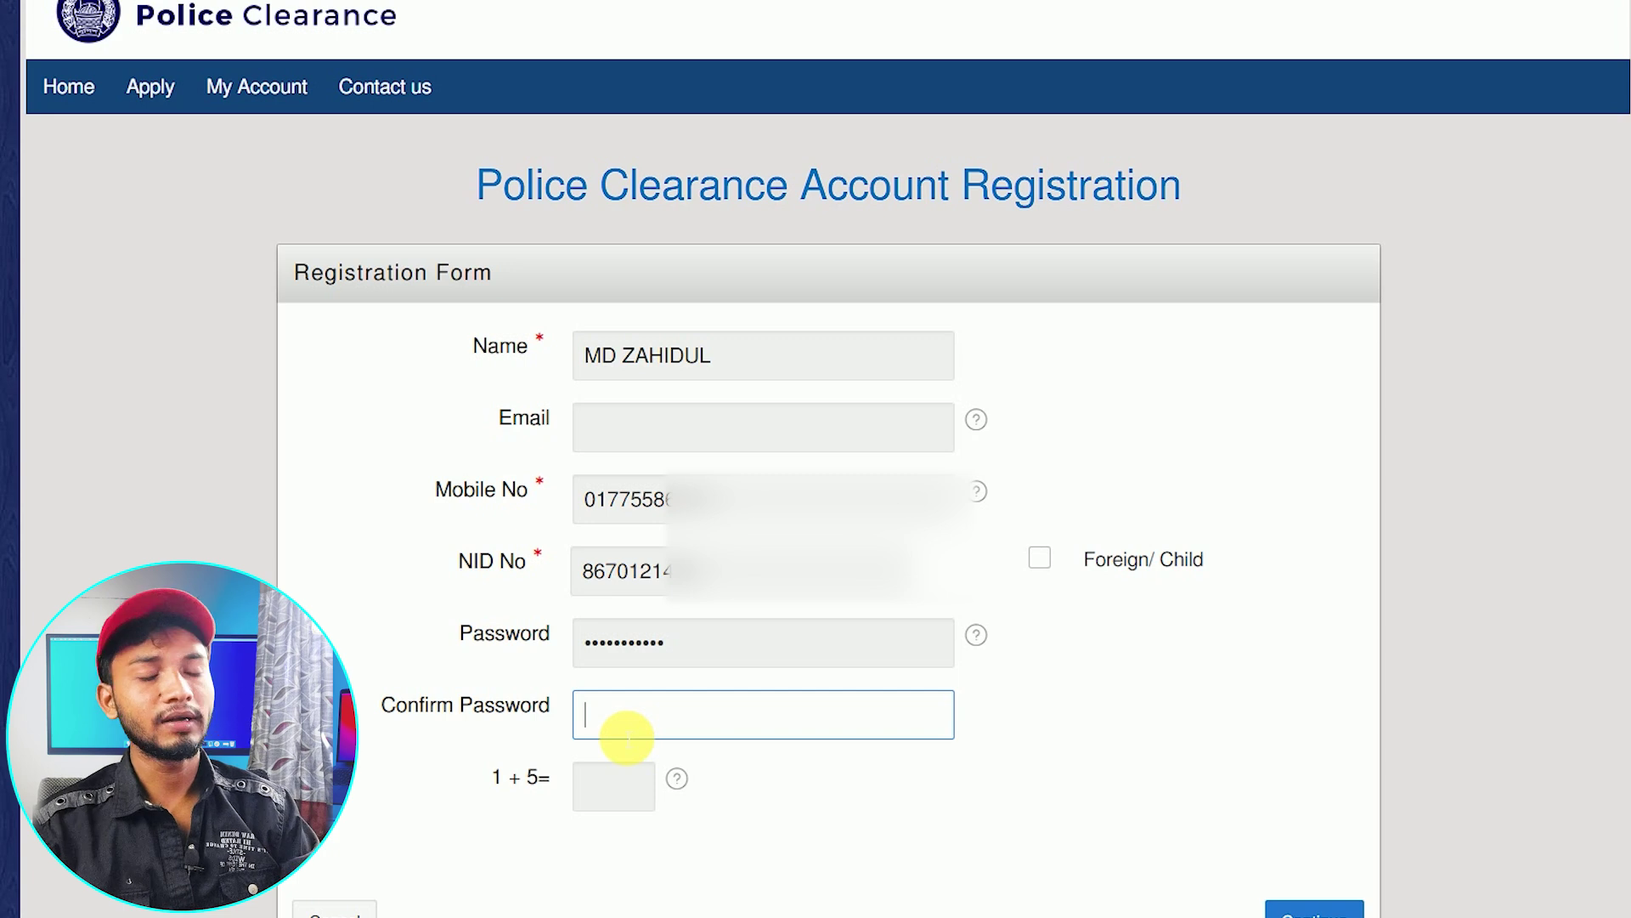
{"action": "type", "text": "***********"}
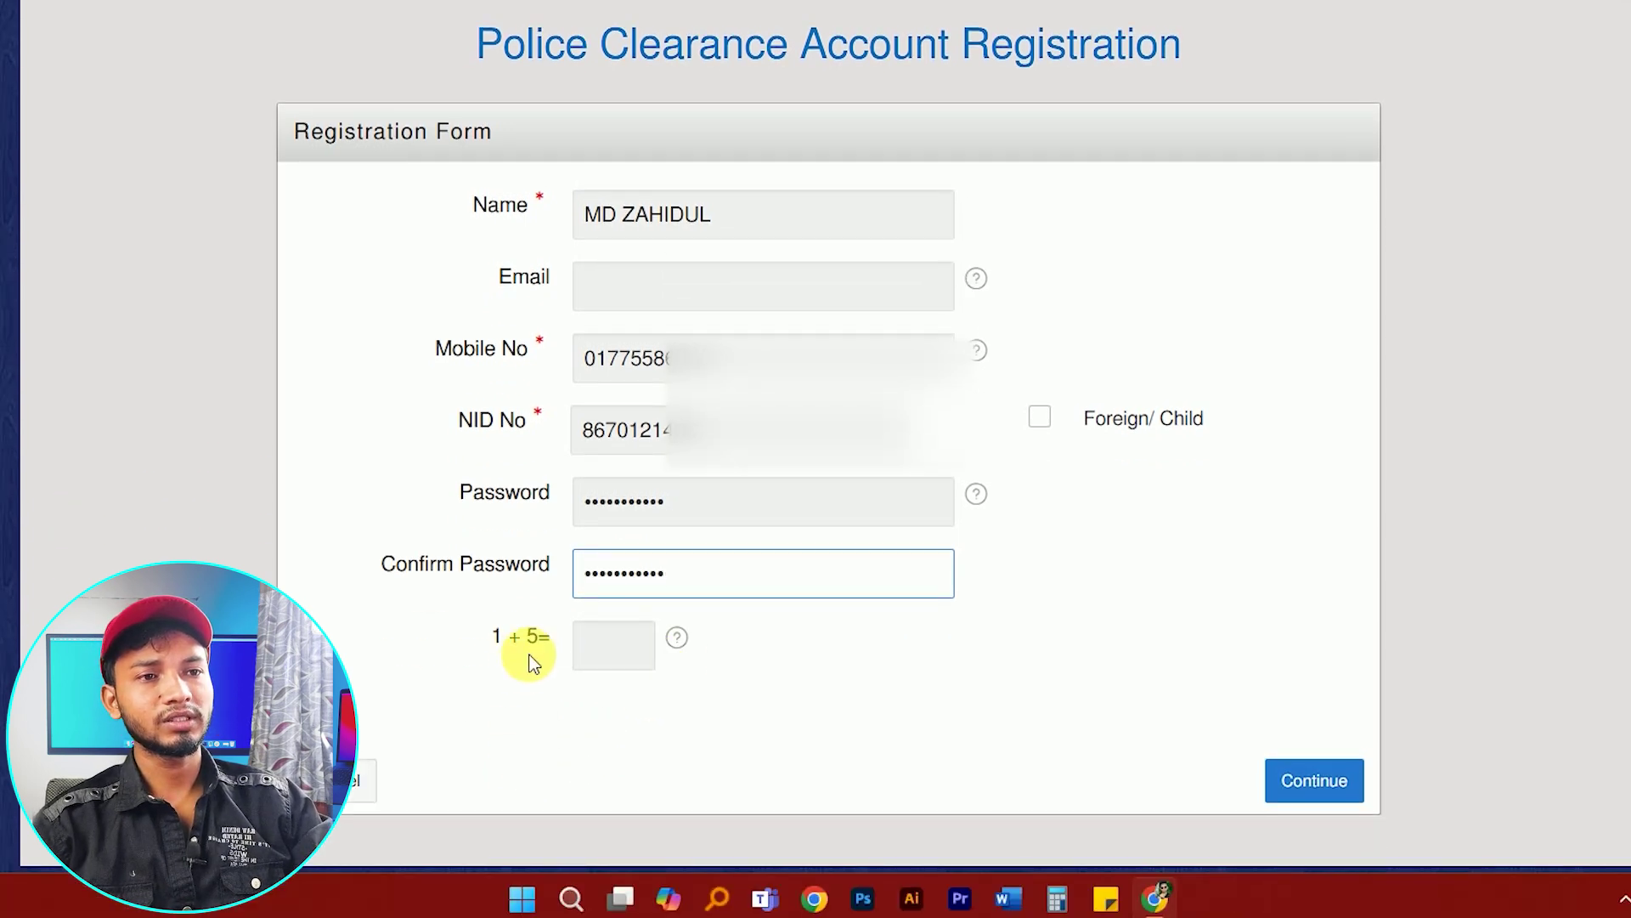
{"action": "left_click", "coordinate": [610, 652]}
{"action": "type", "text": "6"}
{"action": "left_click", "coordinate": [943, 697]}
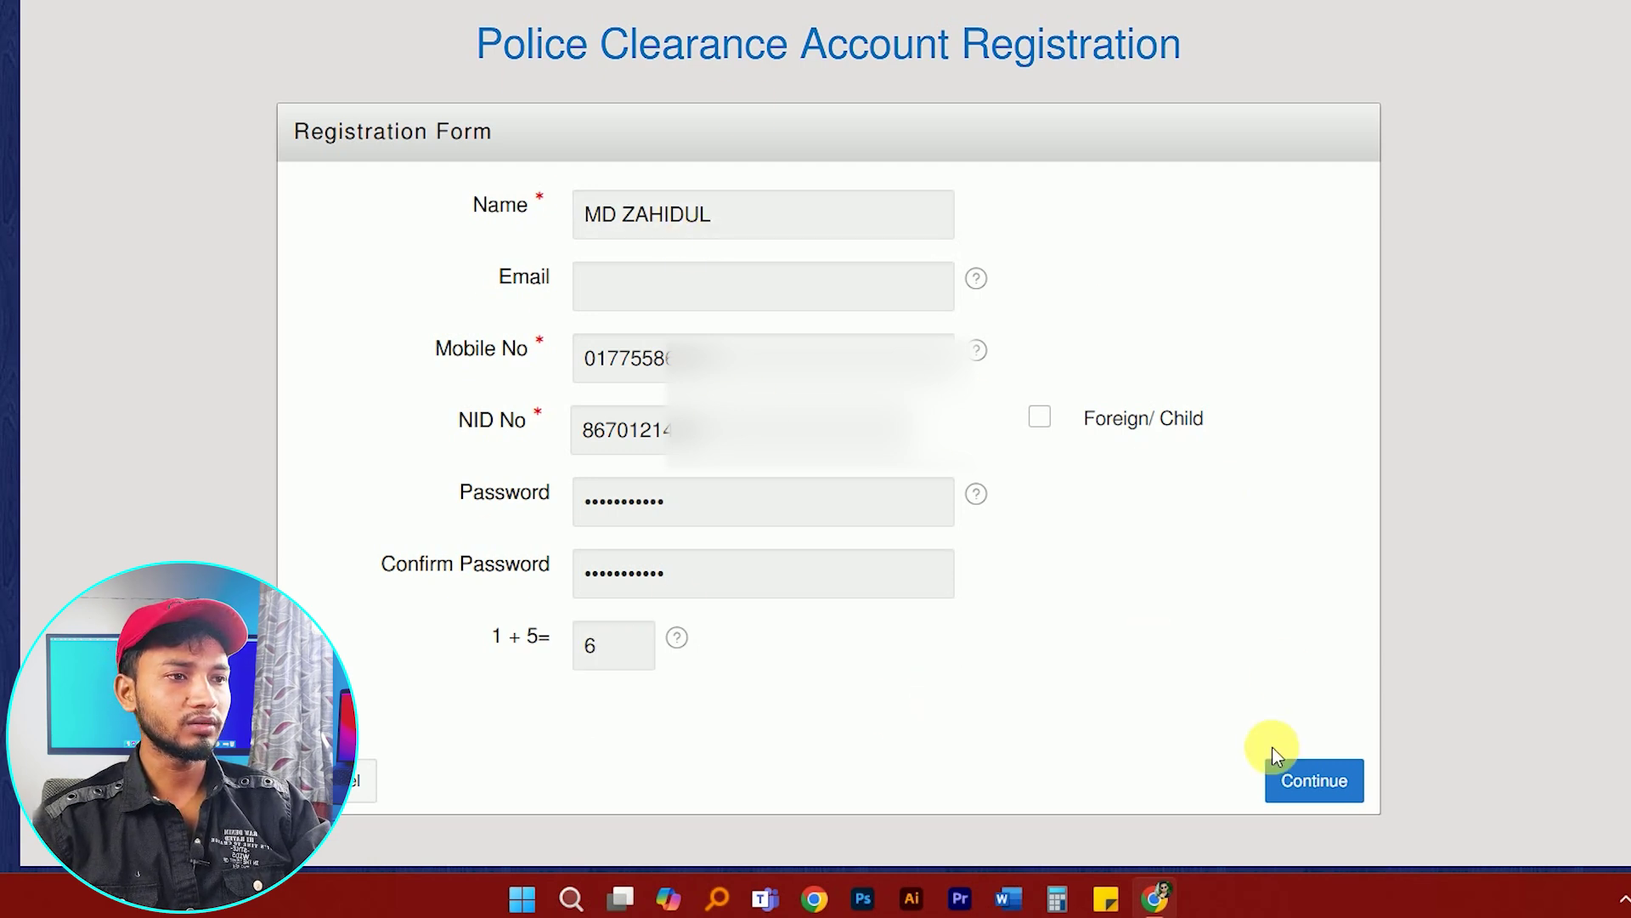
{"action": "left_click", "coordinate": [1324, 788]}
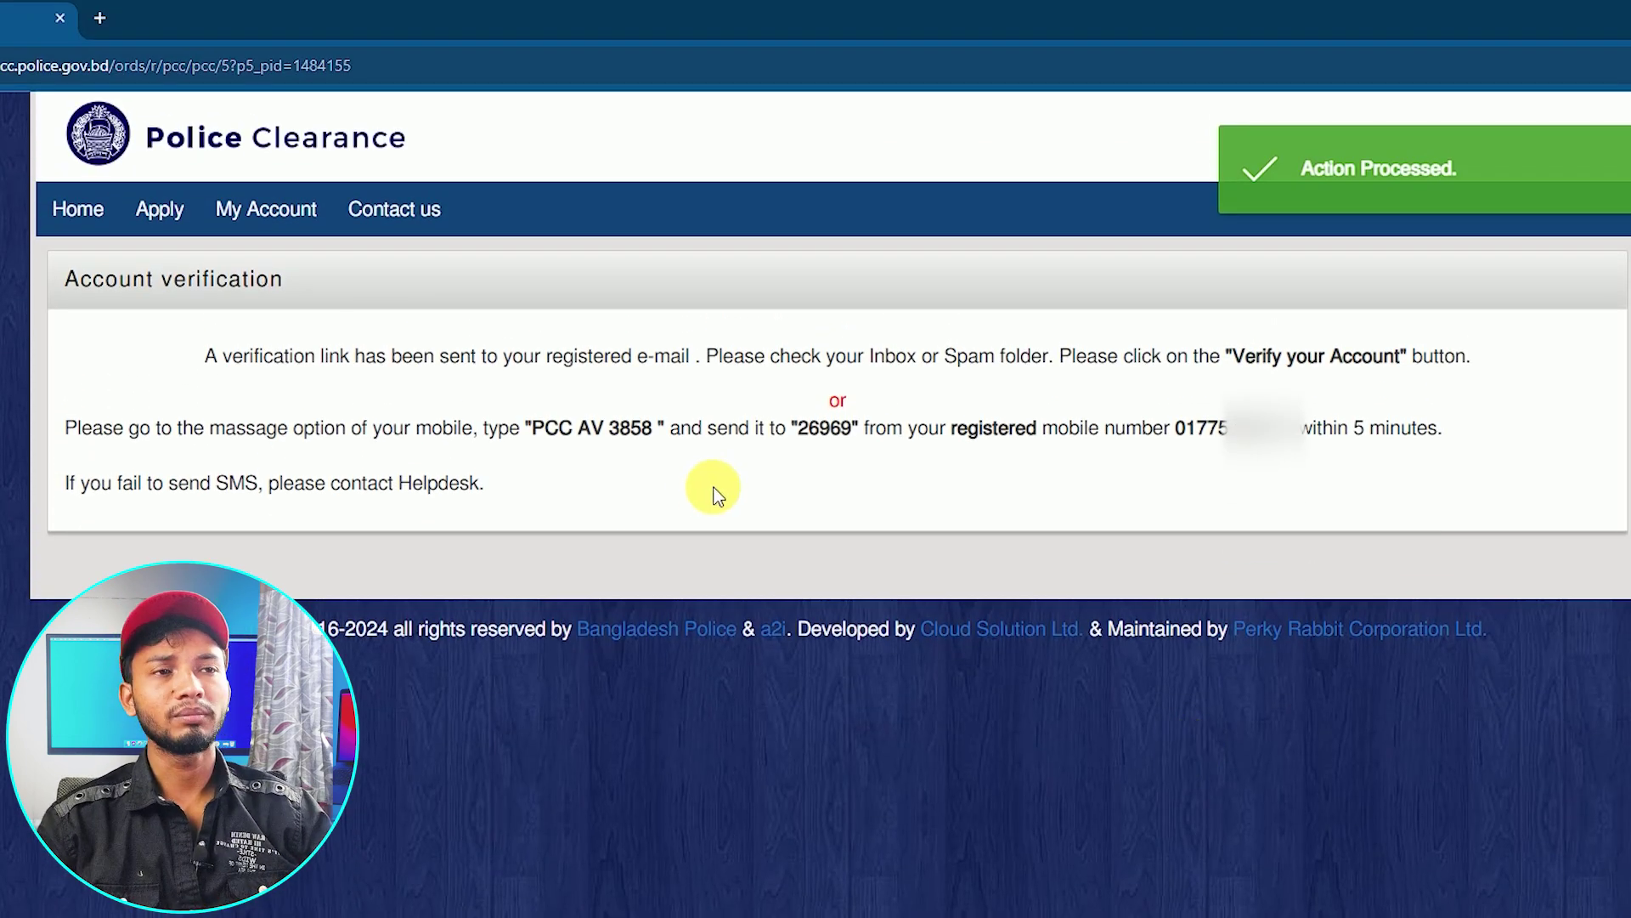
{"action": "left_click_drag", "start_coordinate": [532, 428], "coordinate": [663, 432]}
{"action": "left_click", "coordinate": [612, 466]}
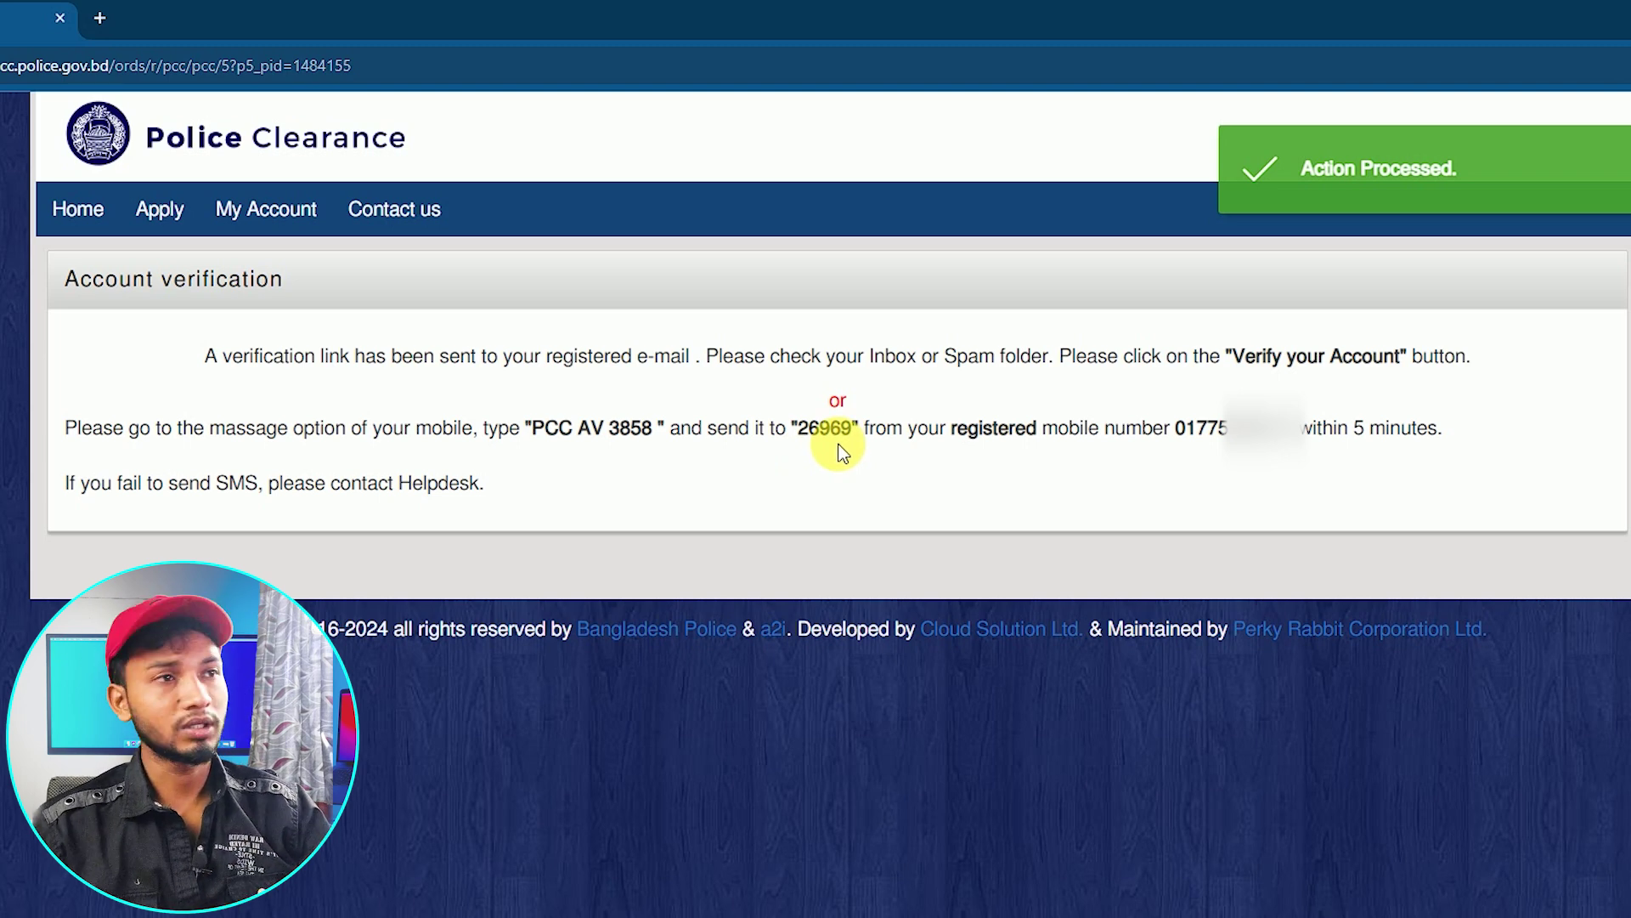
{"action": "double_click", "coordinate": [1259, 433]}
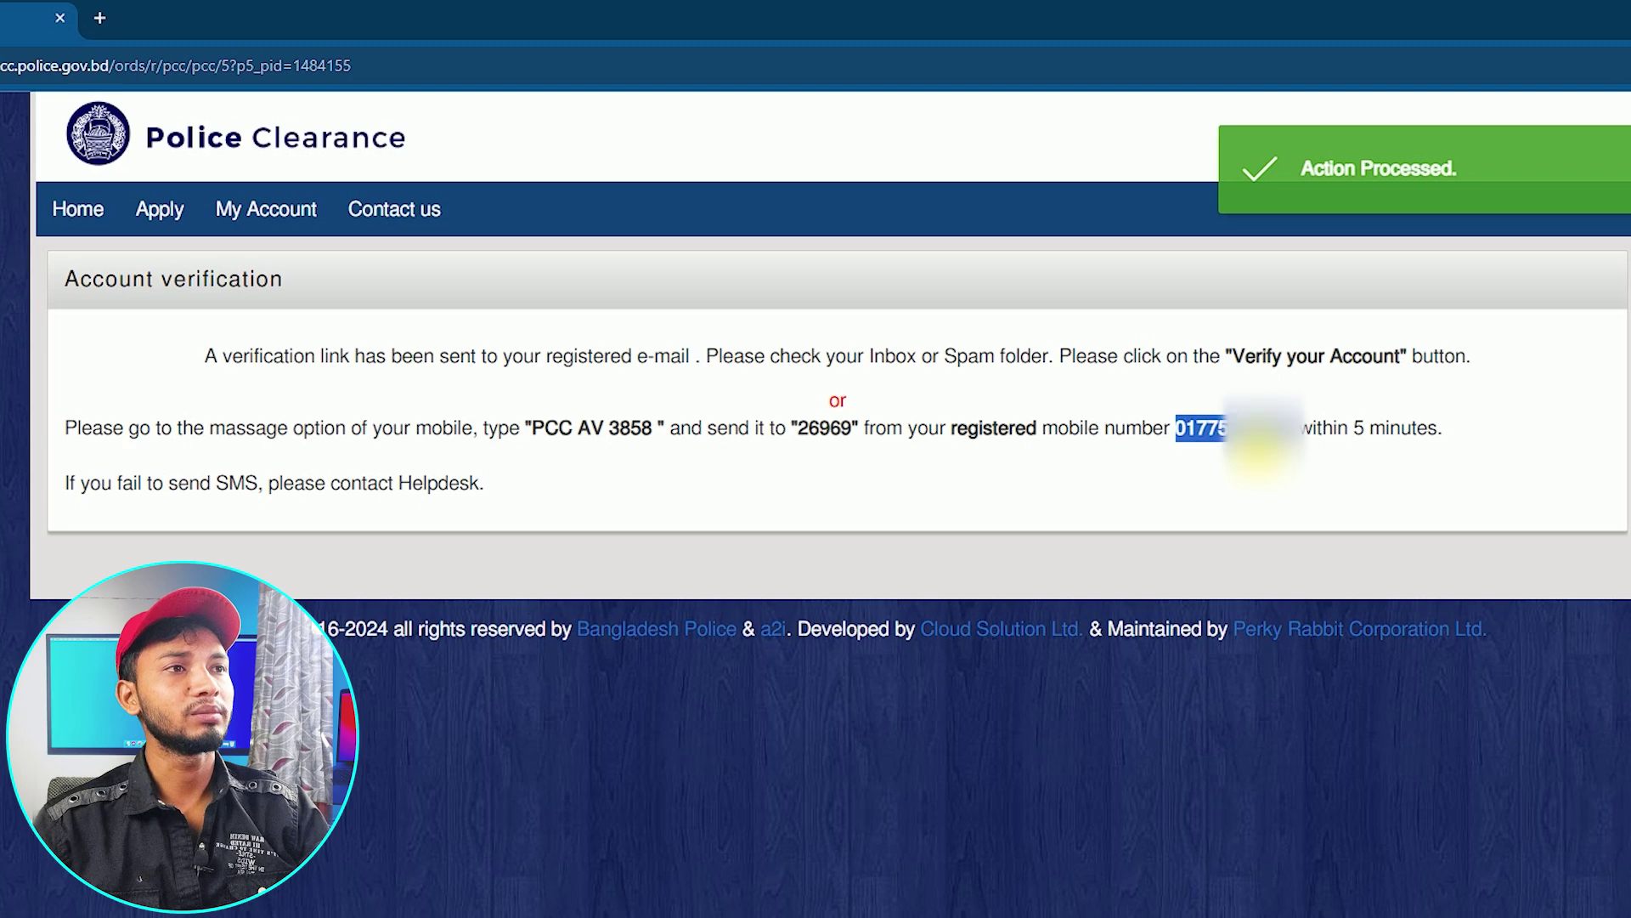
{"action": "left_click", "coordinate": [1245, 461]}
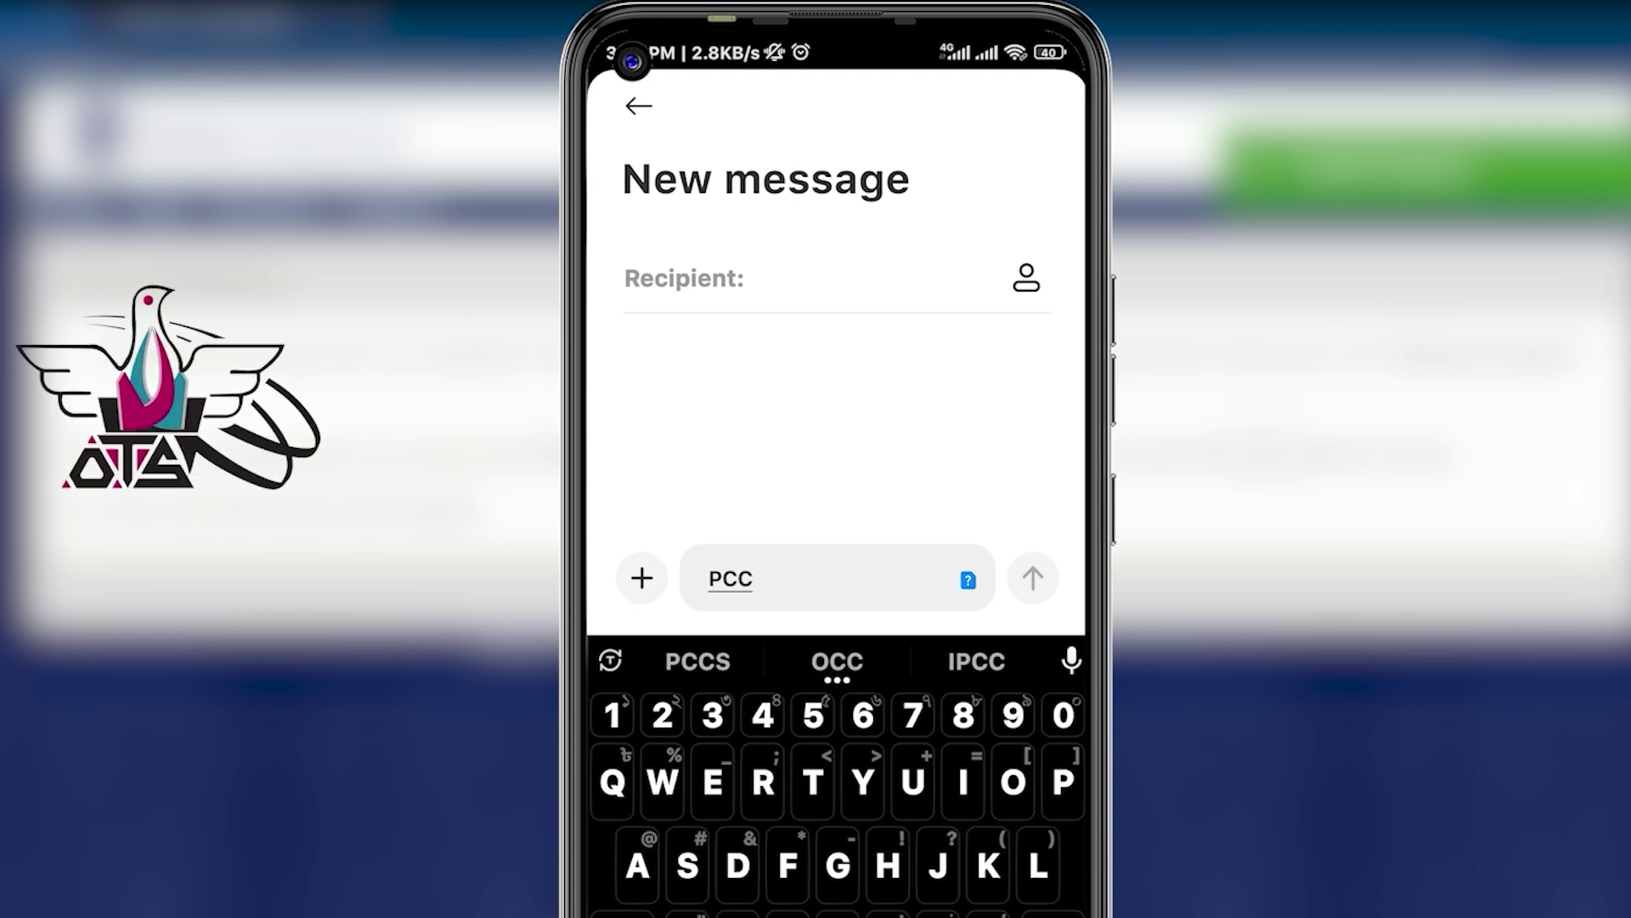
- Write the text 'PCC AV 1238' and add 27969 as the recipient
{"action": "type", "text": "AV"}
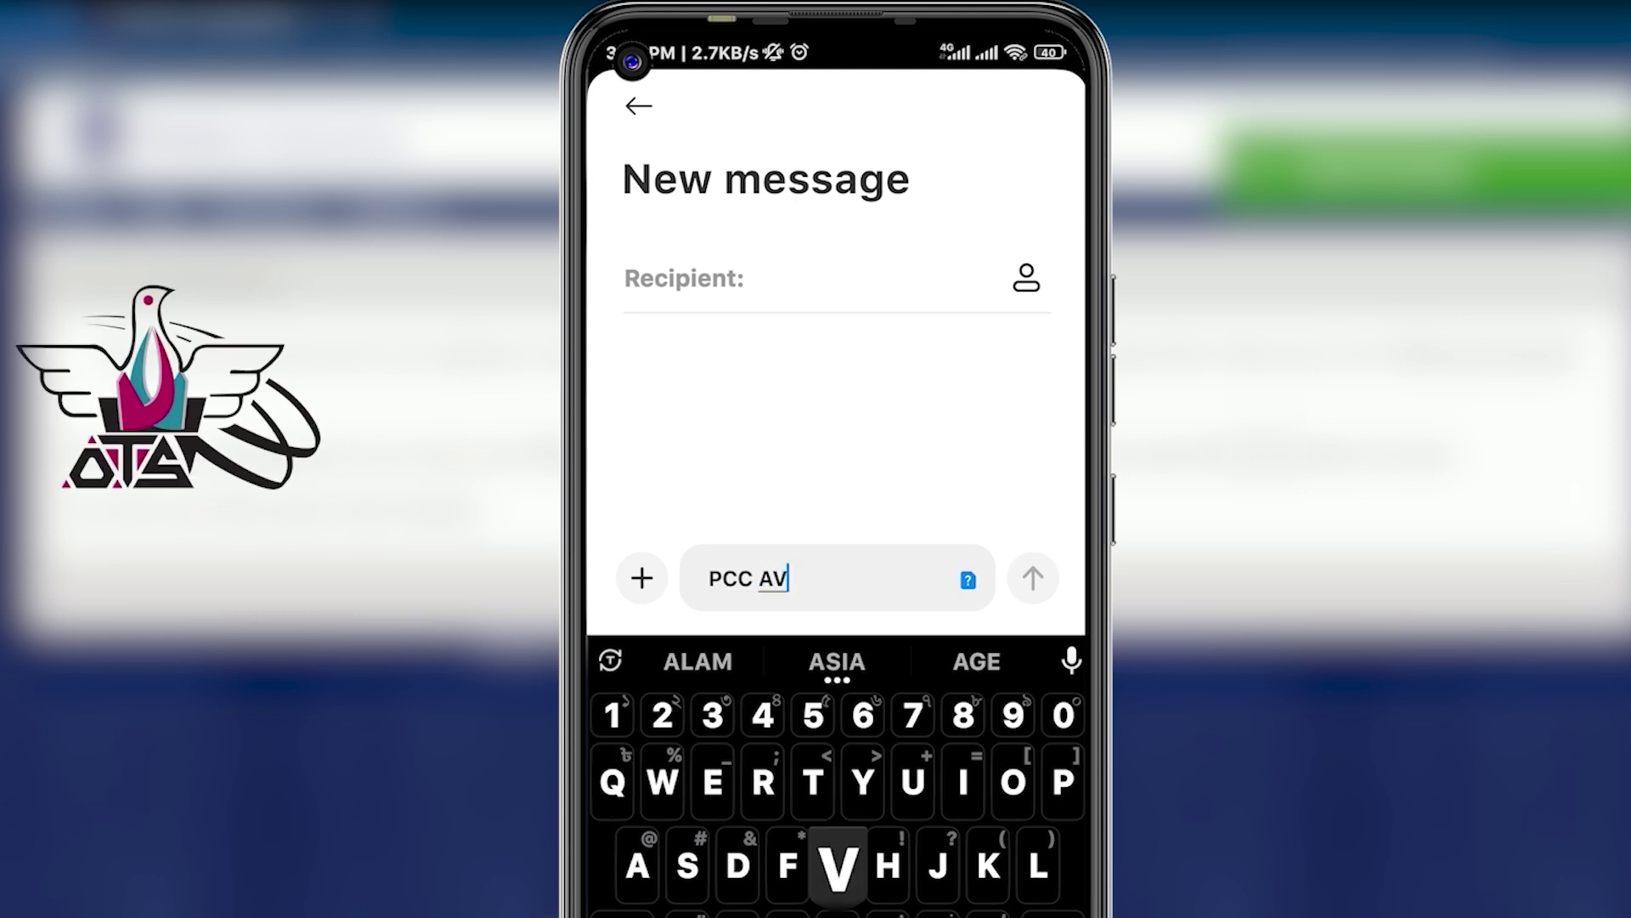
{"action": "type", "text": " 1238"}
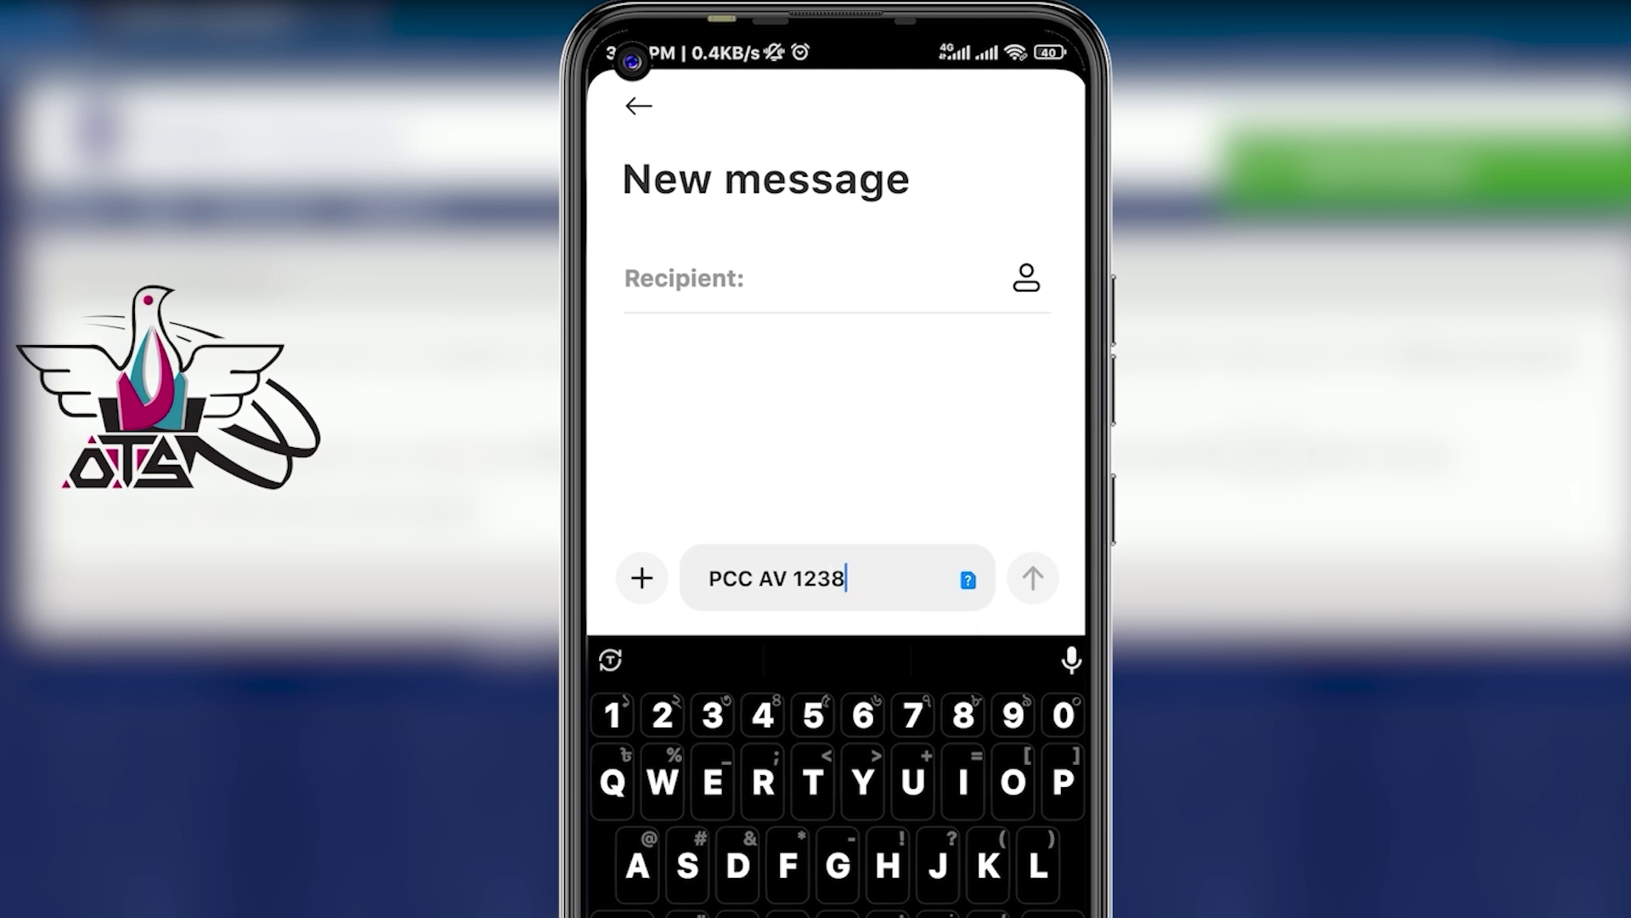
{"action": "left_click", "coordinate": [753, 278]}
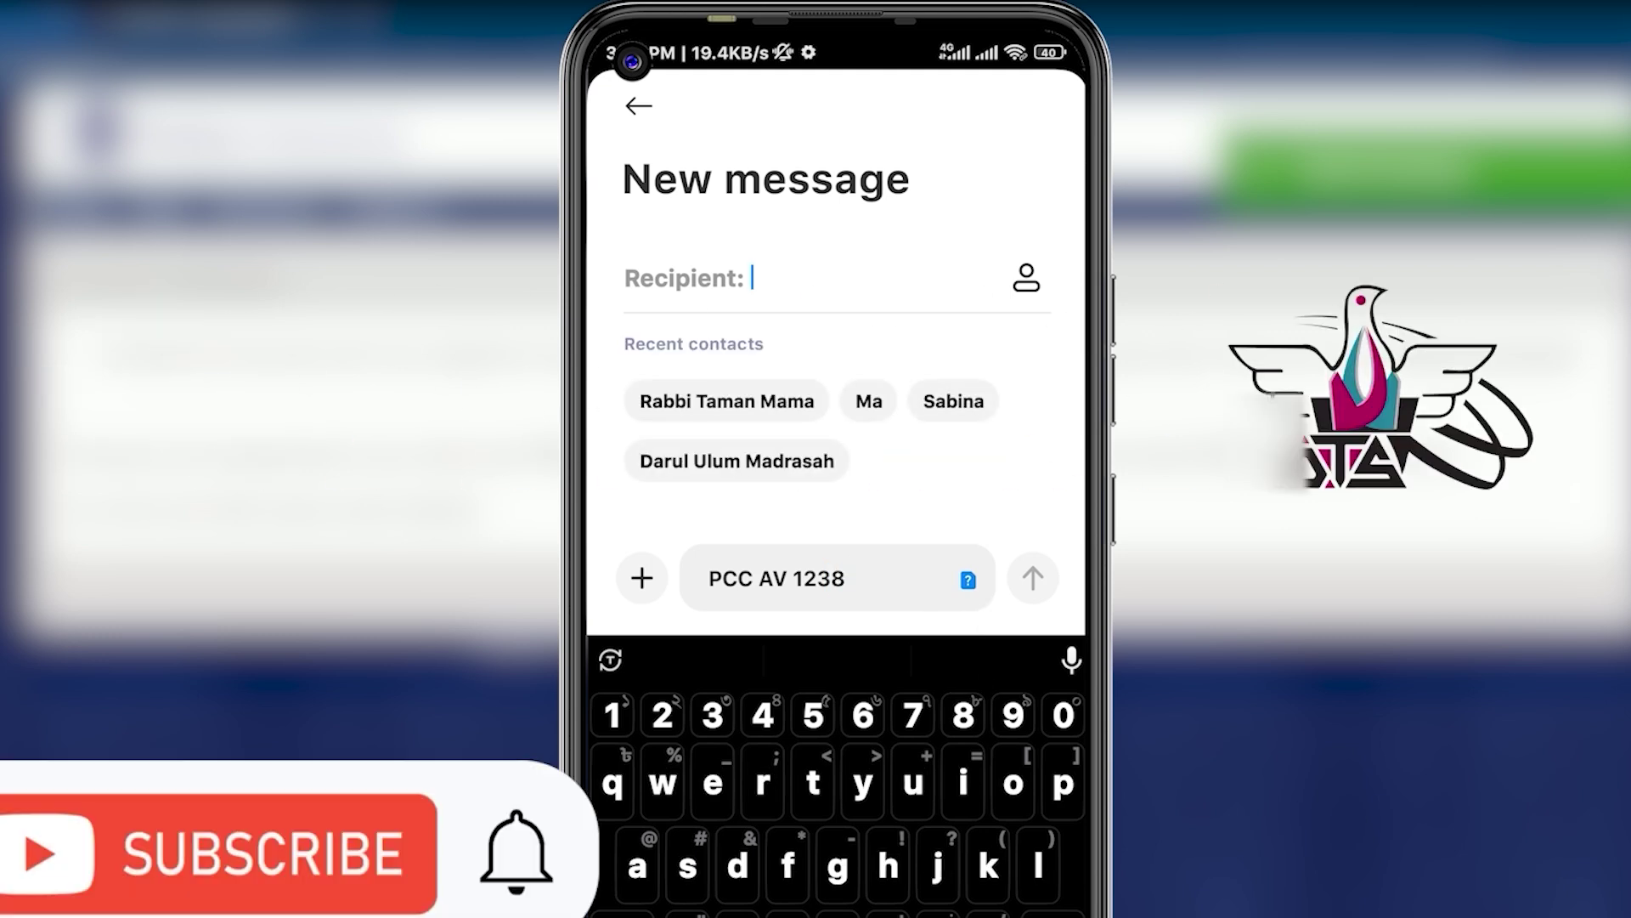
{"action": "type", "text": "279"}
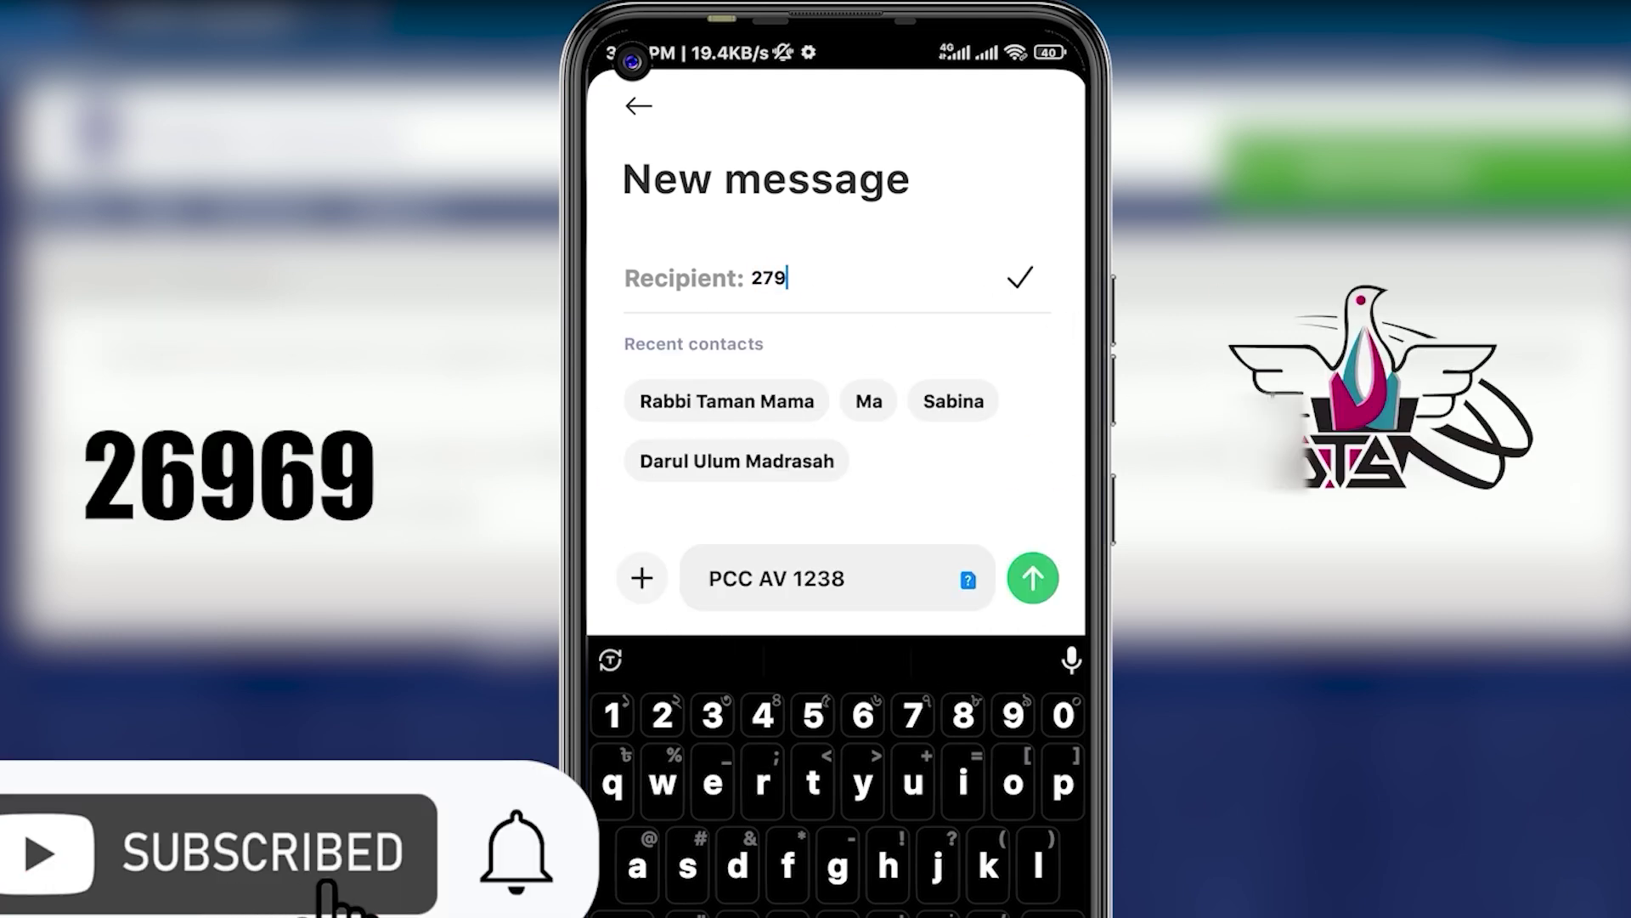
{"action": "type", "text": "69"}
{"action": "key", "text": "Return"}
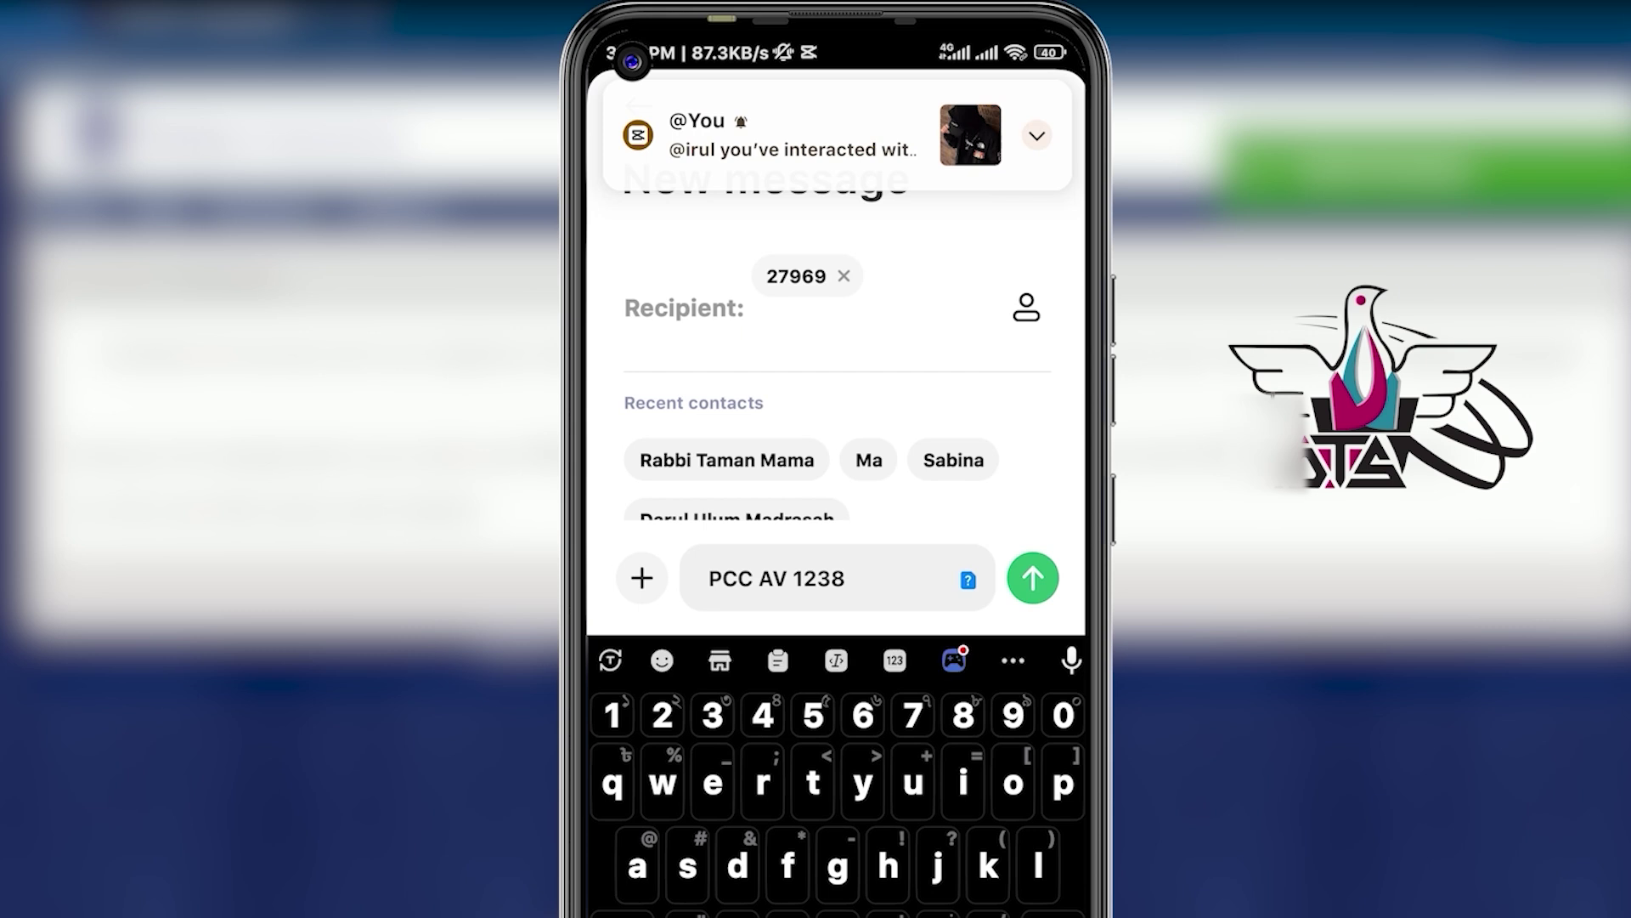
{"action": "left_click", "coordinate": [846, 578]}
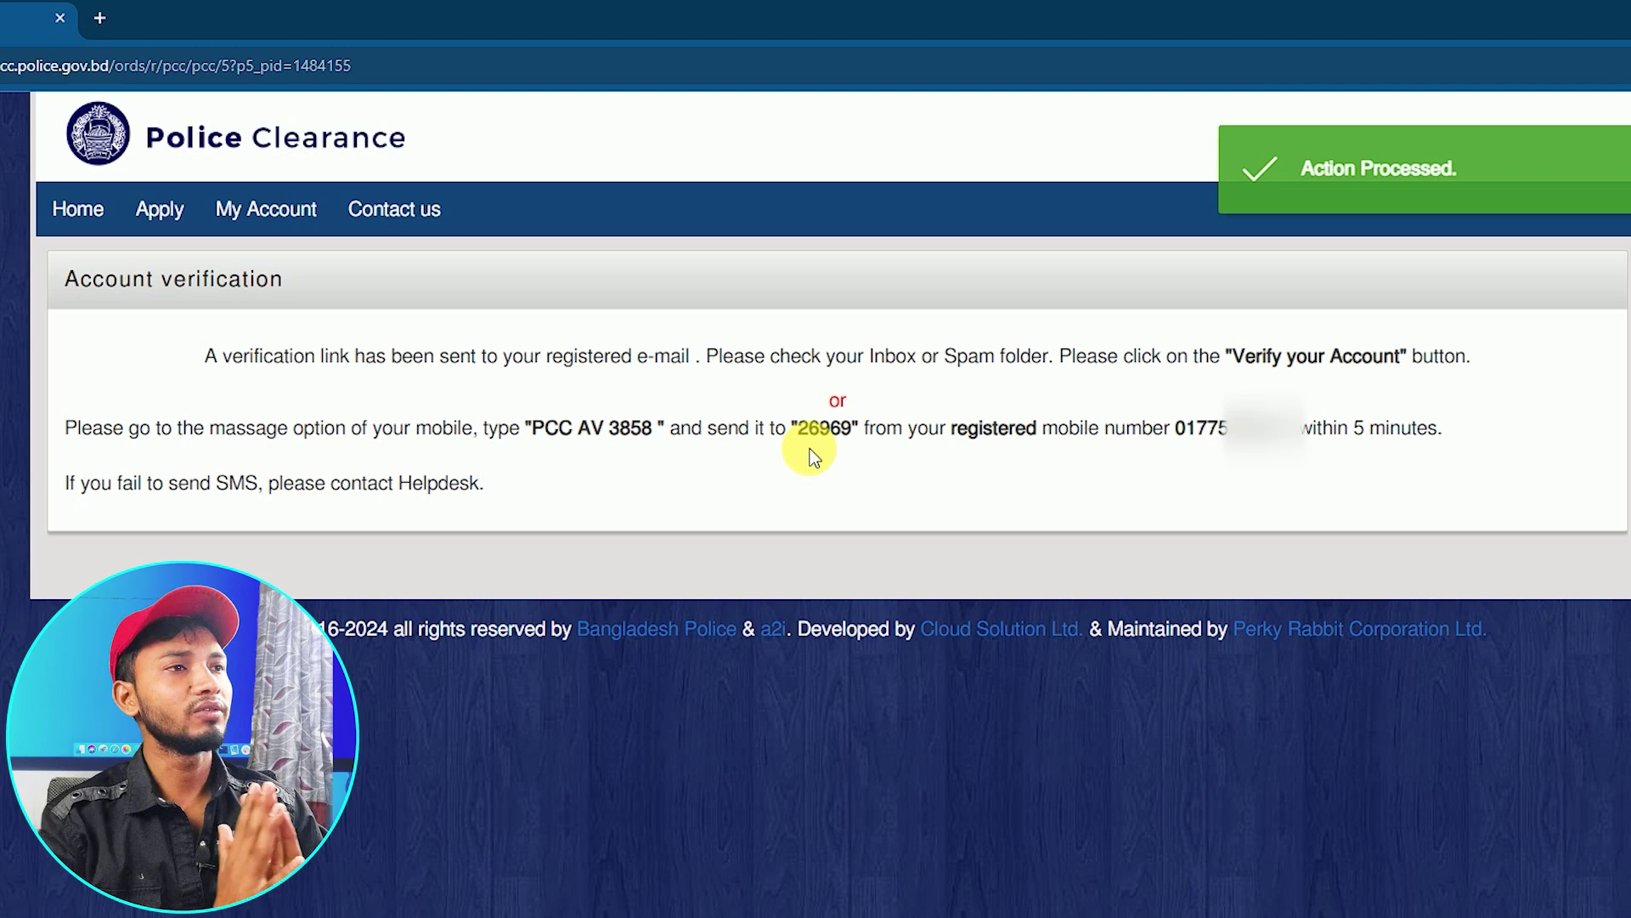
- Sign in with the registered mobile number and password, then scroll through the home page
{"action": "left_click", "coordinate": [106, 212]}
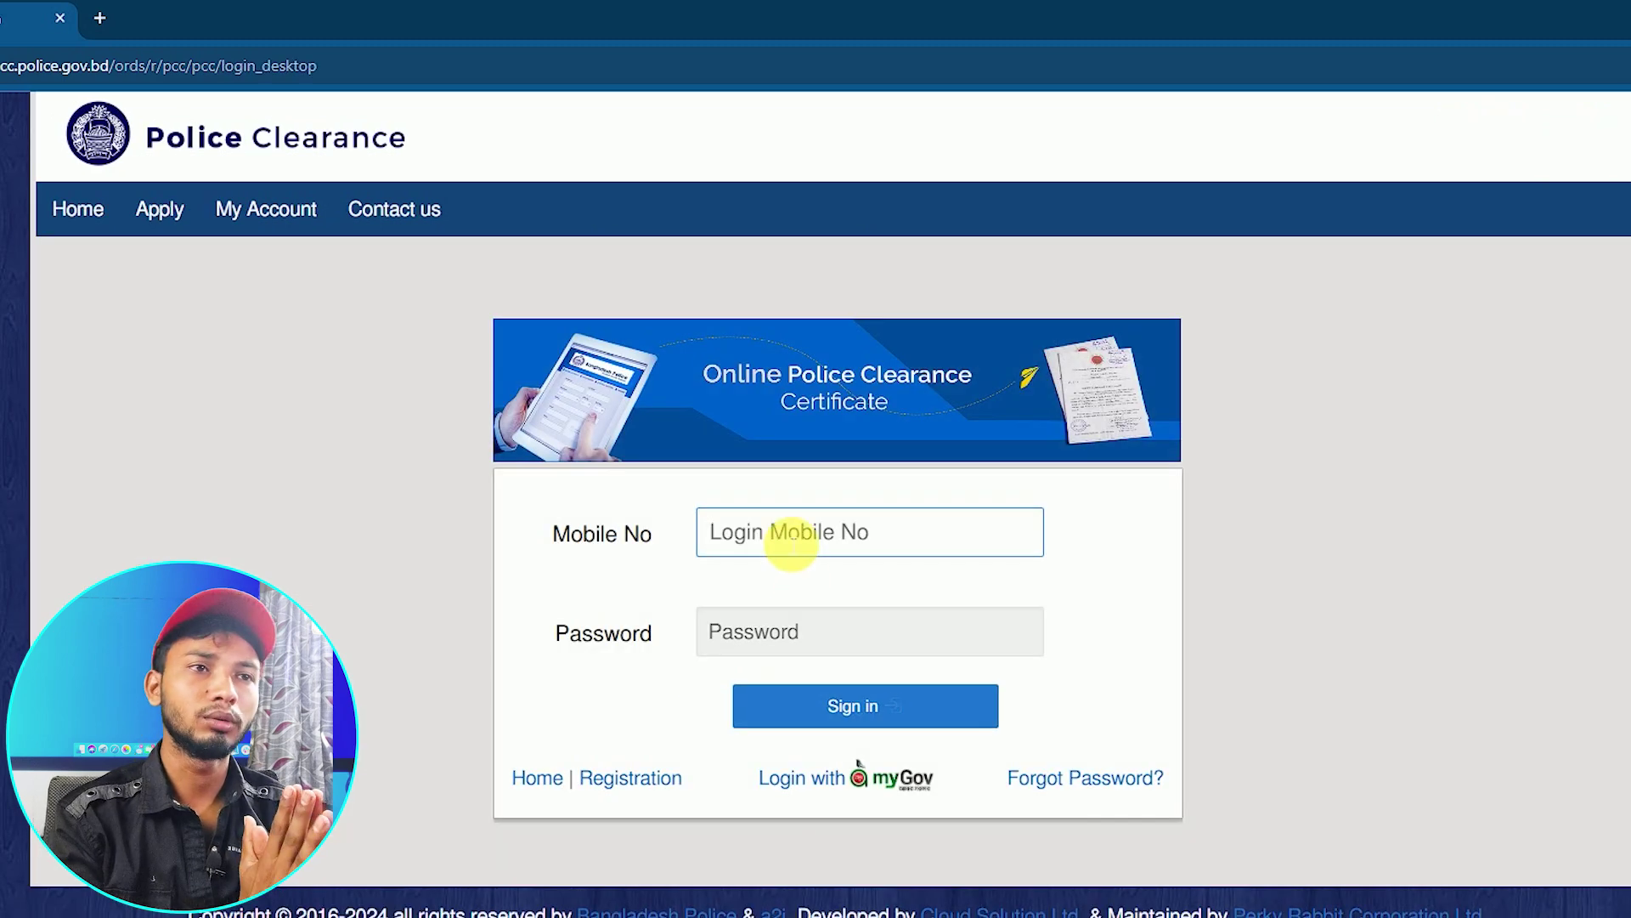
{"action": "left_click", "coordinate": [790, 542]}
{"action": "type", "text": "01930"}
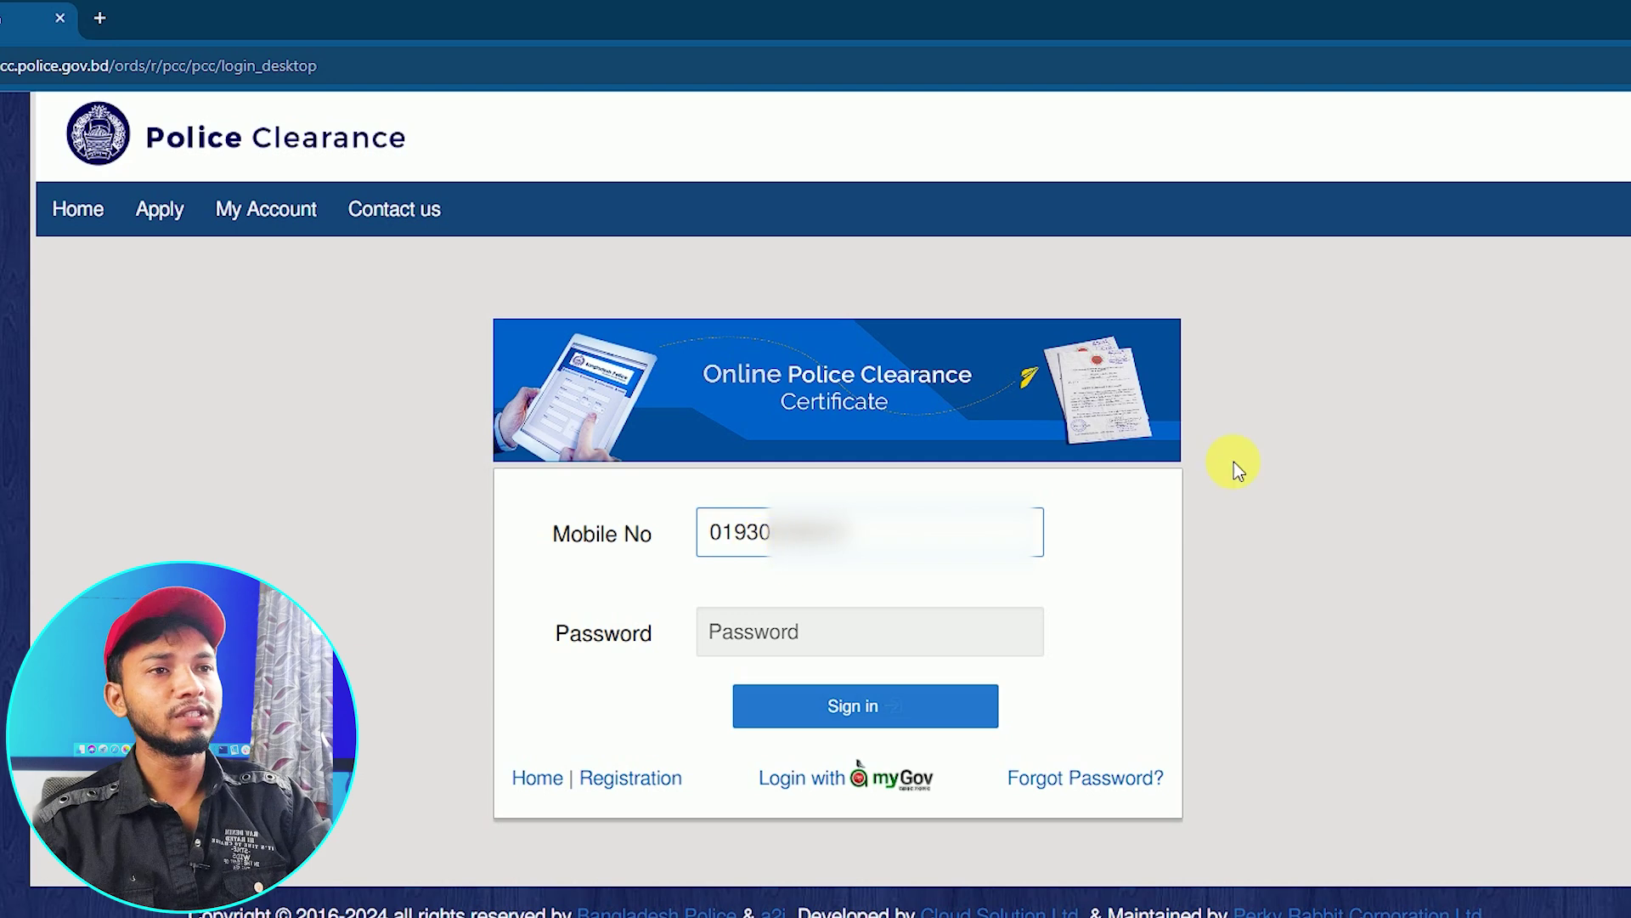
{"action": "left_click", "coordinate": [770, 630]}
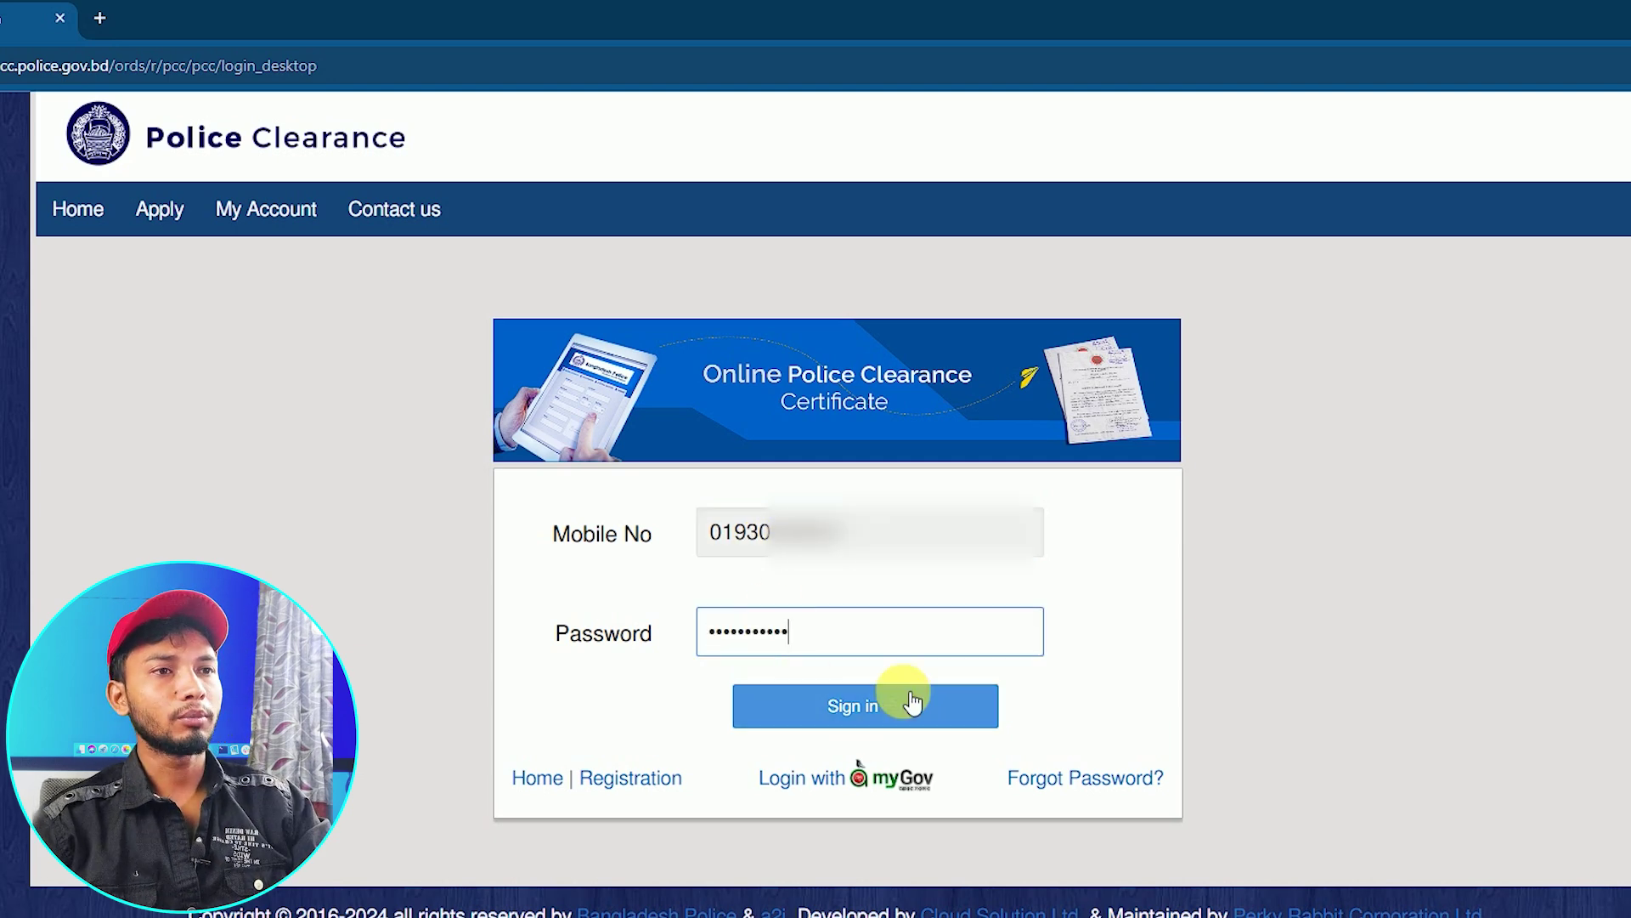
{"action": "left_click", "coordinate": [893, 712]}
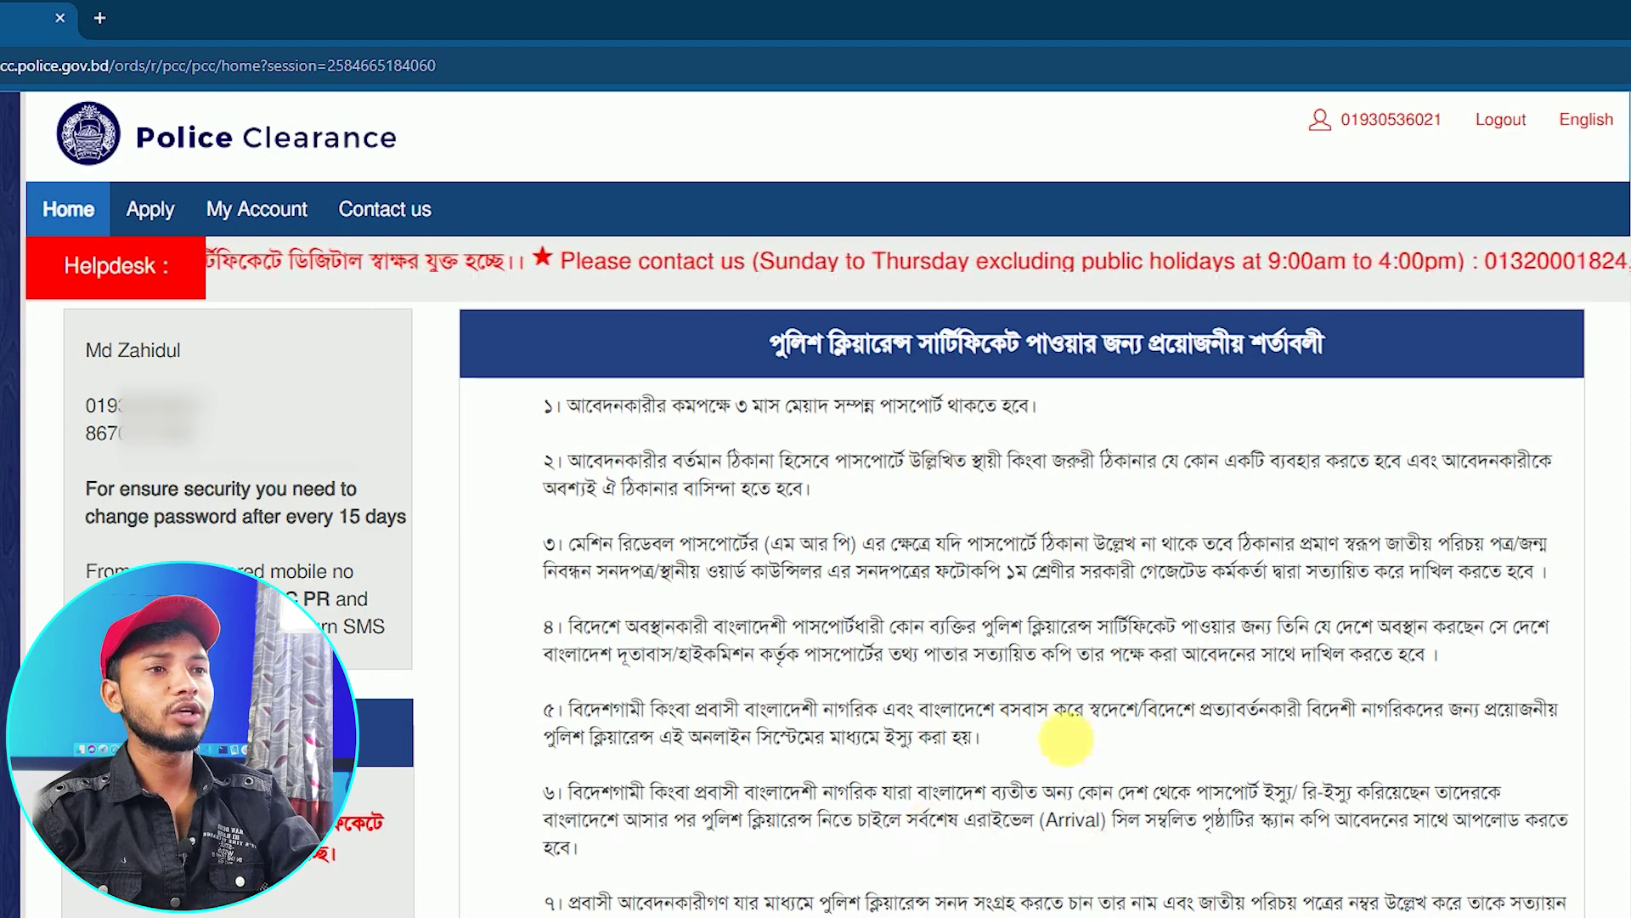
{"action": "scroll", "coordinate": [1164, 712], "scroll_direction": "down", "scroll_amount": 3}
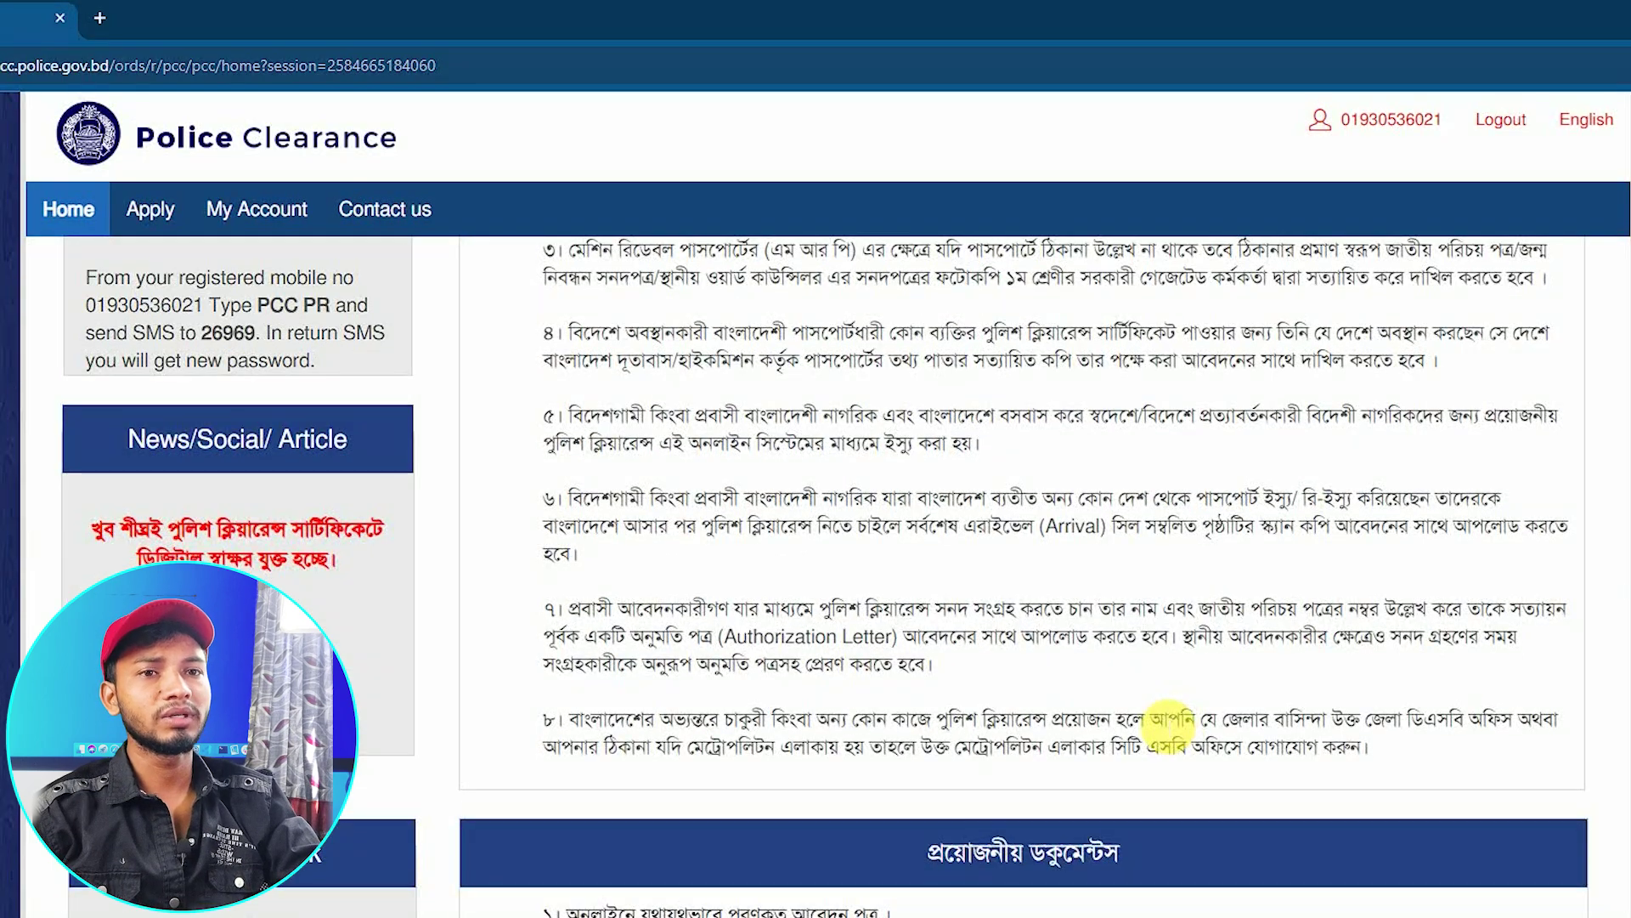
{"action": "scroll", "coordinate": [1170, 722], "scroll_direction": "down", "scroll_amount": 5}
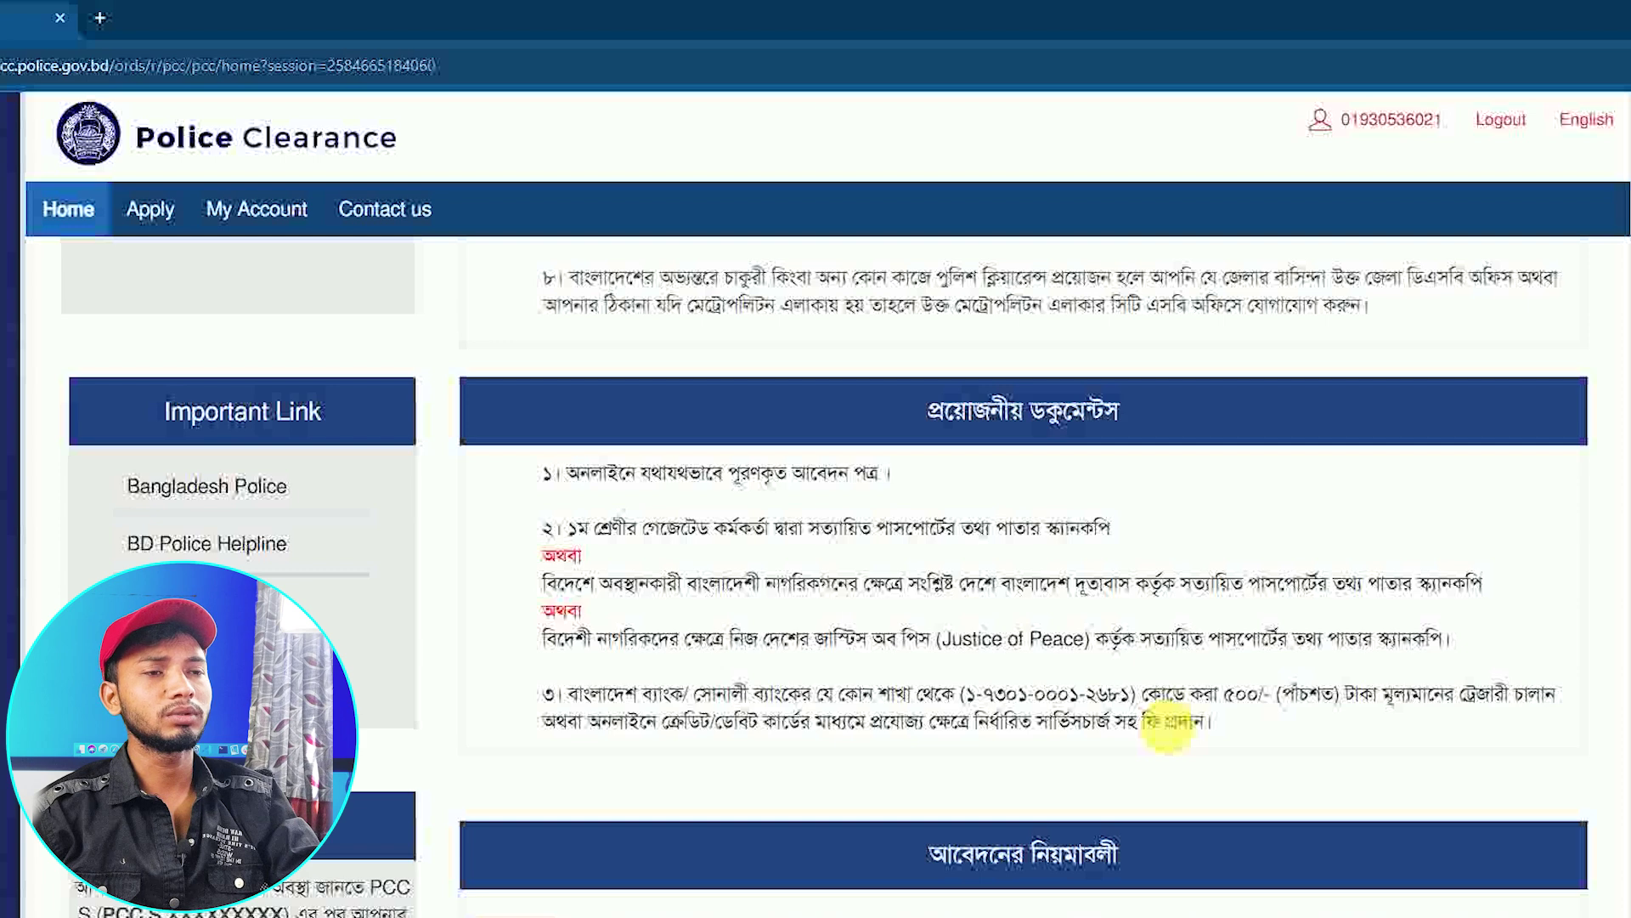
{"action": "scroll", "coordinate": [1164, 720], "scroll_direction": "down", "scroll_amount": 6}
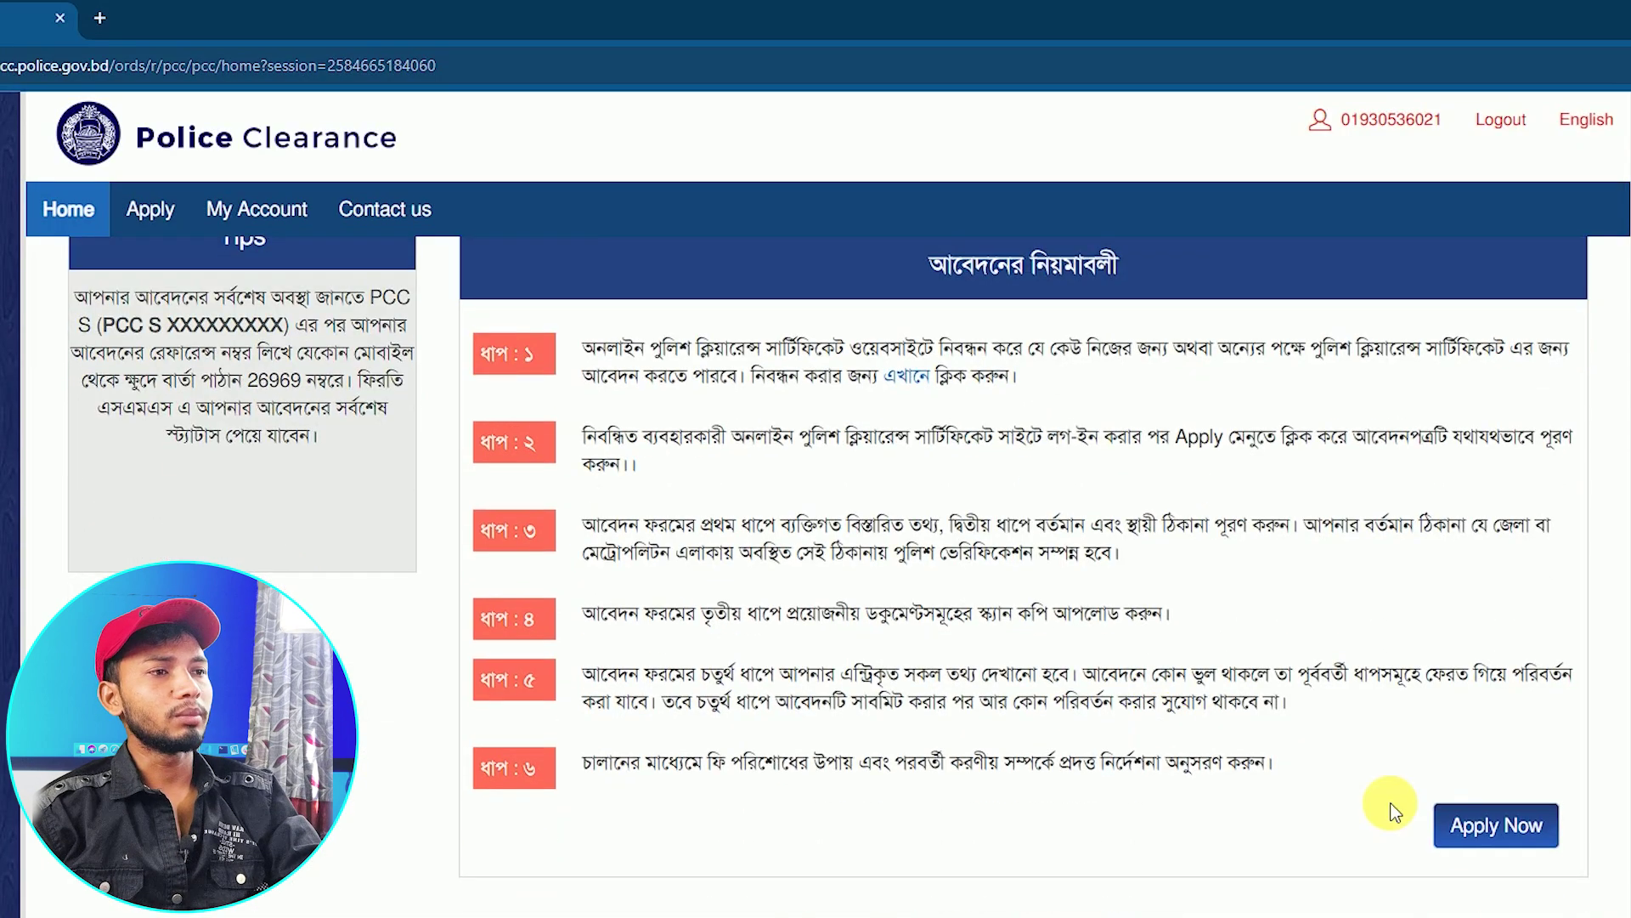
- Start a new application for going abroad with Vietnam as the country of travel
{"action": "left_click", "coordinate": [1511, 841]}
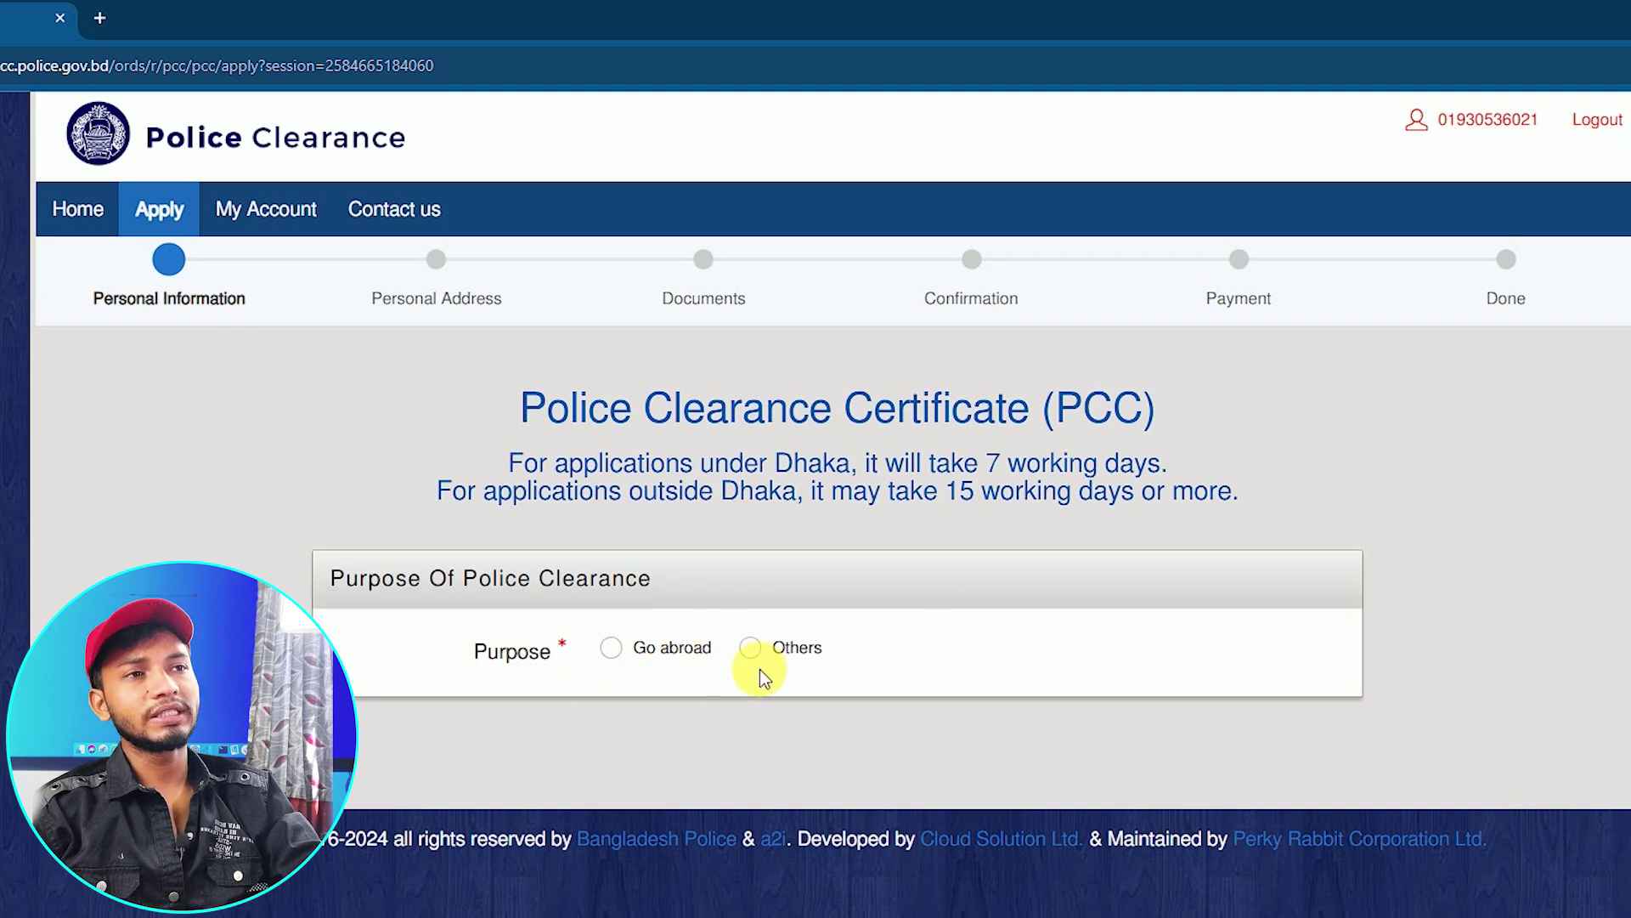
{"action": "left_click", "coordinate": [611, 648]}
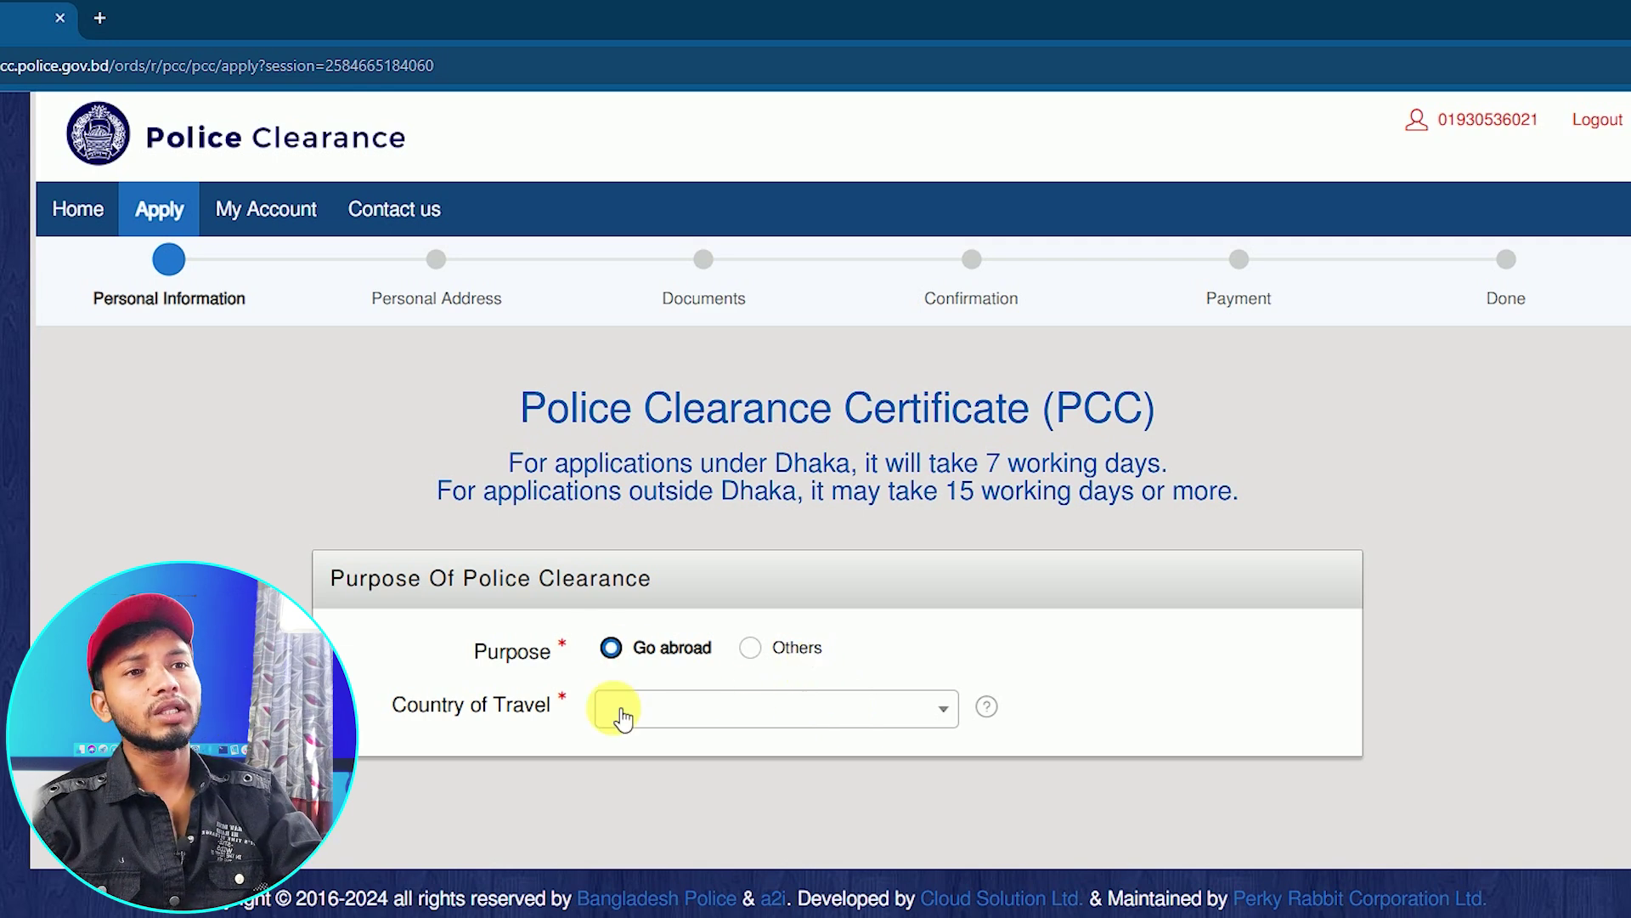
{"action": "left_click", "coordinate": [714, 725]}
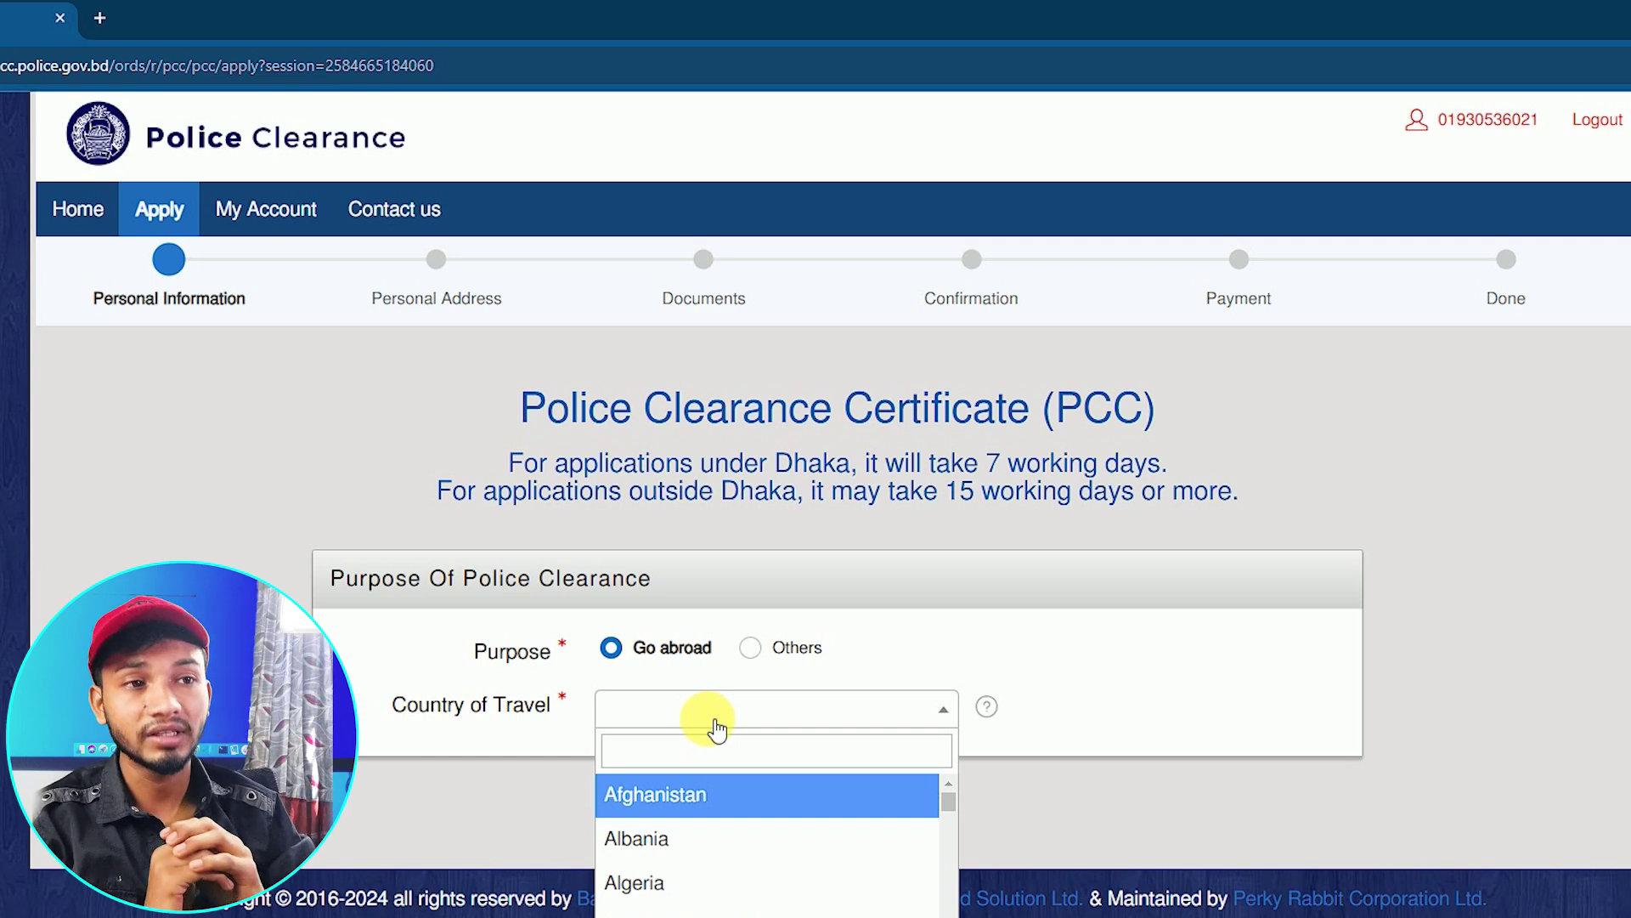
{"action": "type", "text": "vie"}
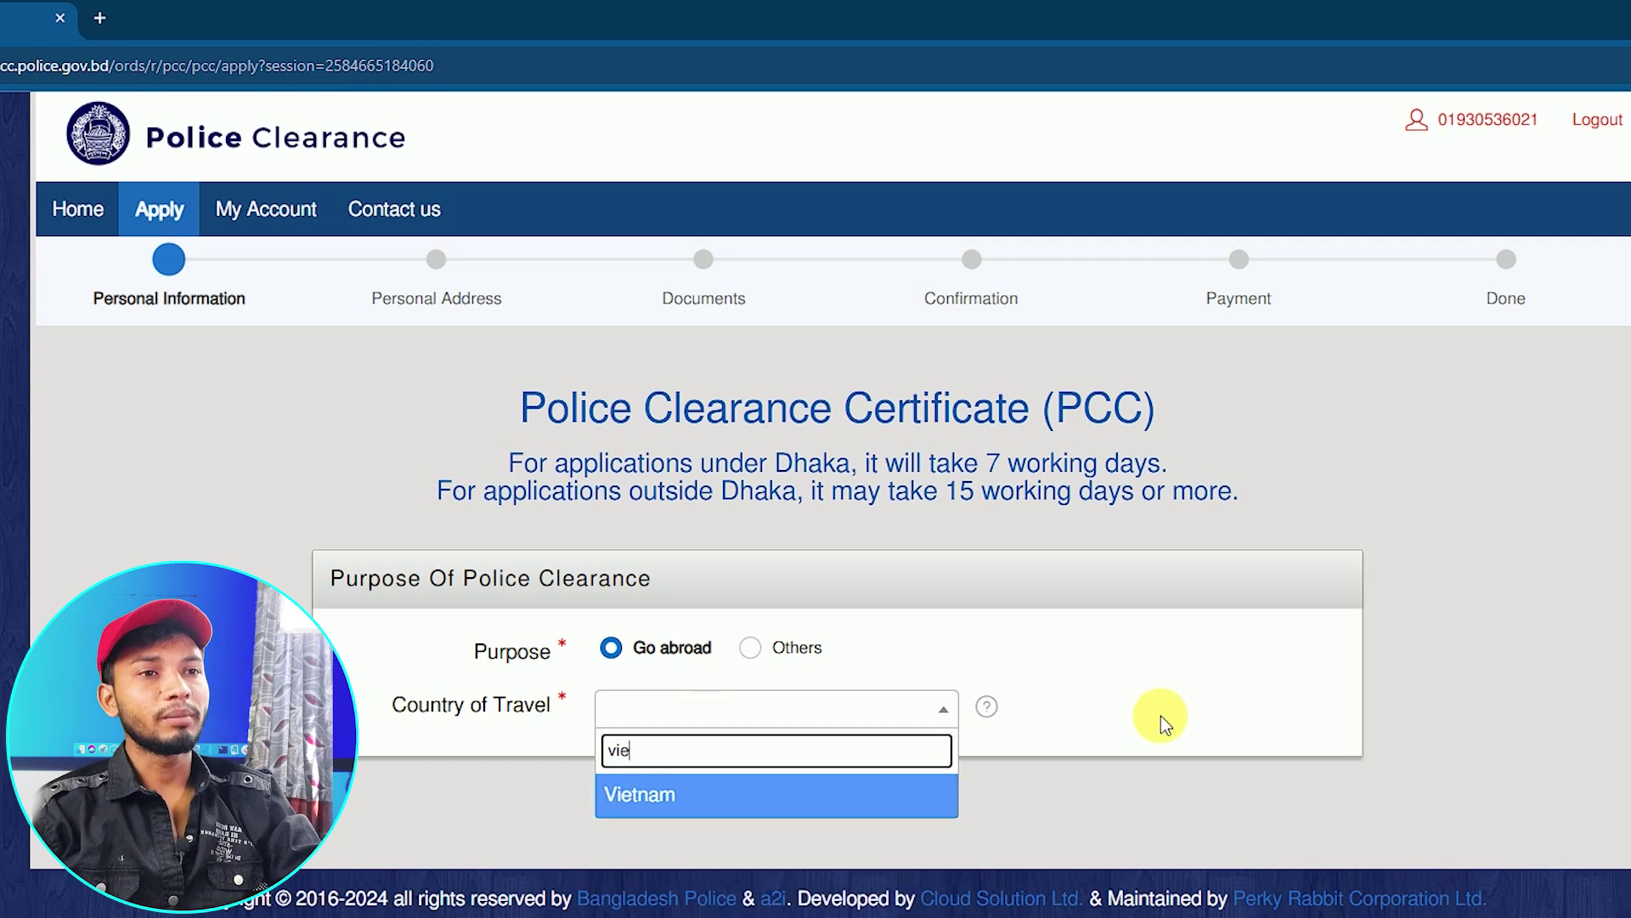
{"action": "left_click", "coordinate": [639, 790]}
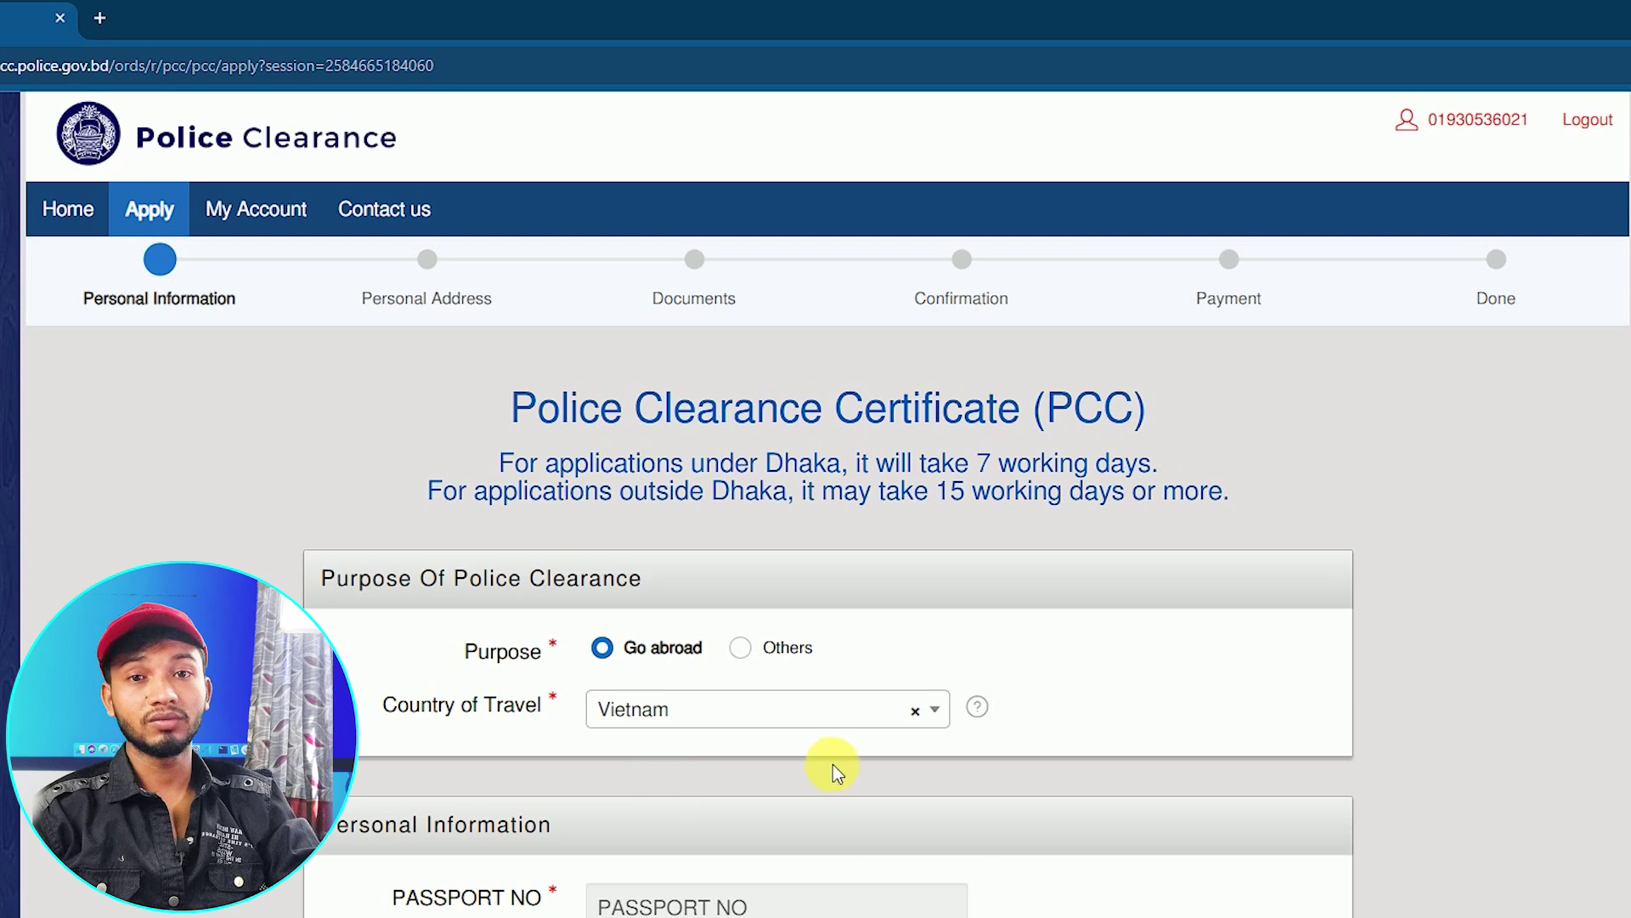
{"action": "scroll", "coordinate": [843, 762], "scroll_direction": "down", "scroll_amount": 5}
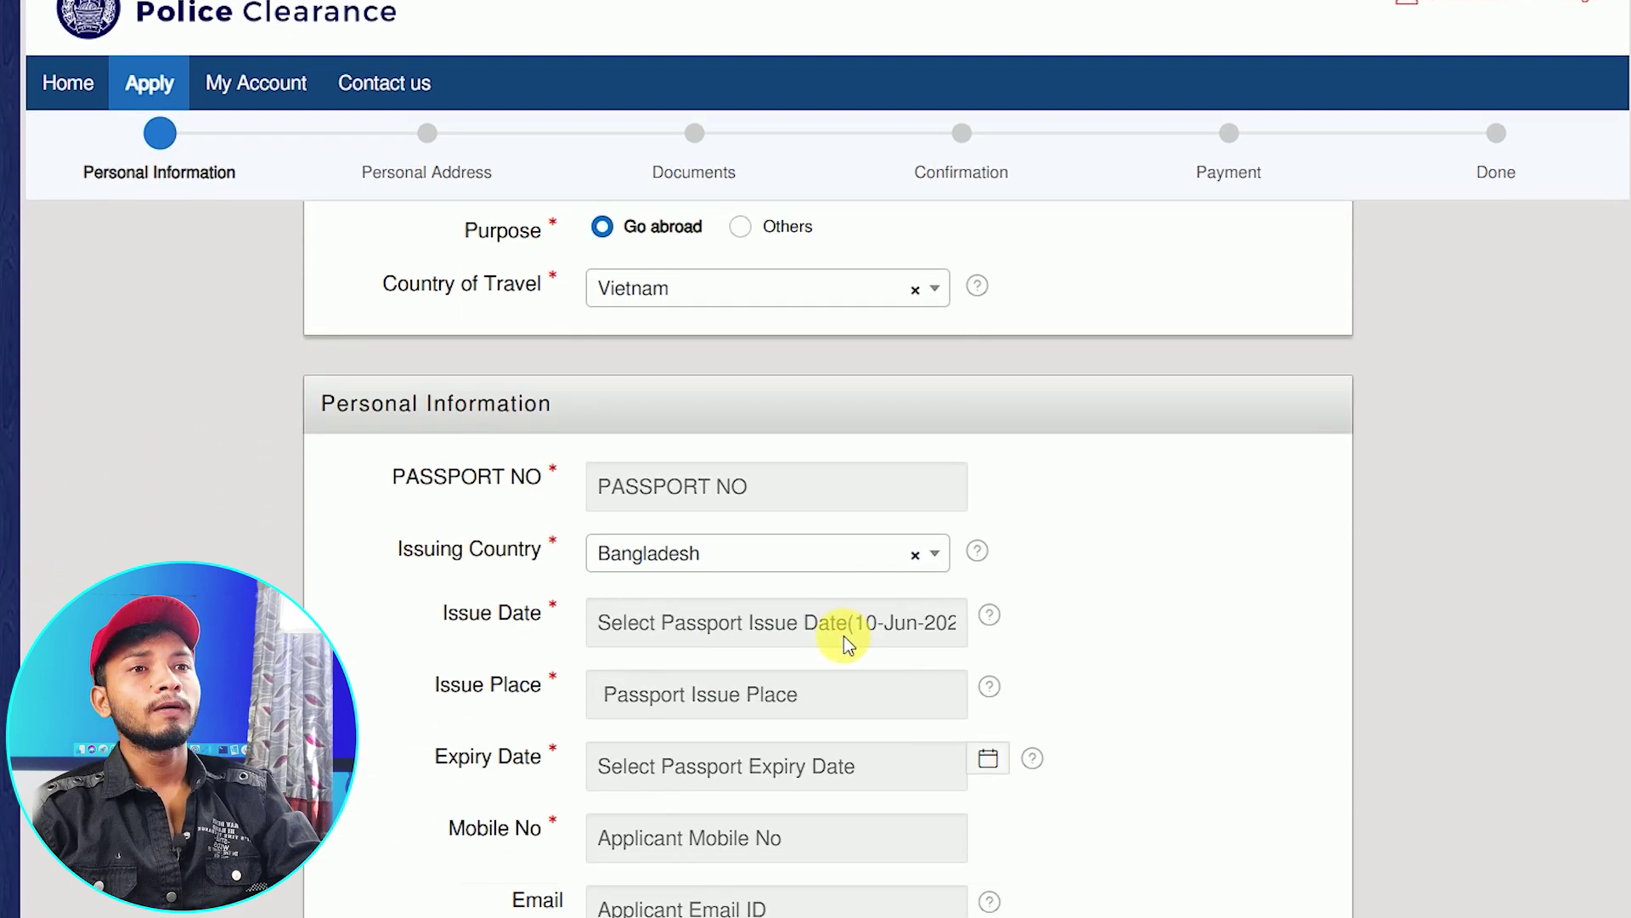
- Enter the passport number, issuing country Bangladesh, issue date 17-Sep-2023 and issue place DIP/DHAKA
{"action": "left_click", "coordinate": [659, 327]}
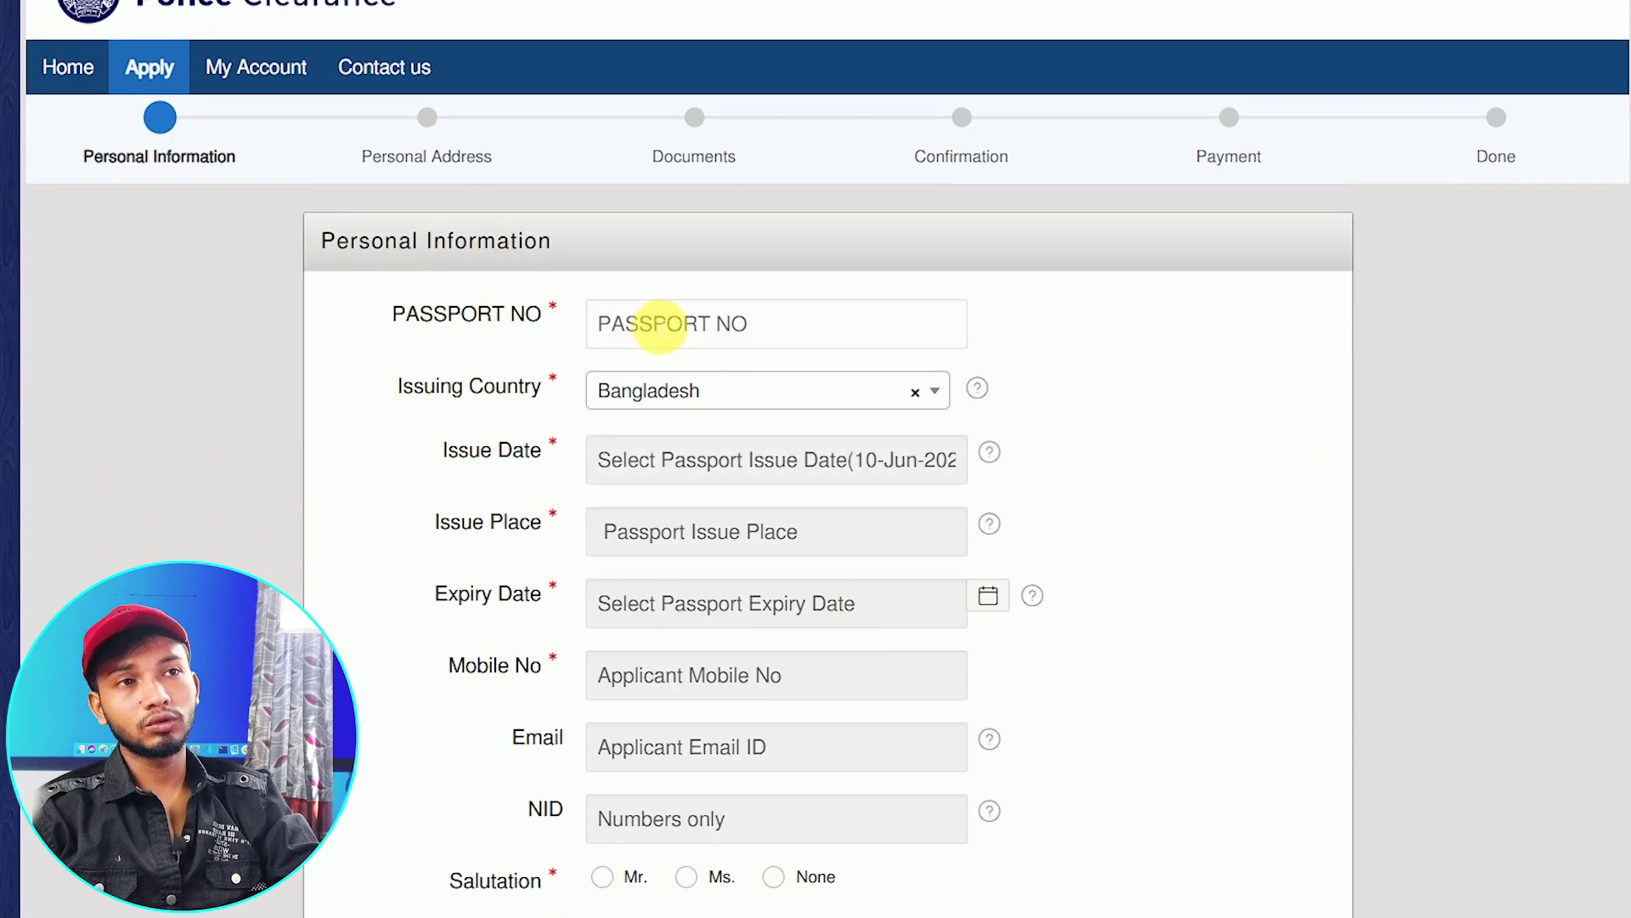
{"action": "left_click", "coordinate": [660, 326]}
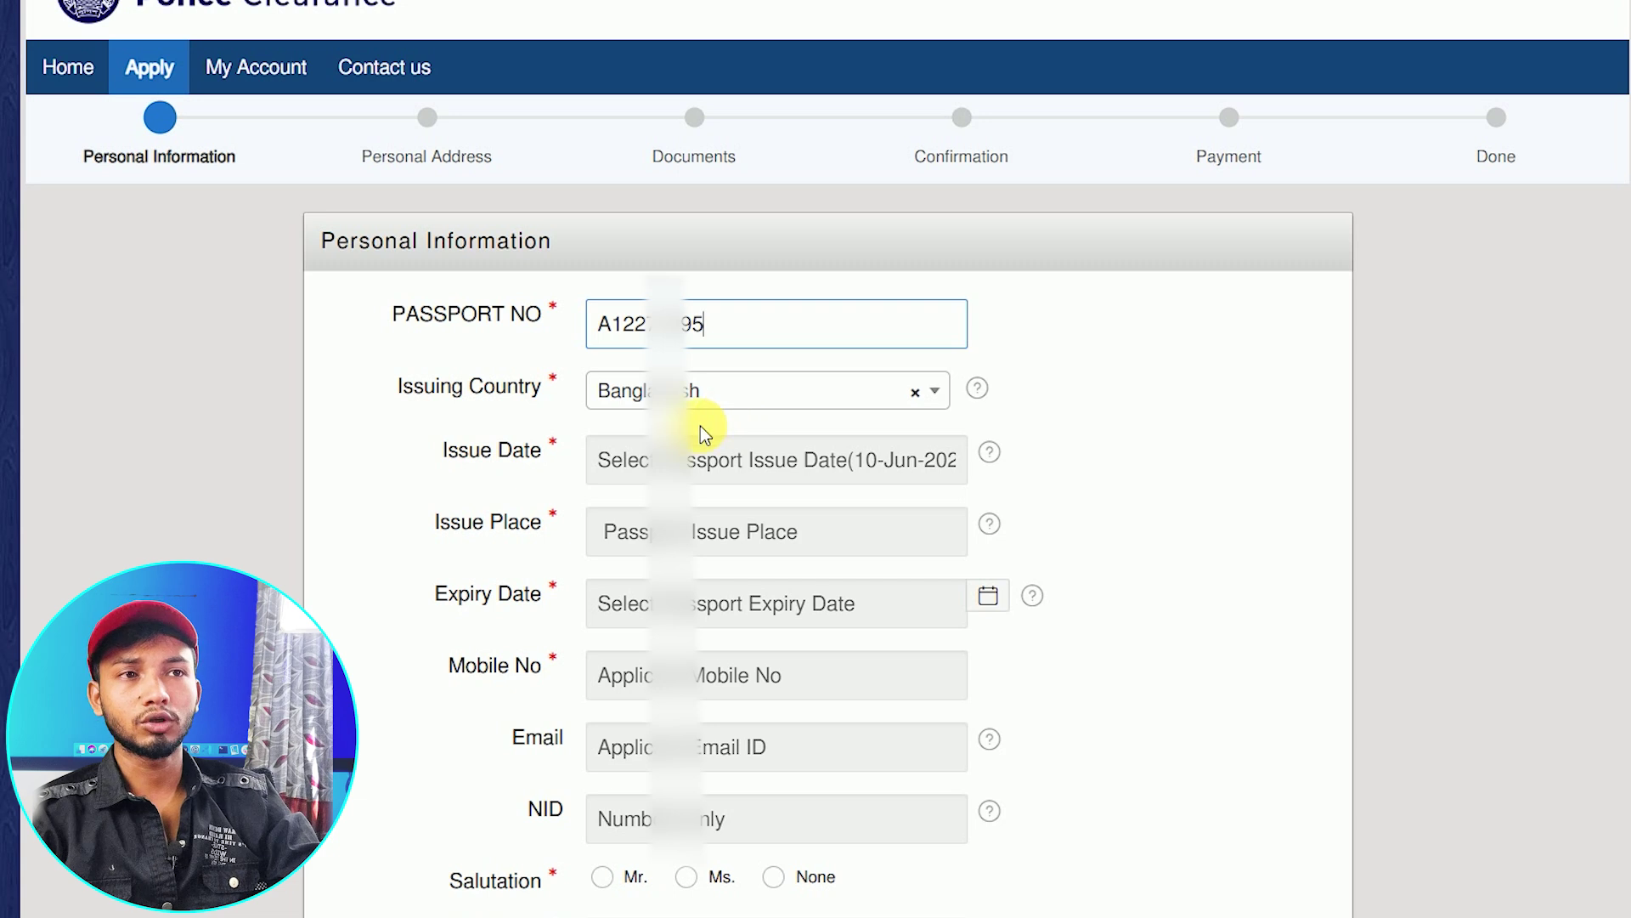
{"action": "left_click", "coordinate": [680, 396]}
{"action": "left_click", "coordinate": [671, 390]}
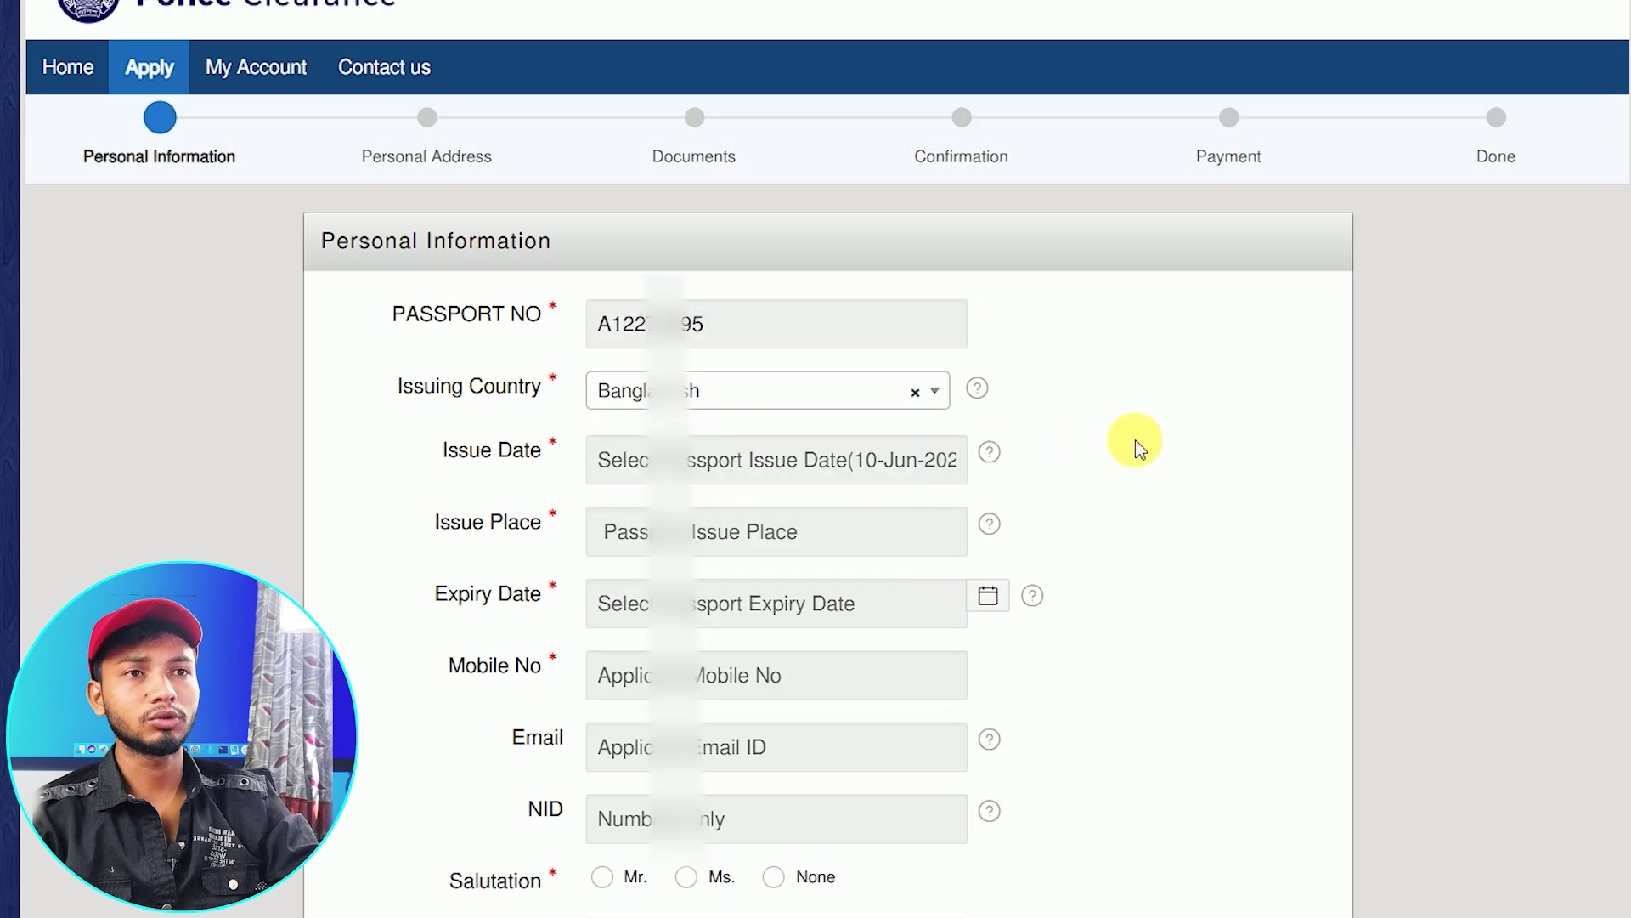
{"action": "left_click", "coordinate": [729, 480]}
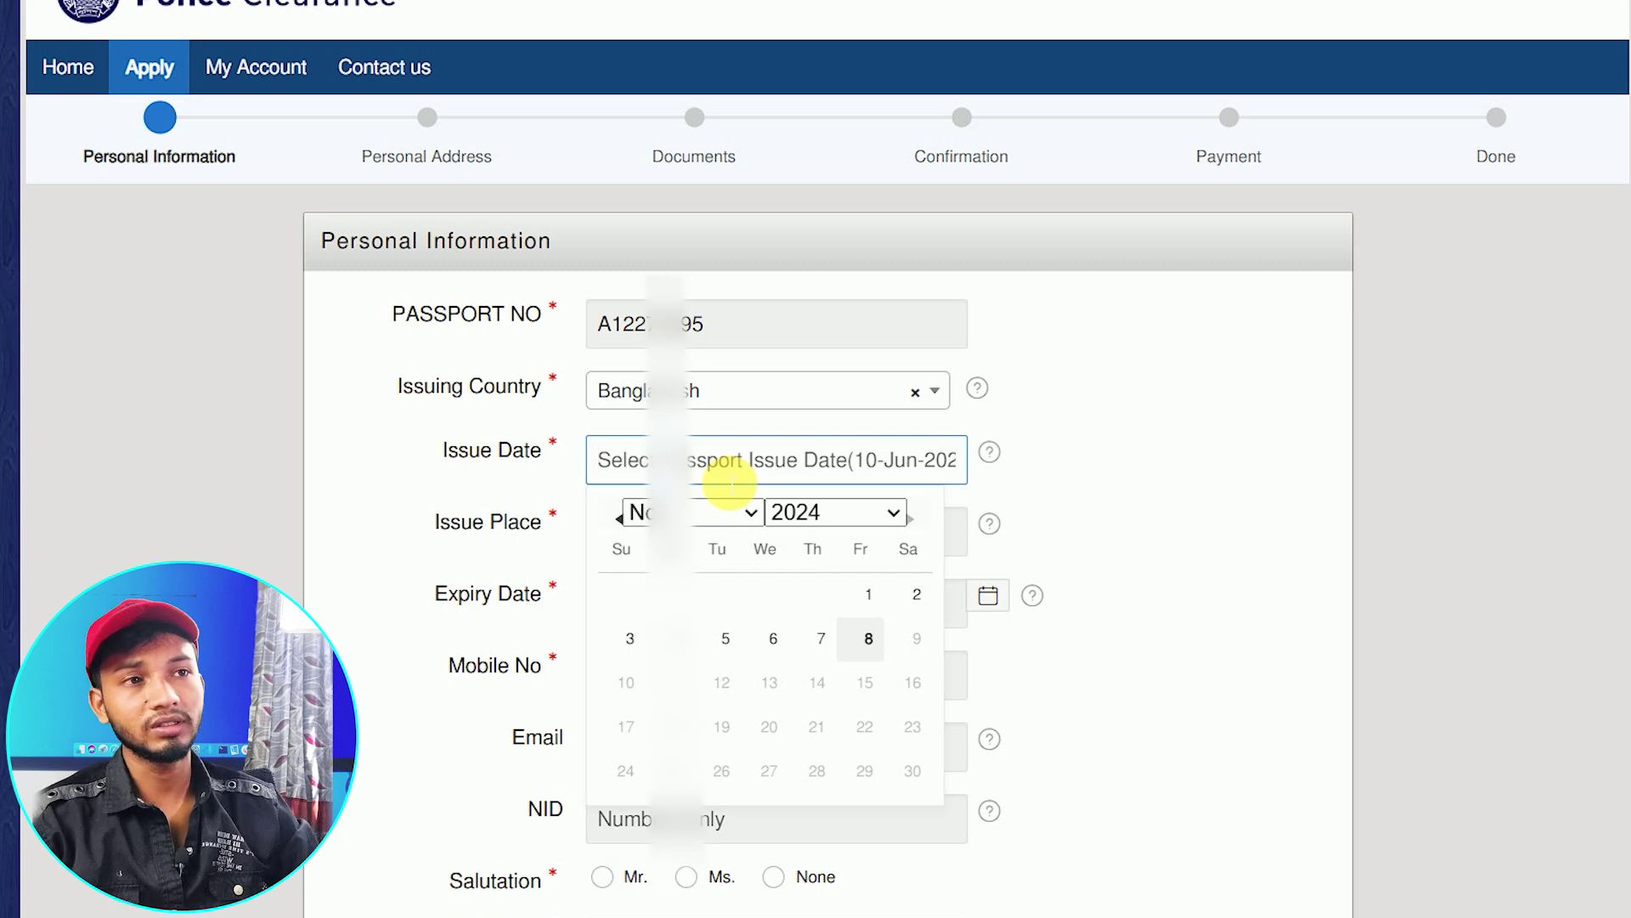
{"action": "left_click", "coordinate": [832, 517]}
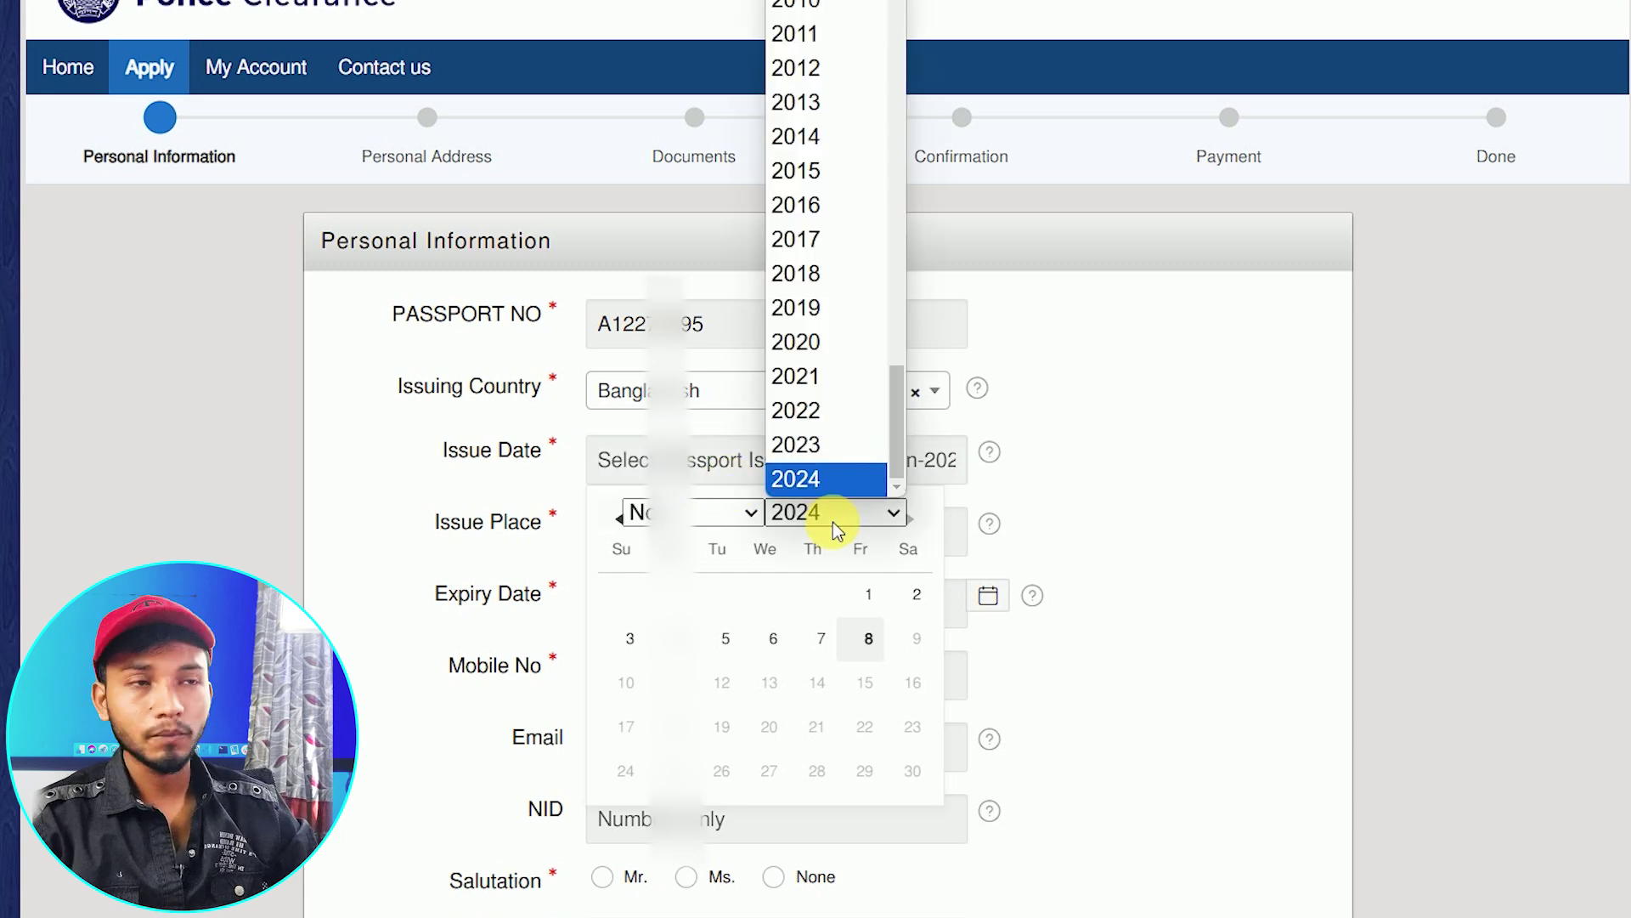
{"action": "left_click", "coordinate": [819, 444]}
{"action": "left_click", "coordinate": [692, 512]}
{"action": "left_click", "coordinate": [693, 818]}
{"action": "left_click", "coordinate": [614, 727]}
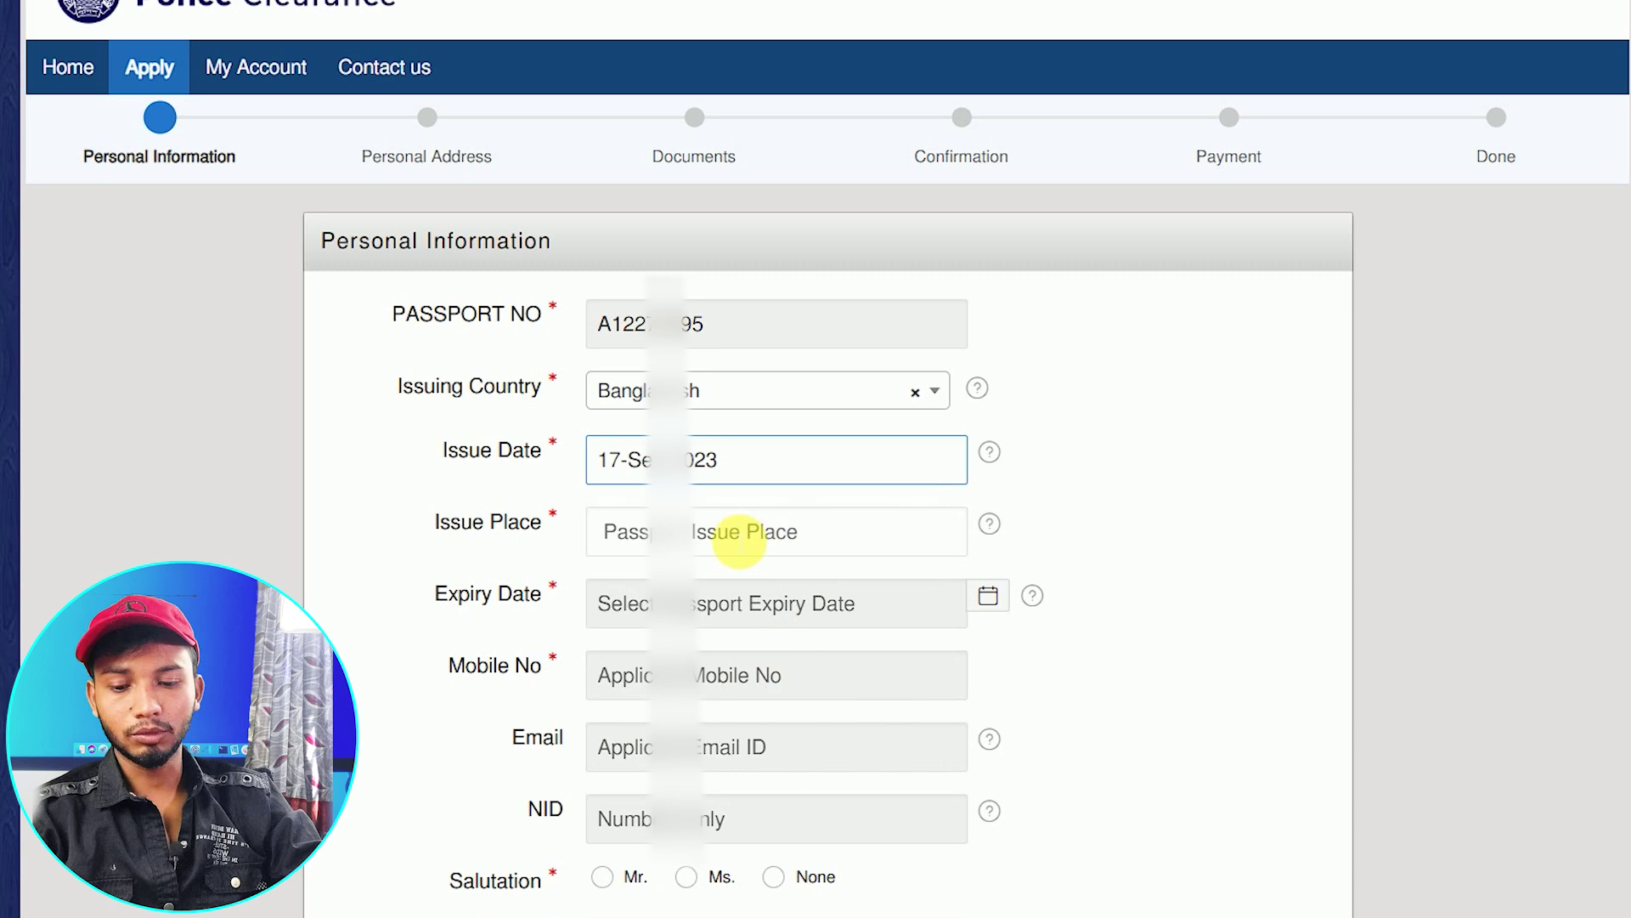
{"action": "left_click", "coordinate": [739, 541]}
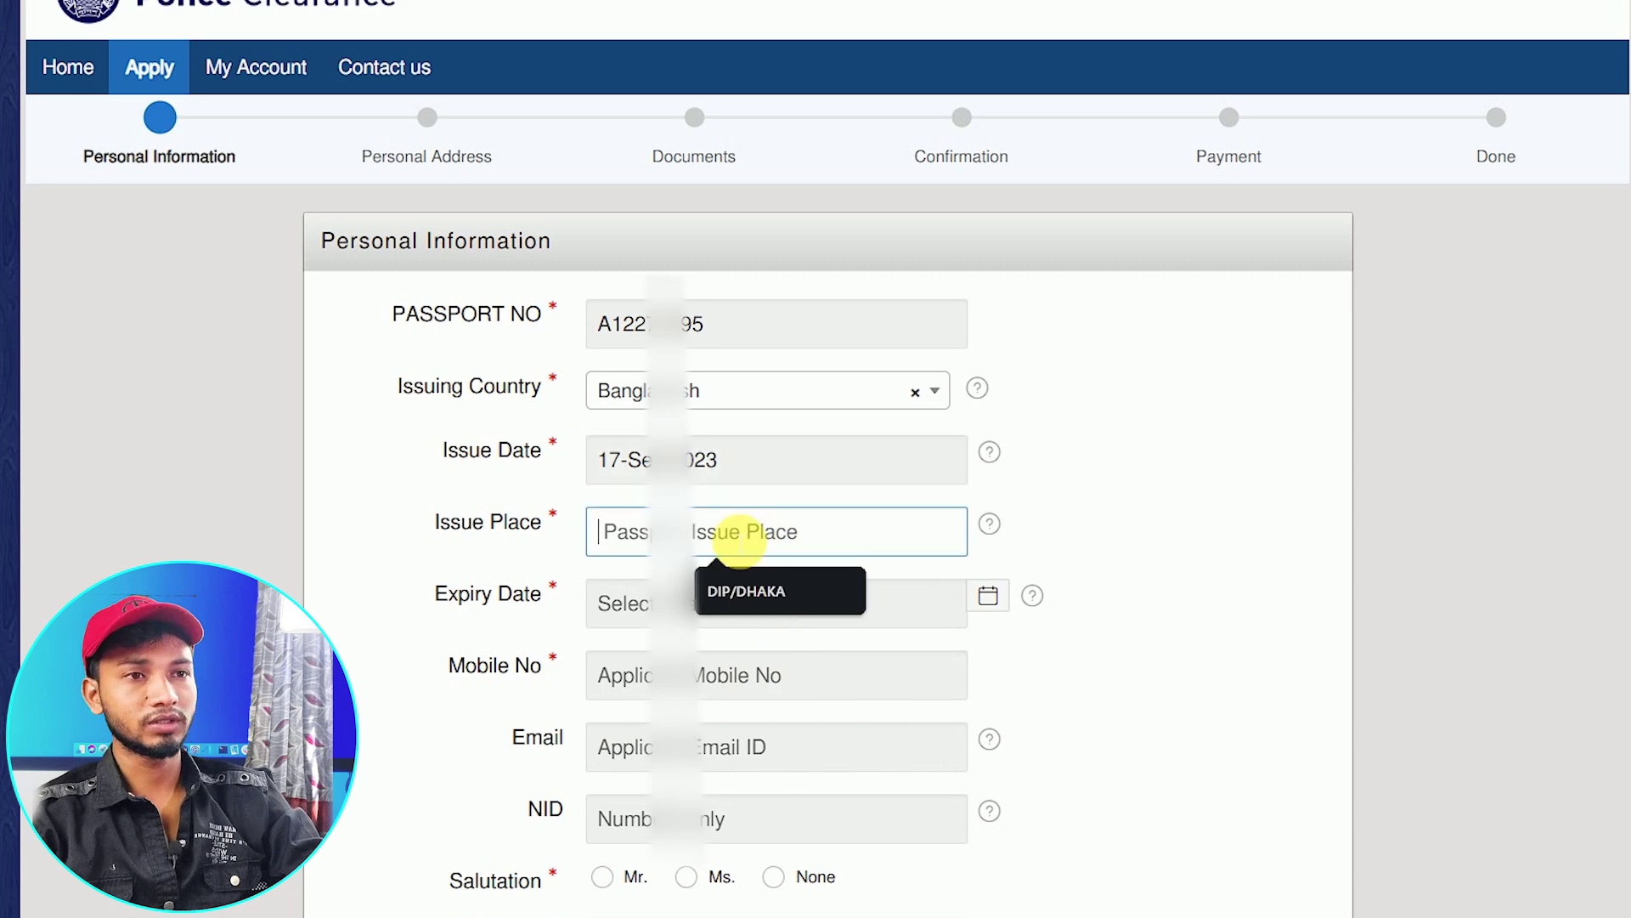
{"action": "left_click", "coordinate": [738, 591]}
- Set the passport expiry date to 16-Sep-2033
{"action": "left_click", "coordinate": [639, 610]}
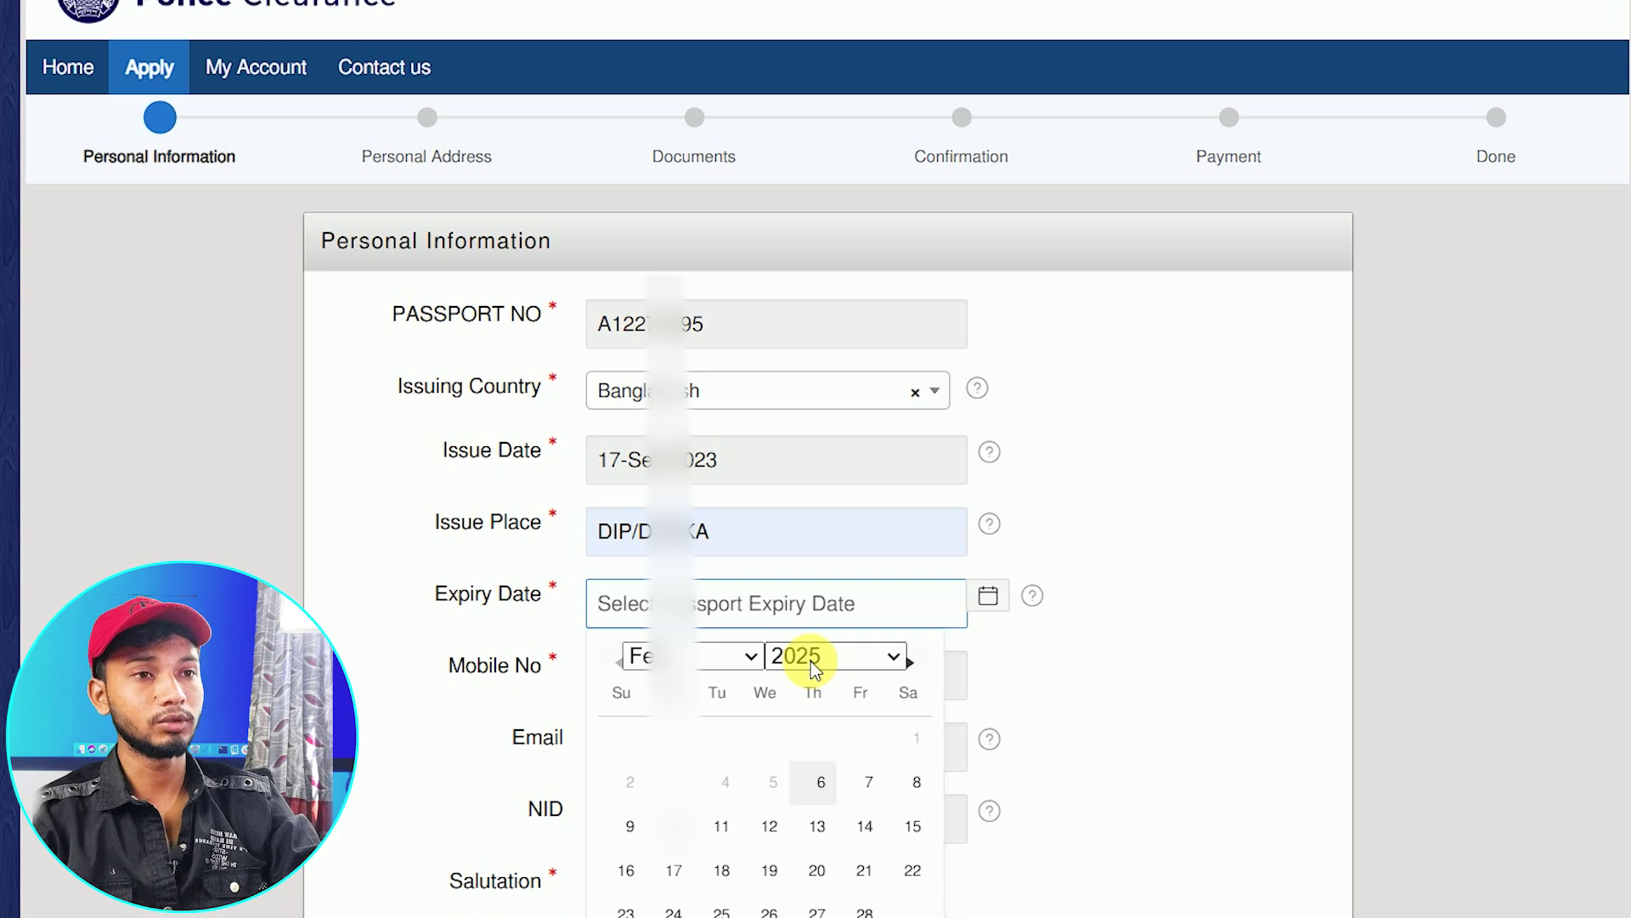
{"action": "left_click", "coordinate": [811, 660]}
{"action": "left_click", "coordinate": [795, 245]}
{"action": "left_click", "coordinate": [692, 656]}
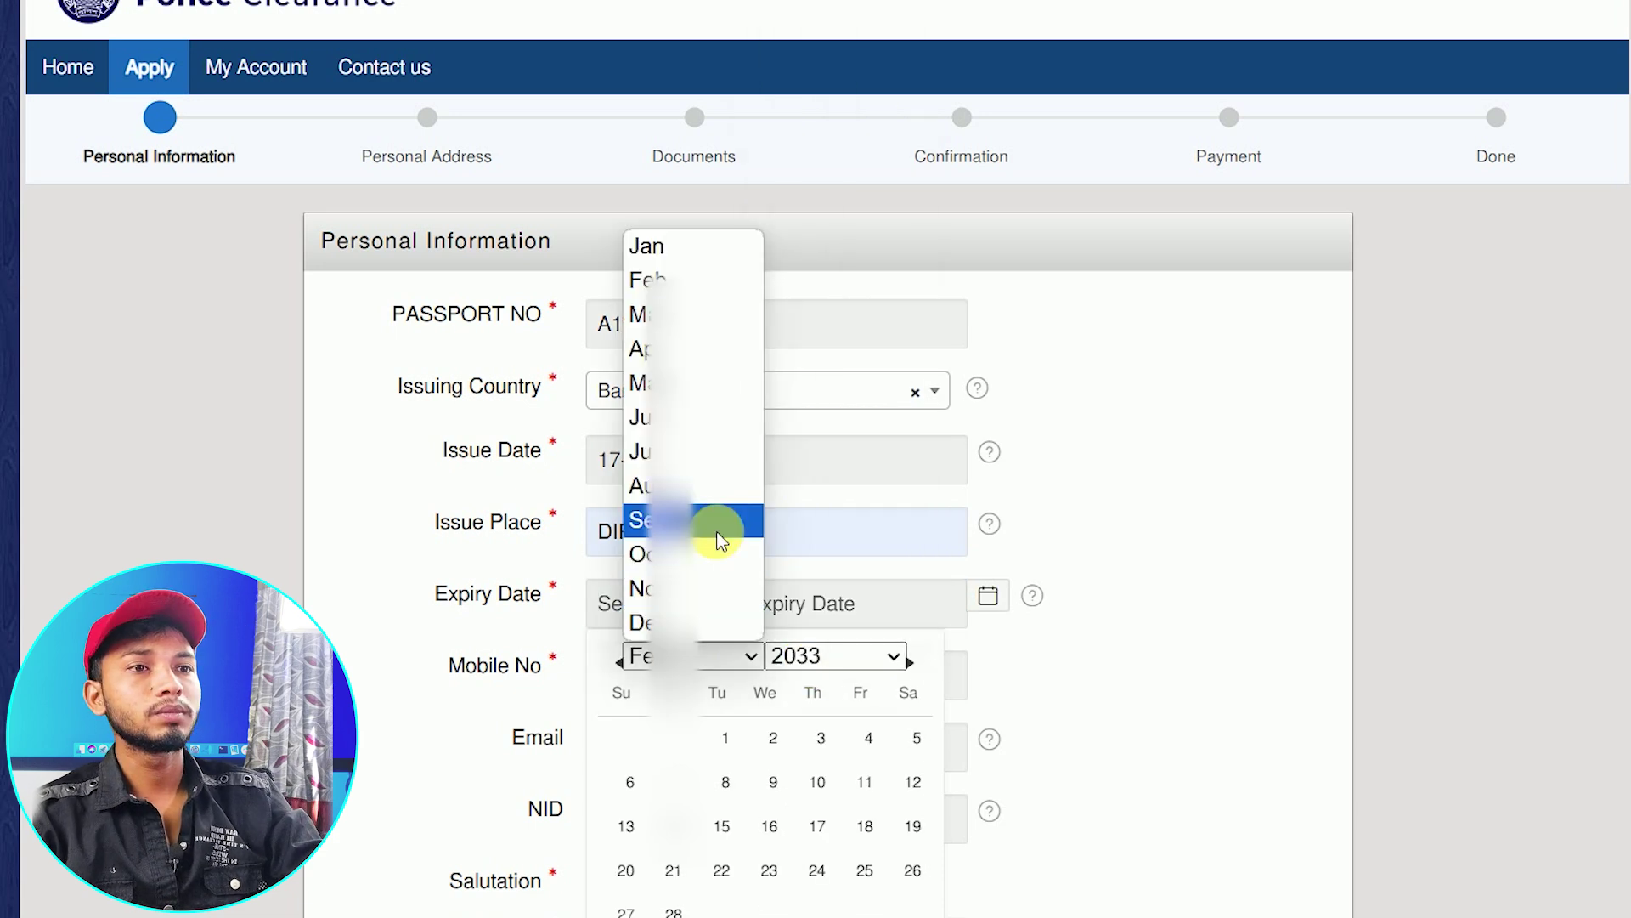
{"action": "left_click", "coordinate": [712, 520]}
{"action": "left_click", "coordinate": [860, 825]}
{"action": "scroll", "coordinate": [901, 729], "scroll_direction": "down", "scroll_amount": 2}
- Enter the applicant's mobile number and pasted NID number, and choose salutation Mr
{"action": "left_click", "coordinate": [660, 528]}
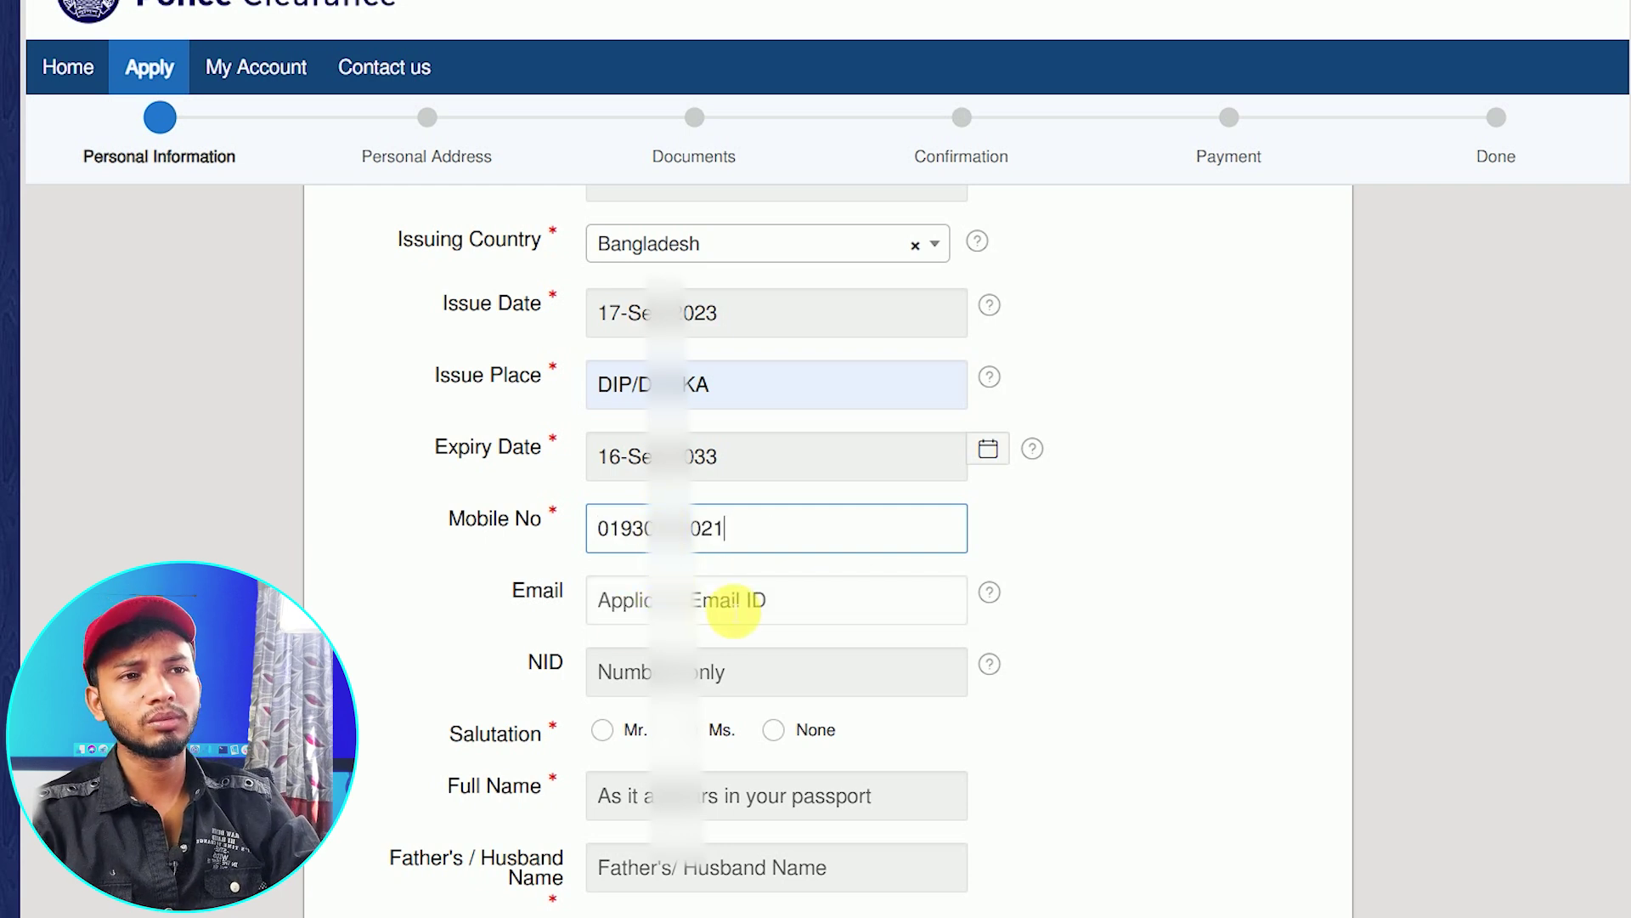
{"action": "left_click", "coordinate": [656, 675]}
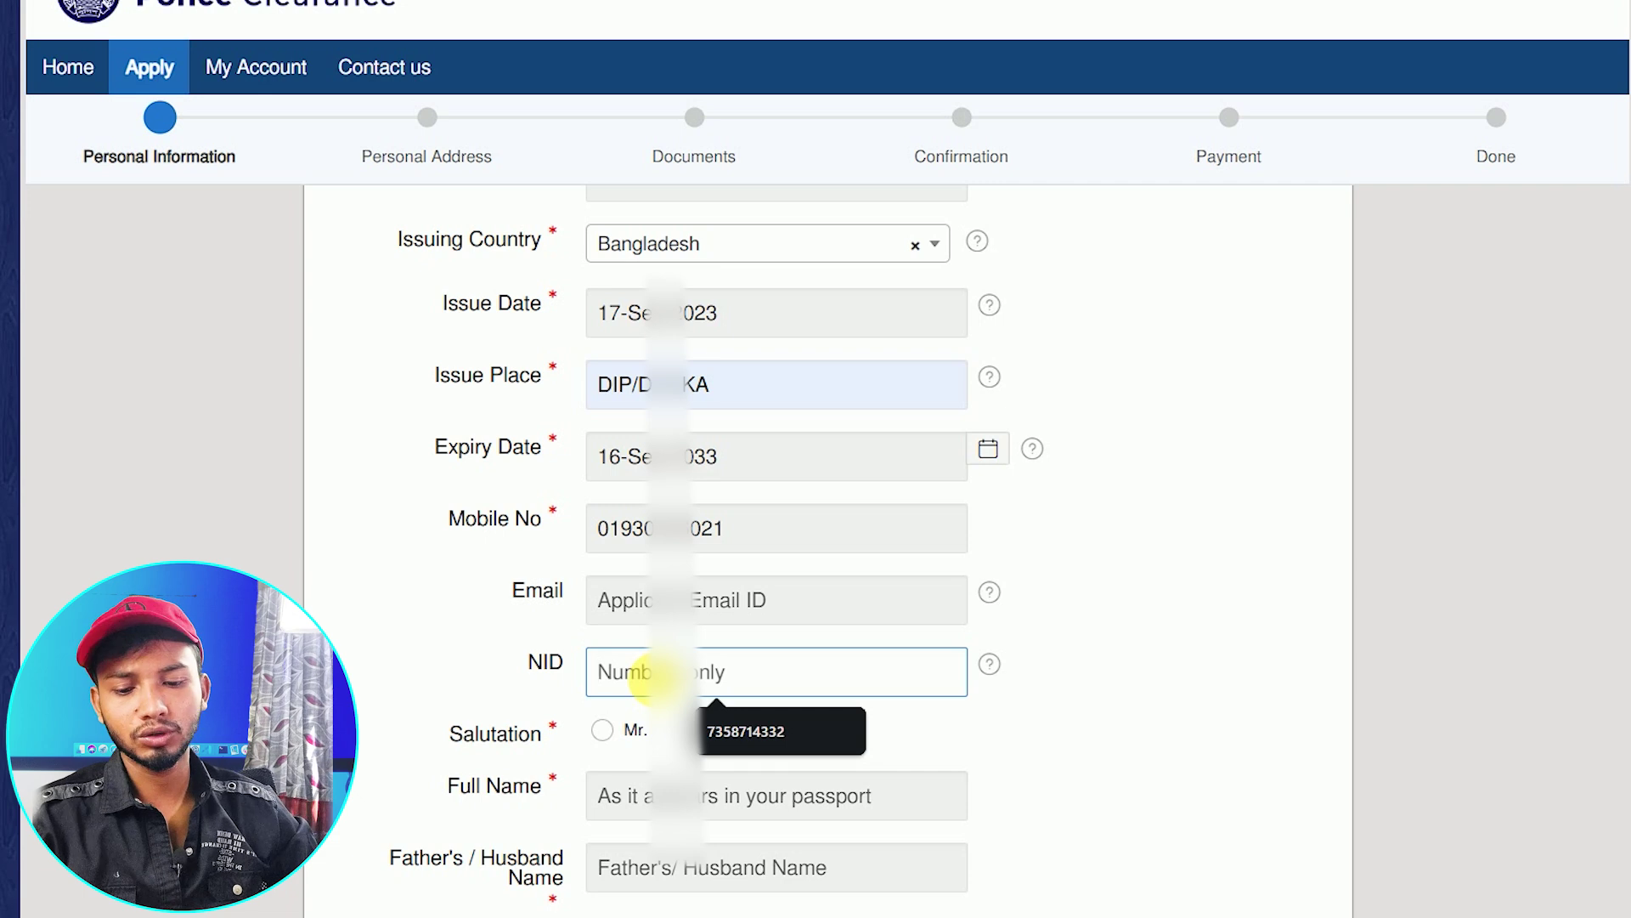
{"action": "key", "text": "ctrl+v"}
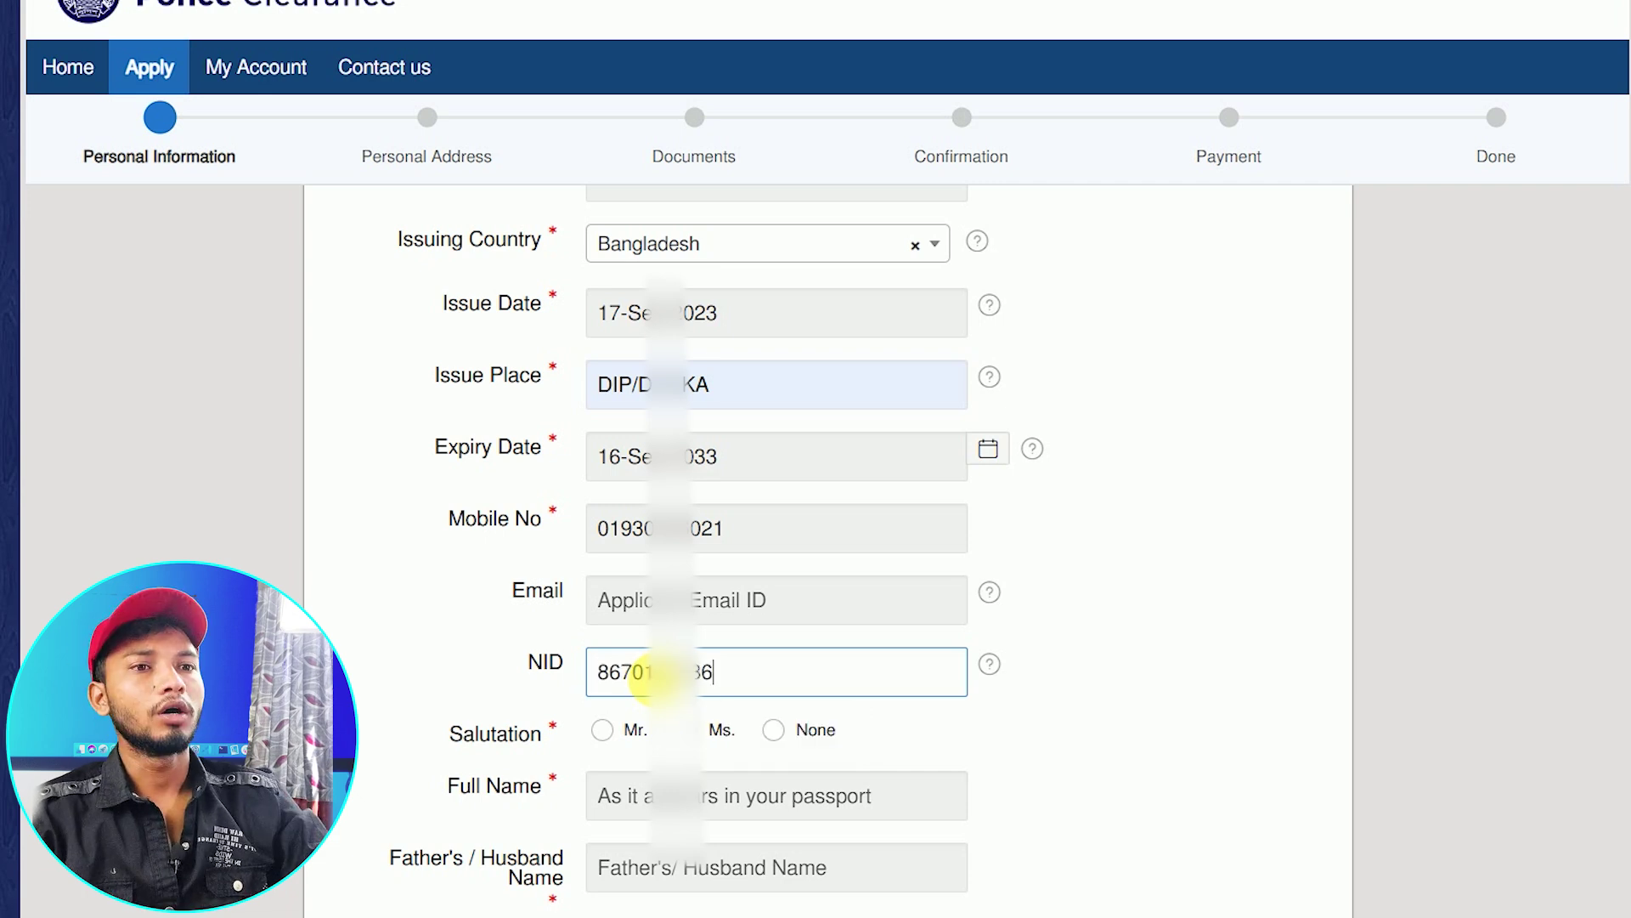
{"action": "scroll", "coordinate": [612, 633], "scroll_direction": "down", "scroll_amount": 2}
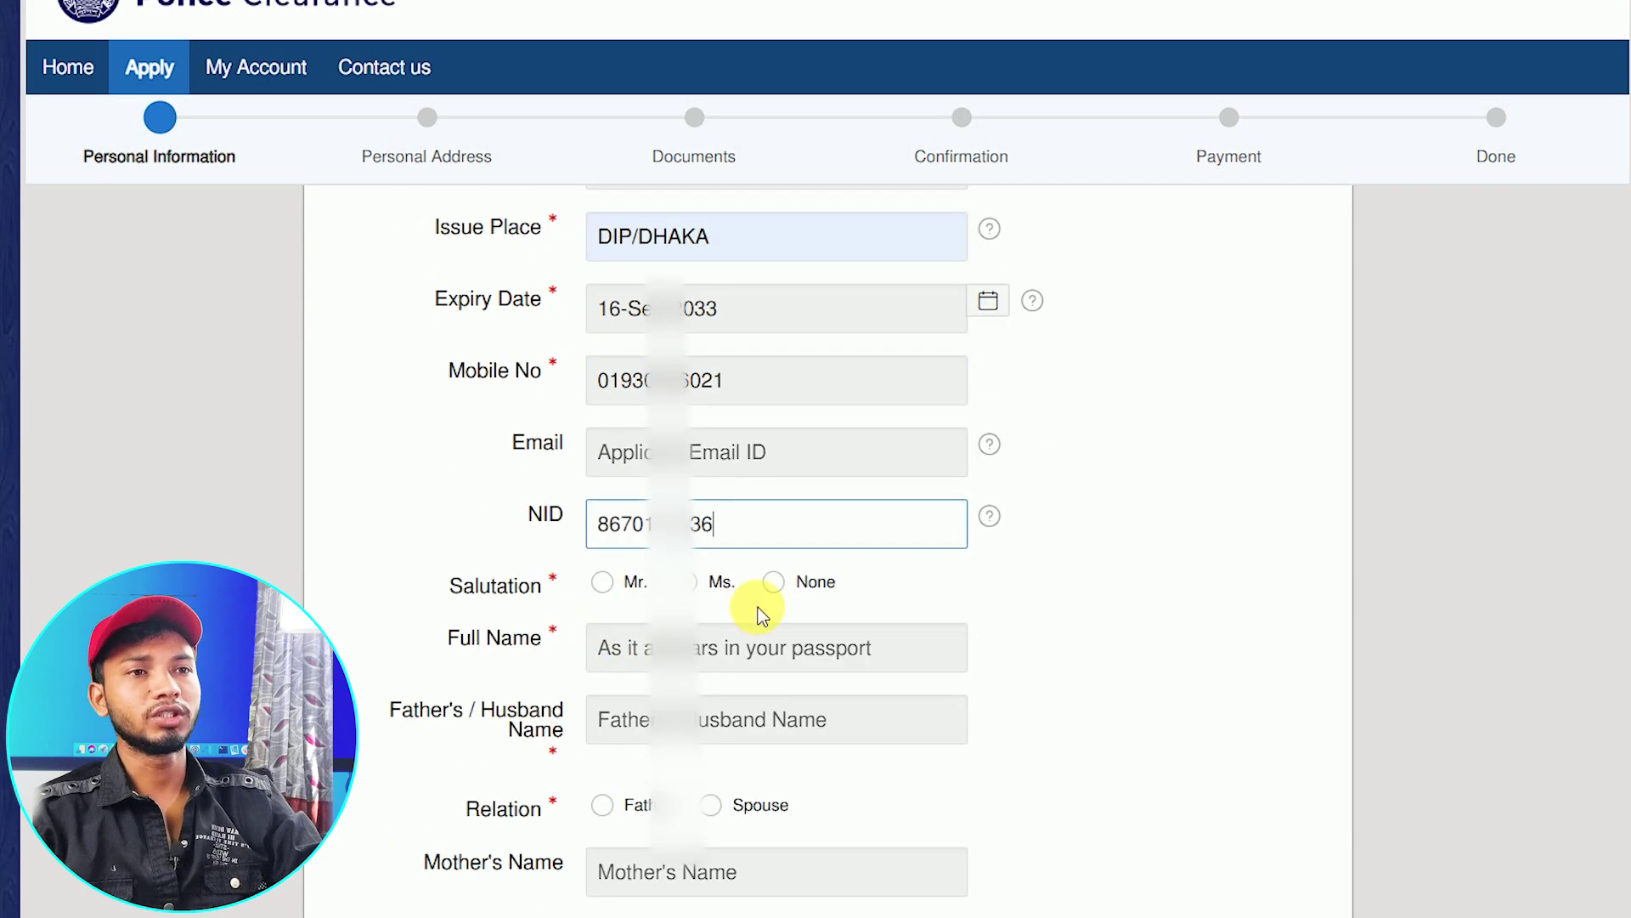
{"action": "left_click", "coordinate": [626, 585]}
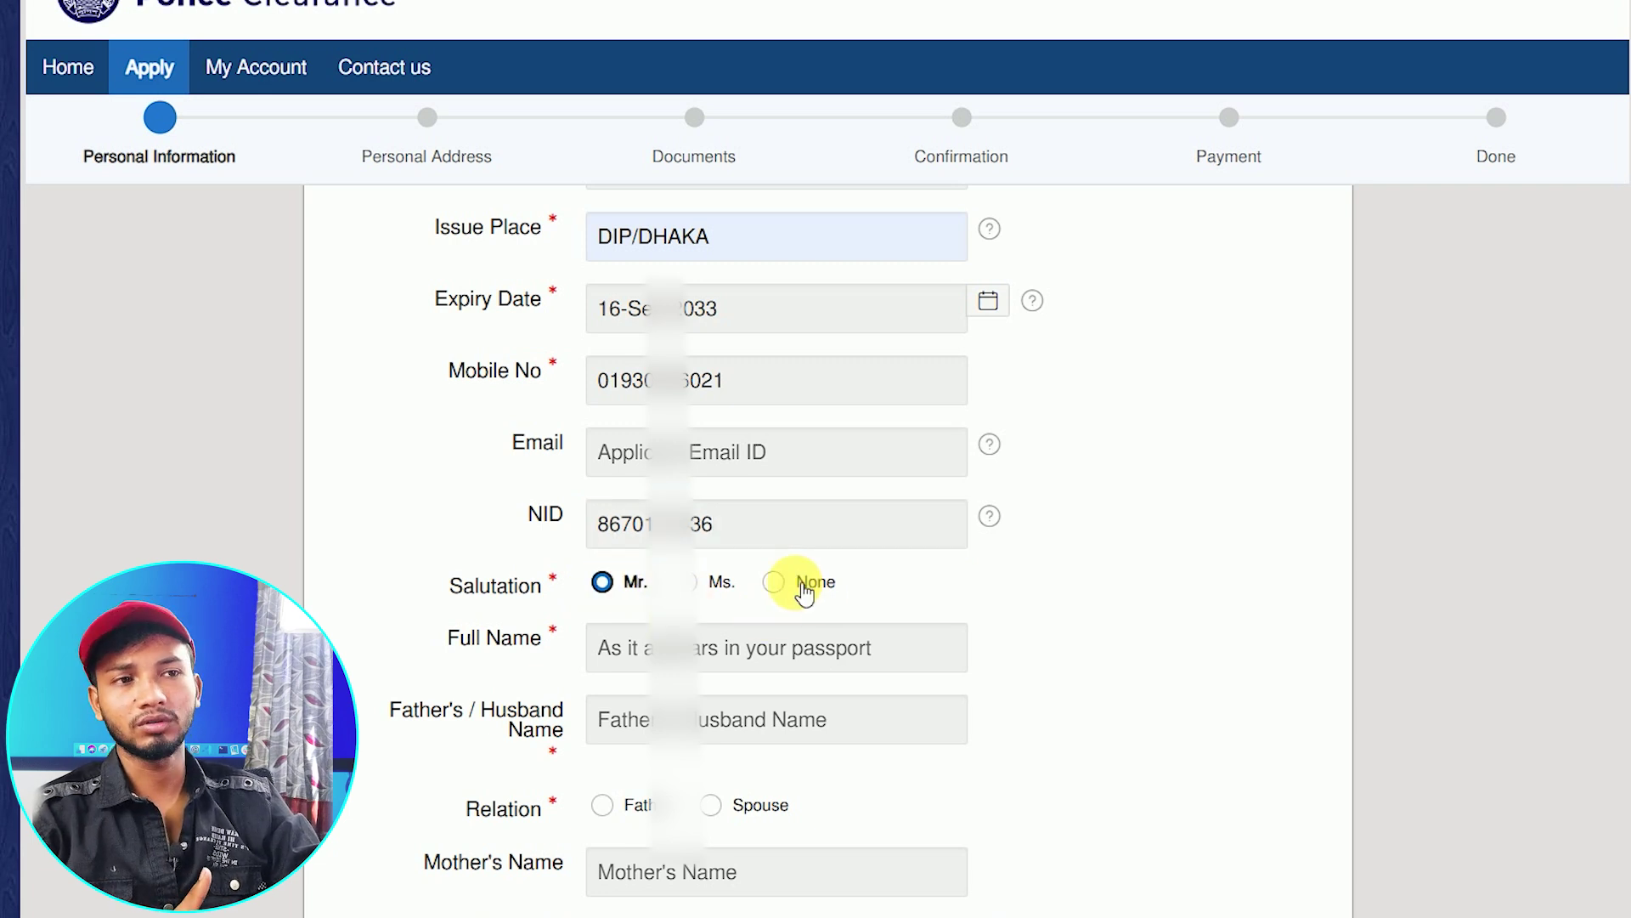
{"action": "left_click", "coordinate": [674, 650]}
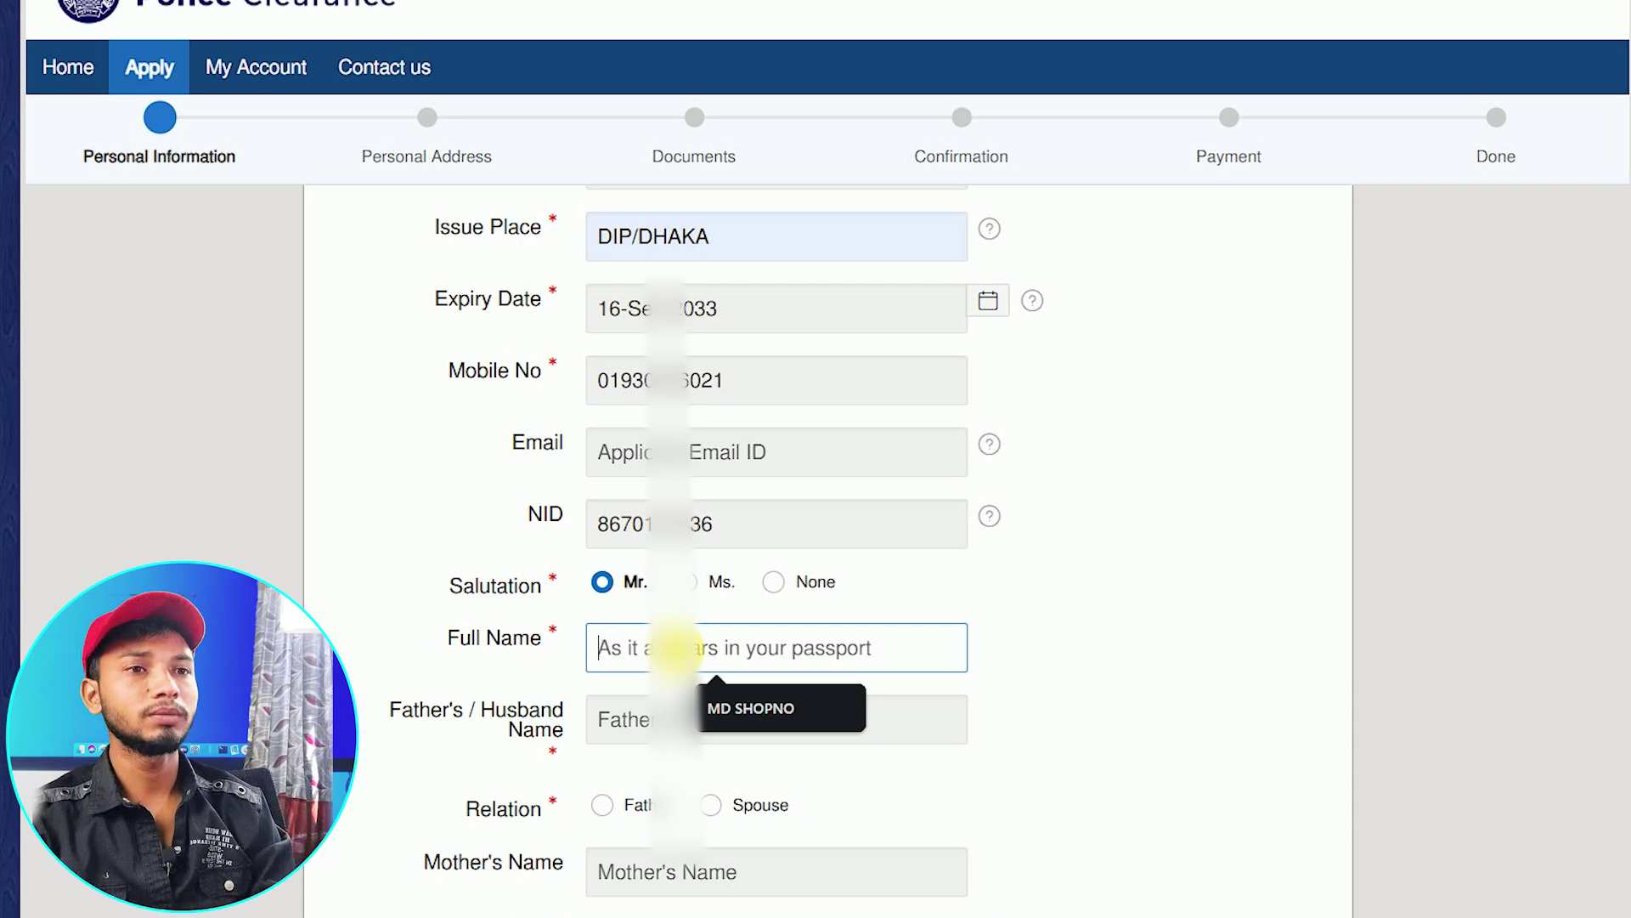
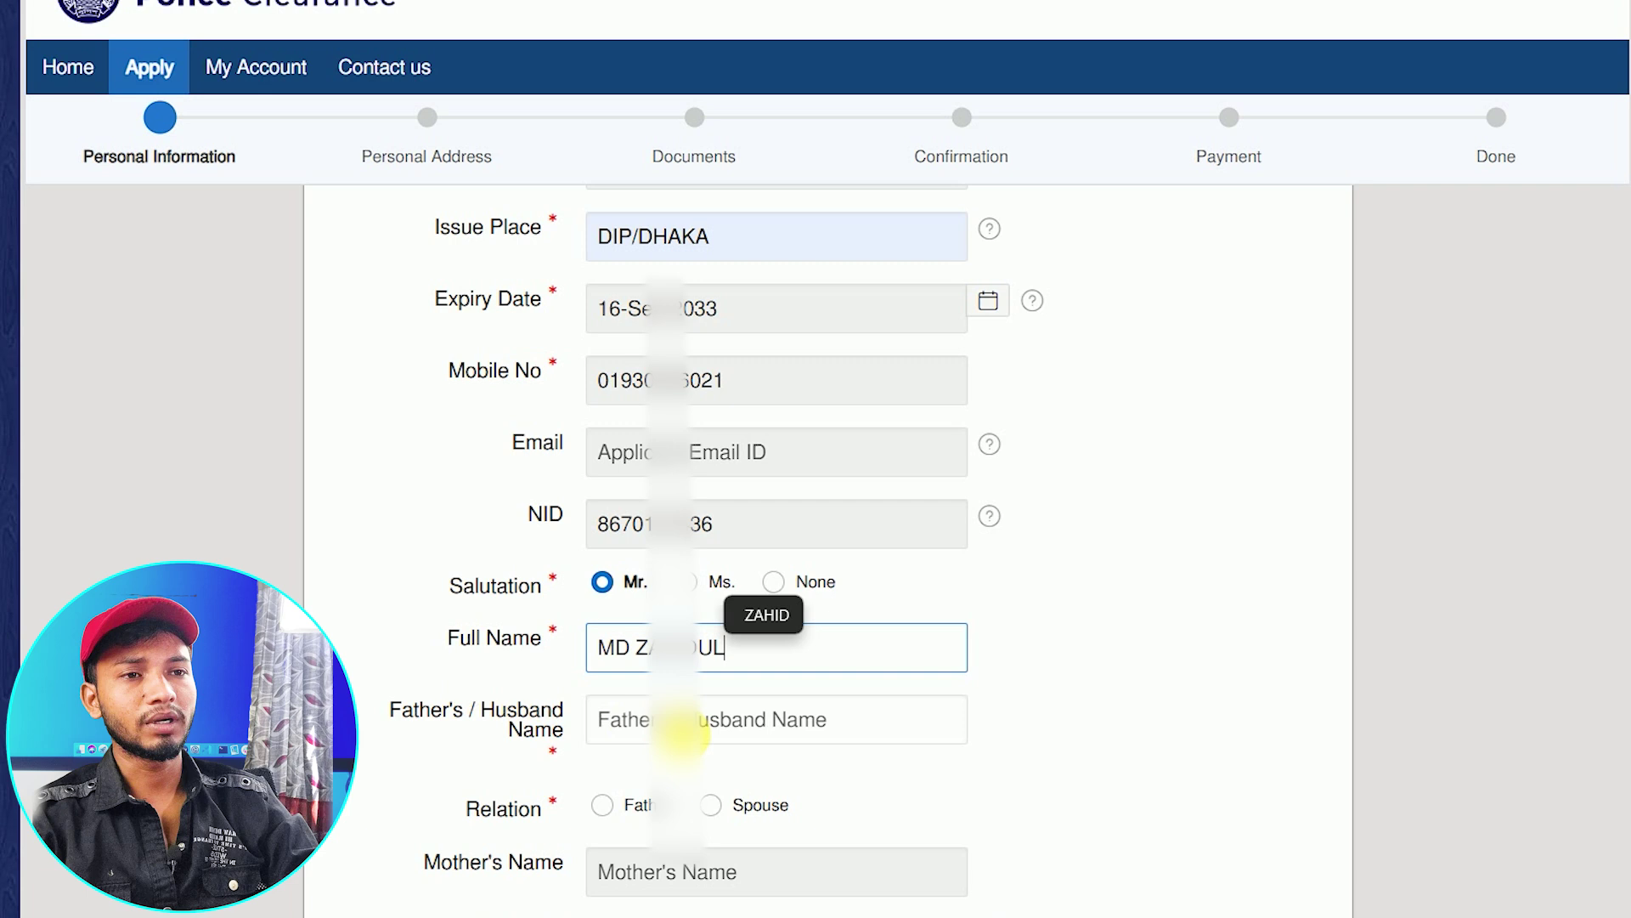
- Enter the applicant's full name and father's name, set relation to Father, and add the mother's name
{"action": "left_click", "coordinate": [684, 734]}
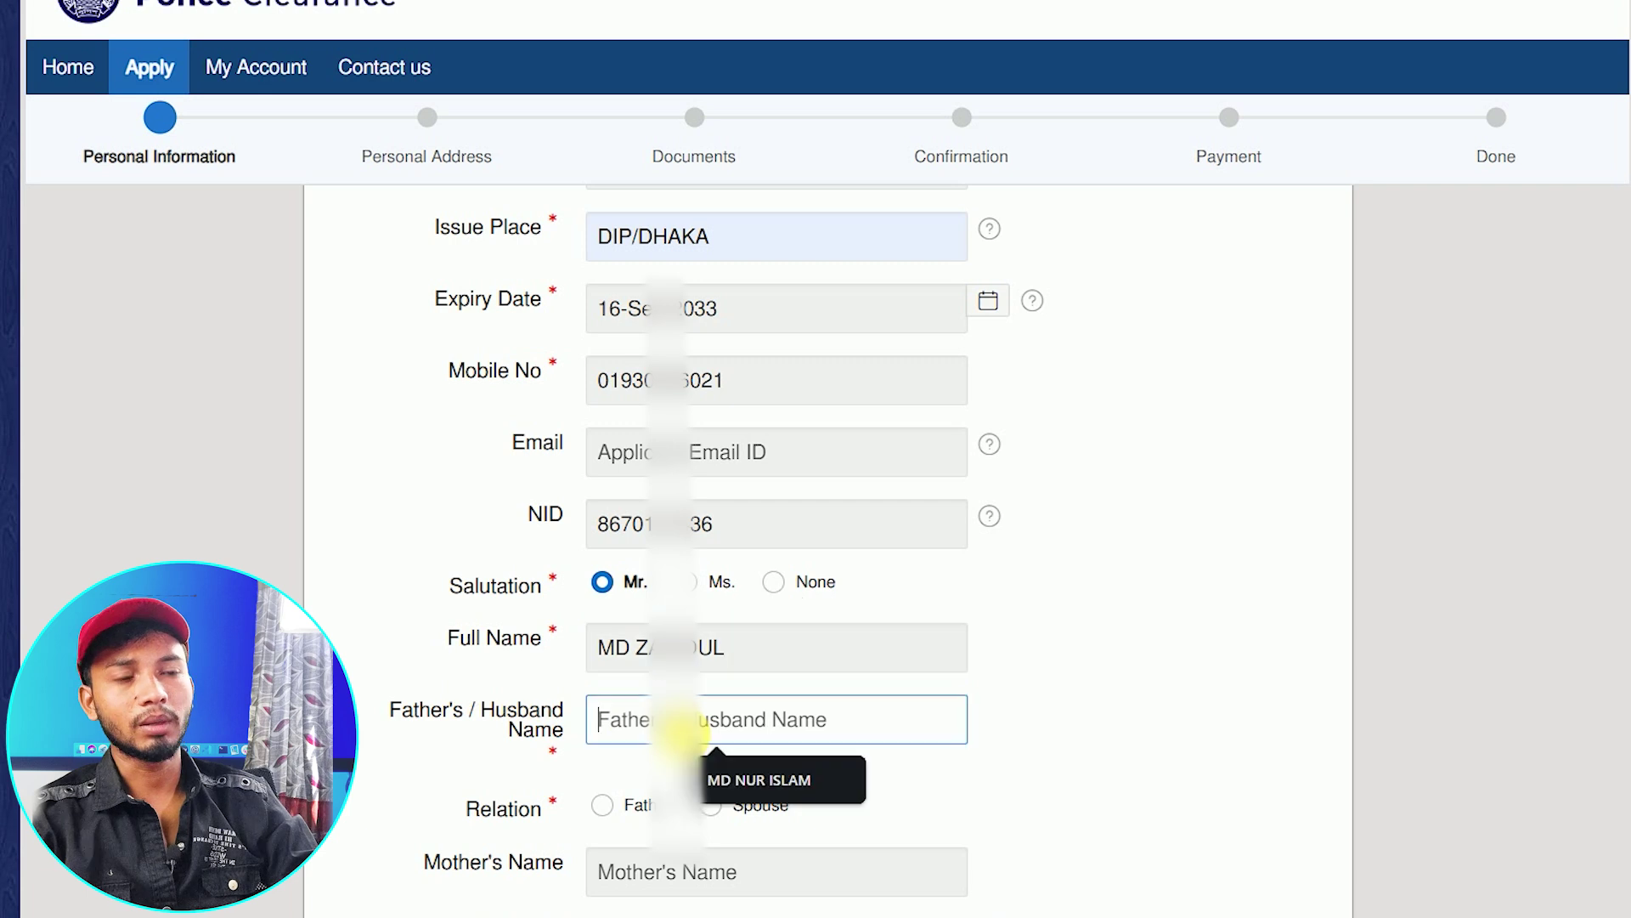
{"action": "scroll", "coordinate": [675, 723], "scroll_direction": "down", "scroll_amount": 3}
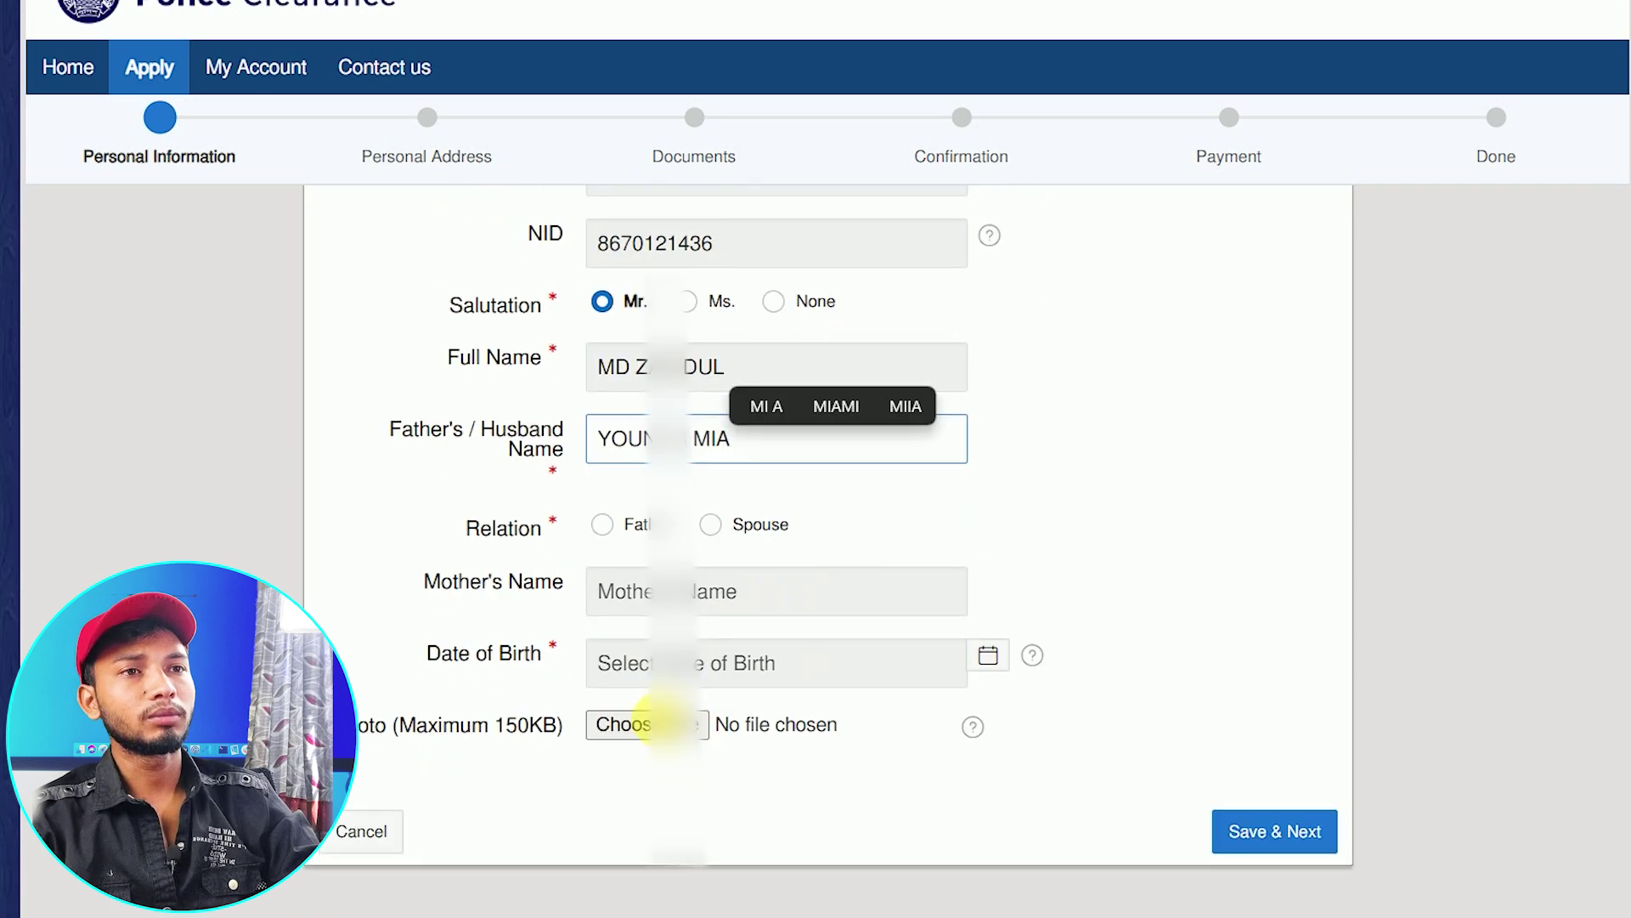
{"action": "left_click", "coordinate": [1021, 519]}
{"action": "left_click", "coordinate": [601, 524]}
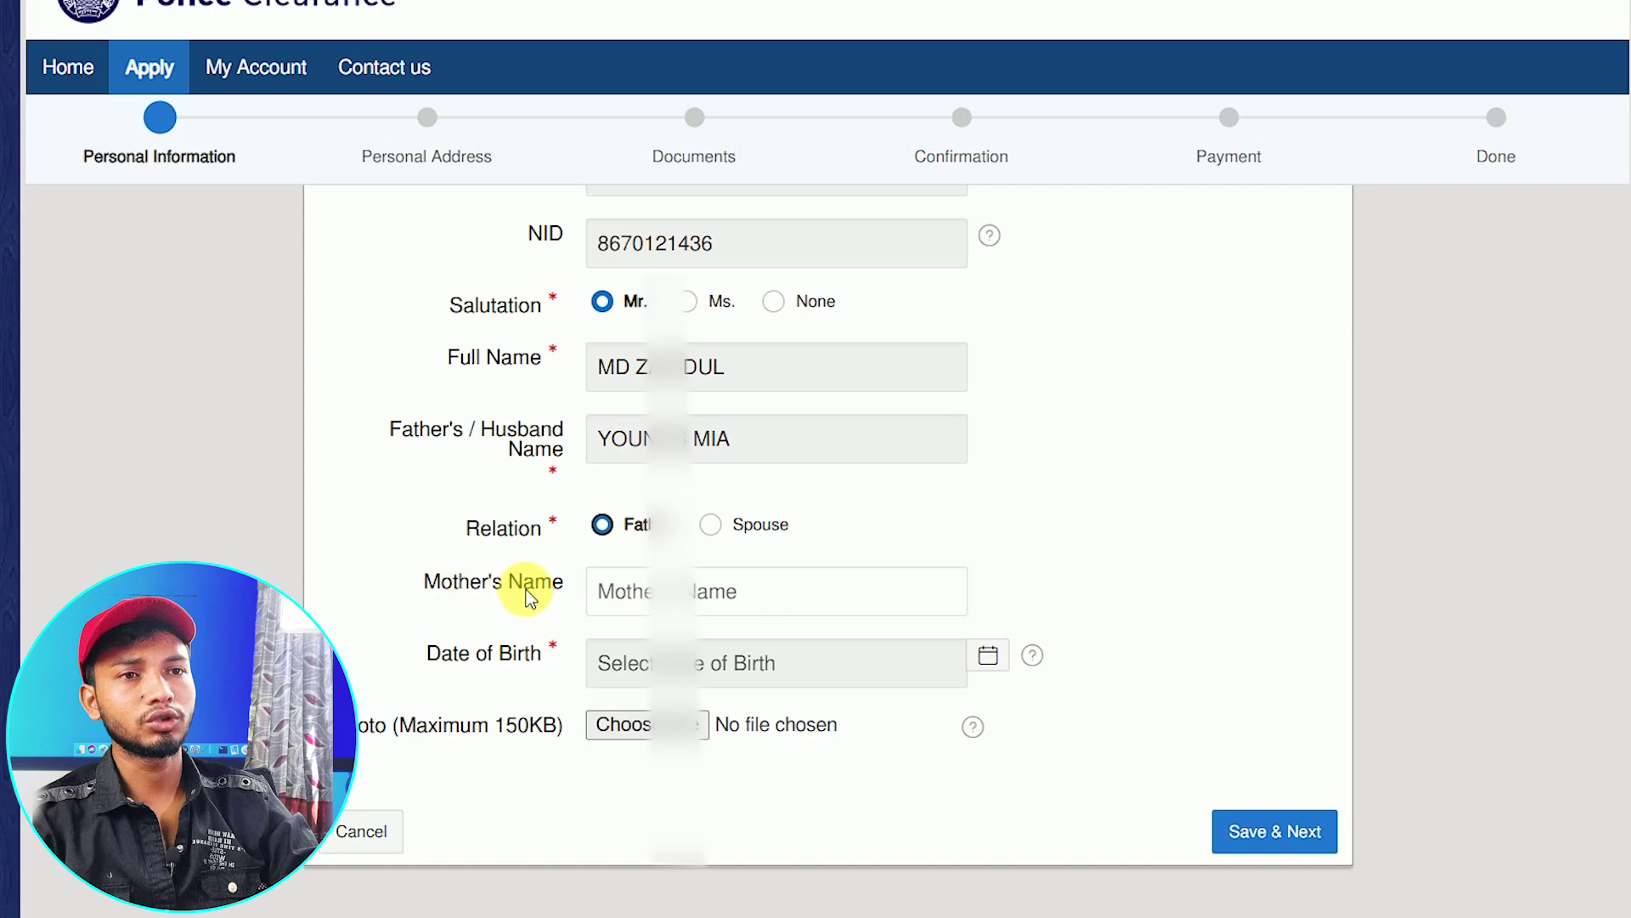
{"action": "left_click", "coordinate": [700, 607]}
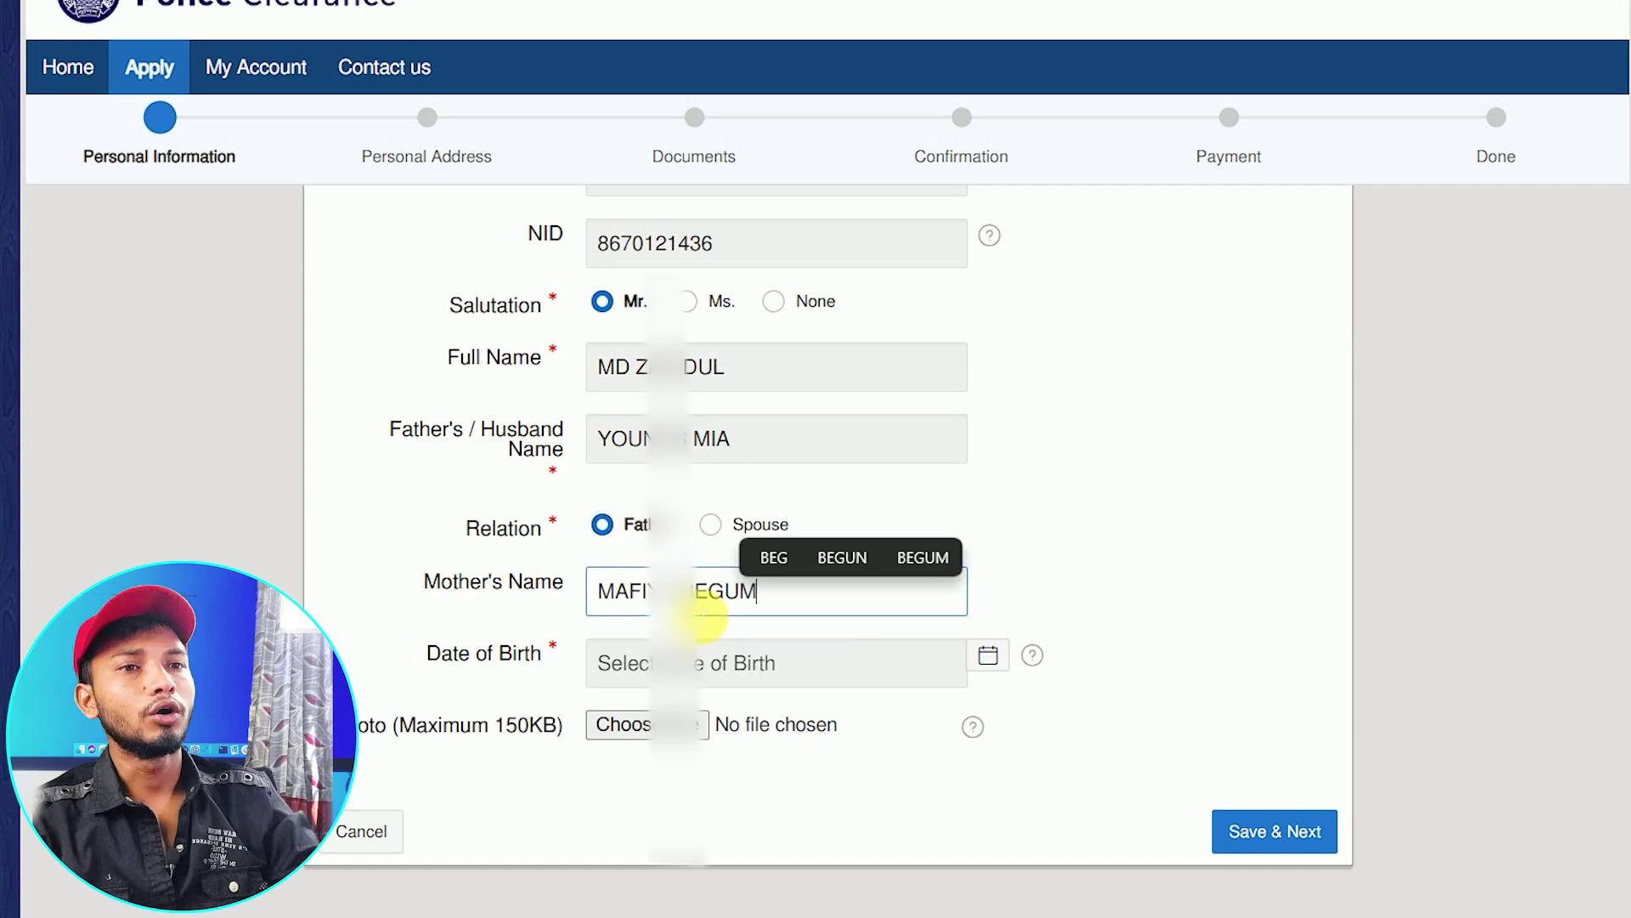
- Pick the date of birth and attach ফটো.jpg from the Police Clearence folder as the photo
{"action": "left_click", "coordinate": [680, 658]}
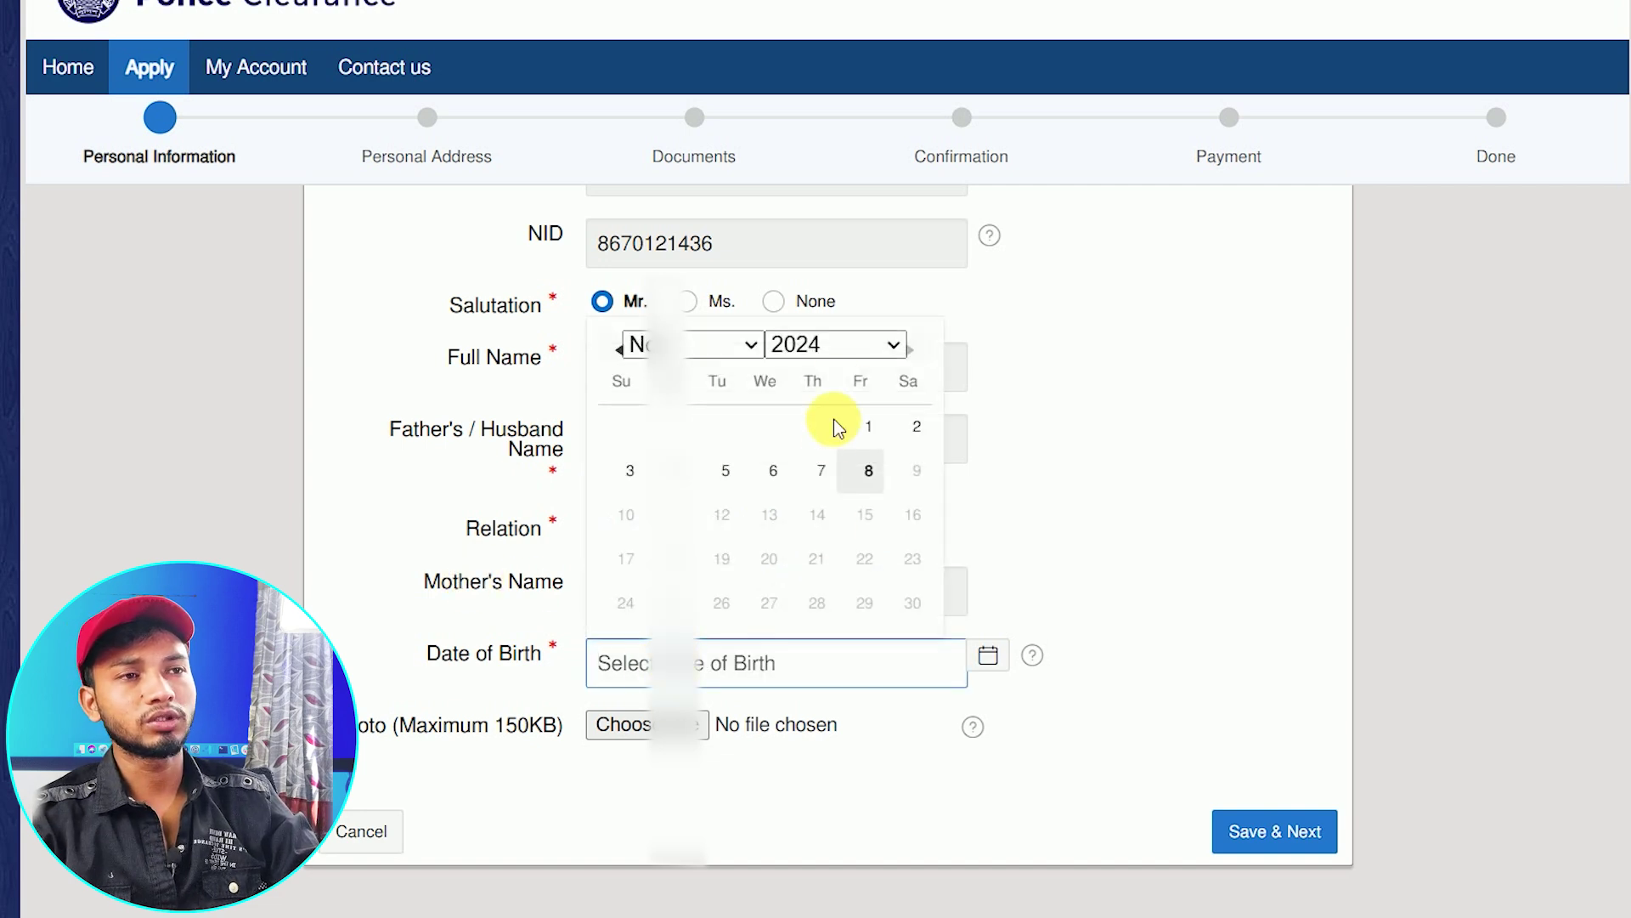
{"action": "left_click", "coordinate": [838, 347]}
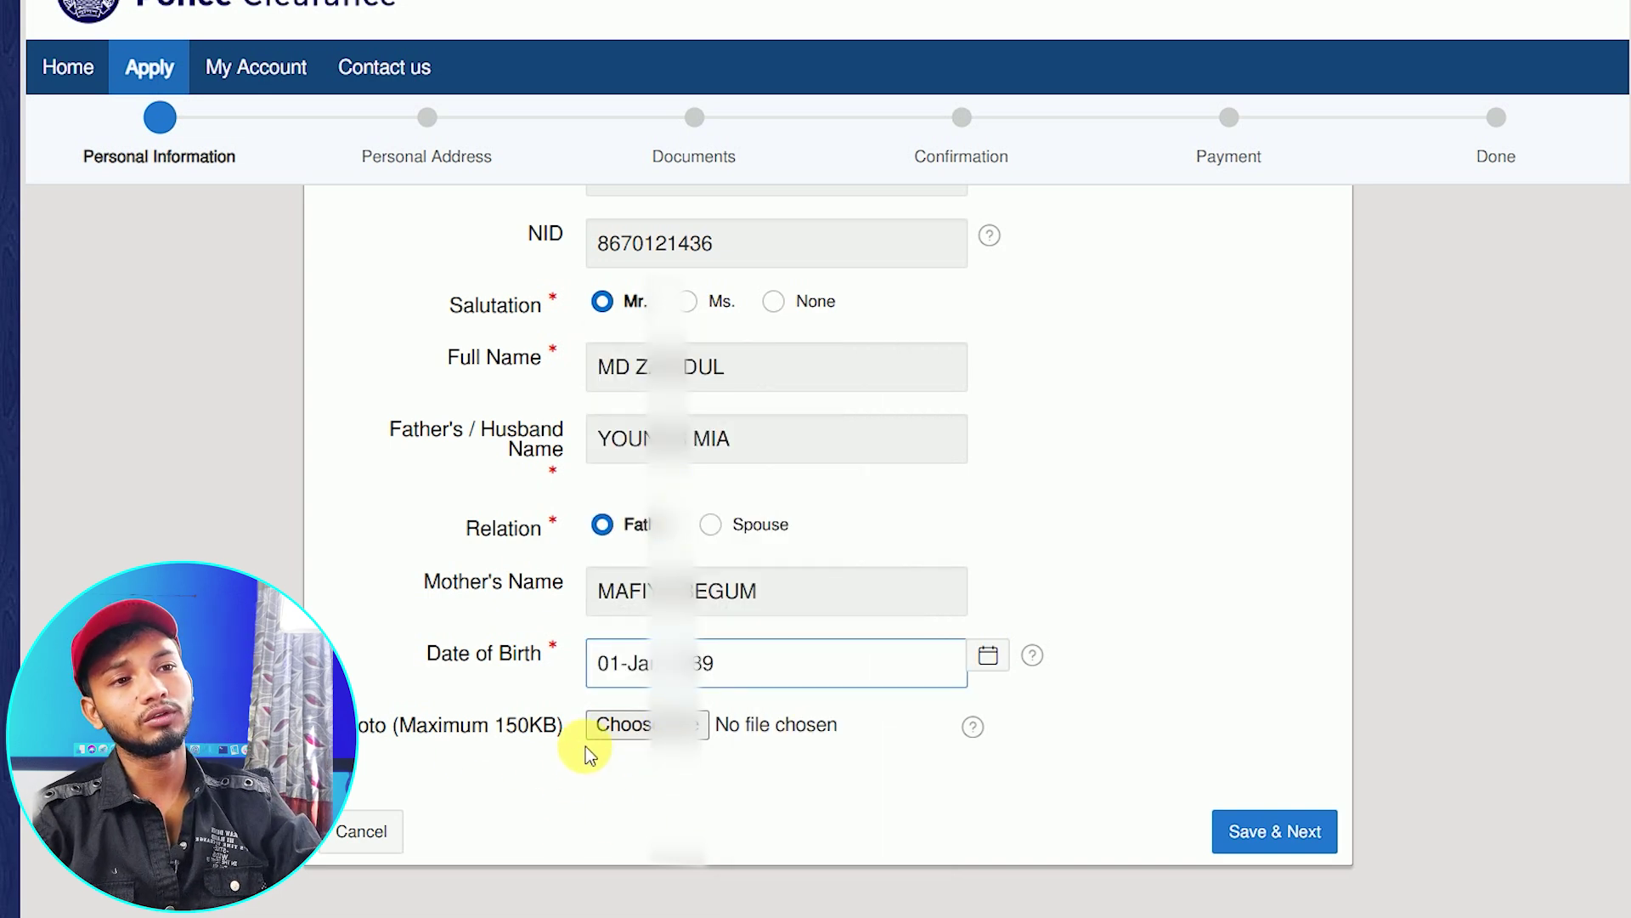
{"action": "left_click", "coordinate": [663, 728]}
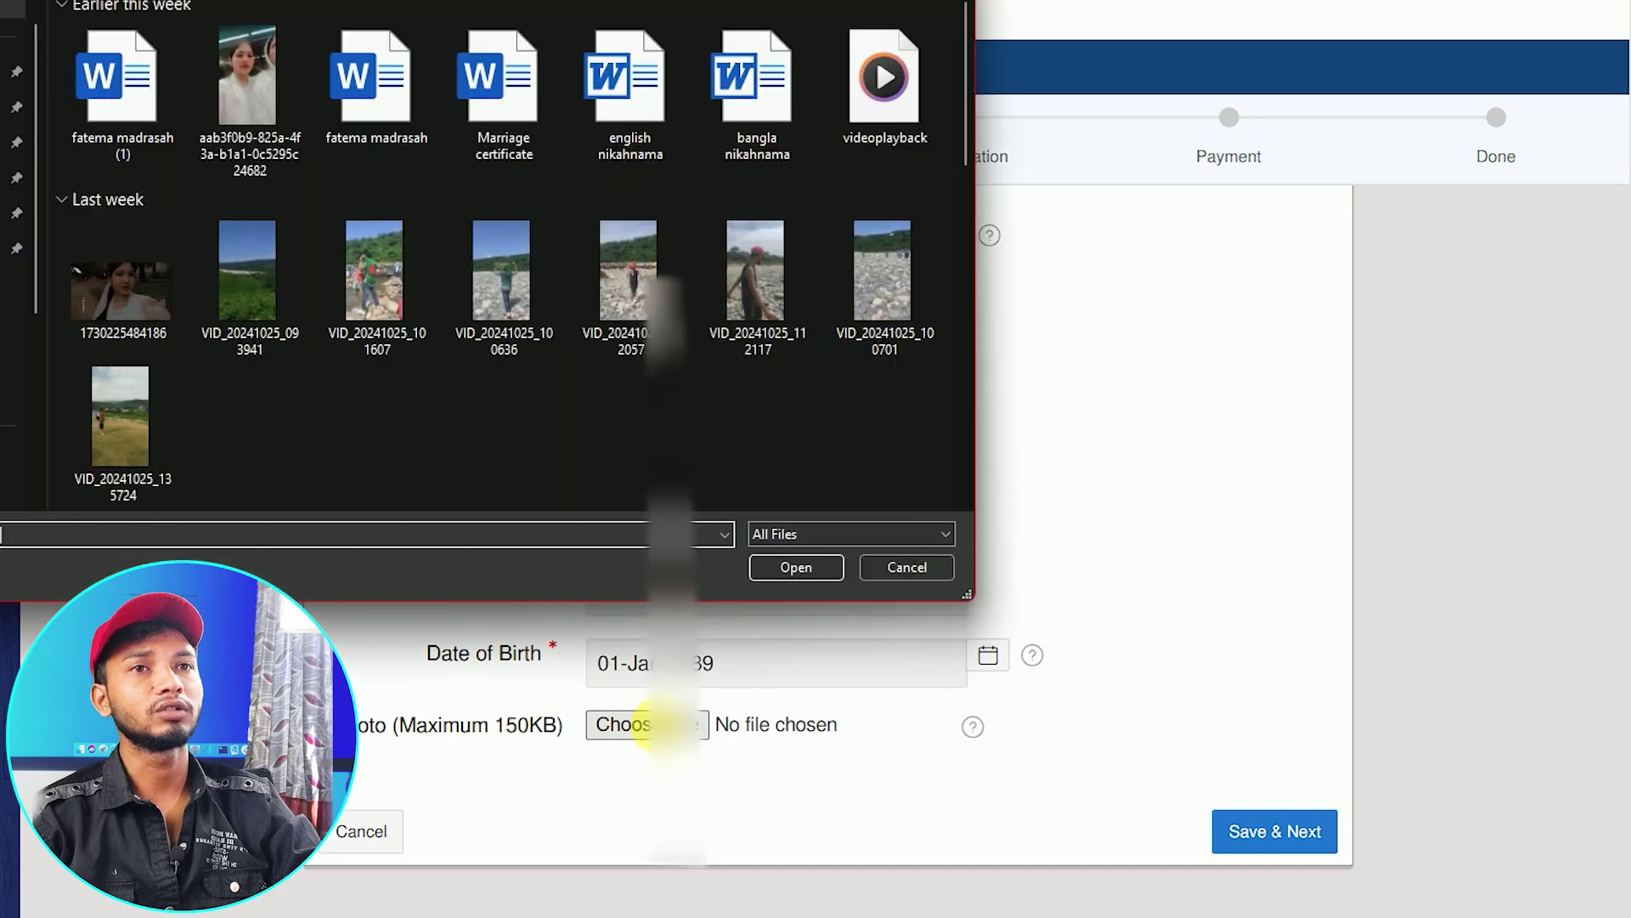
{"action": "left_click", "coordinate": [7, 72]}
{"action": "double_click", "coordinate": [238, 68]}
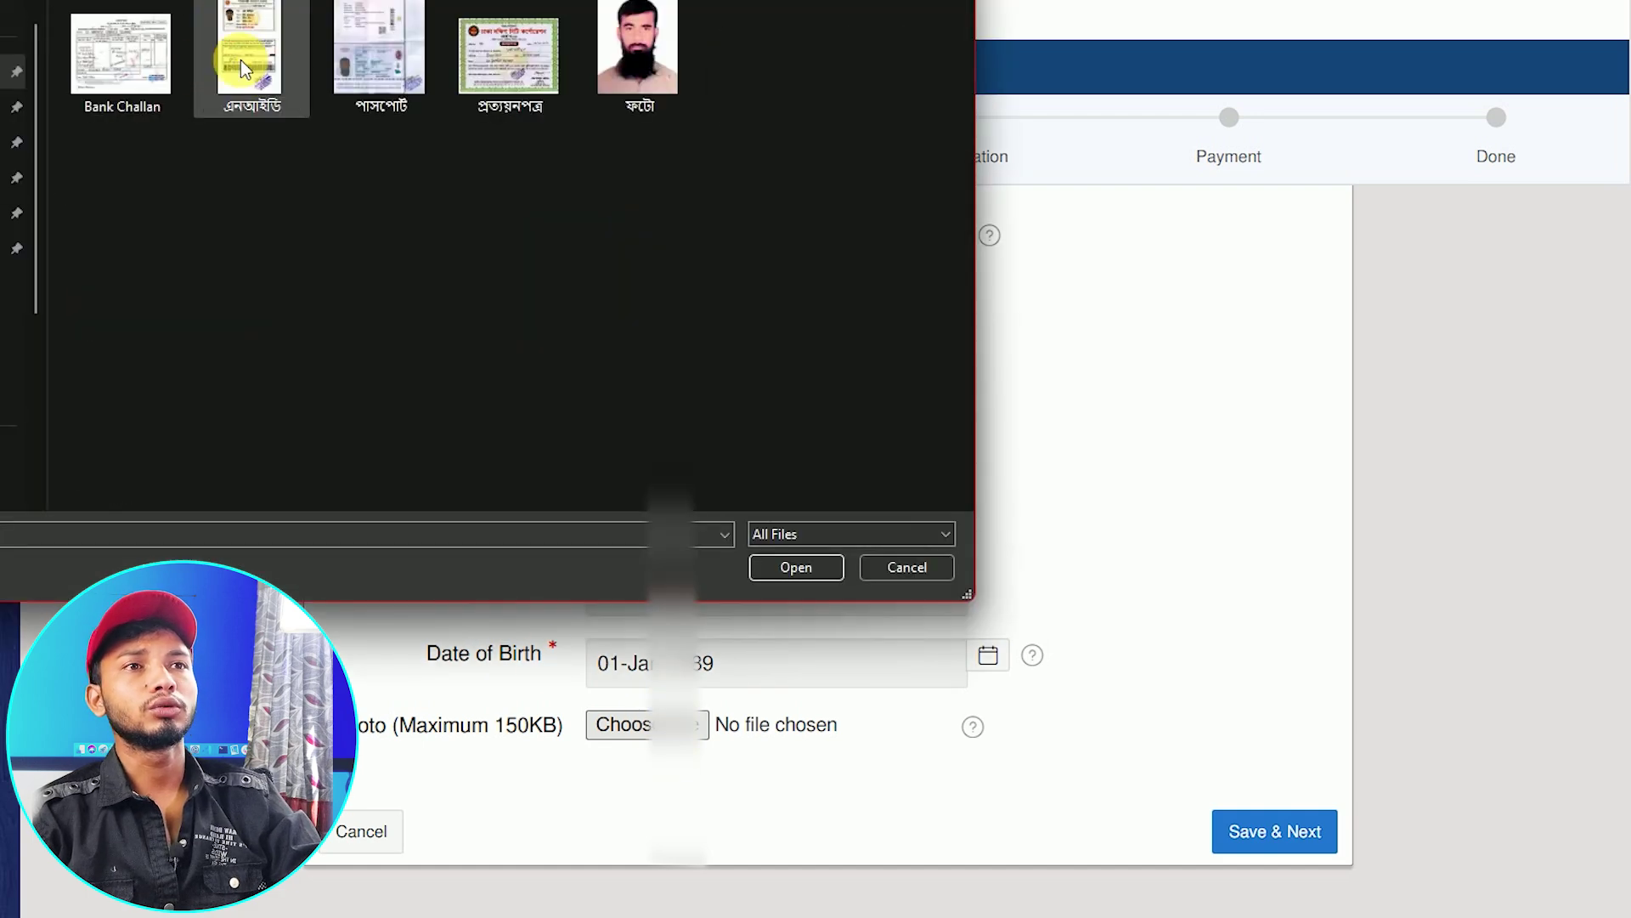
{"action": "left_click", "coordinate": [641, 76]}
{"action": "left_click", "coordinate": [814, 580]}
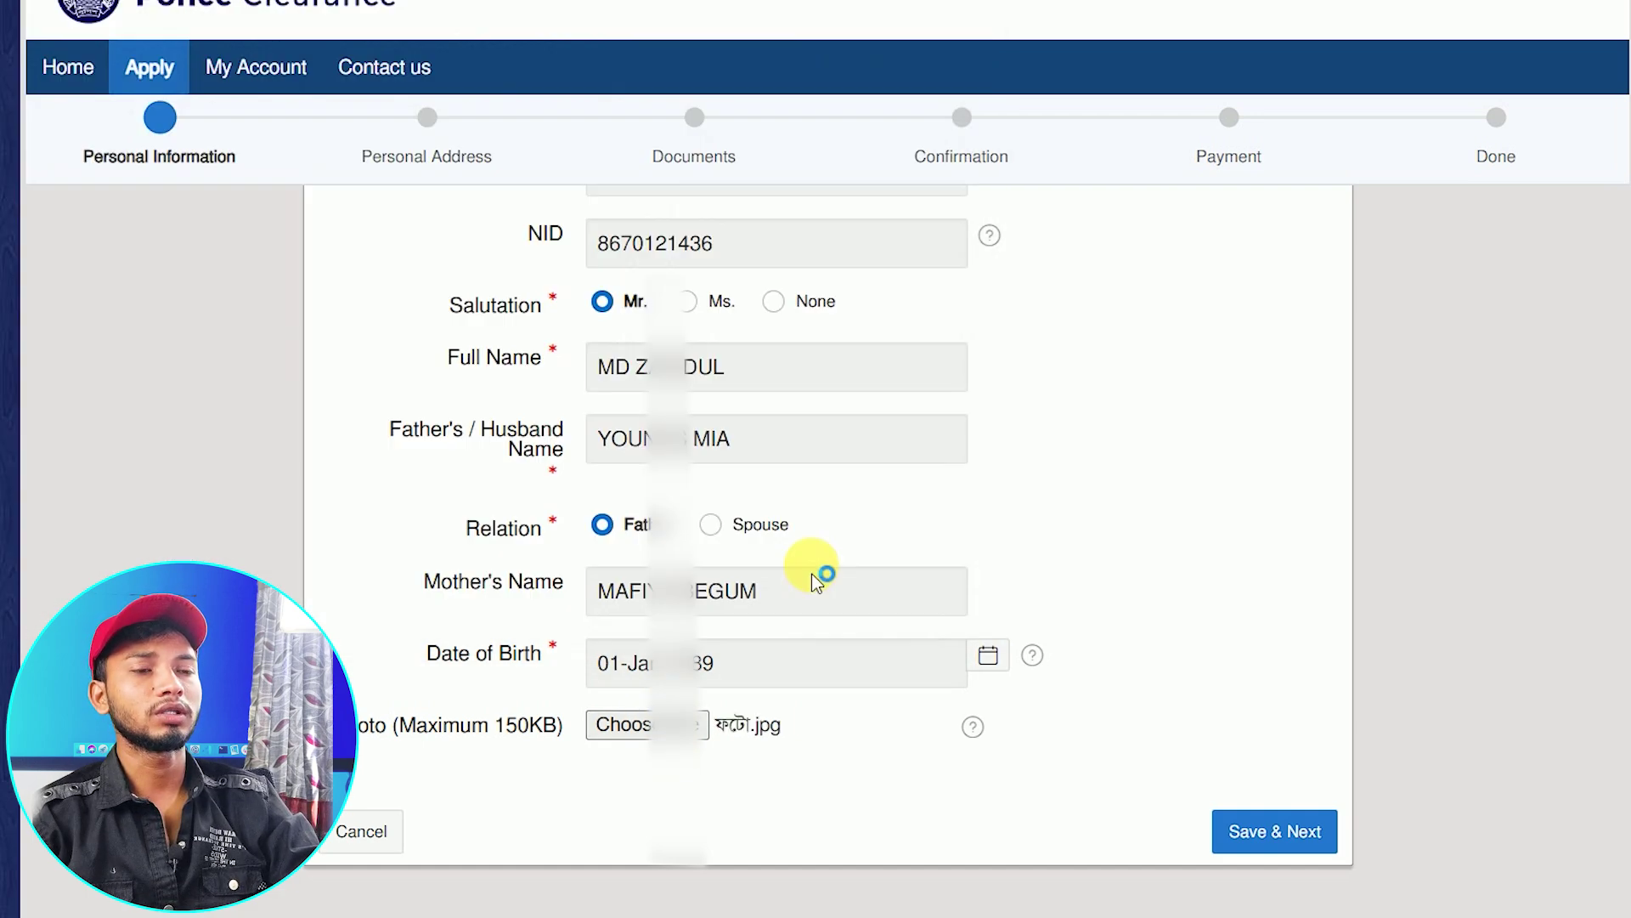
- Review the form and save the personal information to move to Personal Address
{"action": "scroll", "coordinate": [968, 729], "scroll_direction": "up", "scroll_amount": 5}
{"action": "scroll", "coordinate": [962, 724], "scroll_direction": "up", "scroll_amount": 5}
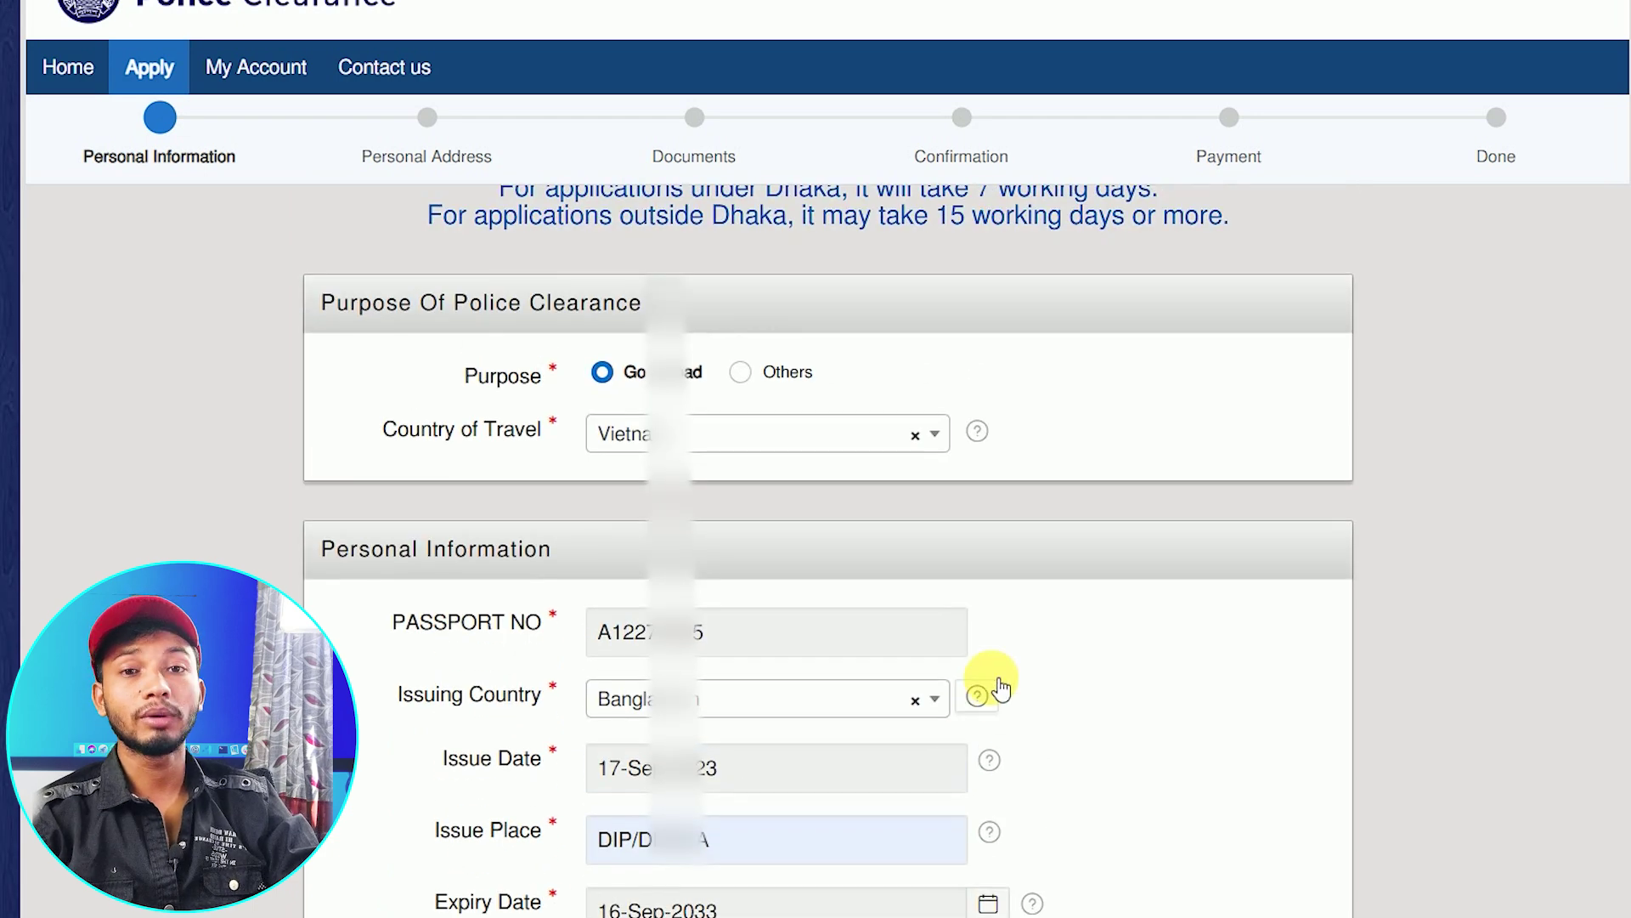
{"action": "scroll", "coordinate": [1009, 673], "scroll_direction": "down", "scroll_amount": 4}
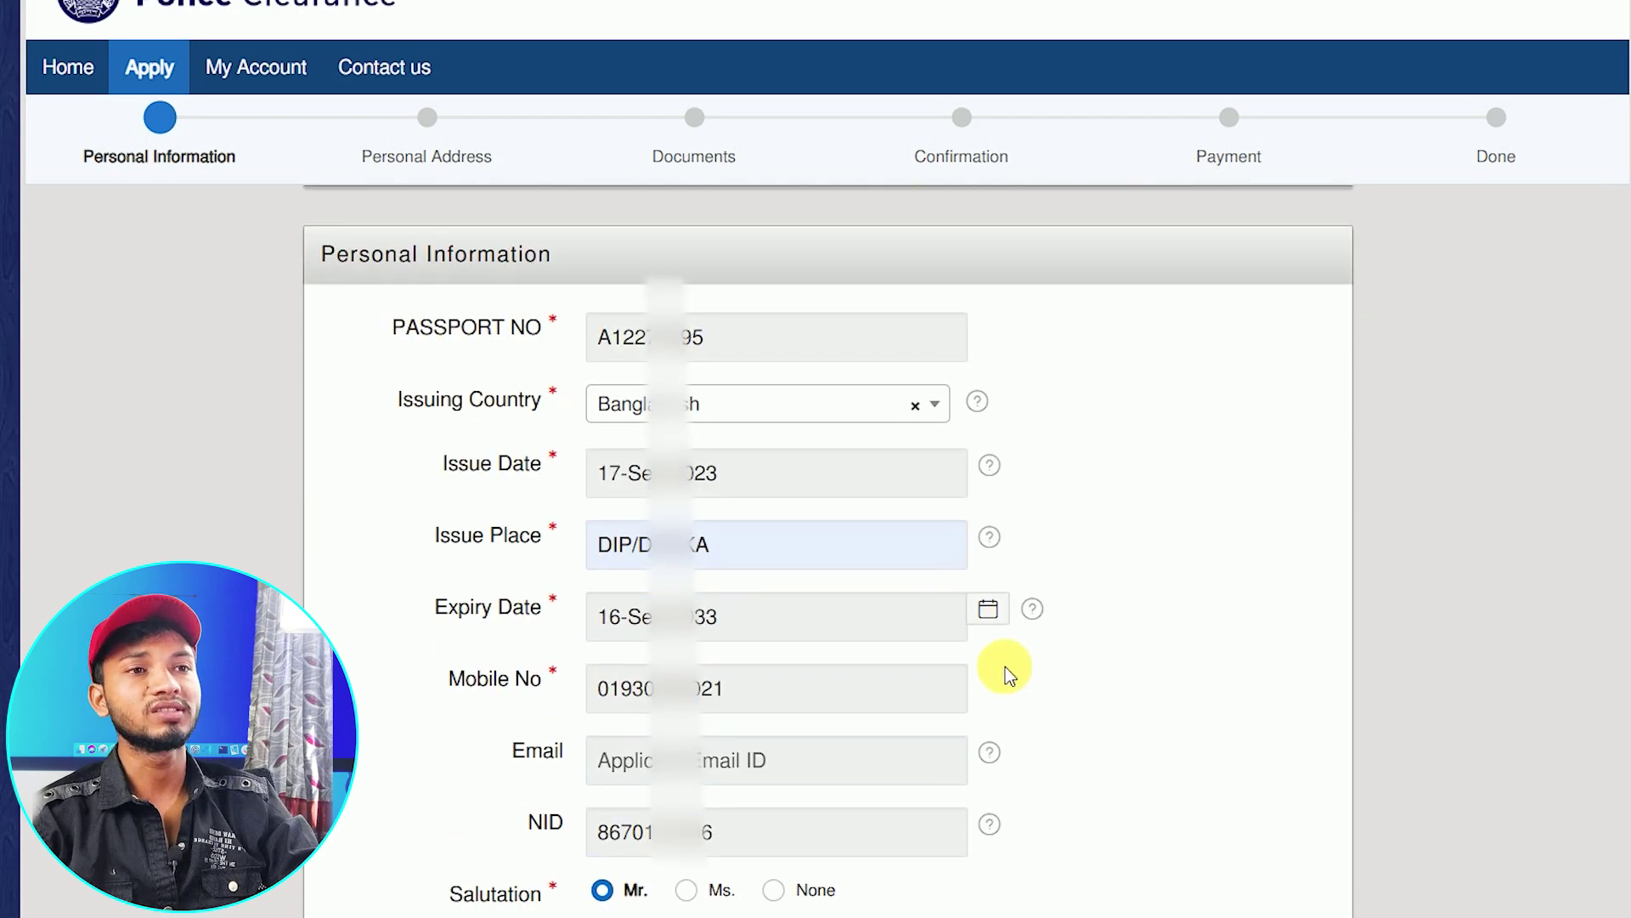
{"action": "scroll", "coordinate": [1006, 666], "scroll_direction": "down", "scroll_amount": 4}
{"action": "scroll", "coordinate": [875, 714], "scroll_direction": "down", "scroll_amount": 4}
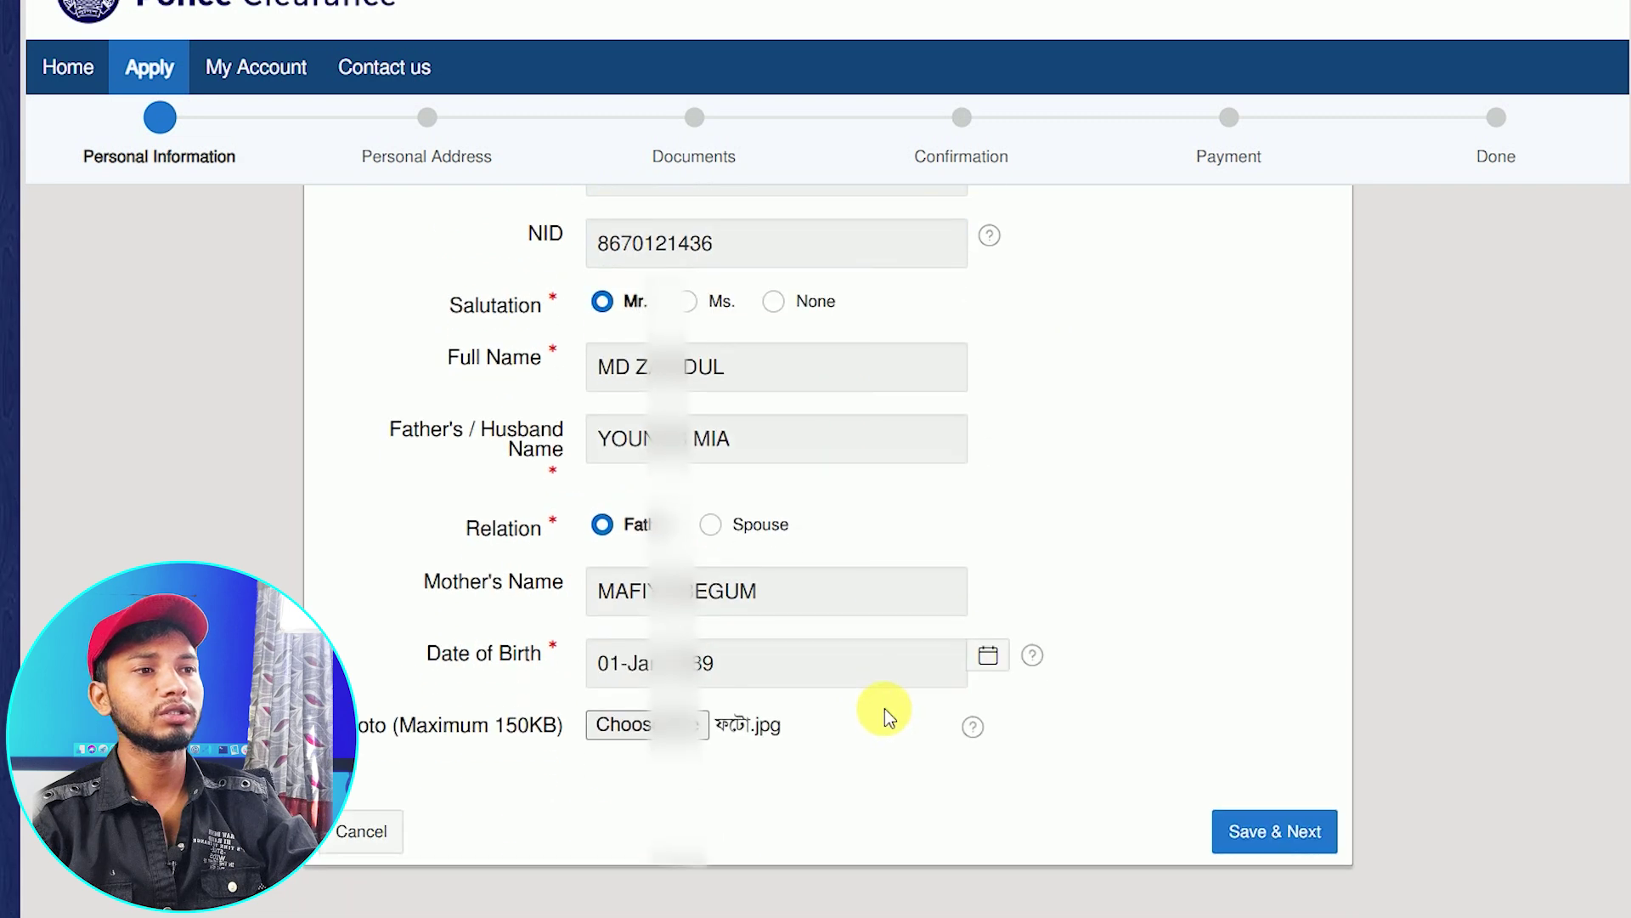
{"action": "left_click", "coordinate": [1290, 843]}
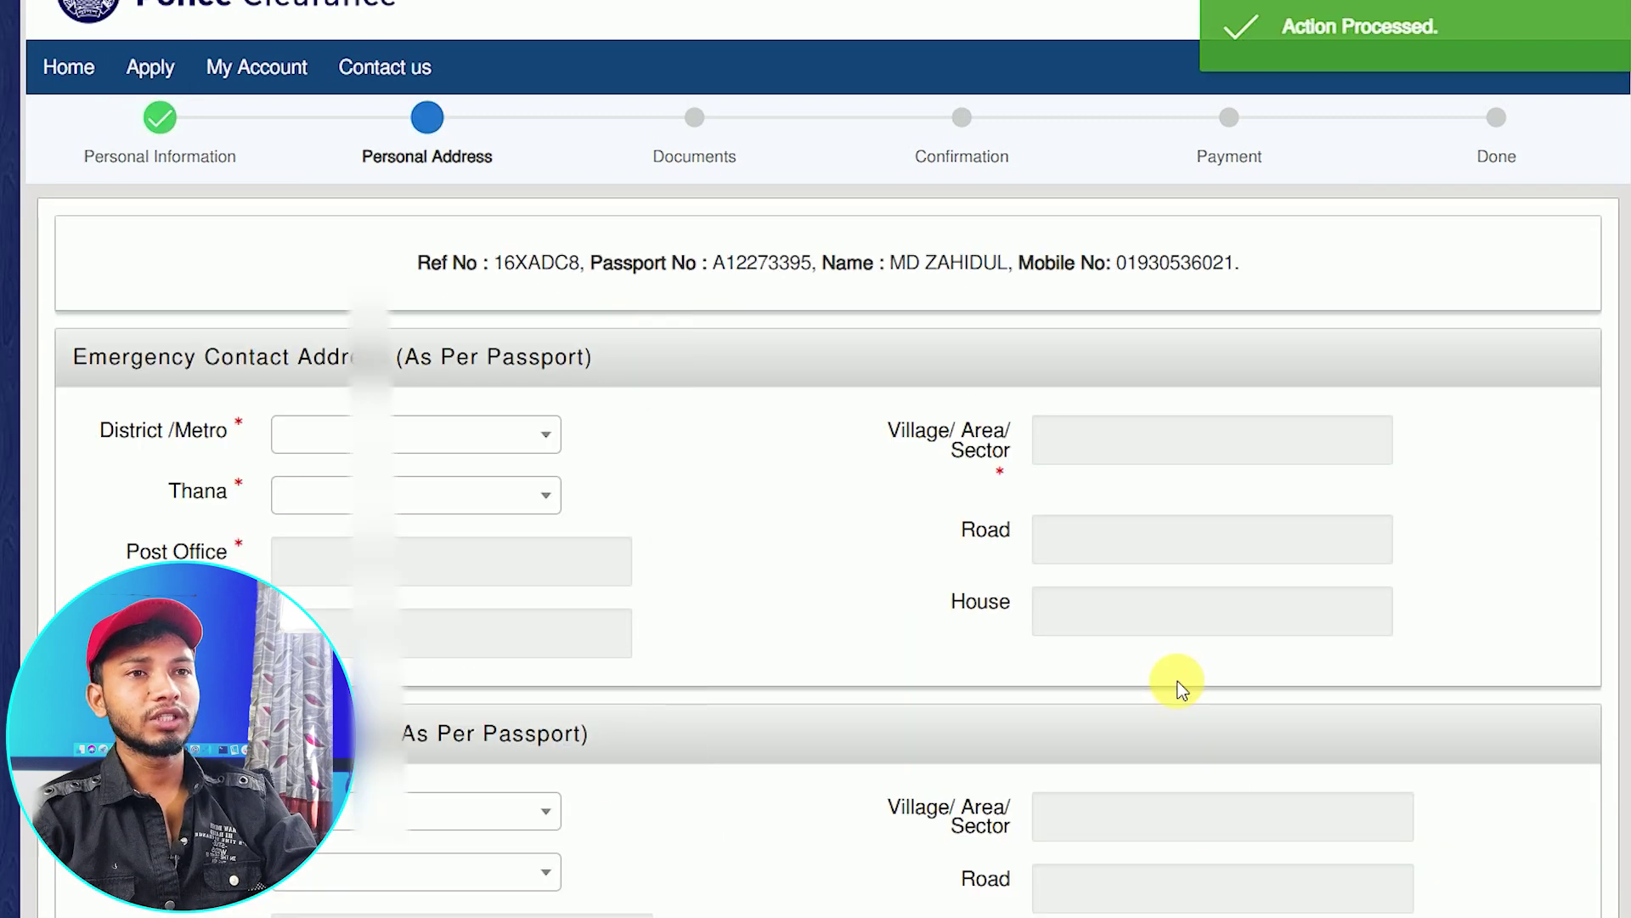
- Enter the emergency contact address post code and move on to the village field
{"action": "scroll", "coordinate": [1179, 686], "scroll_direction": "down", "scroll_amount": 2}
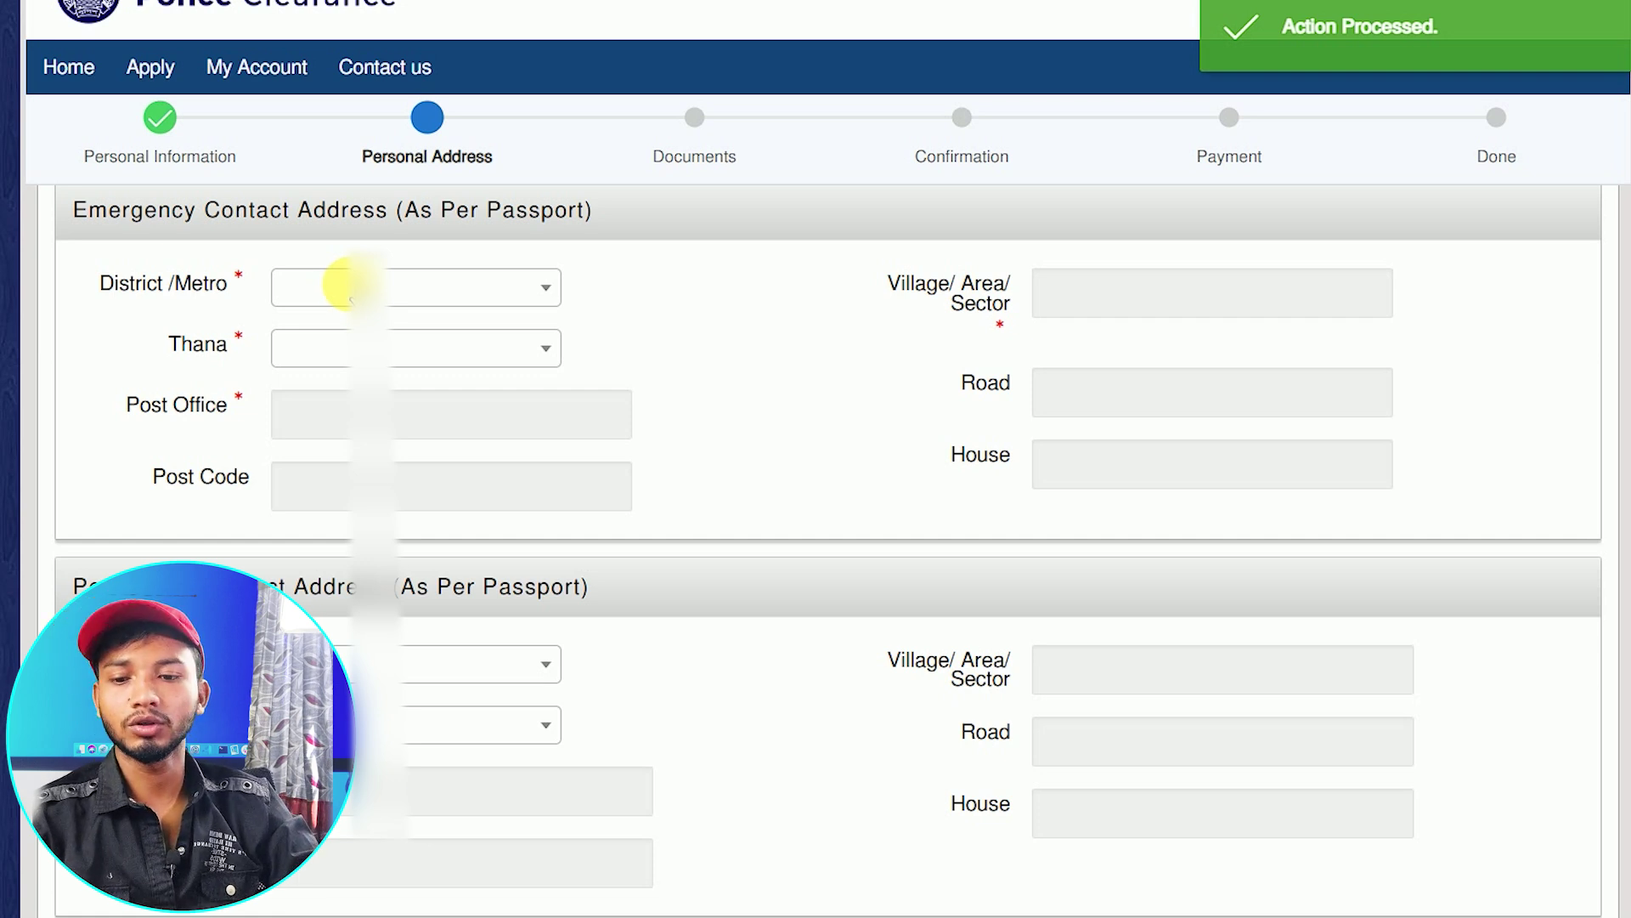
{"action": "left_click", "coordinate": [336, 486]}
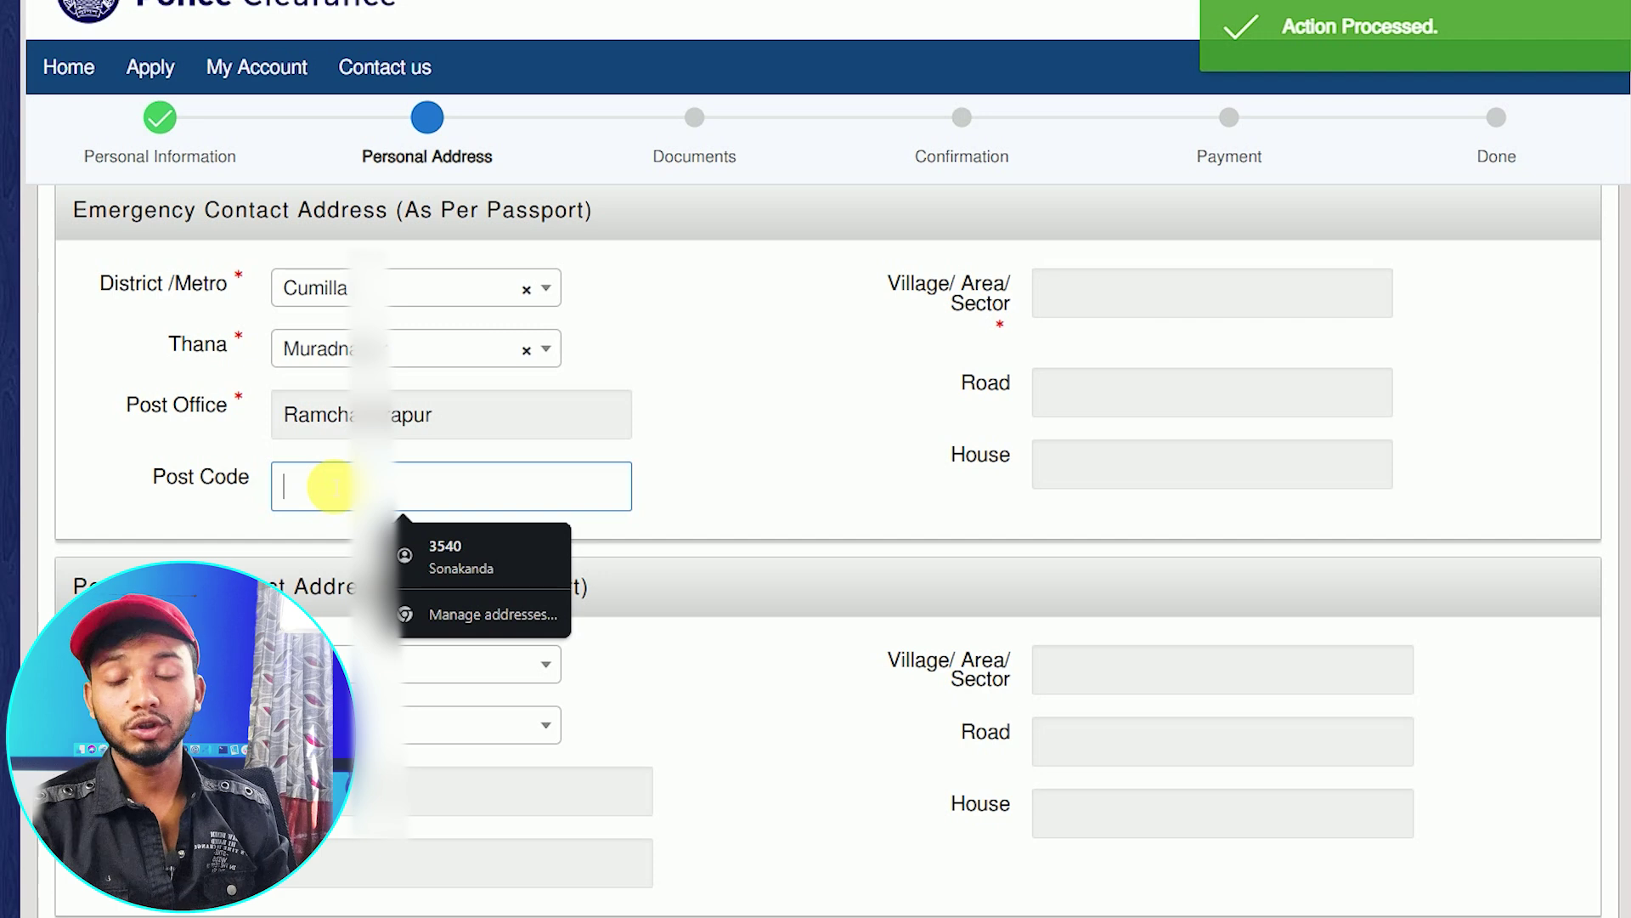
{"action": "type", "text": "3541"}
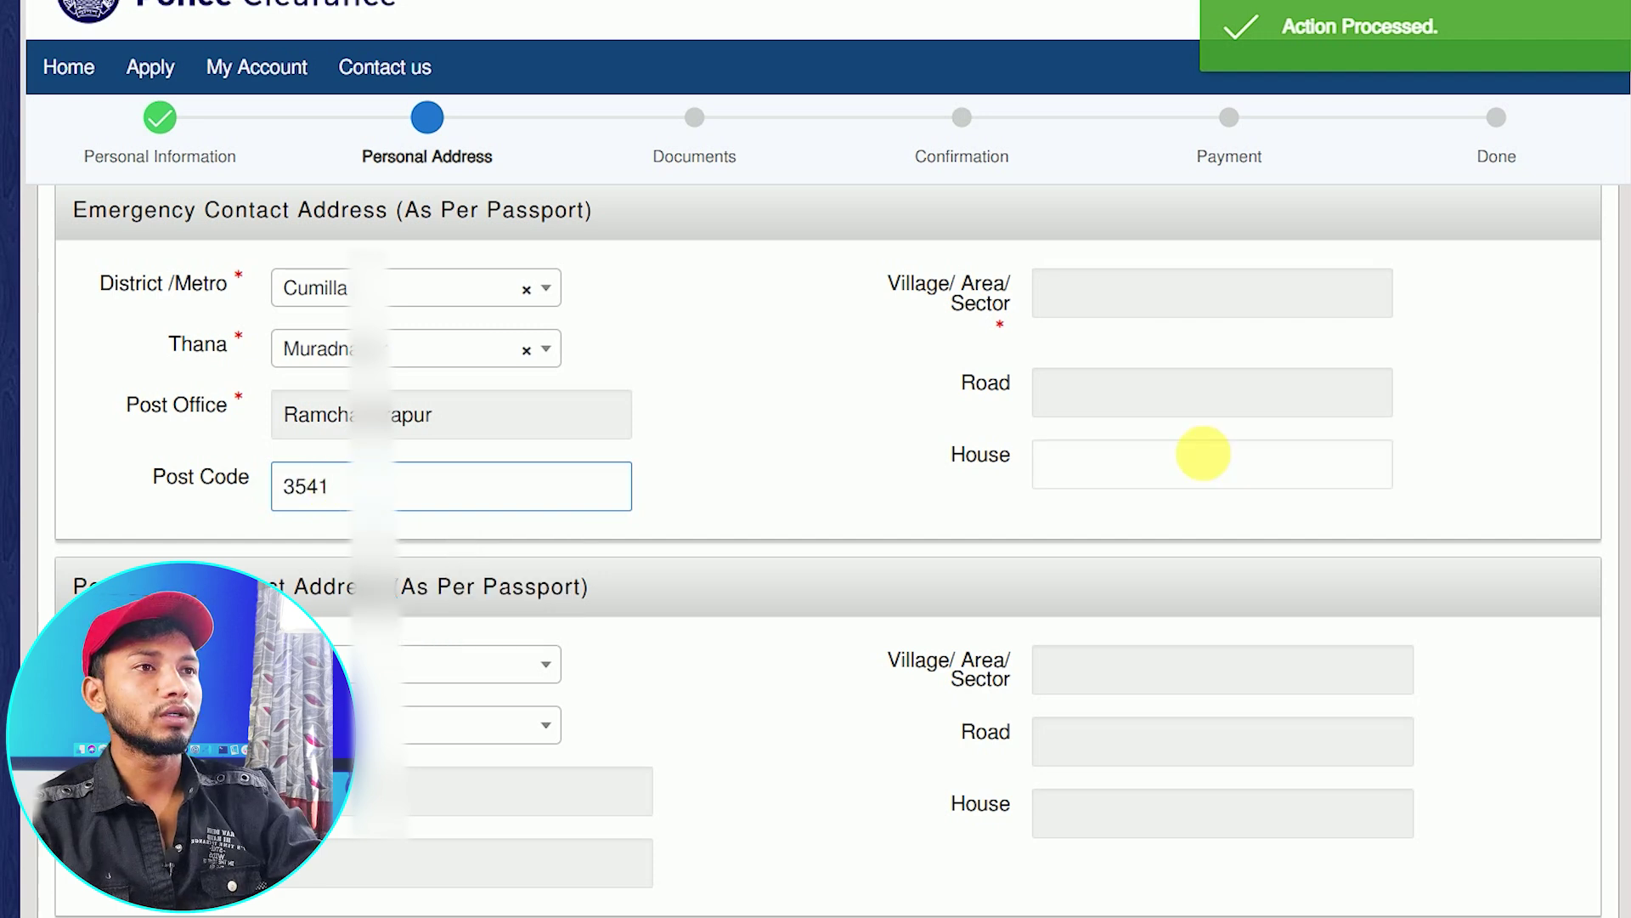
{"action": "left_click", "coordinate": [1100, 297]}
{"action": "scroll", "coordinate": [1075, 349], "scroll_direction": "down", "scroll_amount": 2}
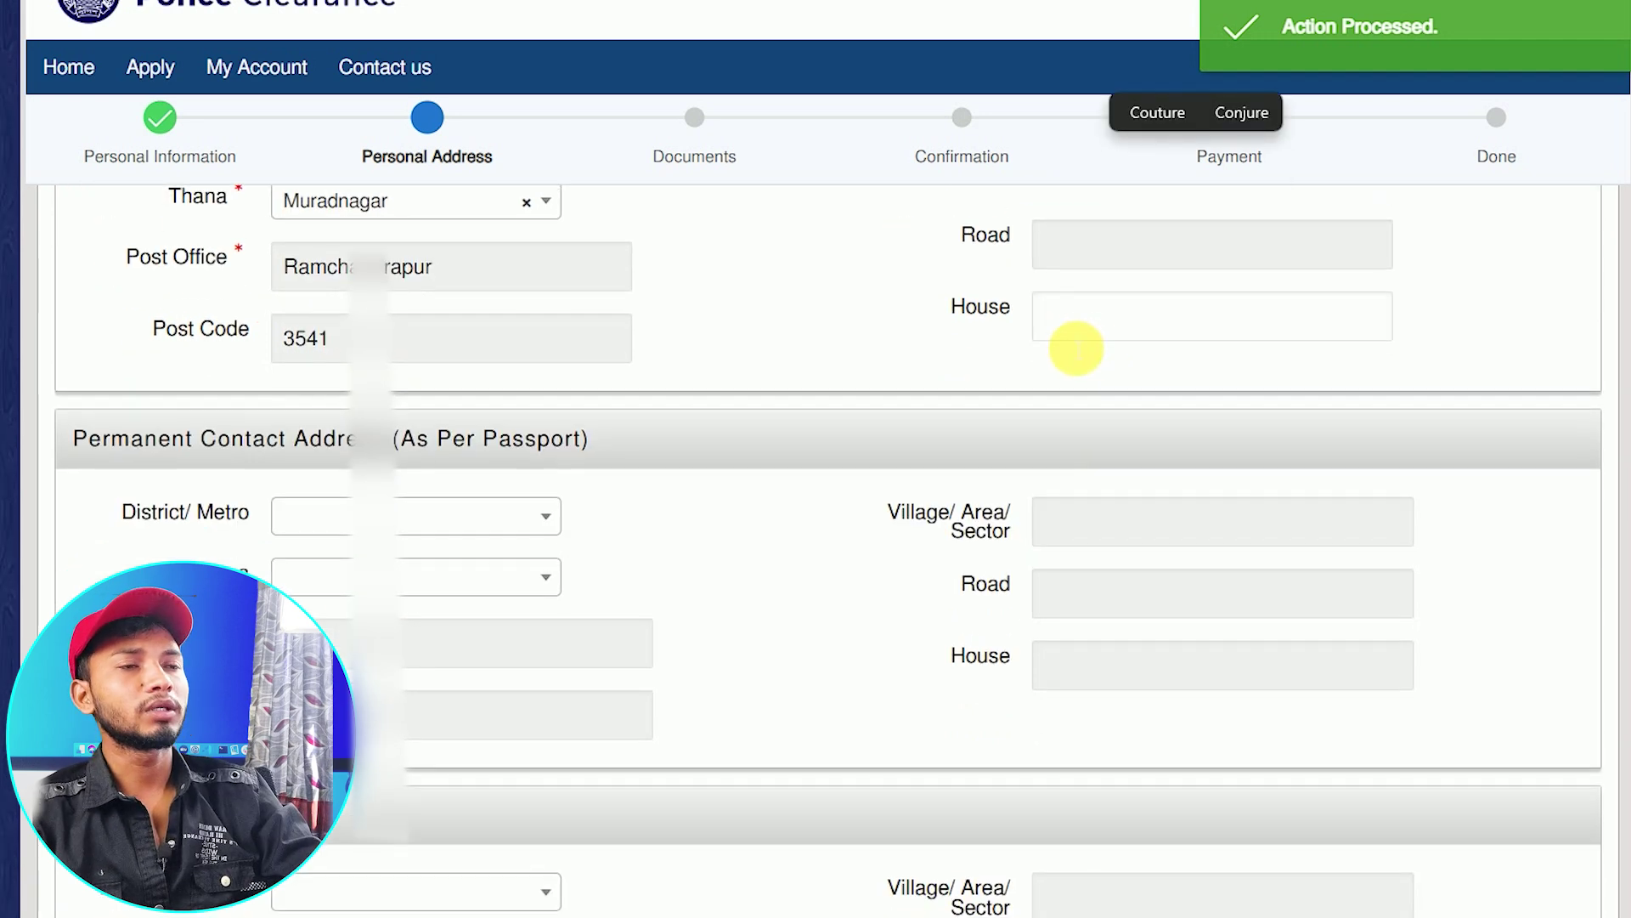
{"action": "scroll", "coordinate": [1266, 281], "scroll_direction": "up", "scroll_amount": 2}
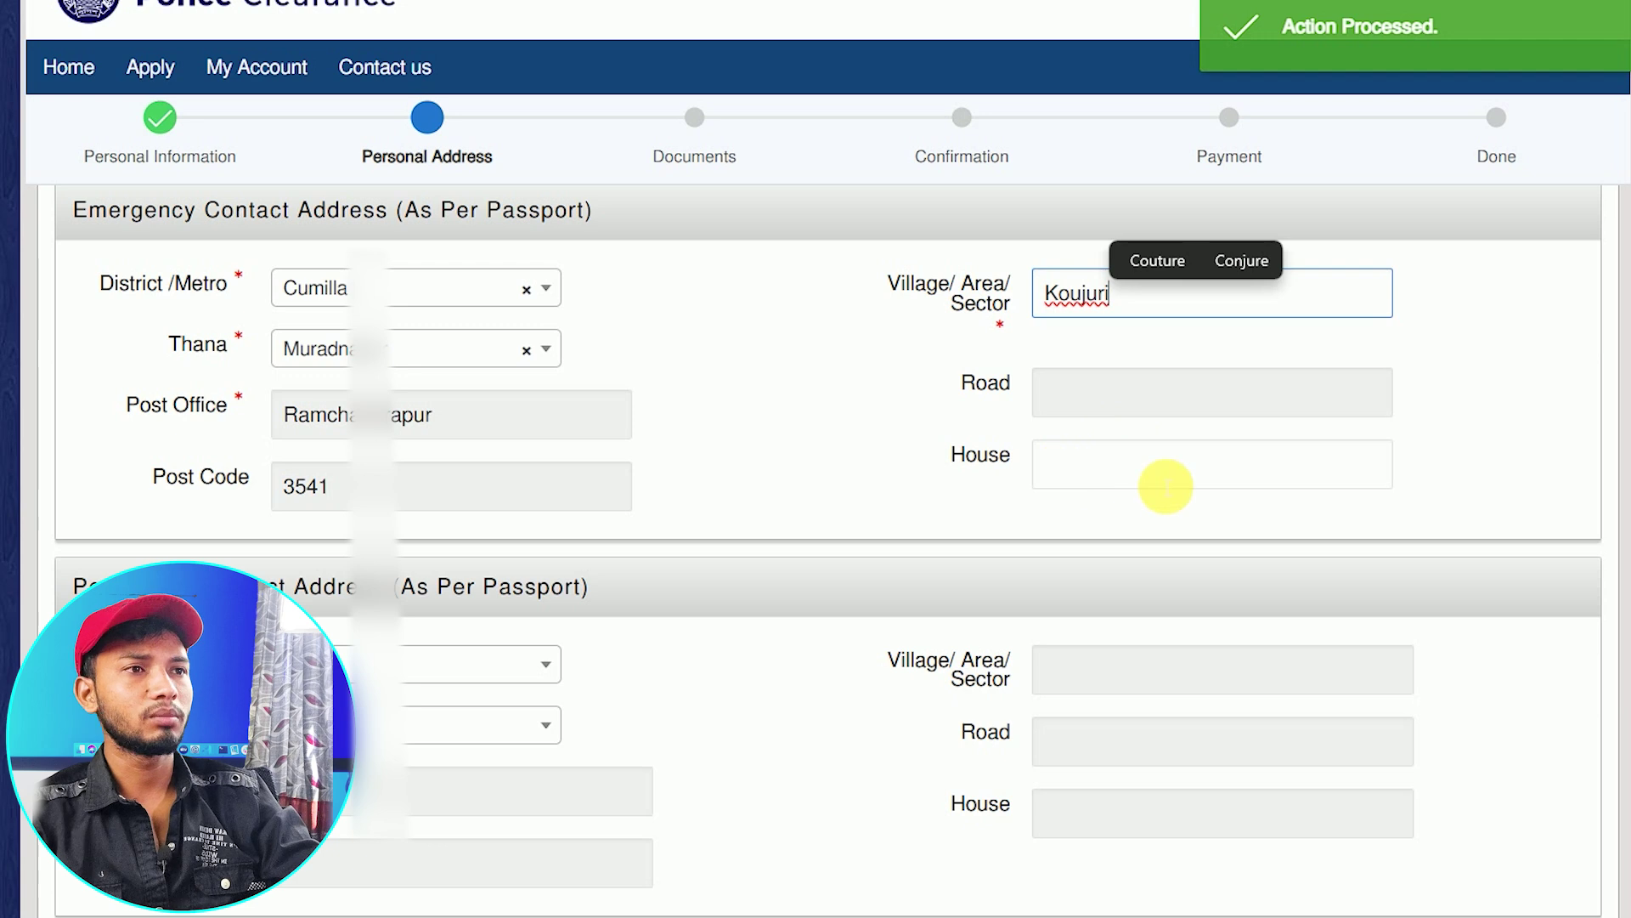
{"action": "scroll", "coordinate": [1158, 482], "scroll_direction": "down", "scroll_amount": 4}
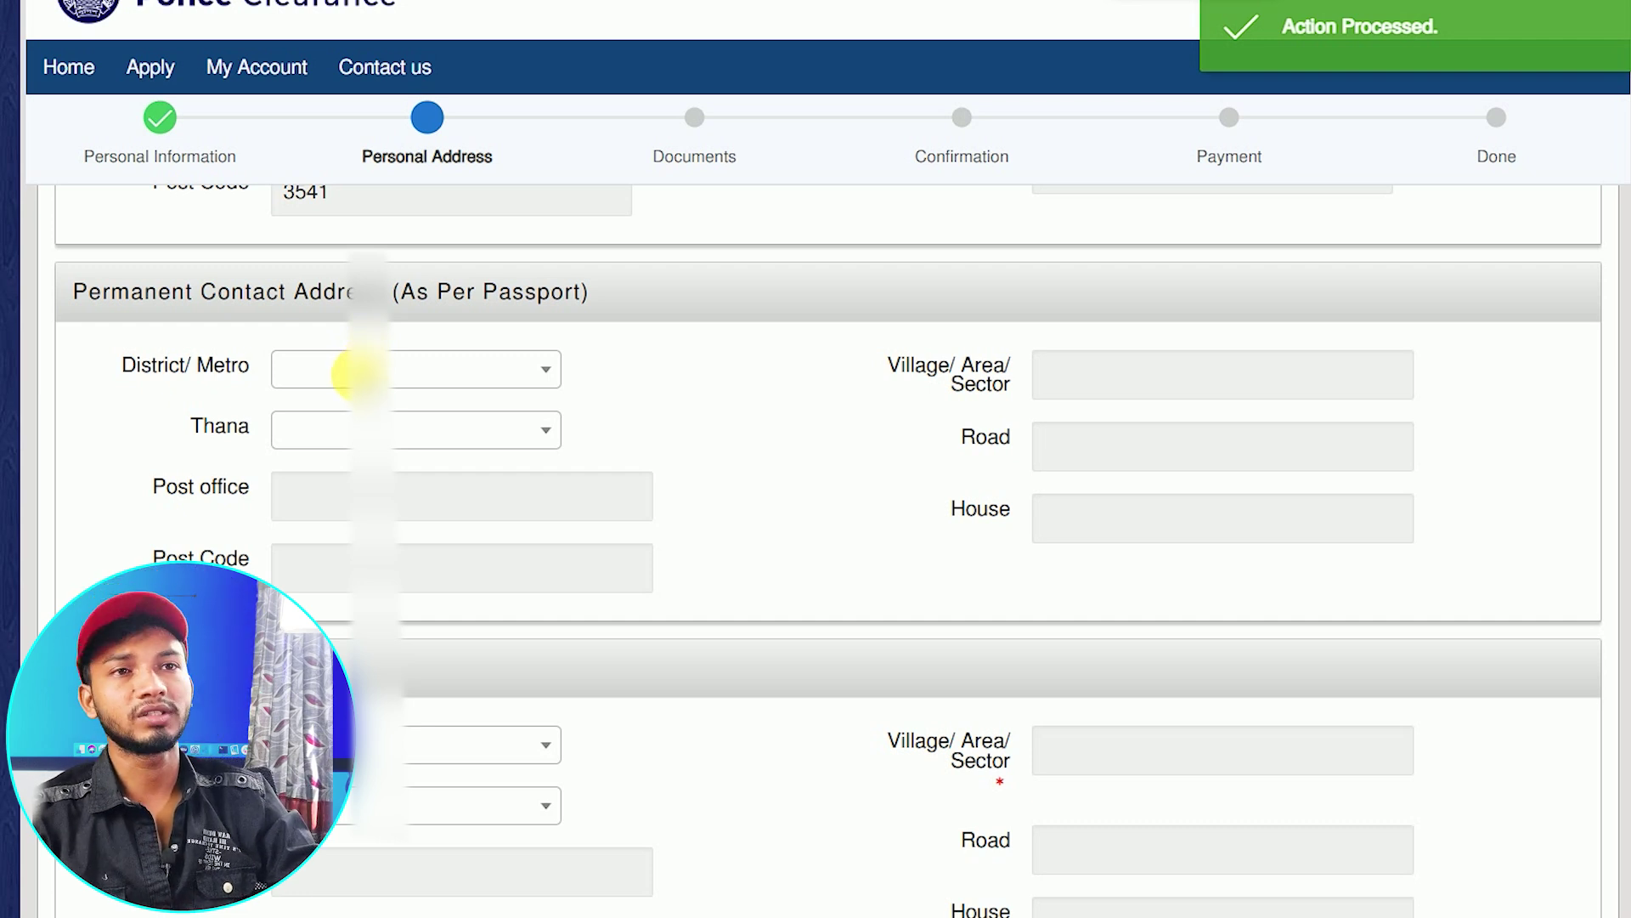
- Choose the permanent address district and thana, then fill the village field
{"action": "left_click", "coordinate": [355, 372]}
{"action": "scroll", "coordinate": [357, 475], "scroll_direction": "down", "scroll_amount": 3}
{"action": "left_click", "coordinate": [357, 430]}
{"action": "left_click", "coordinate": [357, 430]}
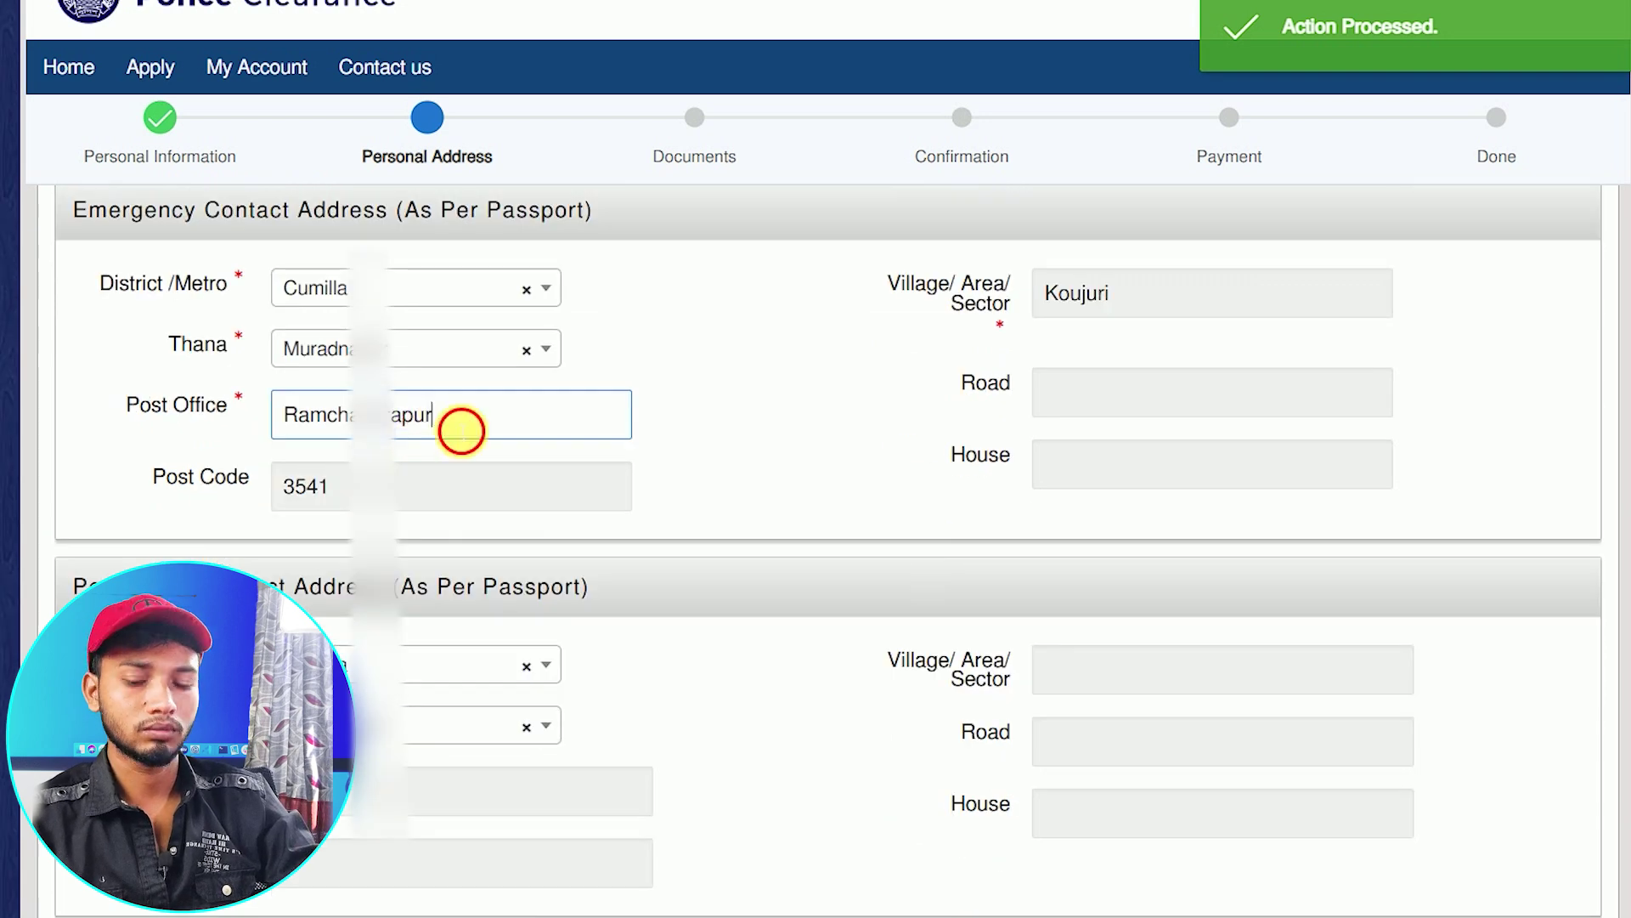
{"action": "left_click", "coordinate": [1068, 294]}
{"action": "scroll", "coordinate": [611, 445], "scroll_direction": "down", "scroll_amount": 7}
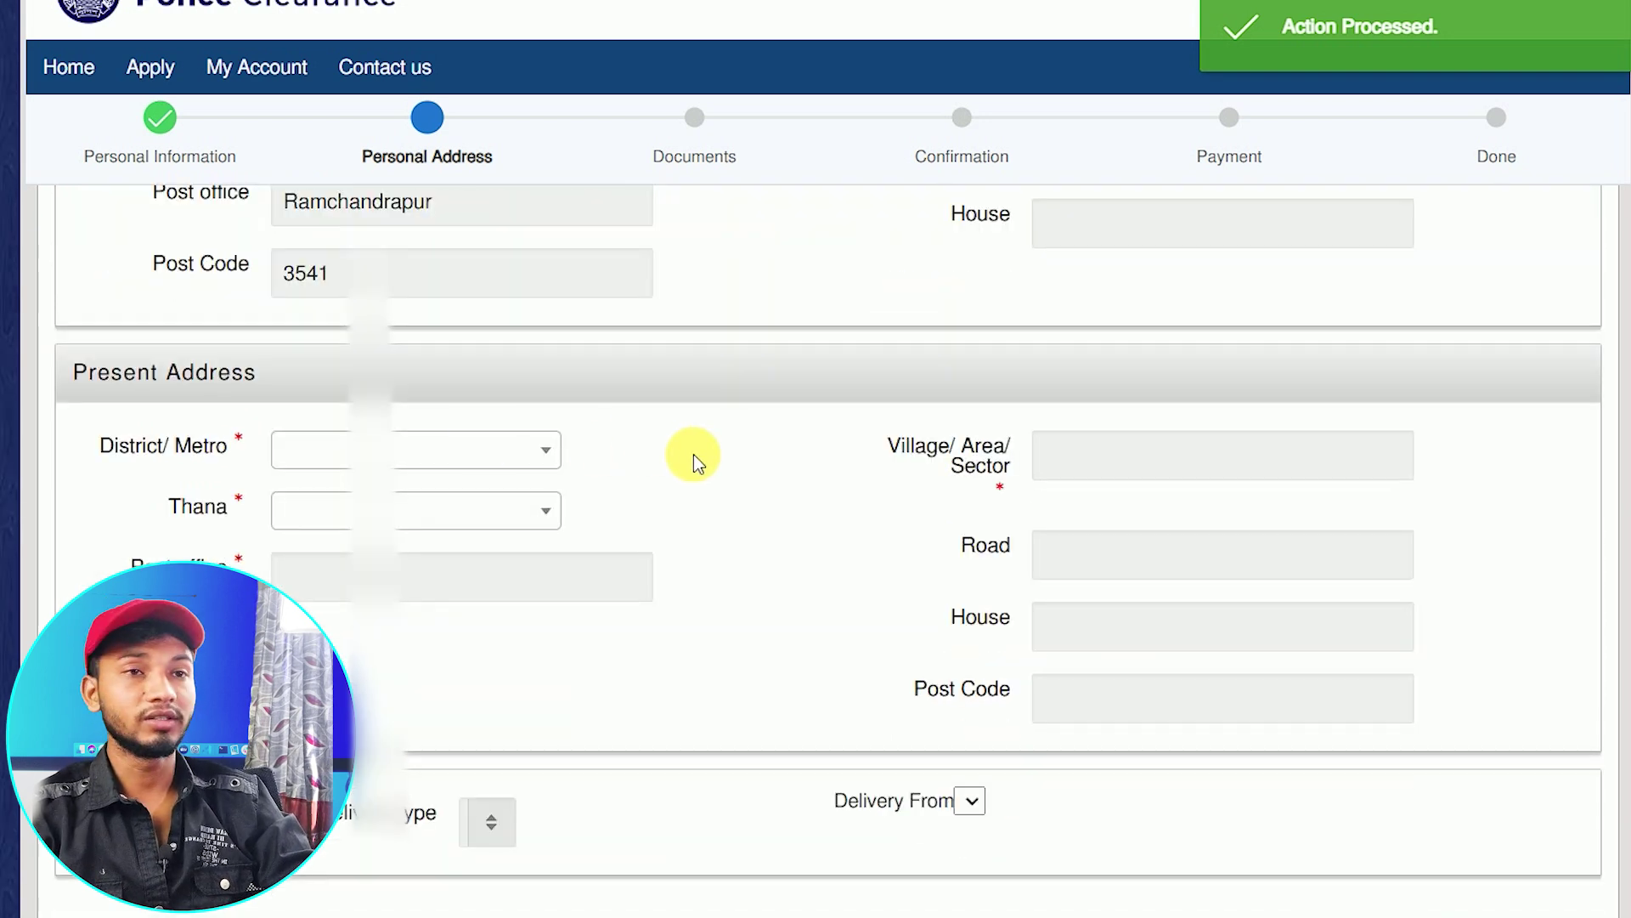
- Fill the present address district, thana, post office and village, and copy over the post code
{"action": "left_click", "coordinate": [410, 455]}
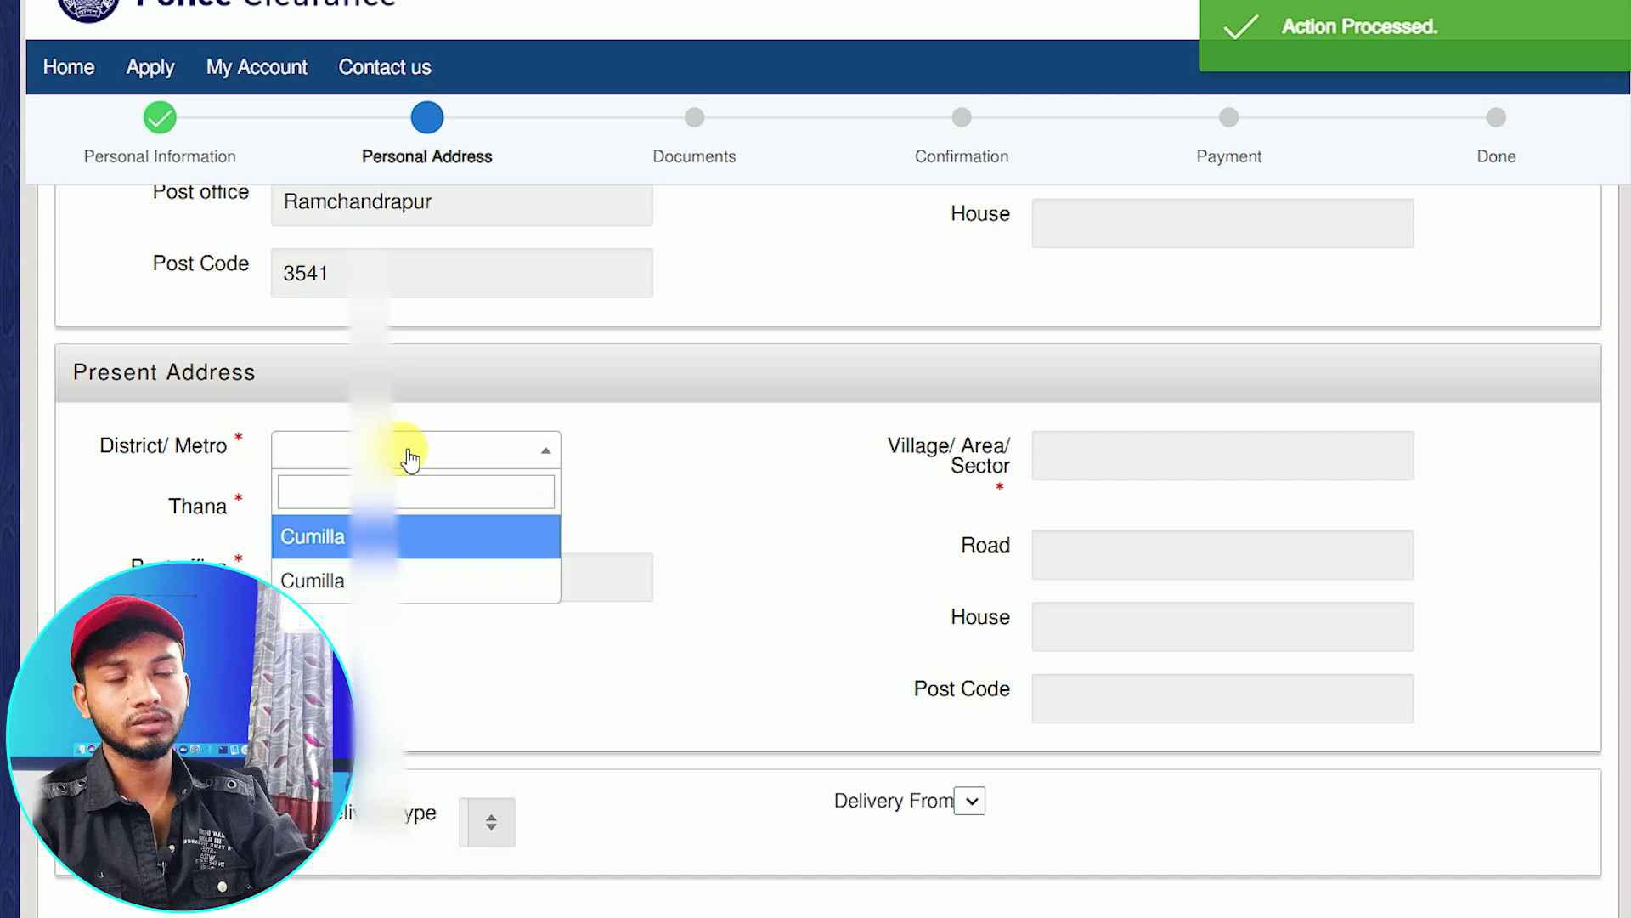
{"action": "left_click", "coordinate": [353, 537]}
{"action": "left_click", "coordinate": [365, 512]}
{"action": "left_click", "coordinate": [400, 595]}
{"action": "left_click", "coordinate": [364, 586]}
{"action": "type", "text": "Ramchandrapur"}
{"action": "scroll", "coordinate": [1082, 390], "scroll_direction": "up", "scroll_amount": 3}
{"action": "double_click", "coordinate": [1081, 380]}
{"action": "double_click", "coordinate": [308, 554]}
{"action": "scroll", "coordinate": [1096, 625], "scroll_direction": "down", "scroll_amount": 3}
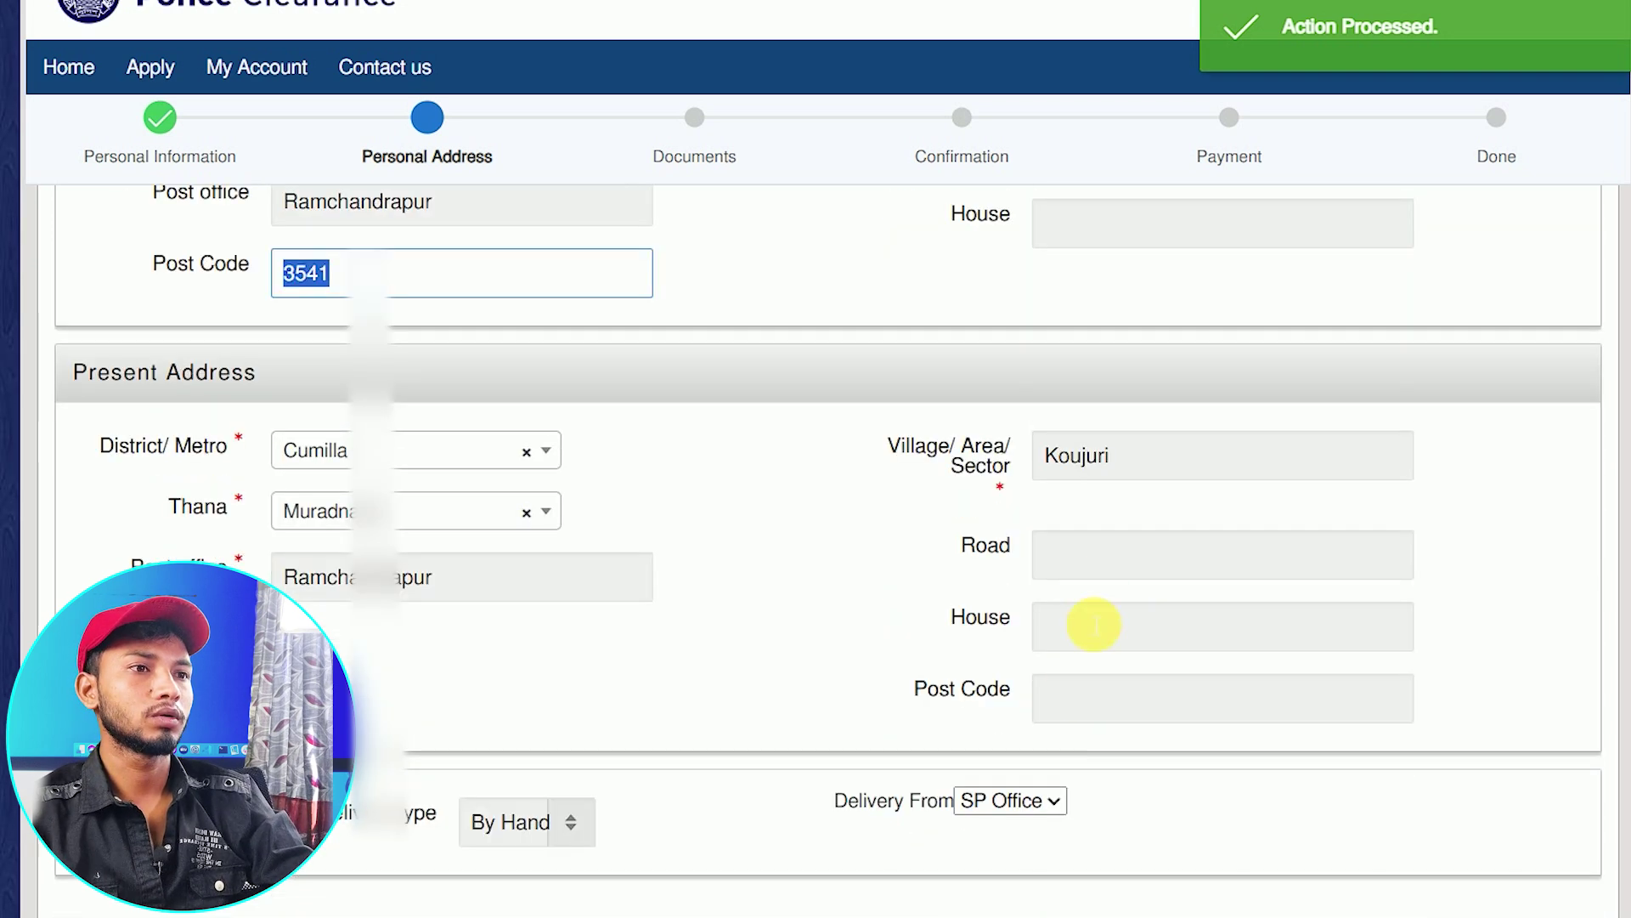
{"action": "left_click", "coordinate": [1094, 697]}
{"action": "type", "text": "3541"}
{"action": "scroll", "coordinate": [1095, 697], "scroll_direction": "down", "scroll_amount": 2}
- Set delivery to By Hand from SP Office and save the addresses
{"action": "left_click", "coordinate": [484, 673]}
{"action": "left_click", "coordinate": [546, 680]}
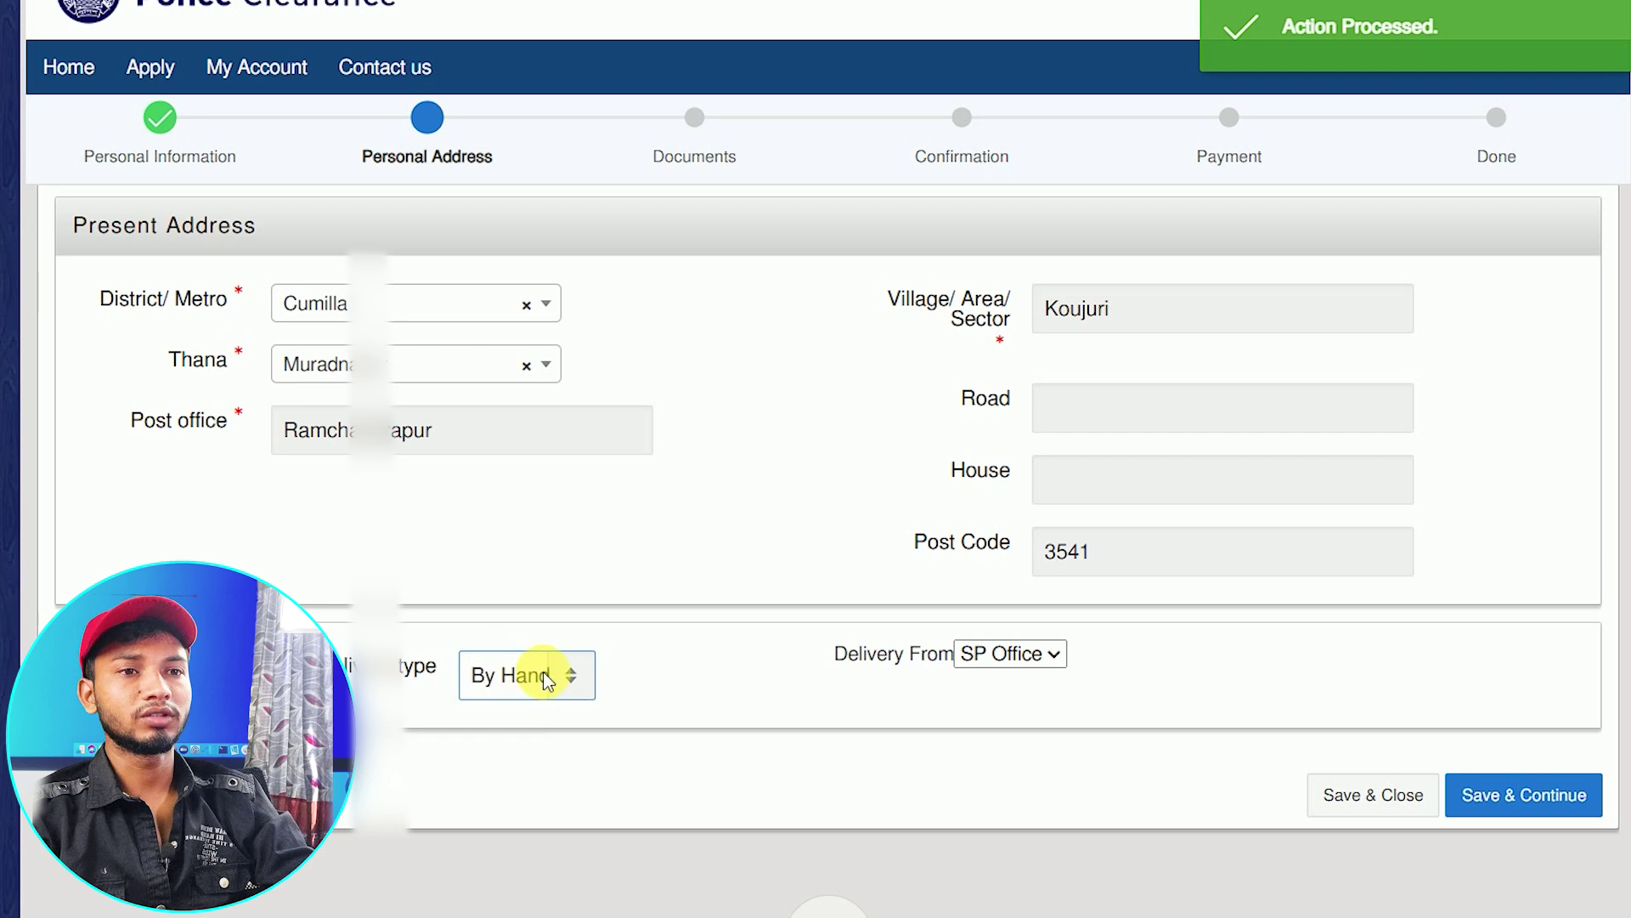
{"action": "left_click", "coordinate": [1011, 660]}
{"action": "left_click", "coordinate": [1009, 661]}
{"action": "scroll", "coordinate": [904, 651], "scroll_direction": "down", "scroll_amount": 5}
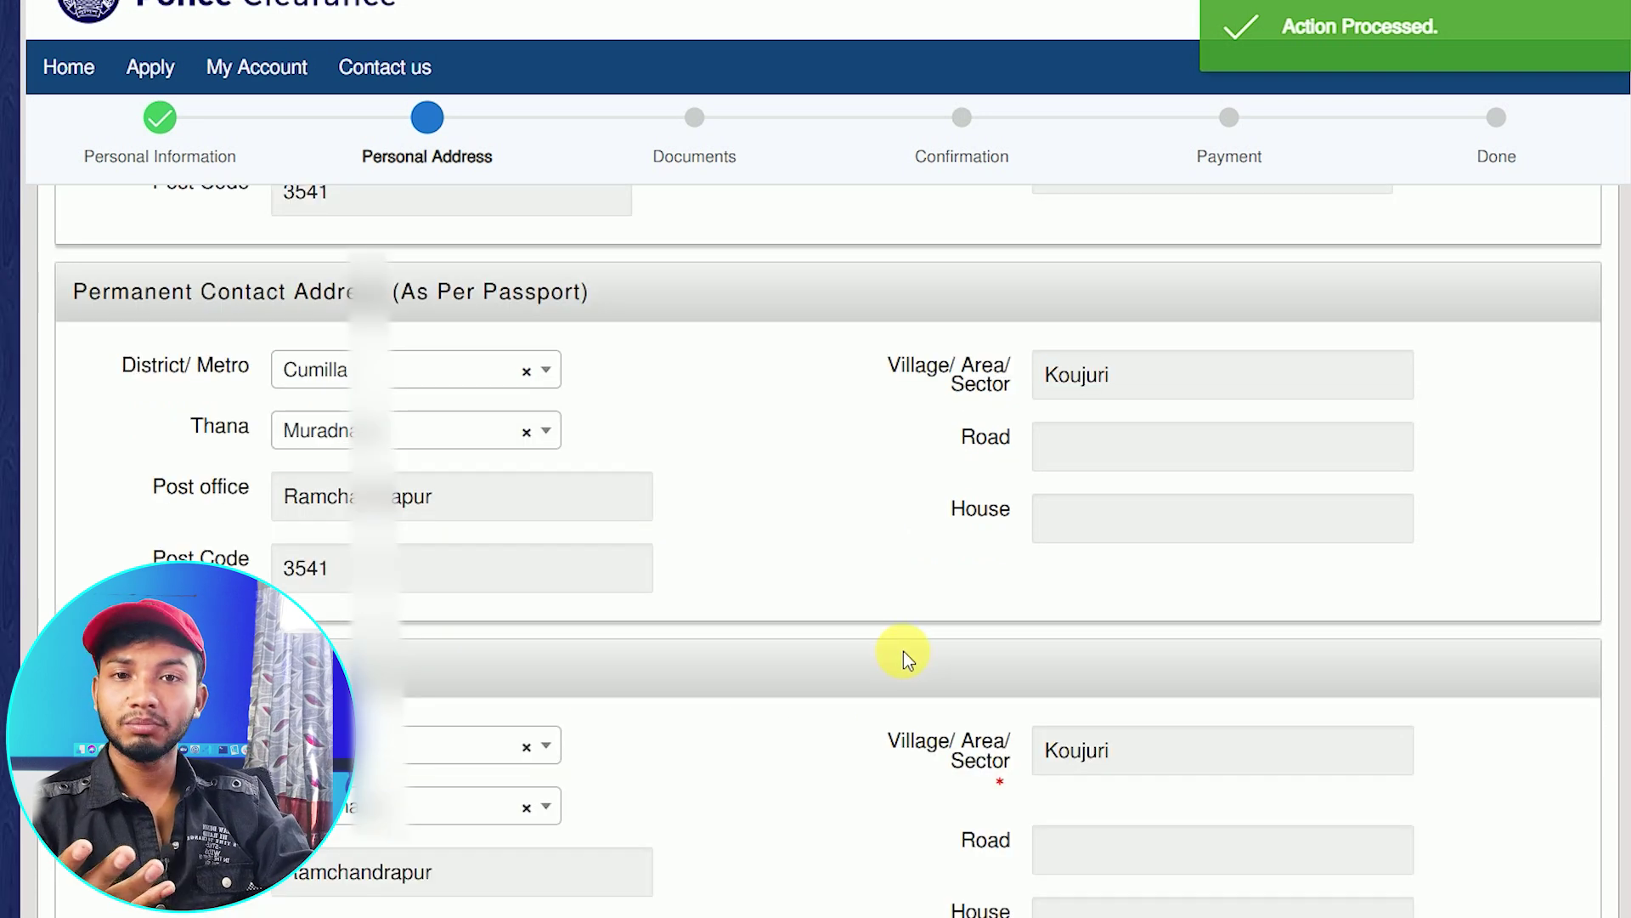
{"action": "scroll", "coordinate": [905, 647], "scroll_direction": "down", "scroll_amount": 6}
{"action": "left_click", "coordinate": [1557, 693]}
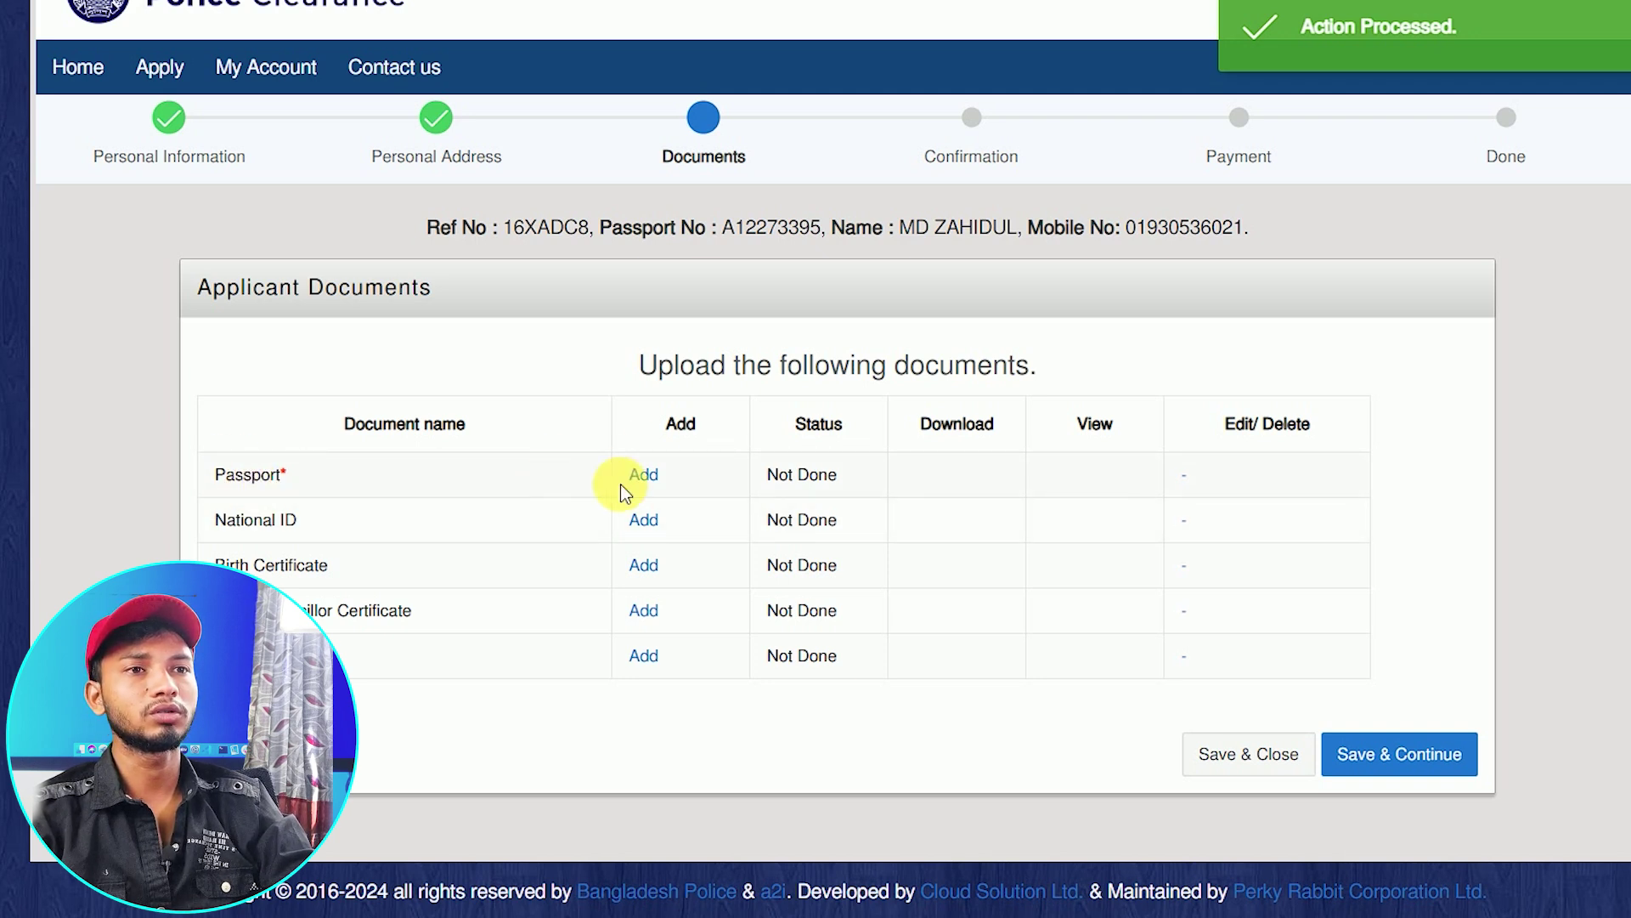
- Upload the পাসপোর্ট scan, within the 200KB limit, as the Passport document
{"action": "left_click", "coordinate": [644, 476]}
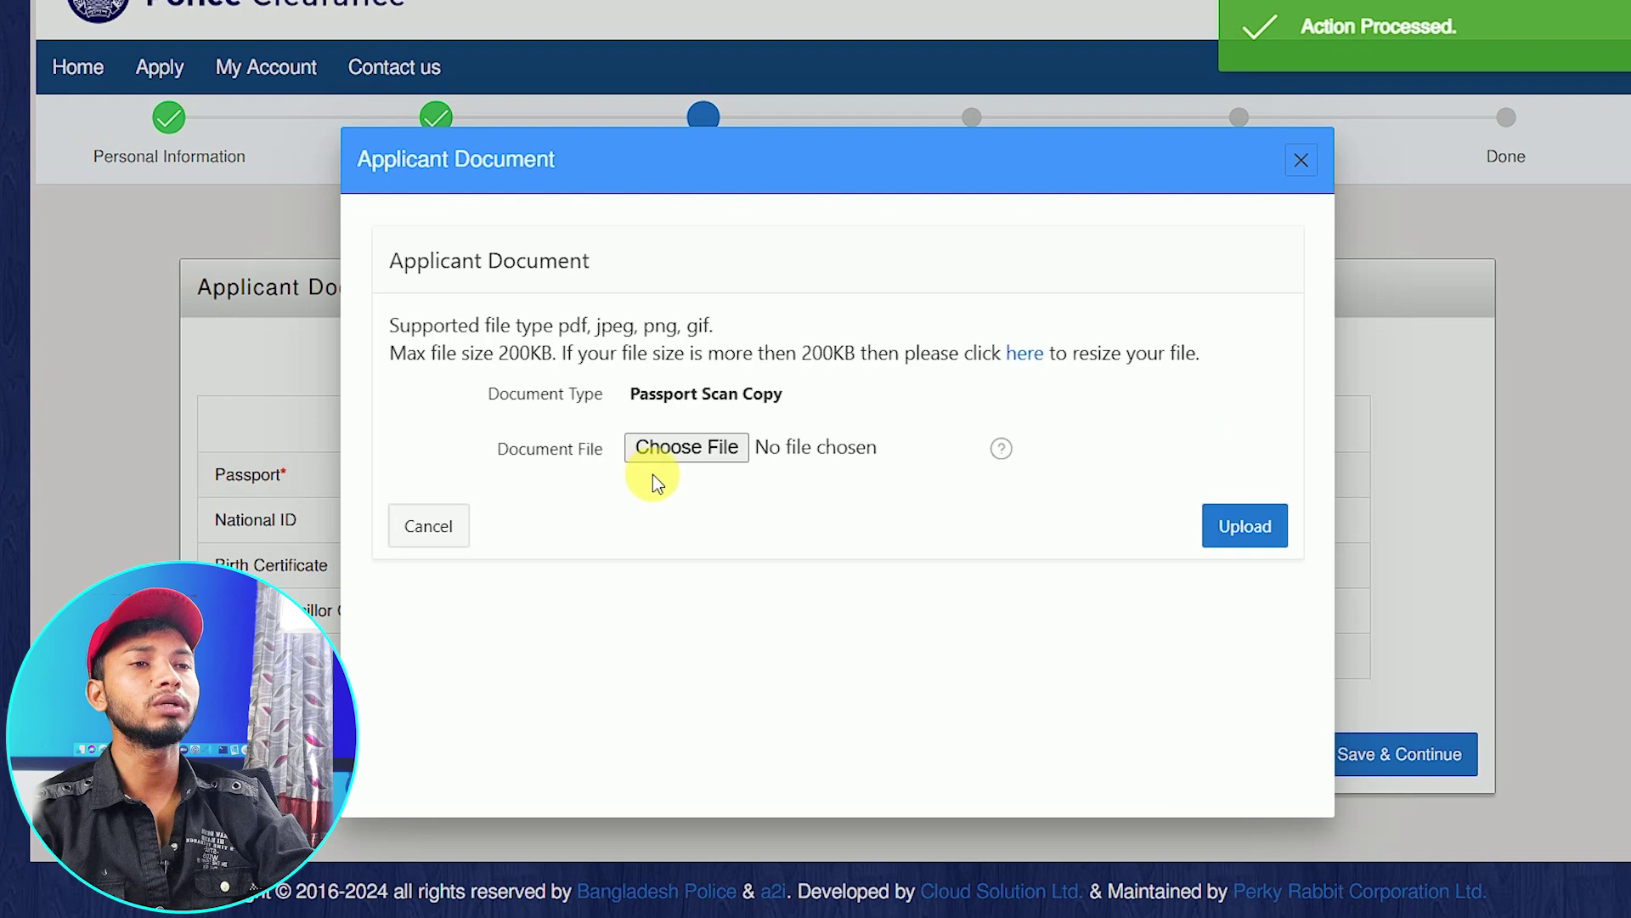
{"action": "double_click", "coordinate": [828, 357]}
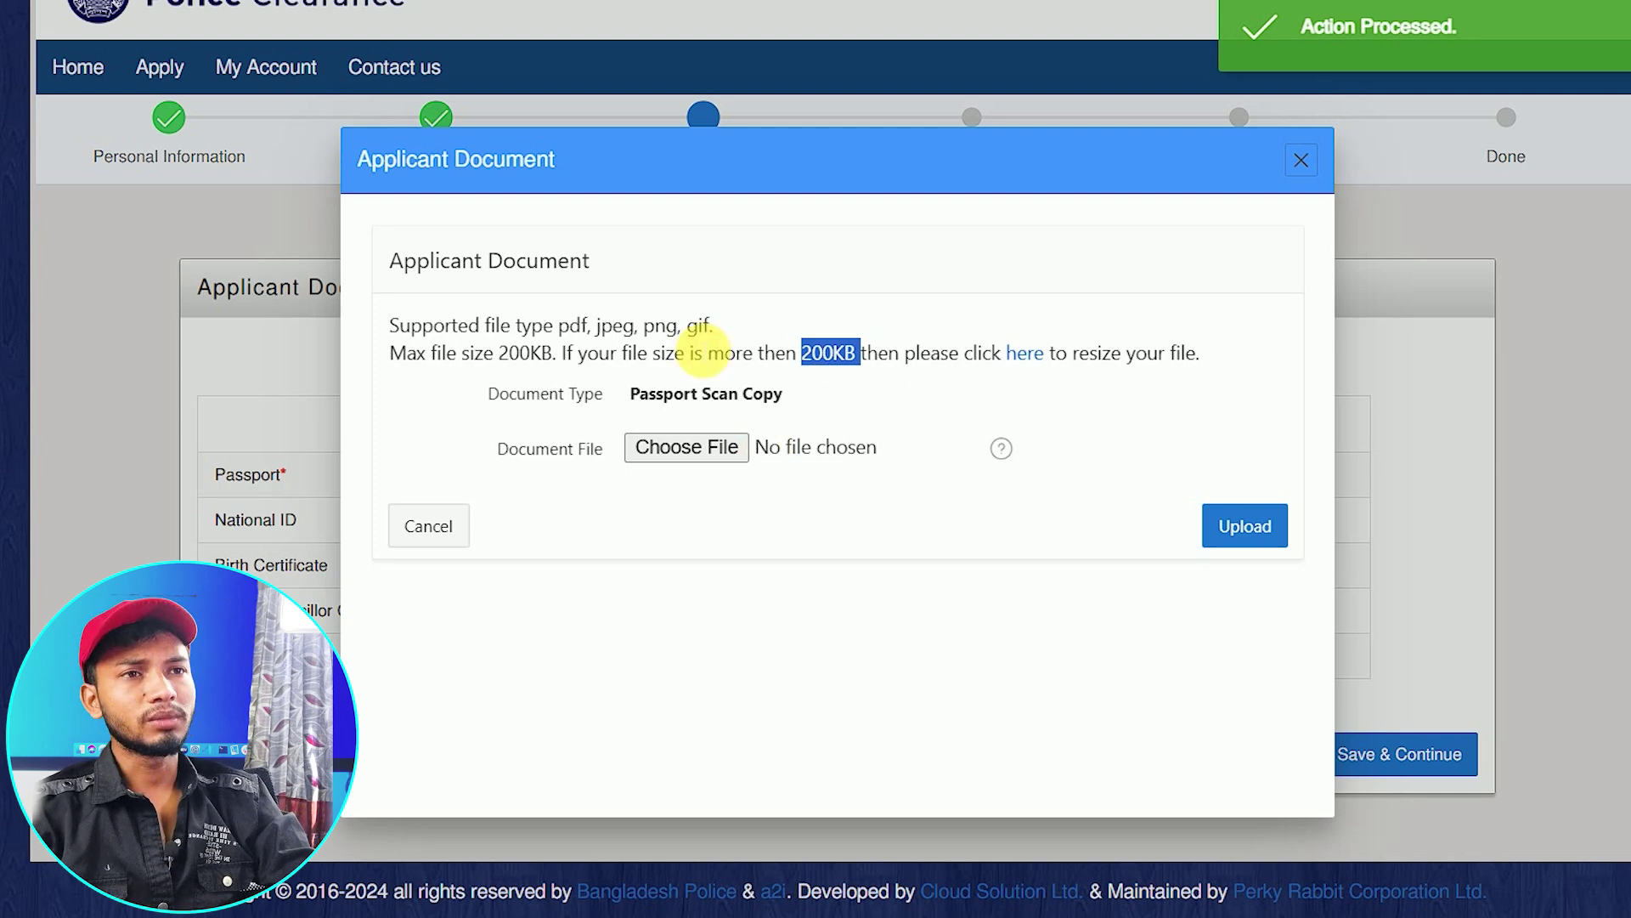
{"action": "left_click", "coordinate": [677, 448]}
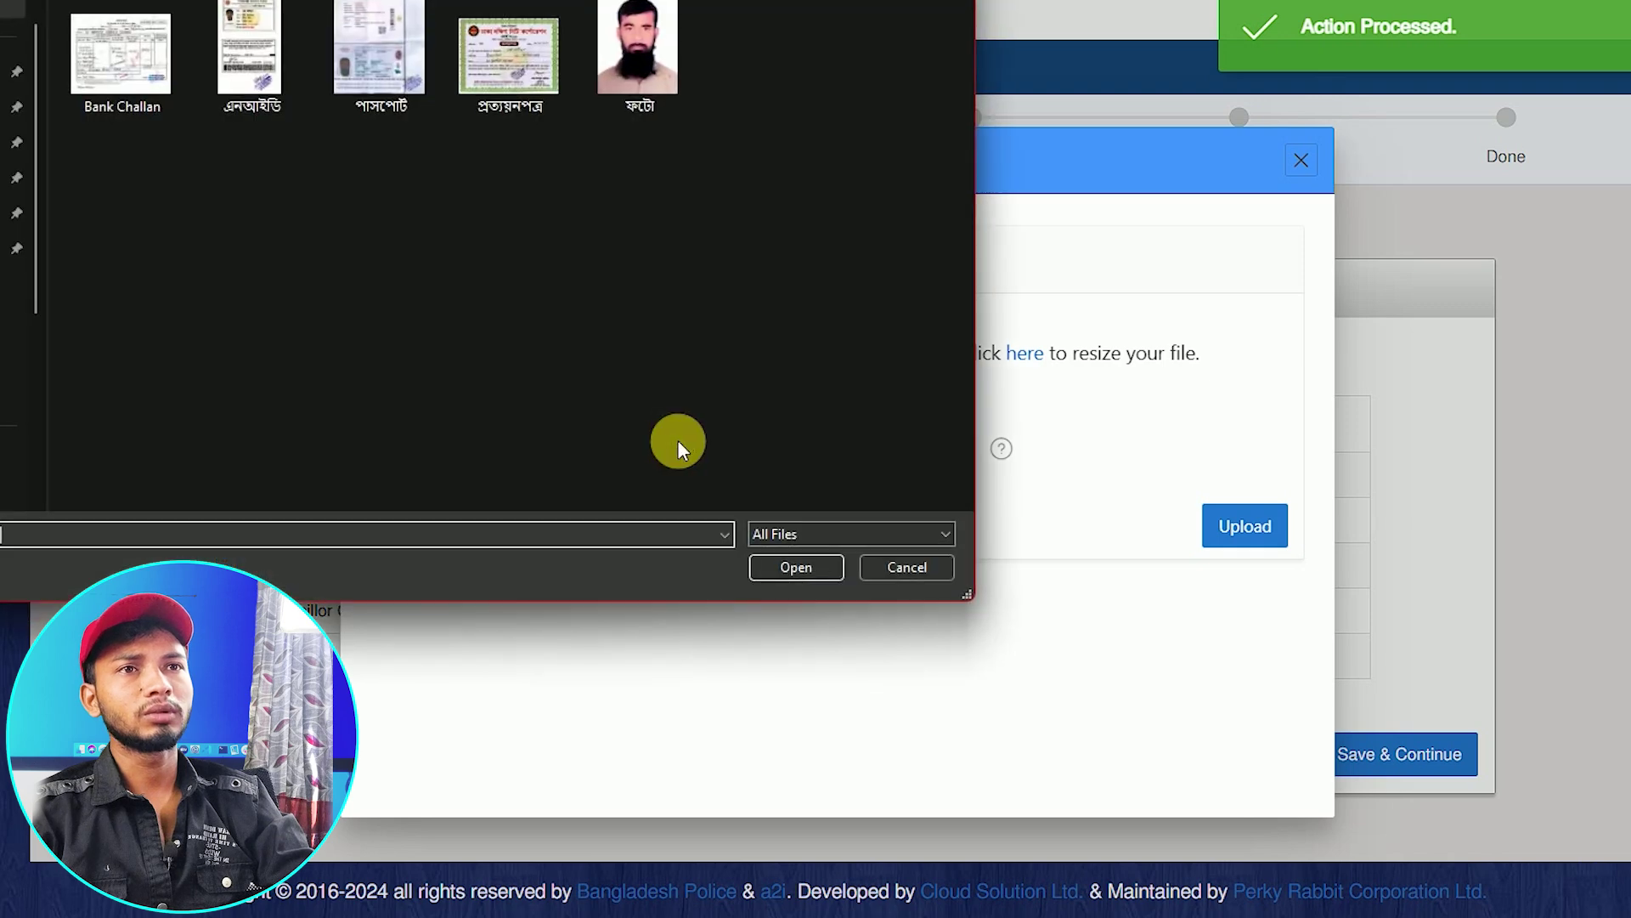
{"action": "left_click", "coordinate": [408, 60]}
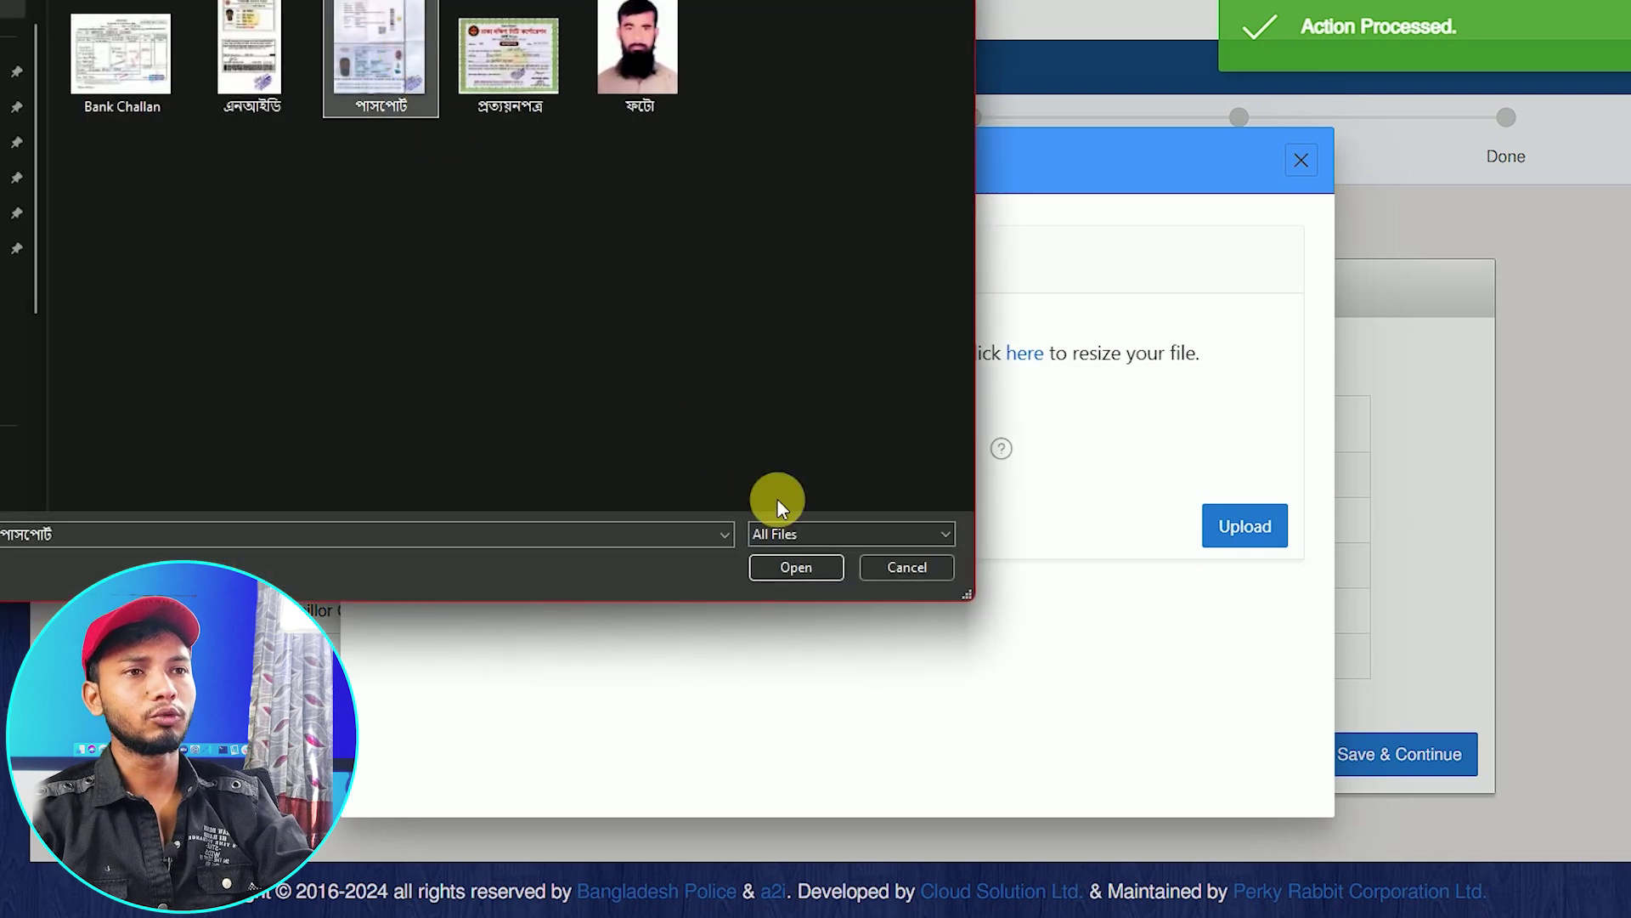
{"action": "left_click", "coordinate": [794, 565]}
{"action": "left_click", "coordinate": [1242, 525]}
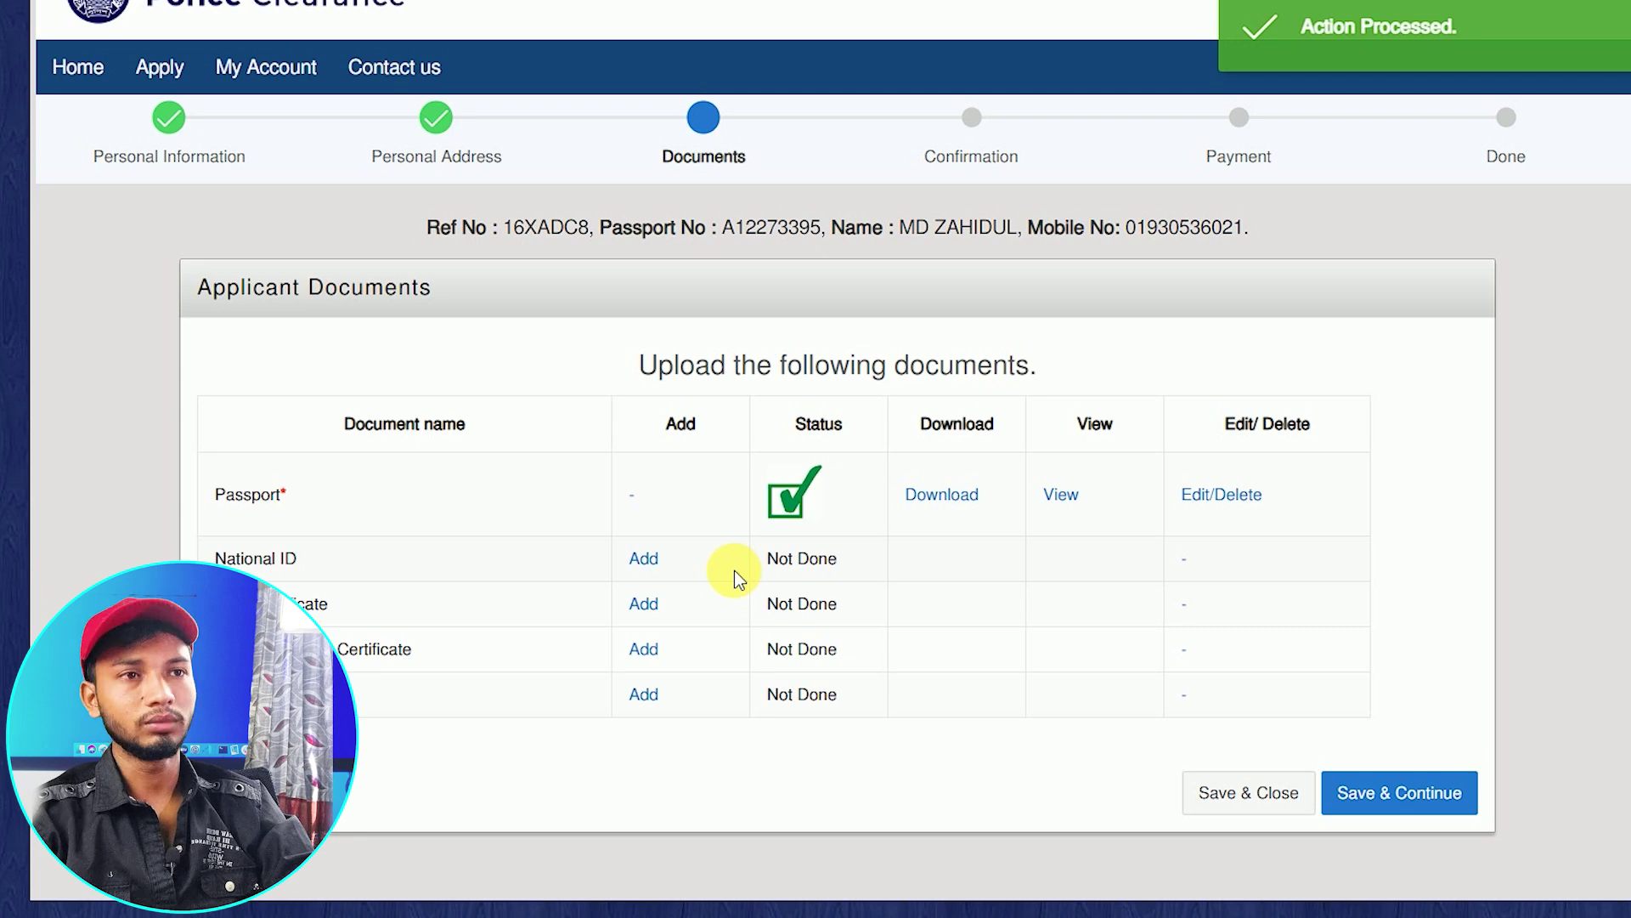
- Attach the এনআইডি scan image to the National ID entry and upload it
{"action": "left_click", "coordinate": [653, 566]}
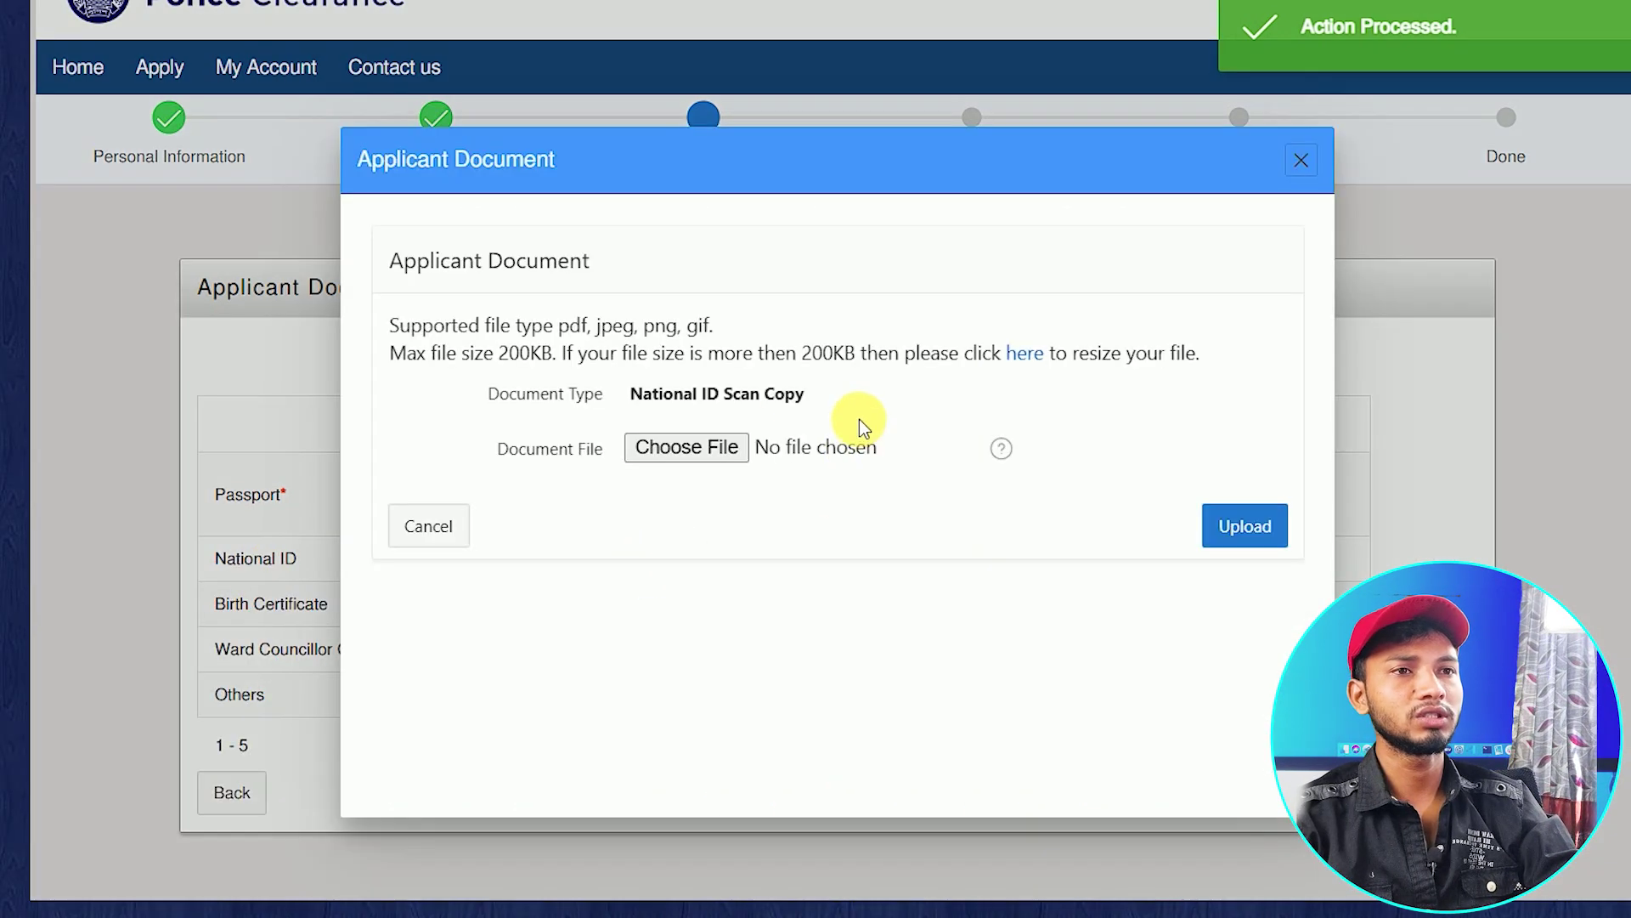
{"action": "left_click", "coordinate": [680, 446]}
{"action": "left_click", "coordinate": [255, 47]}
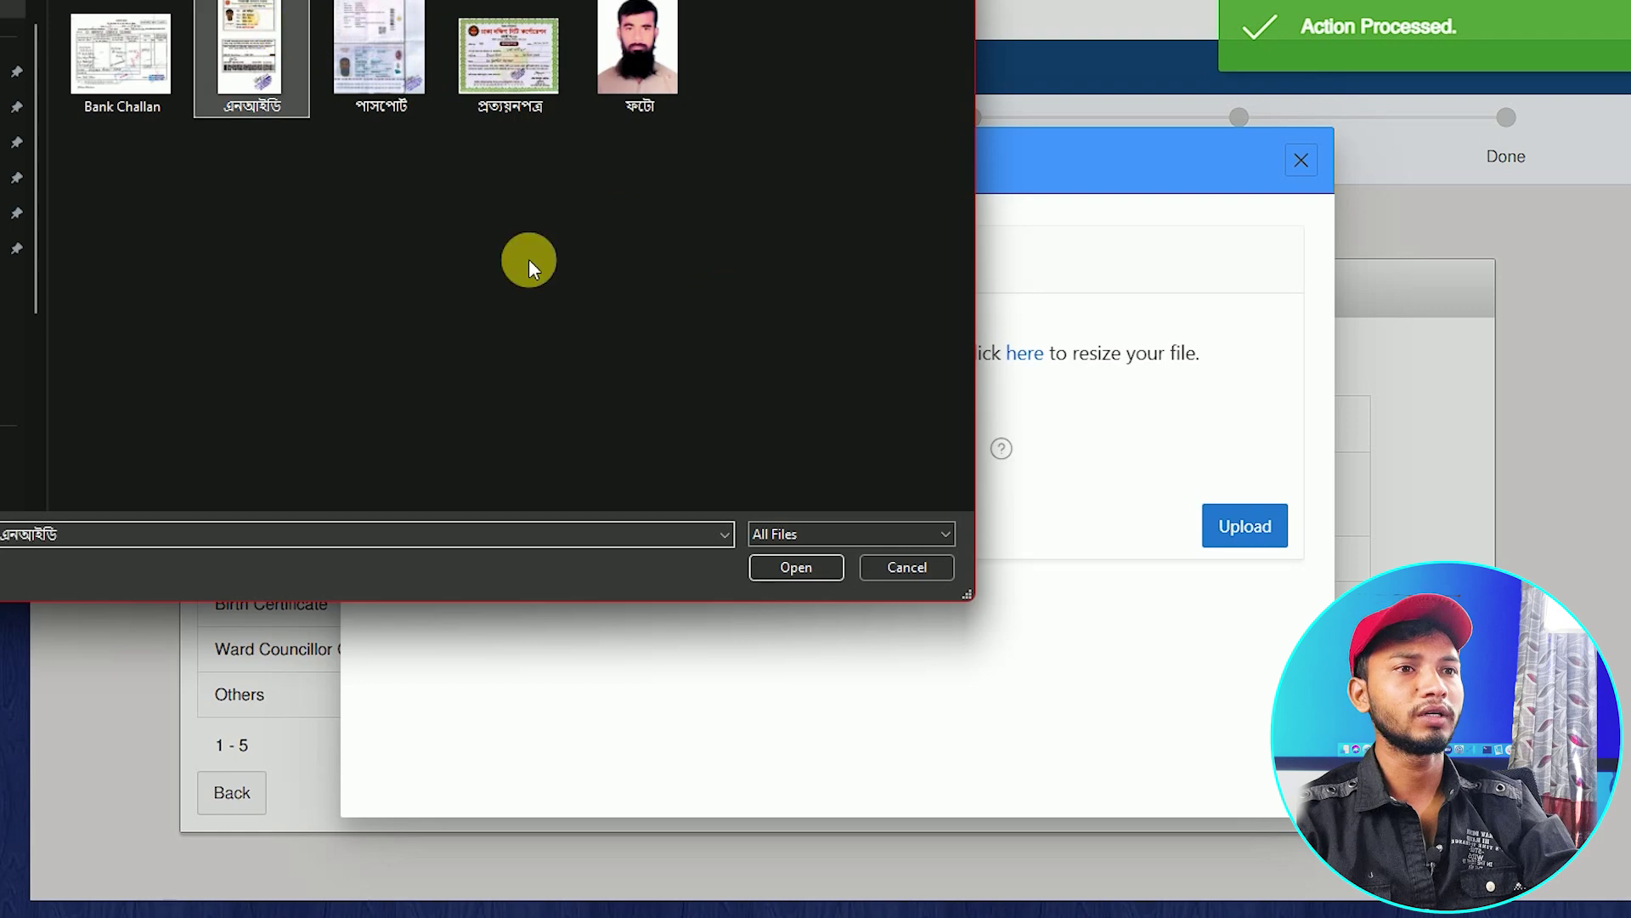
{"action": "left_click", "coordinate": [768, 568]}
{"action": "left_click", "coordinate": [1238, 531]}
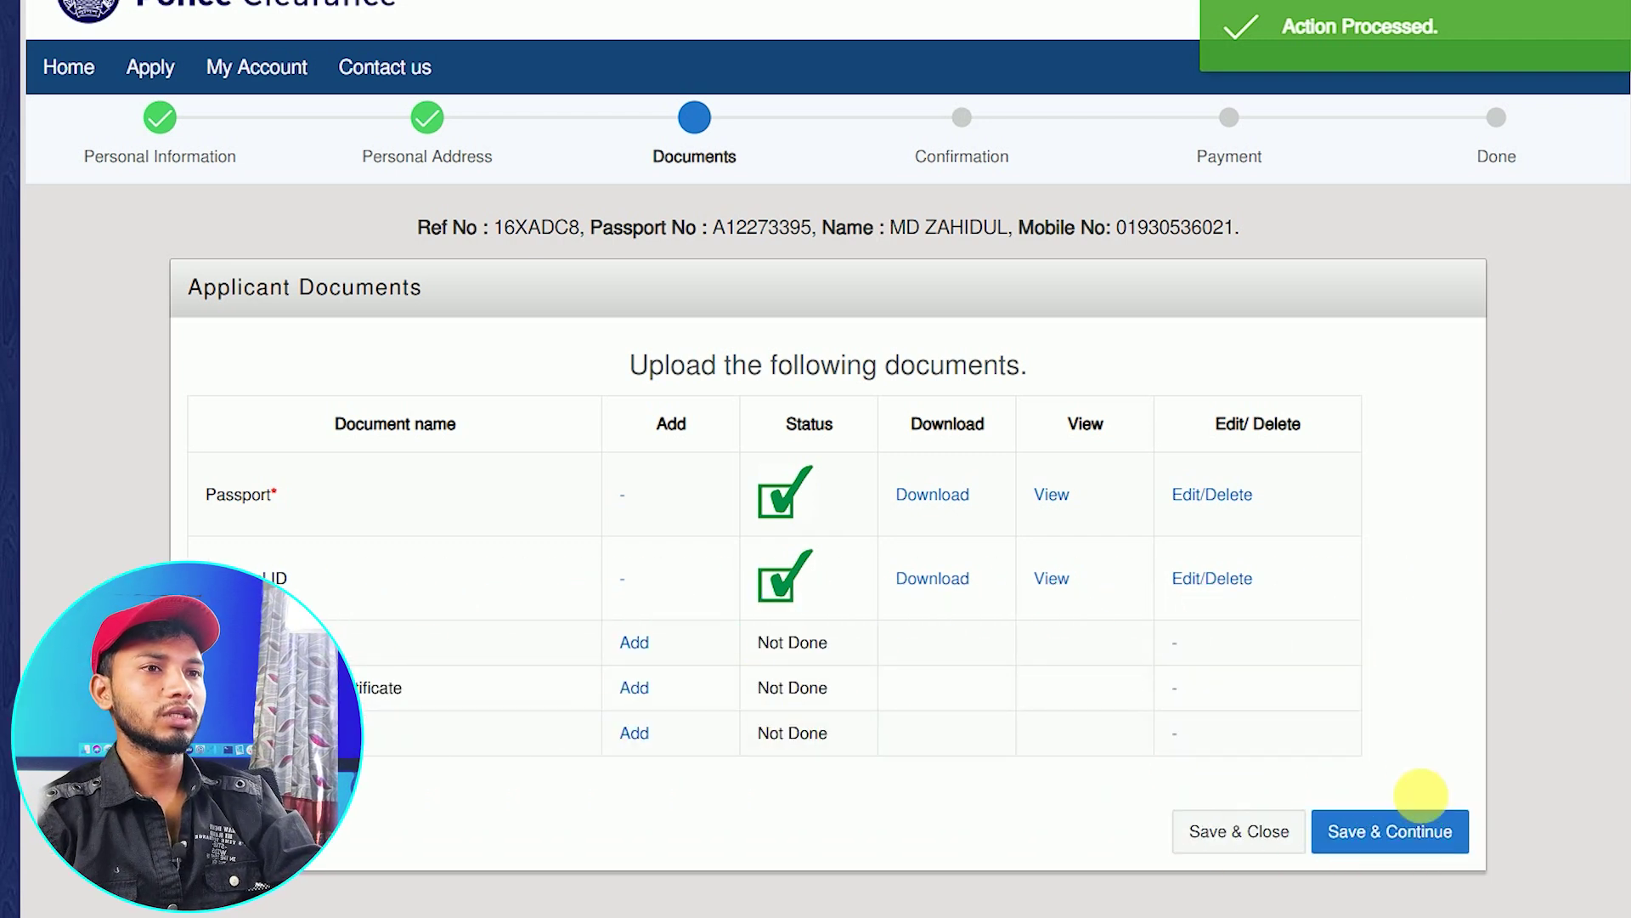
- Save the documents, review the Confirmation page details and tick the Final Submit checkbox
{"action": "left_click", "coordinate": [1411, 833]}
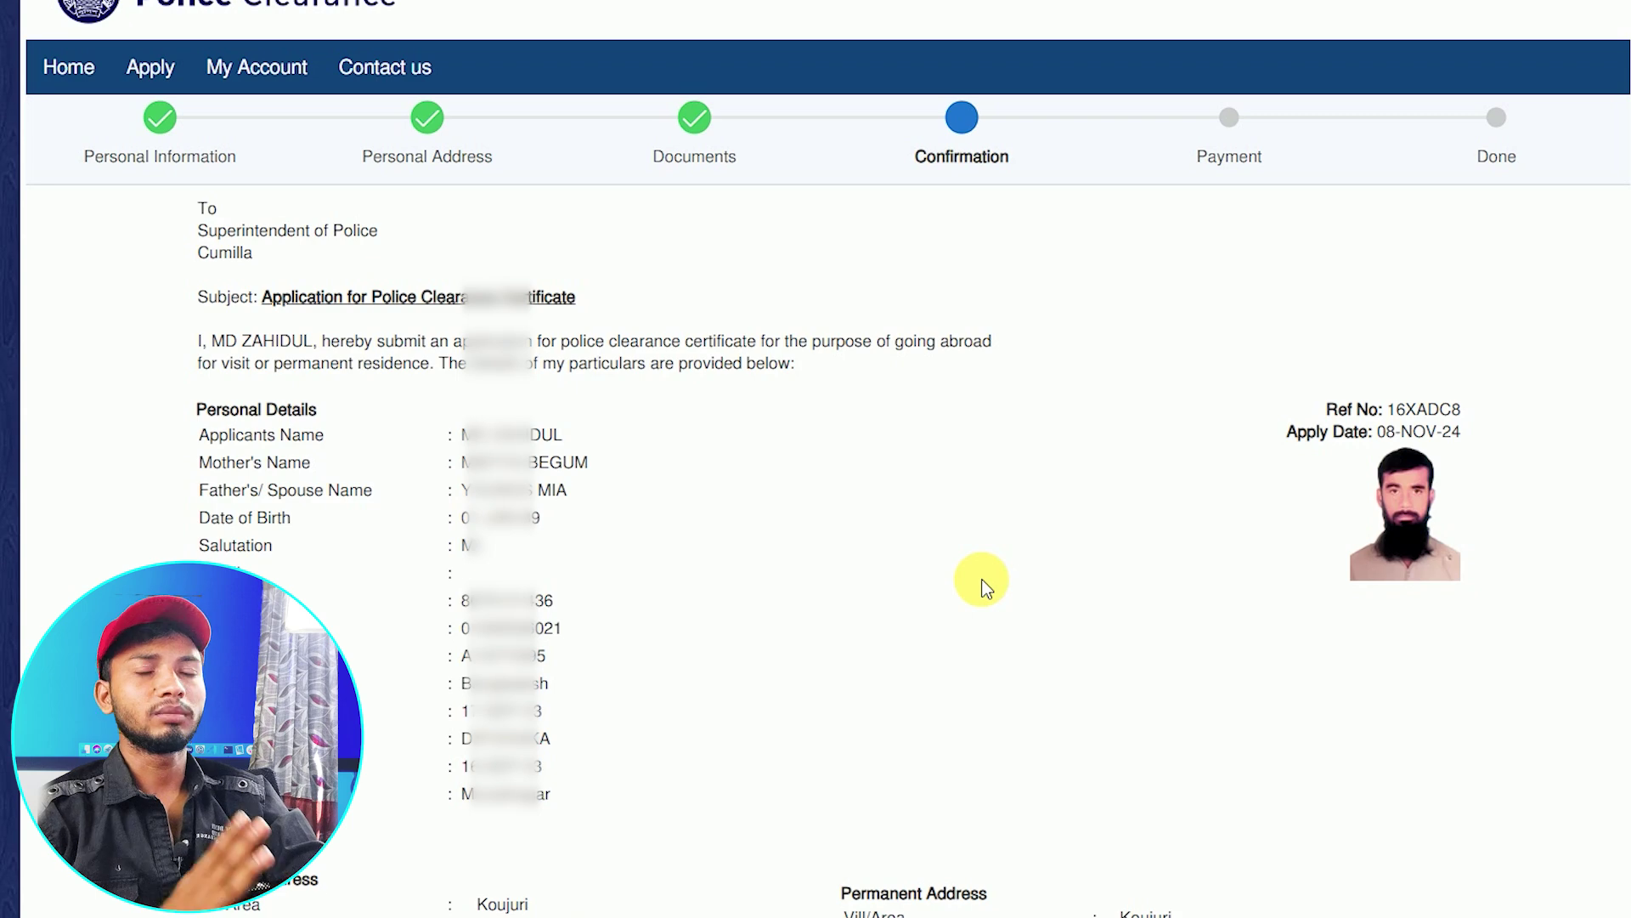
{"action": "scroll", "coordinate": [999, 575], "scroll_direction": "down", "scroll_amount": 7}
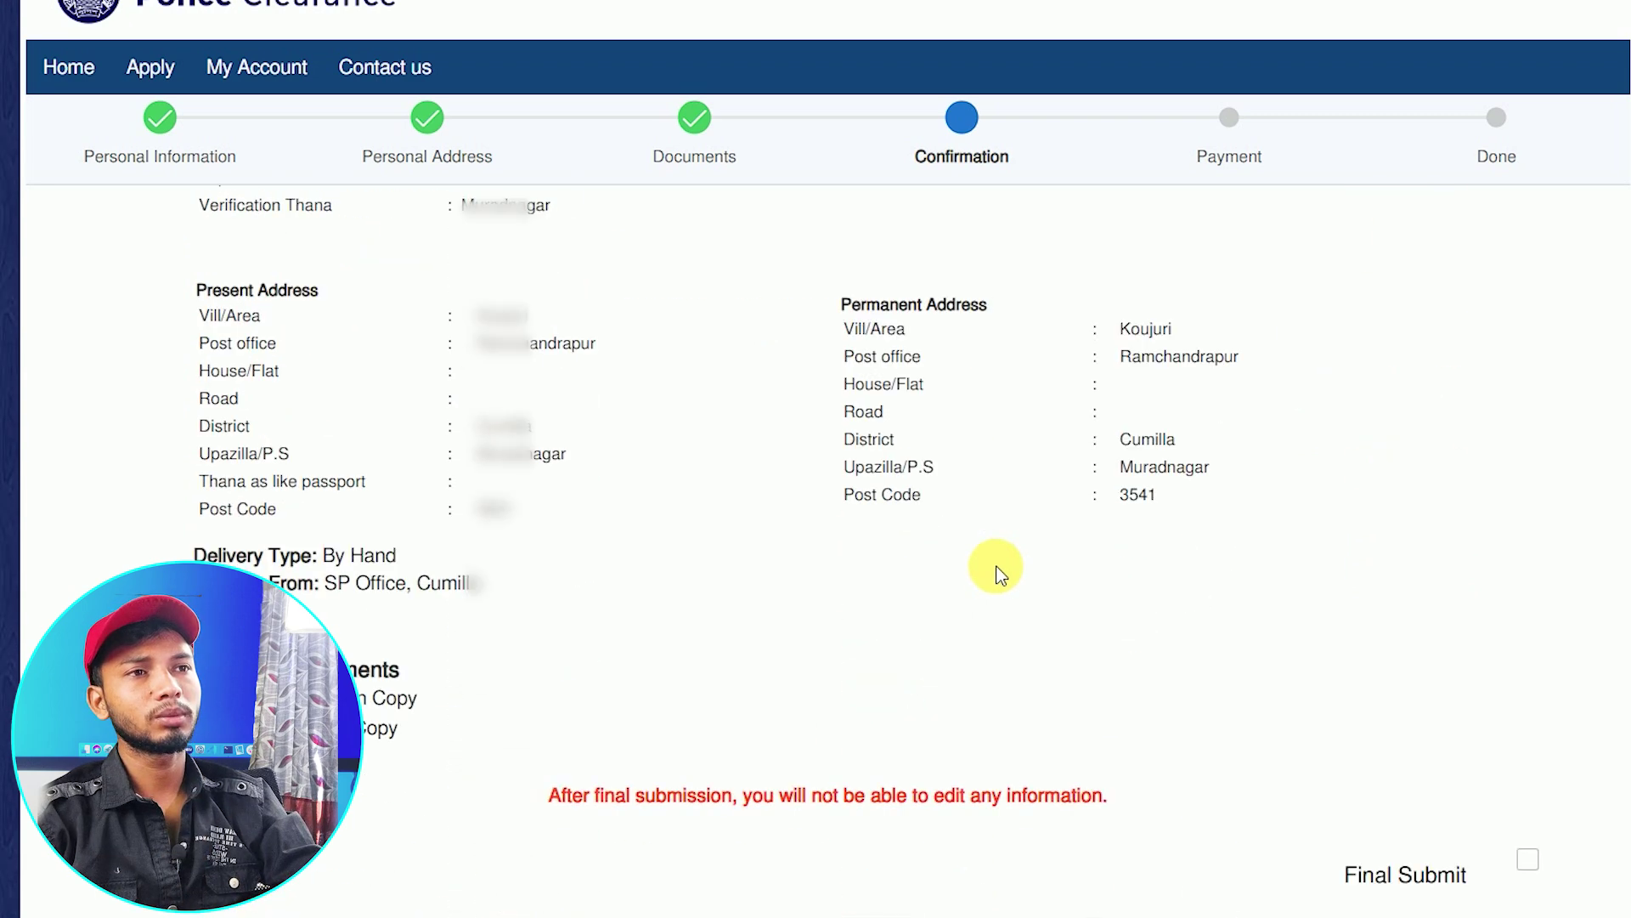
{"action": "scroll", "coordinate": [999, 575], "scroll_direction": "up", "scroll_amount": 6}
{"action": "scroll", "coordinate": [999, 574], "scroll_direction": "down", "scroll_amount": 1}
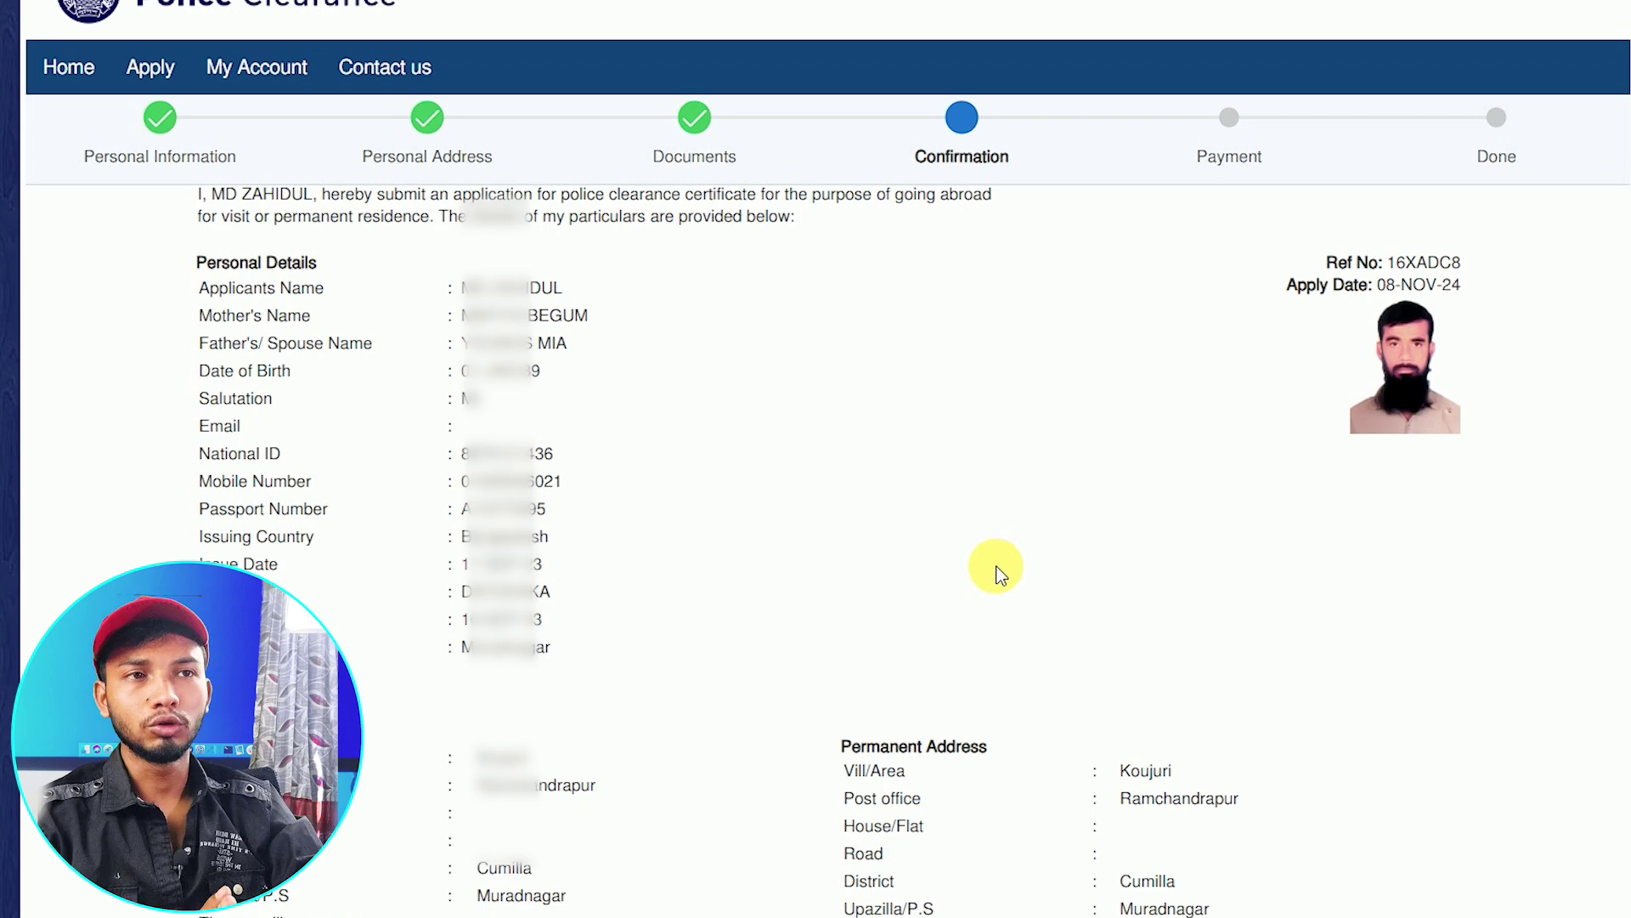
{"action": "scroll", "coordinate": [999, 574], "scroll_direction": "down", "scroll_amount": 8}
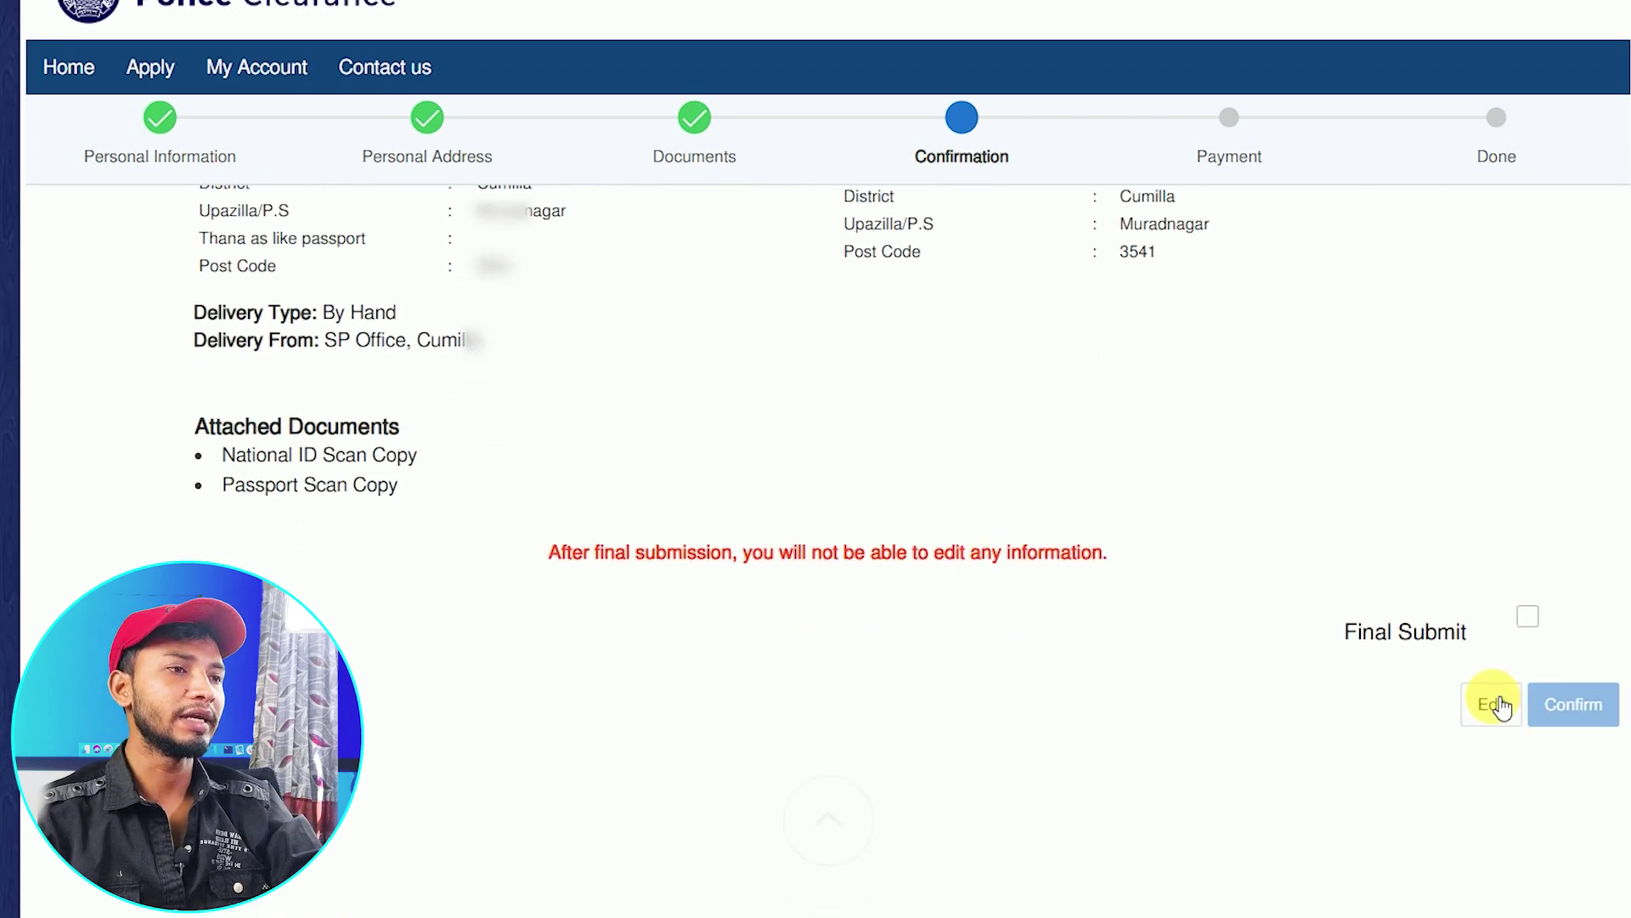
{"action": "scroll", "coordinate": [1118, 572], "scroll_direction": "up", "scroll_amount": 10}
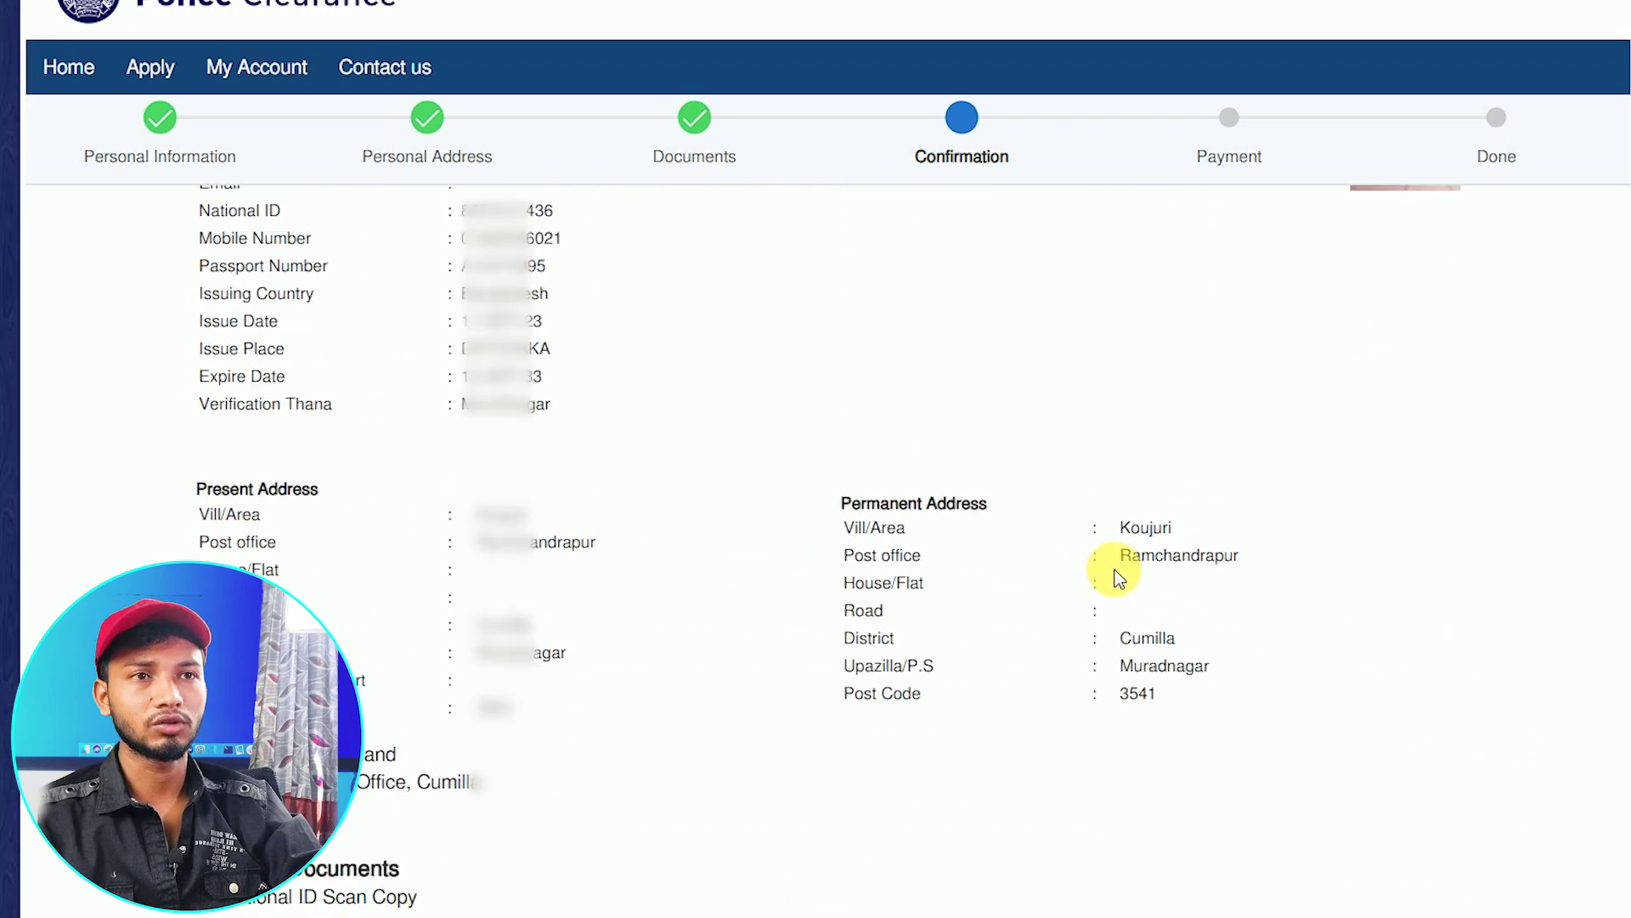
{"action": "scroll", "coordinate": [1110, 572], "scroll_direction": "down", "scroll_amount": 10}
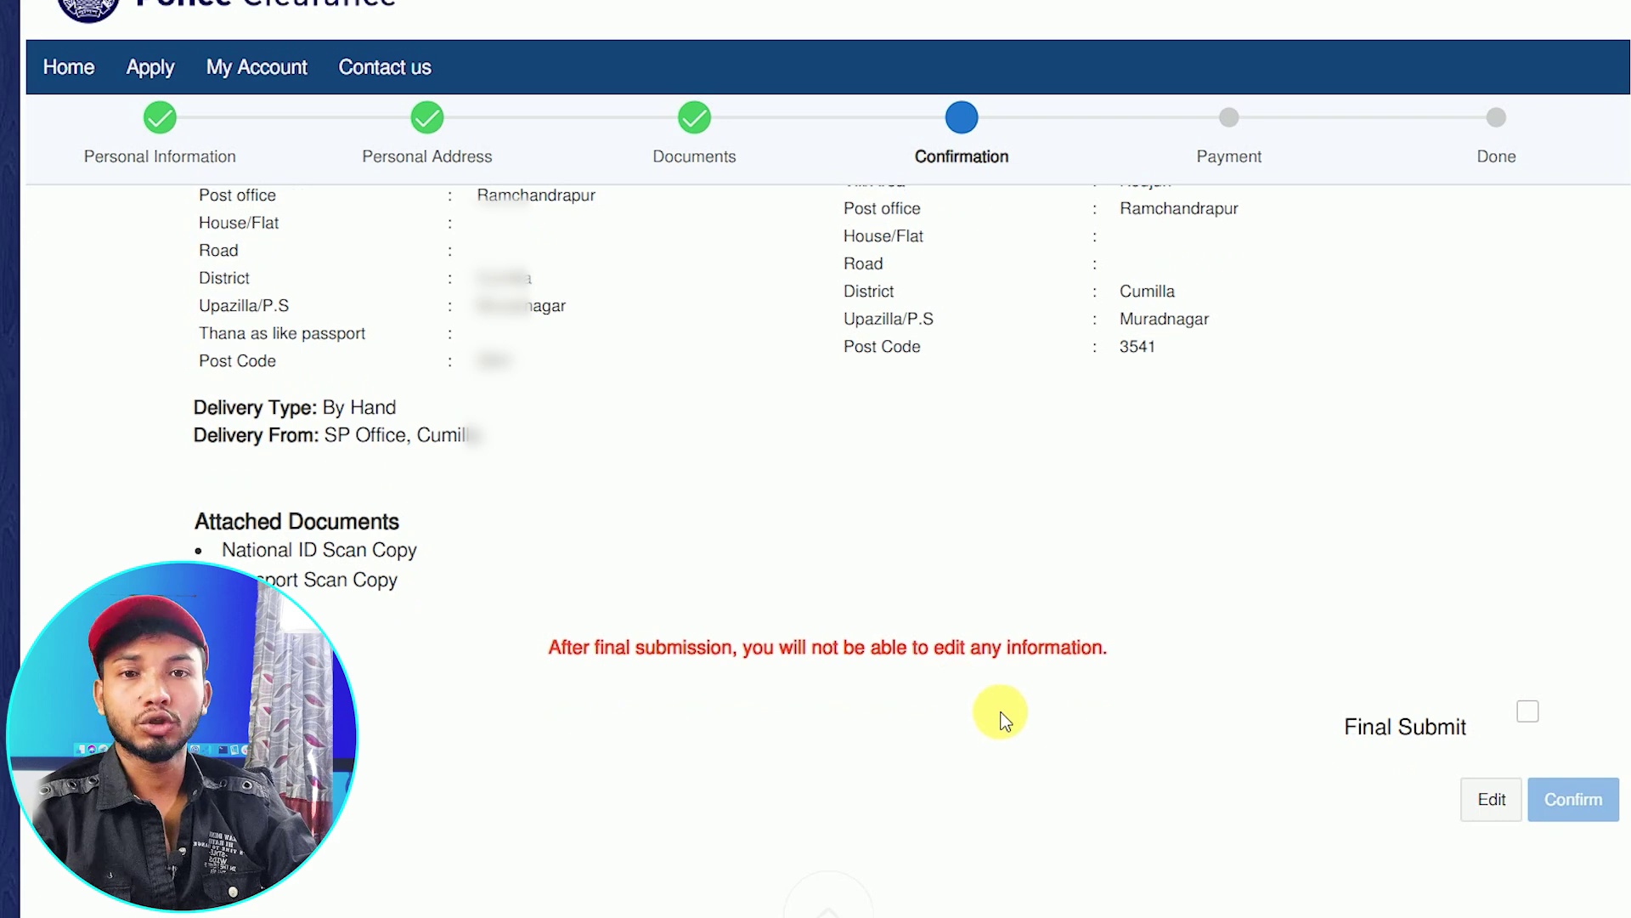
{"action": "left_click", "coordinate": [1528, 714]}
- Confirm the final submission to reach the Instruction page with the reference number
{"action": "left_click", "coordinate": [1584, 805]}
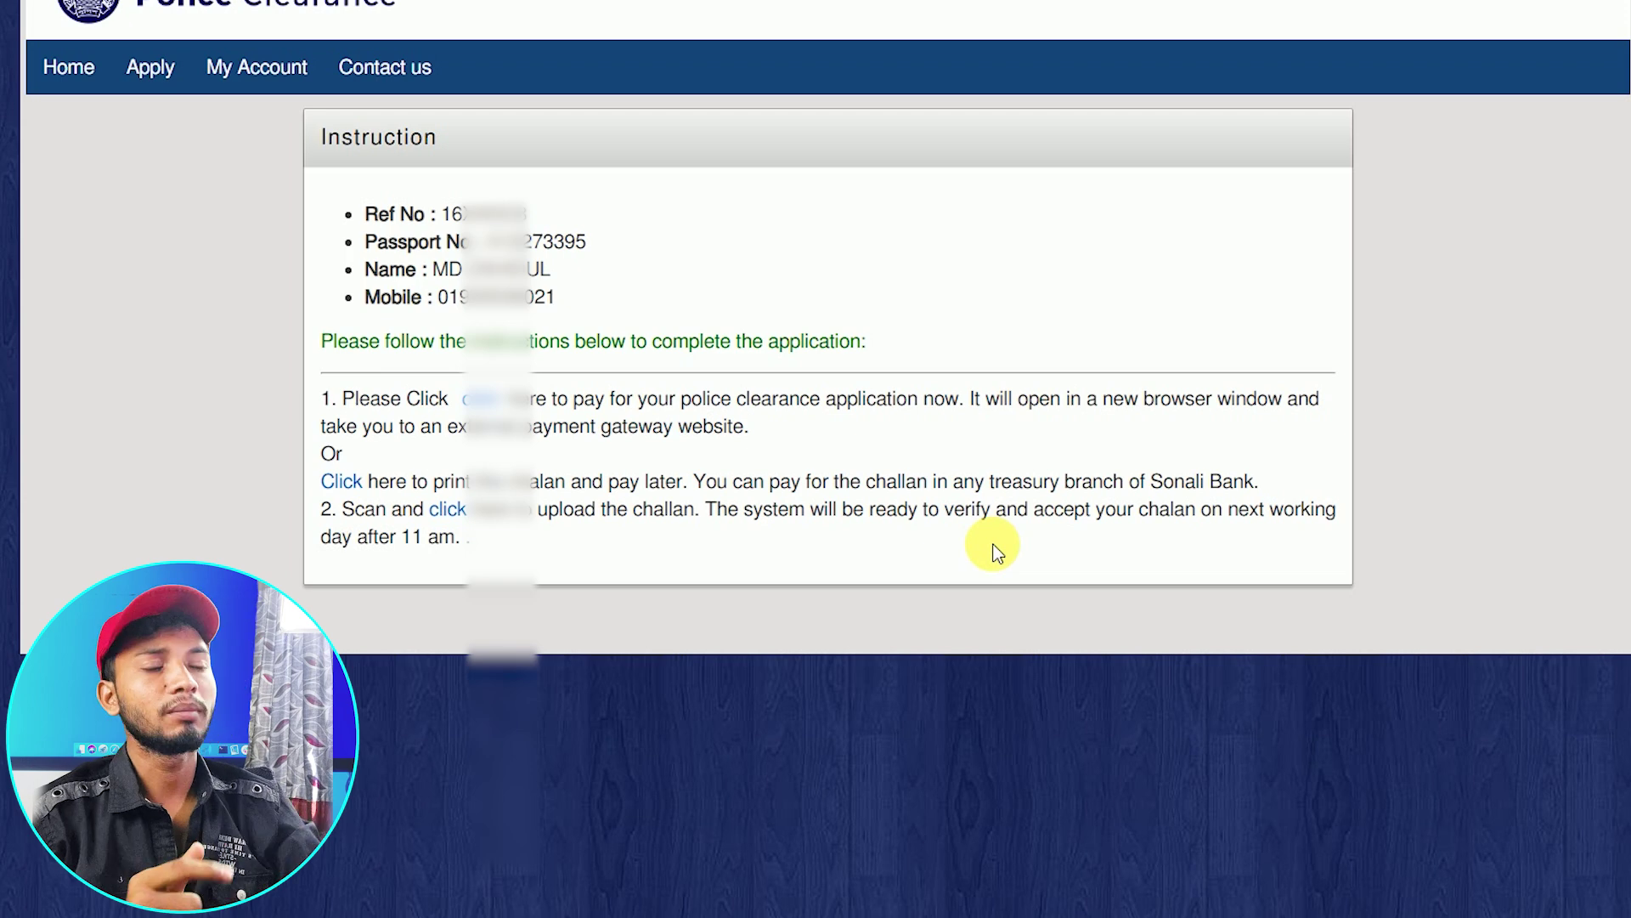
{"action": "left_click", "coordinate": [1180, 915]}
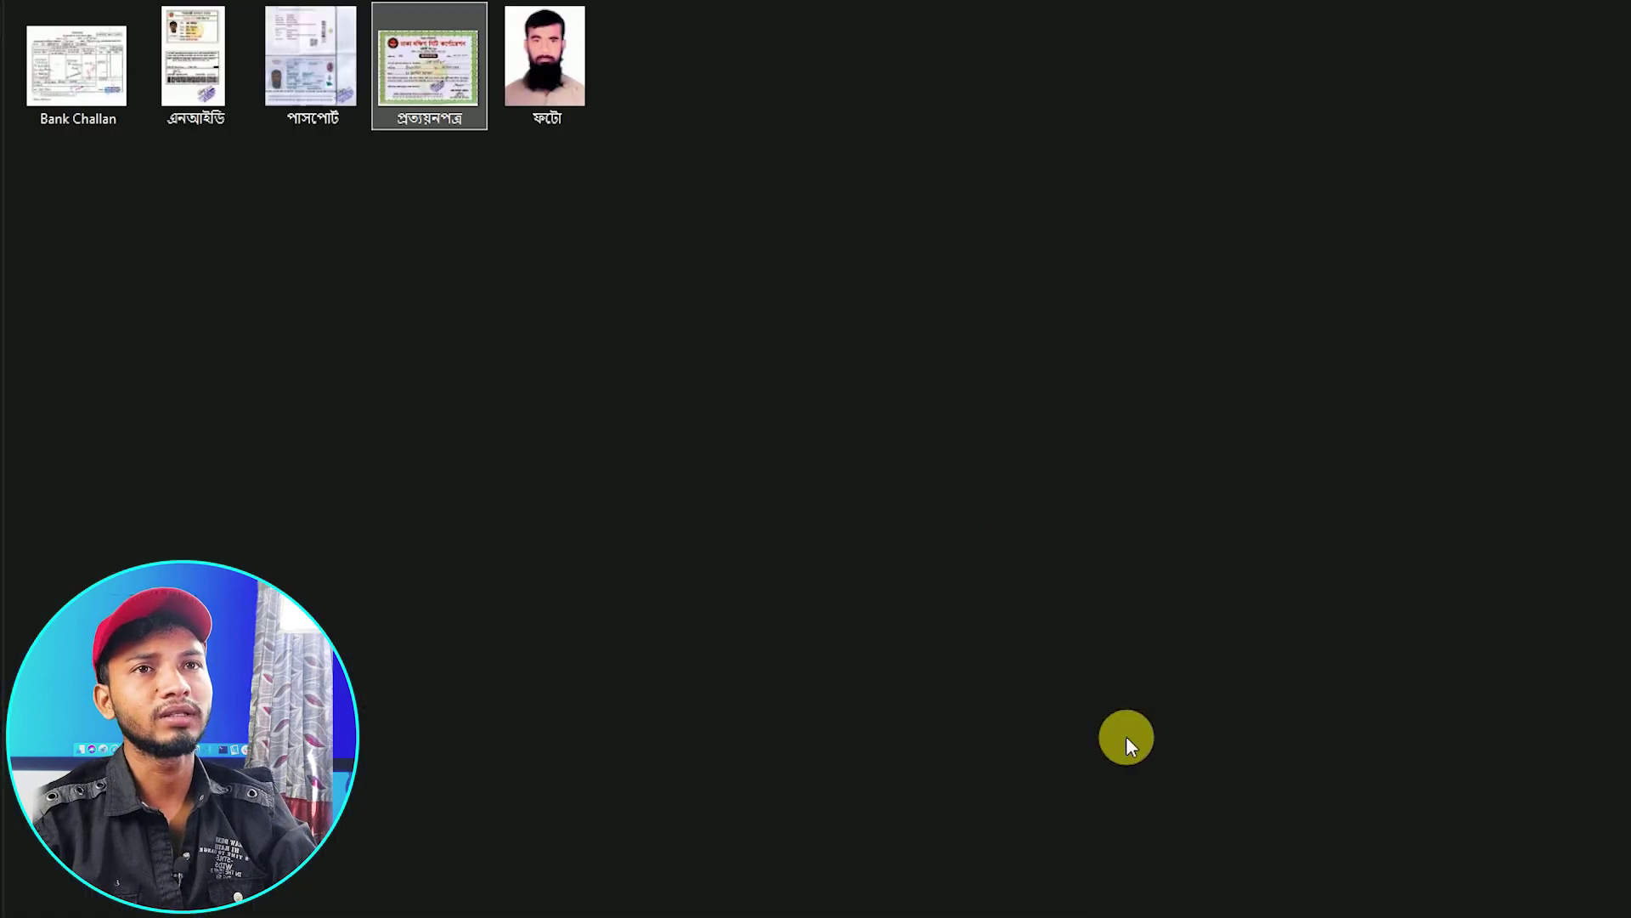
{"action": "double_click", "coordinate": [91, 48]}
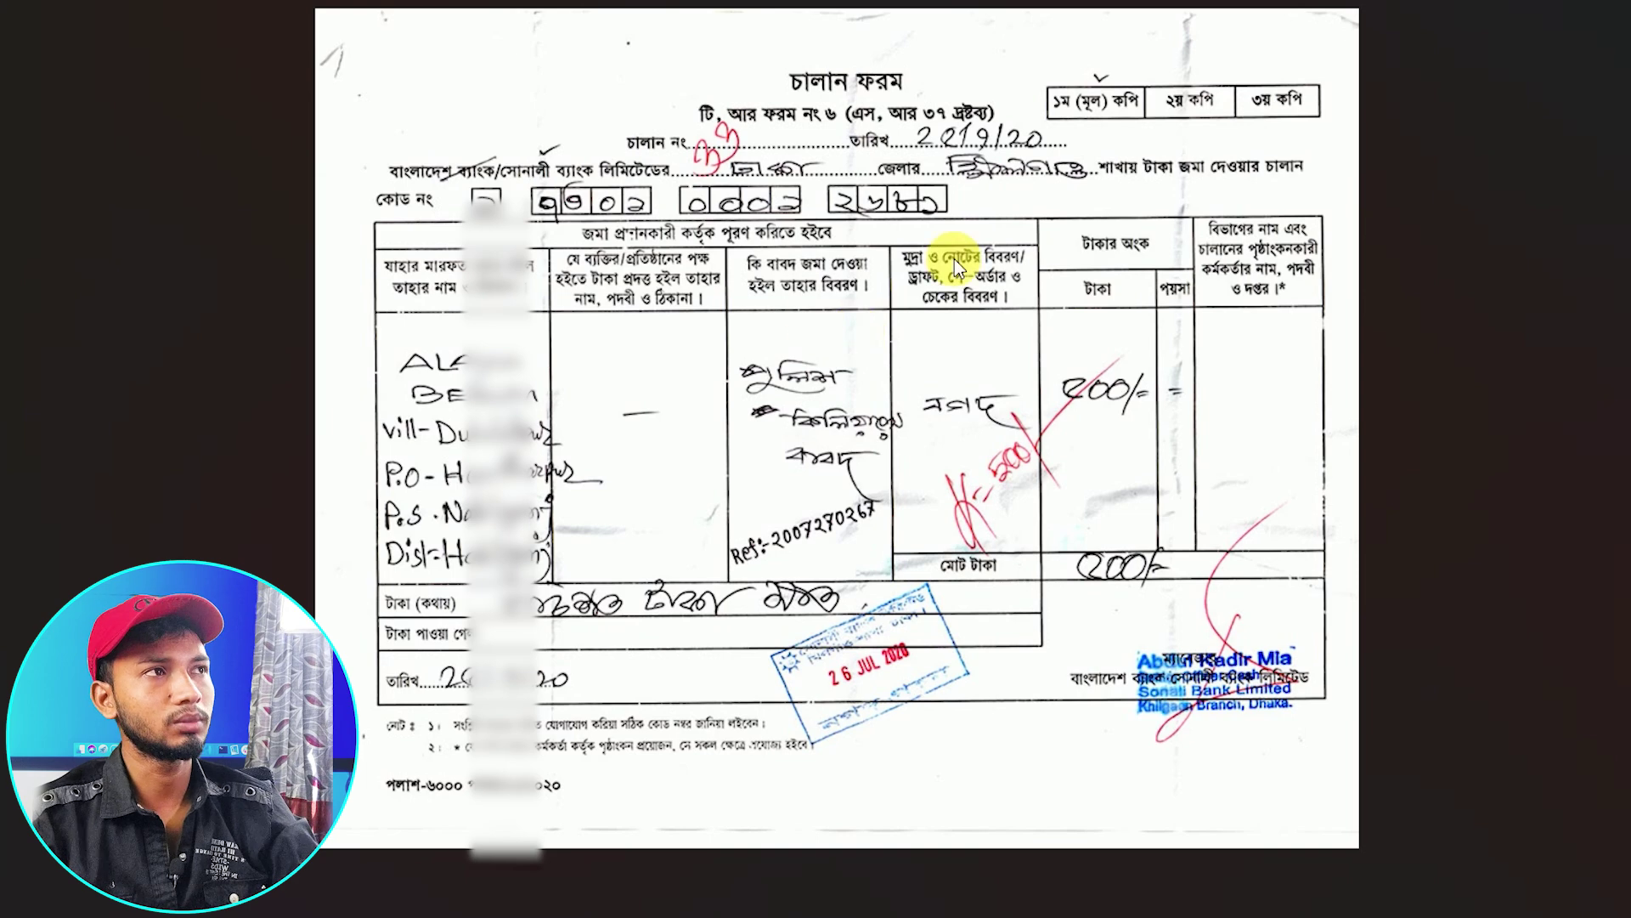
{"action": "left_click", "coordinate": [1373, 601]}
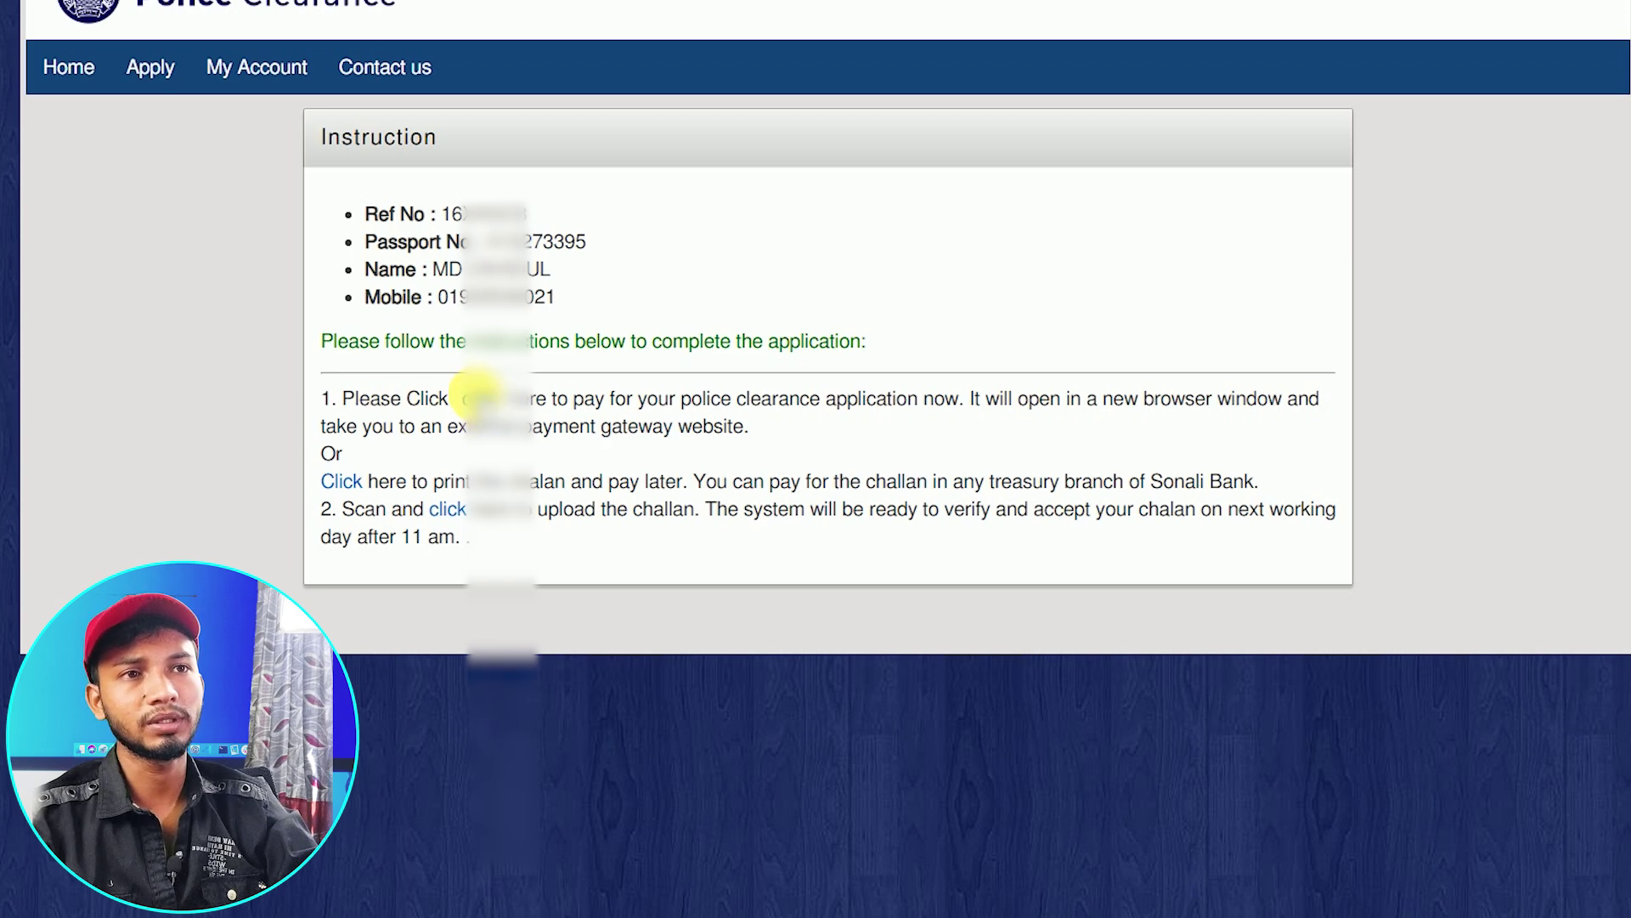
- Pay the 500.00 fee through bKash Mobile Banking, accepting the 505.00 total with processing fee
{"action": "left_click", "coordinate": [477, 396]}
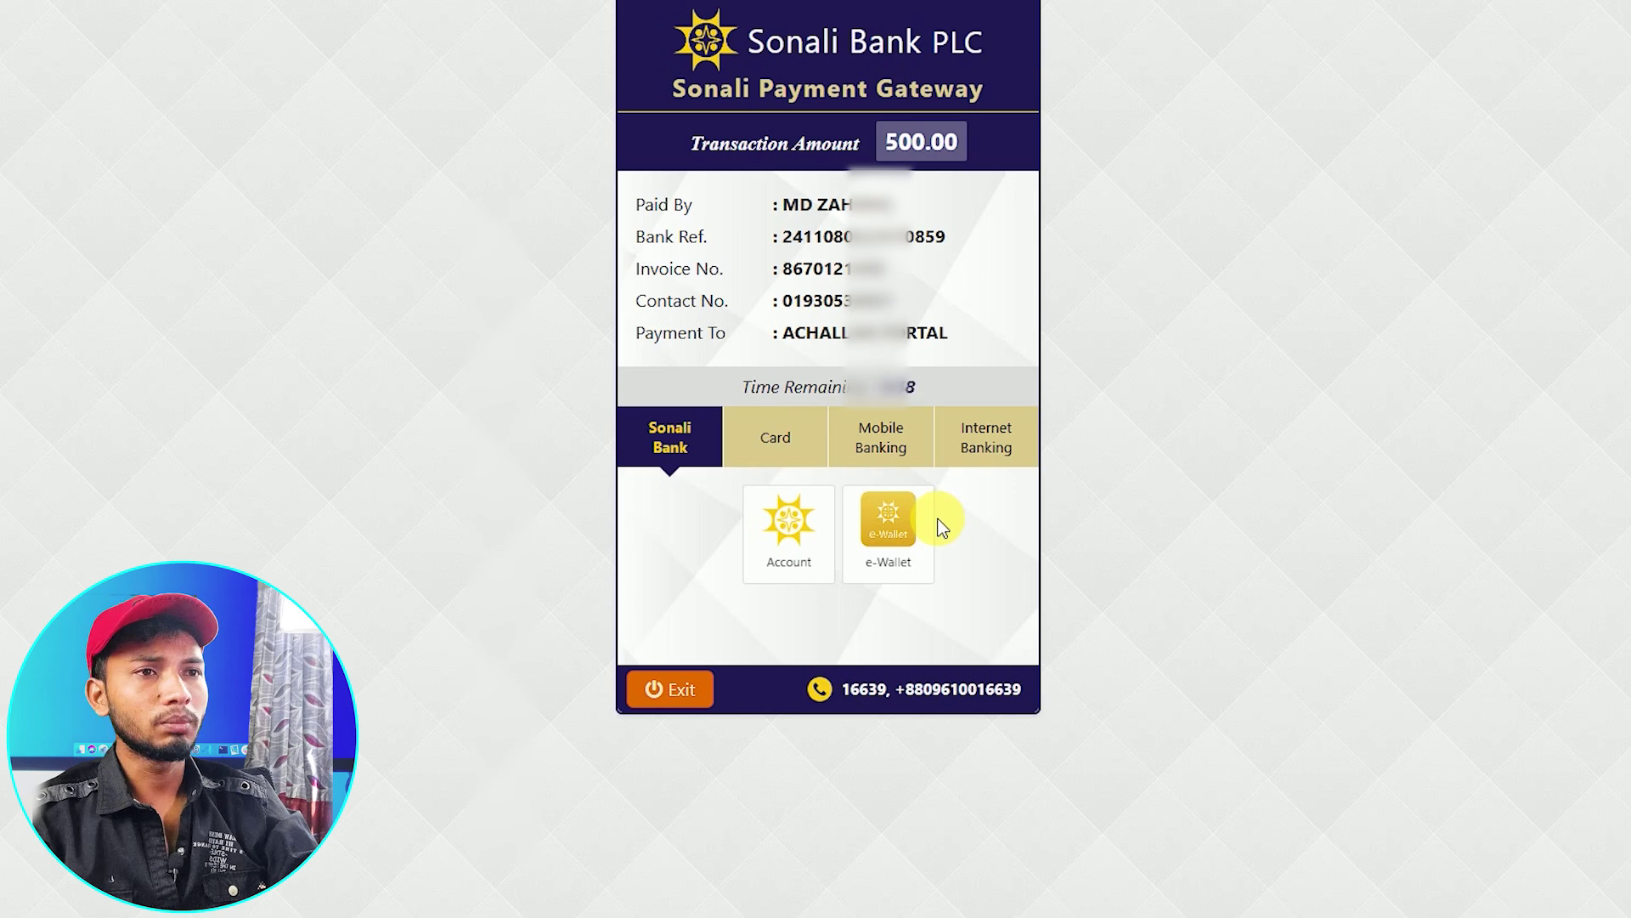
{"action": "left_click", "coordinate": [888, 456]}
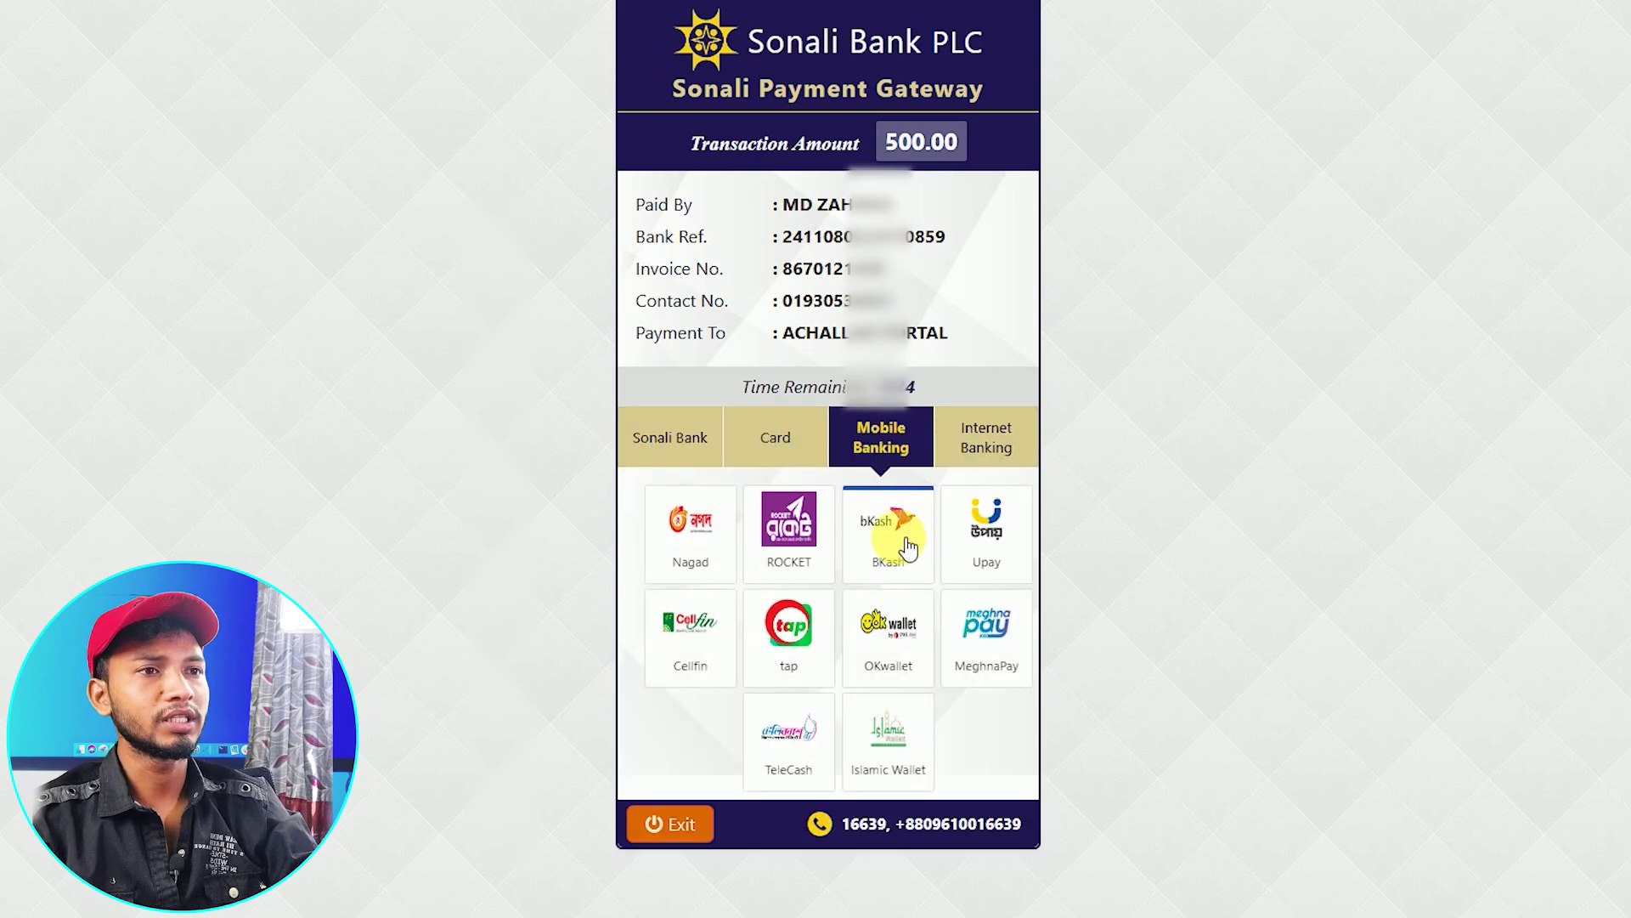
{"action": "left_click", "coordinate": [908, 548]}
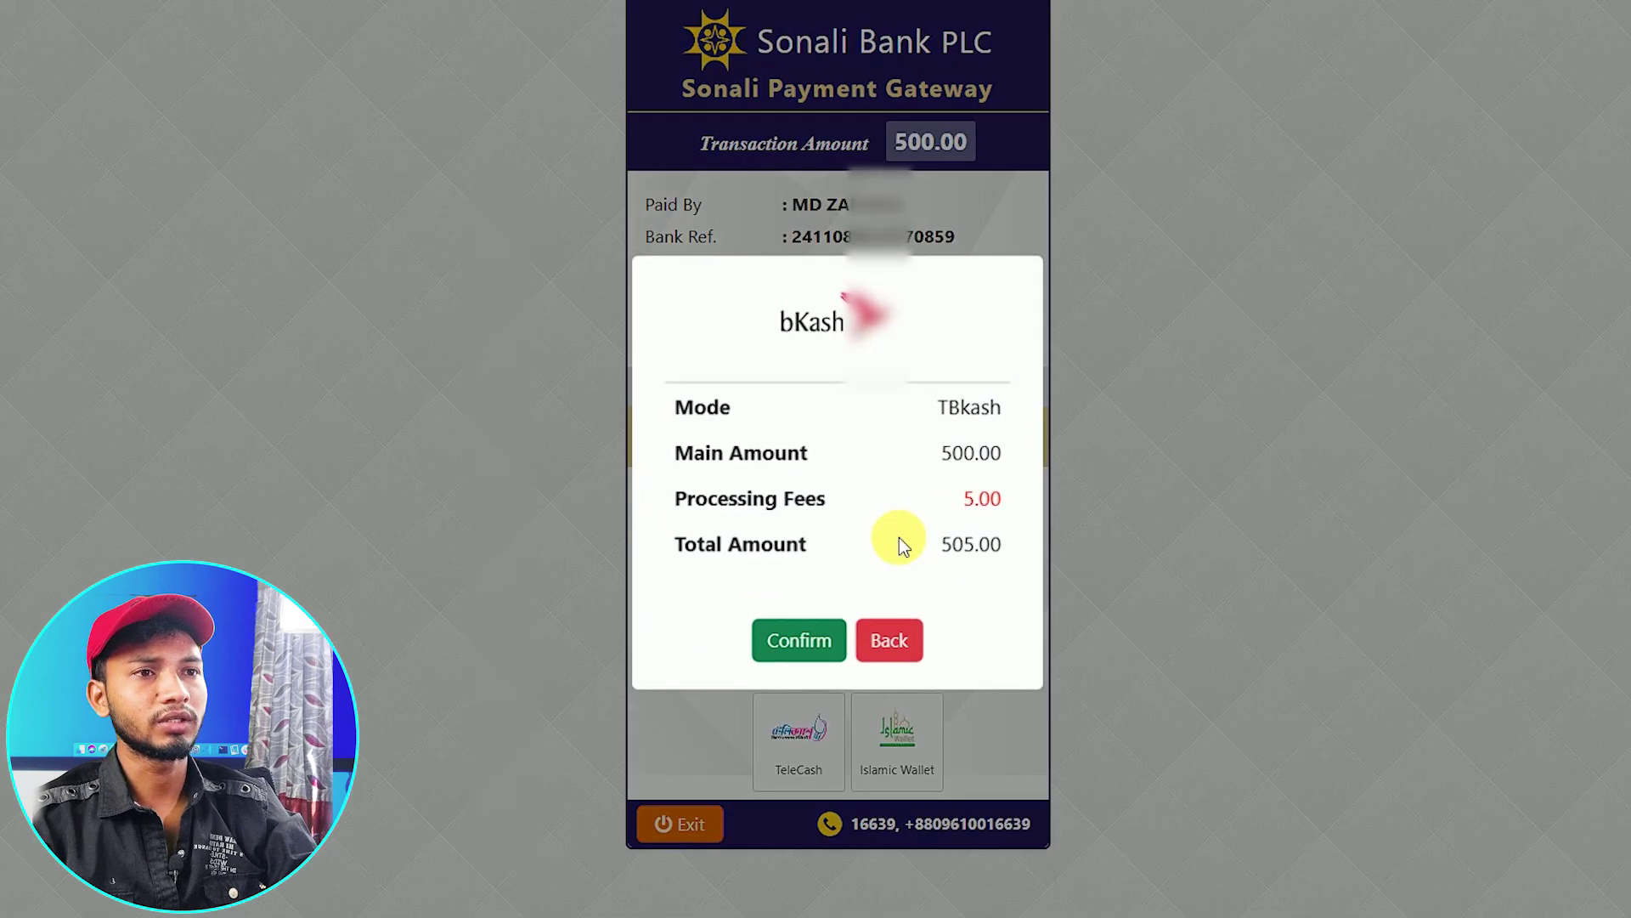
{"action": "left_click", "coordinate": [802, 633]}
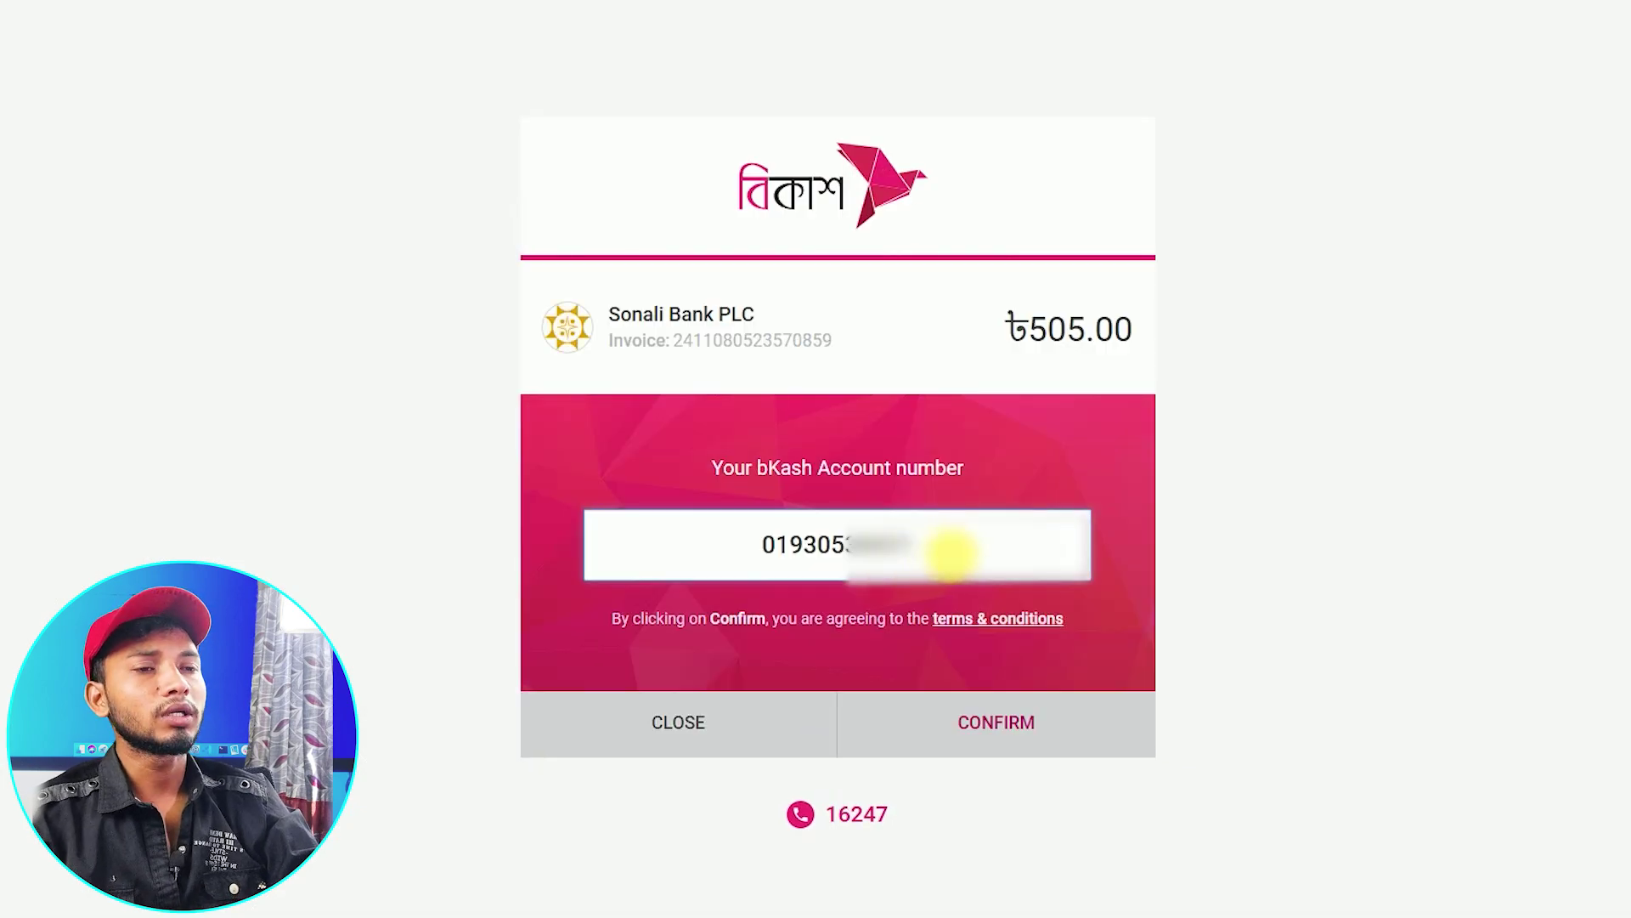
- Authorise the ৳505.00 bKash payment with the account number, SMS verification code and PIN
{"action": "left_click_drag", "start_coordinate": [906, 553], "coordinate": [708, 549]}
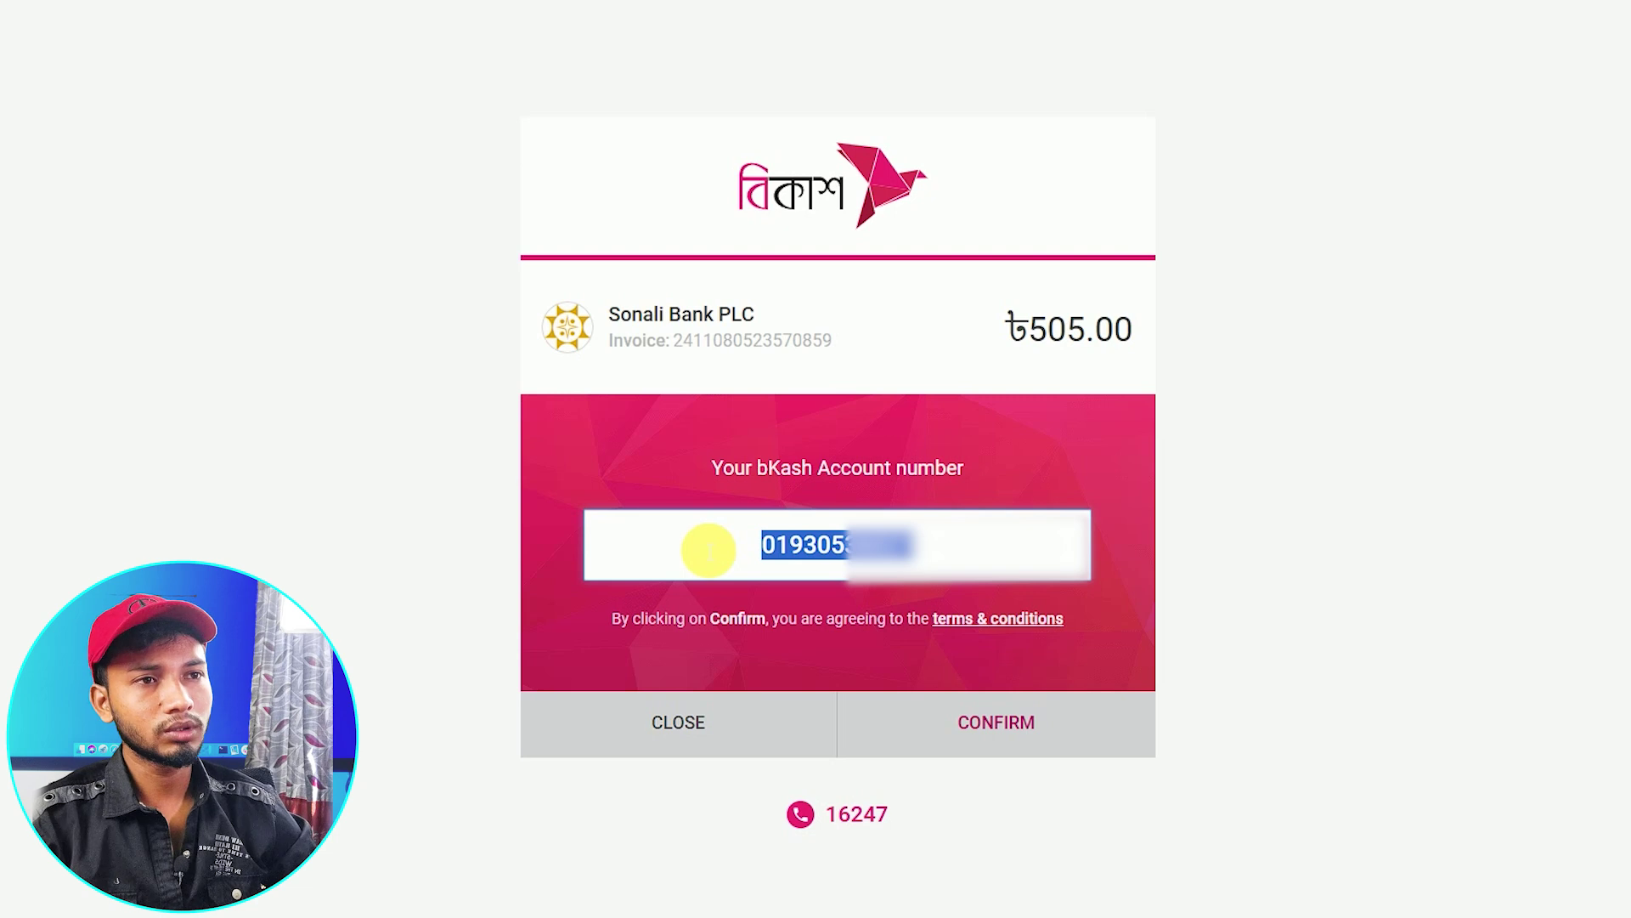
{"action": "key", "text": "ctrl+v"}
{"action": "key", "text": "Return"}
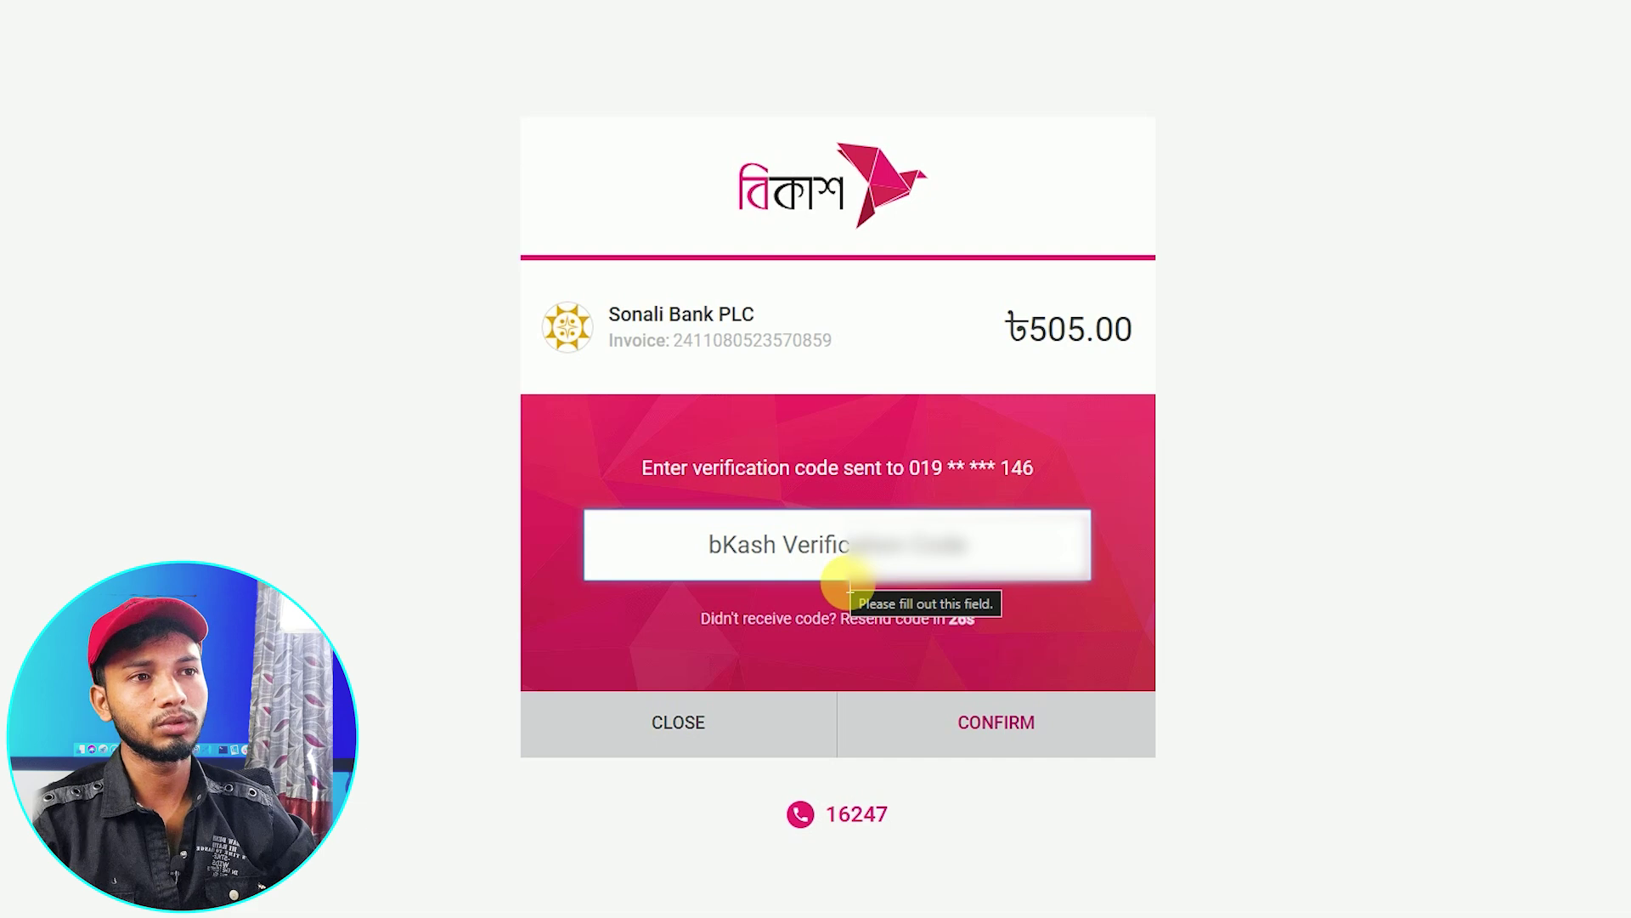
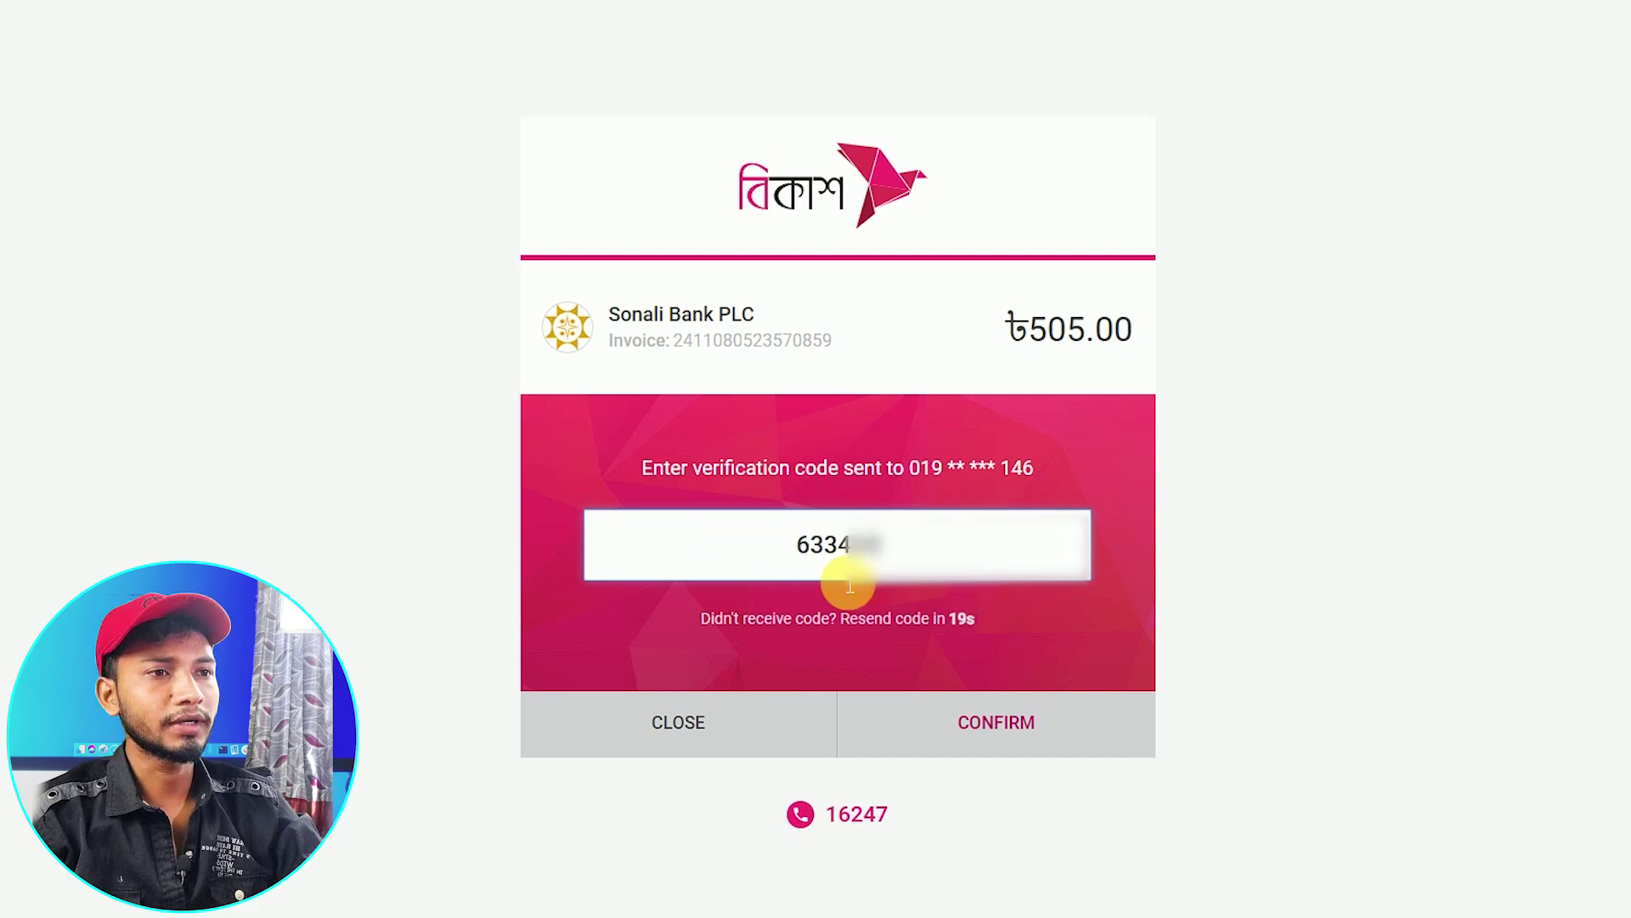
{"action": "left_click", "coordinate": [928, 711]}
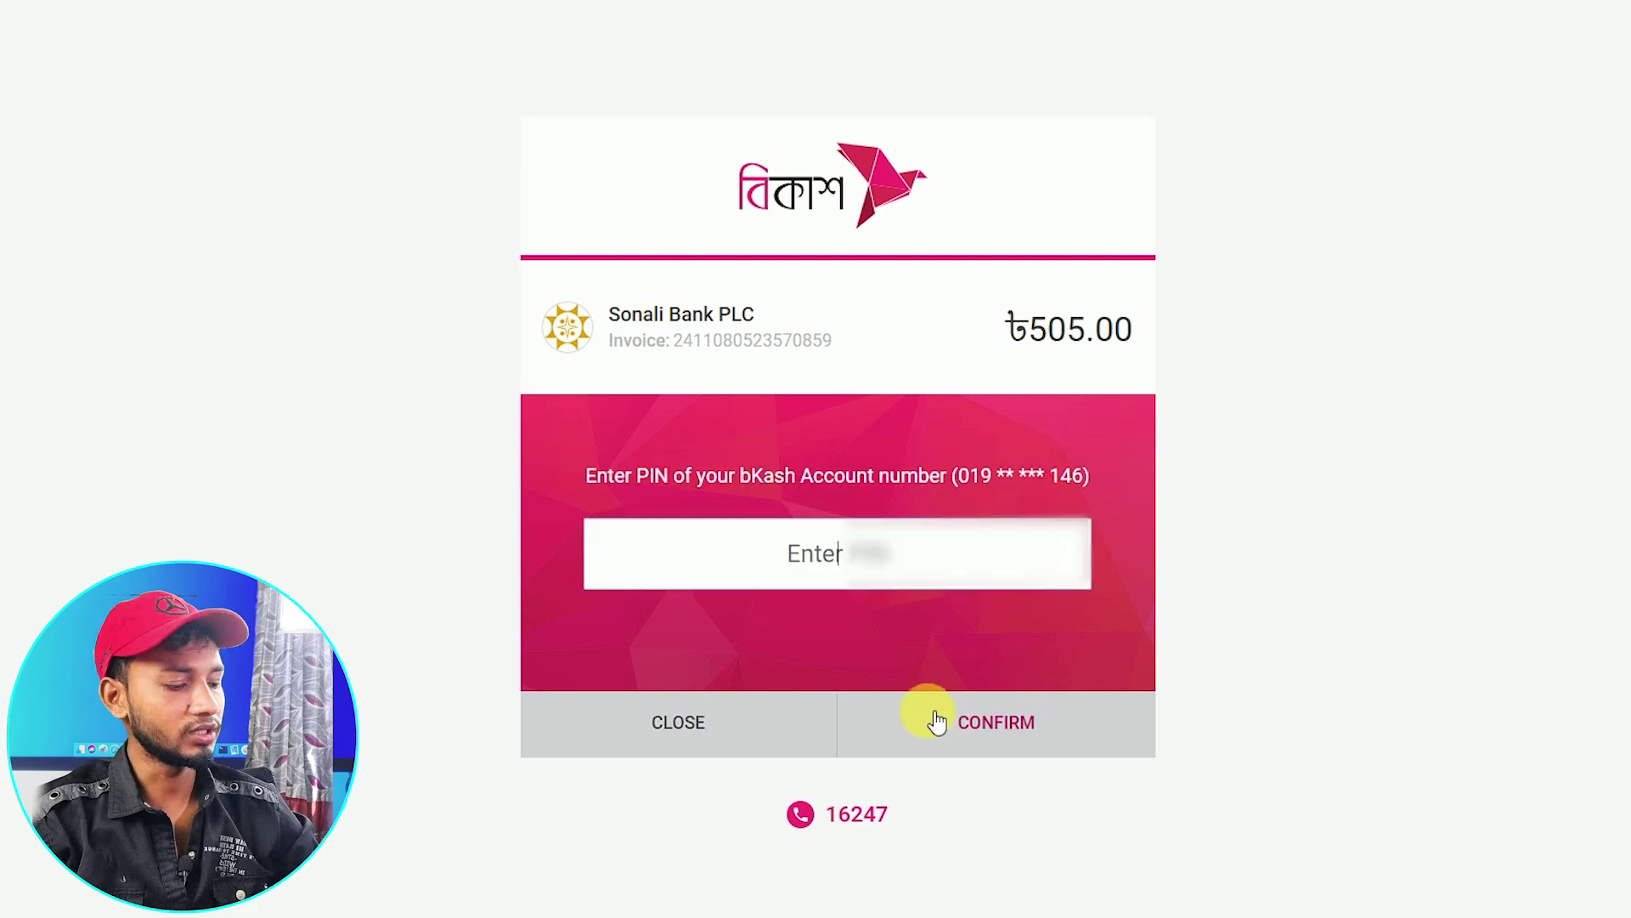
{"action": "type", "text": "*****"}
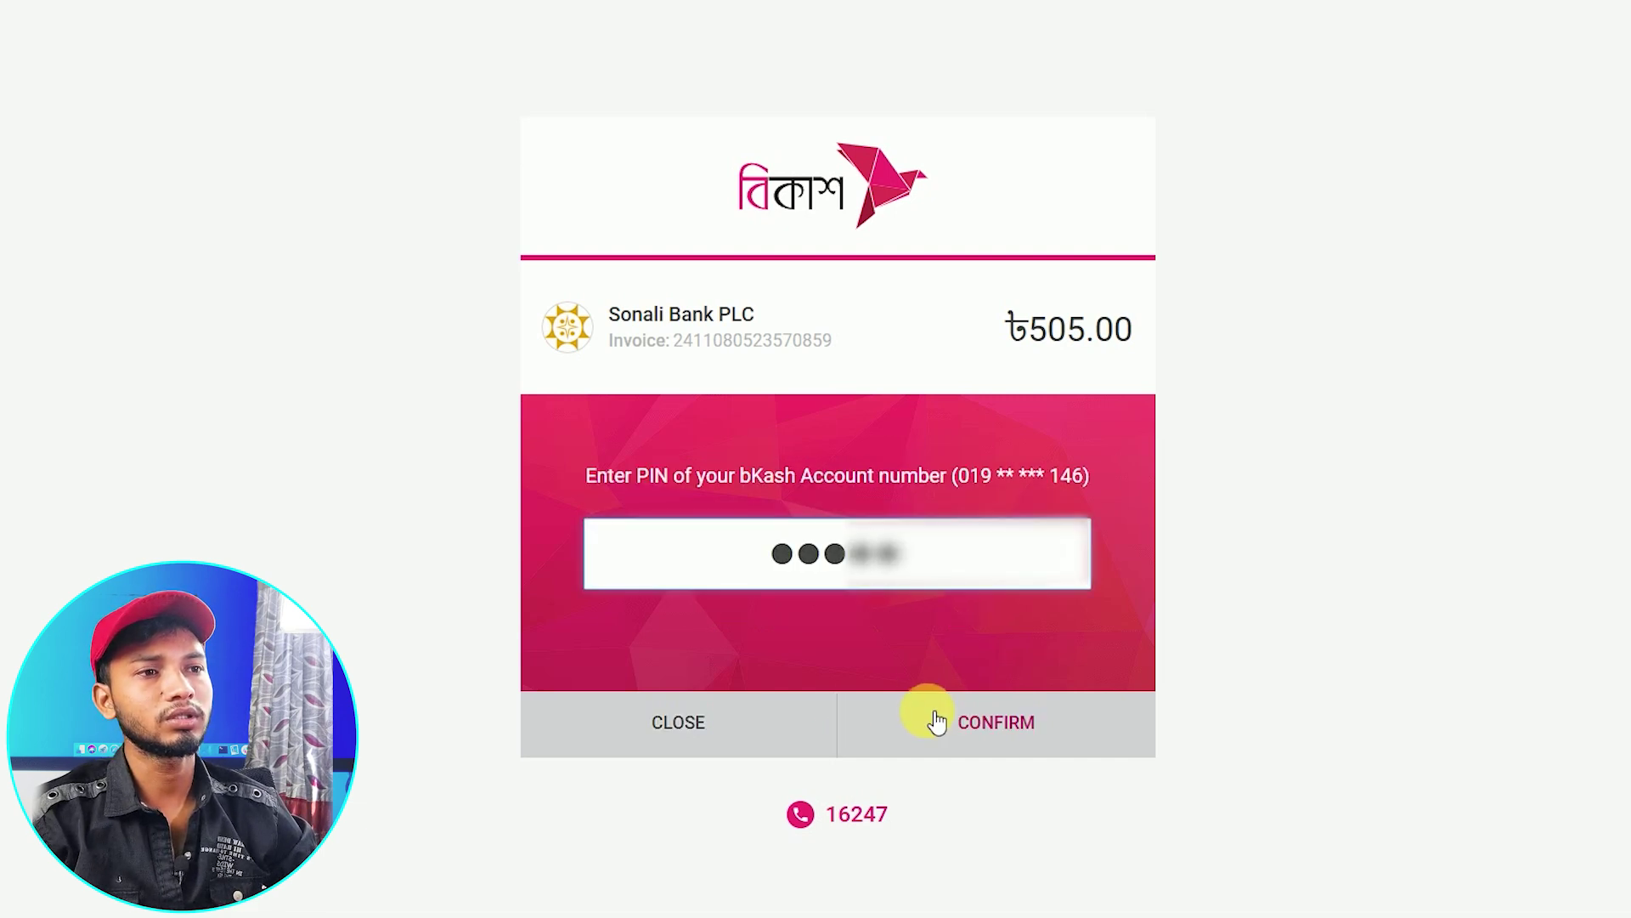
{"action": "left_click", "coordinate": [932, 719]}
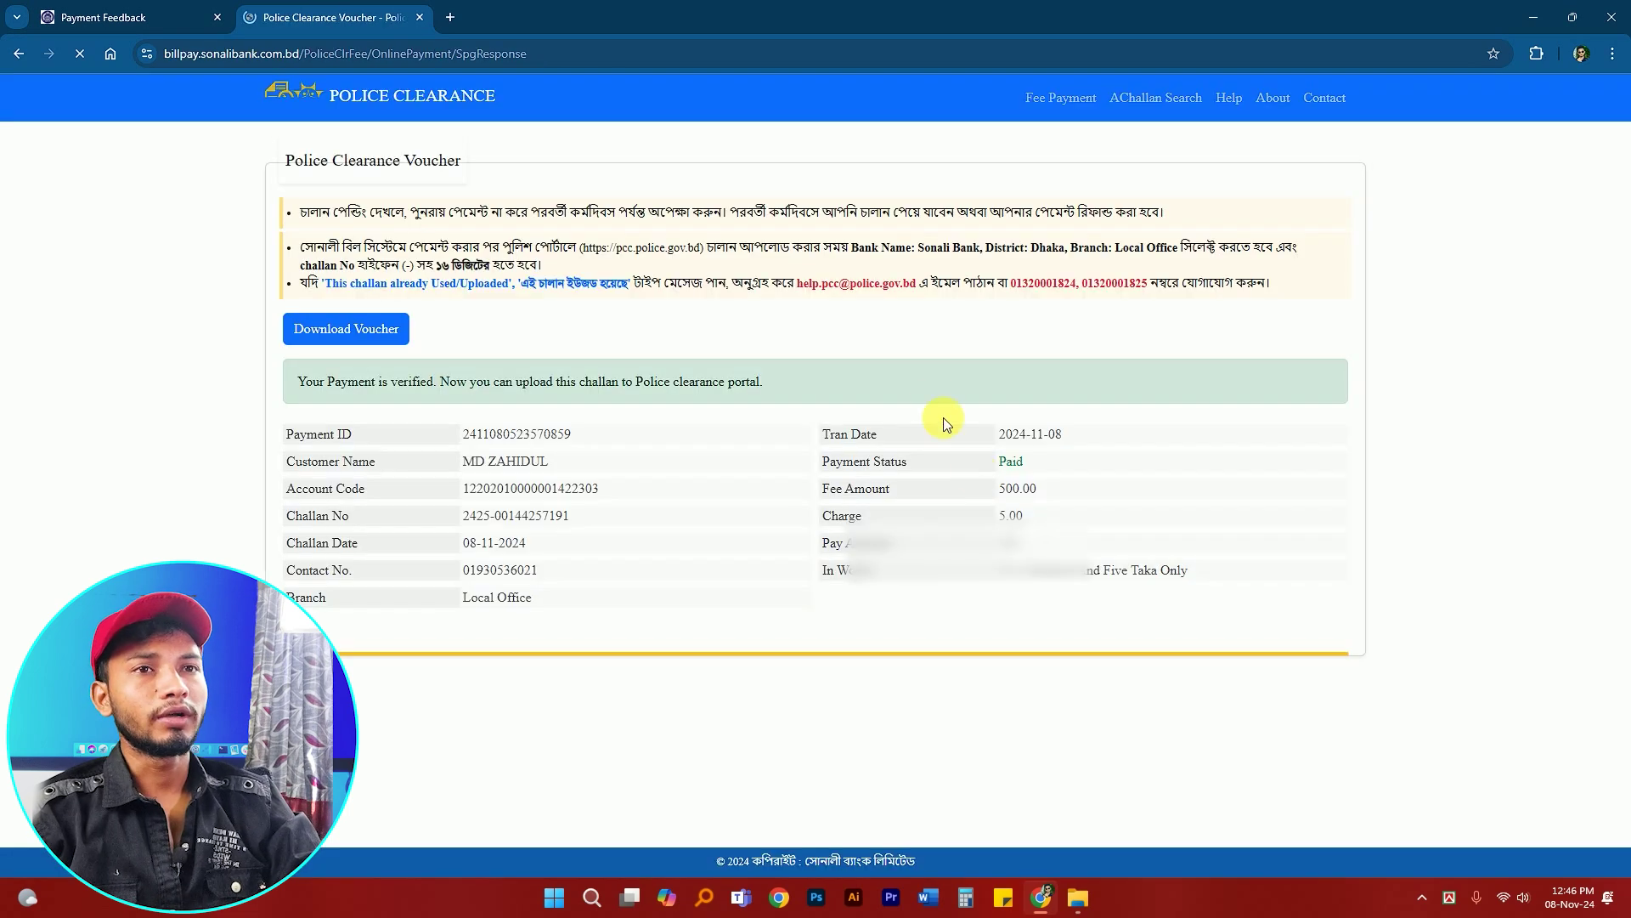
- Download the paid challan voucher from Sonali Bank billpay as a PDF
{"action": "left_click", "coordinate": [360, 329]}
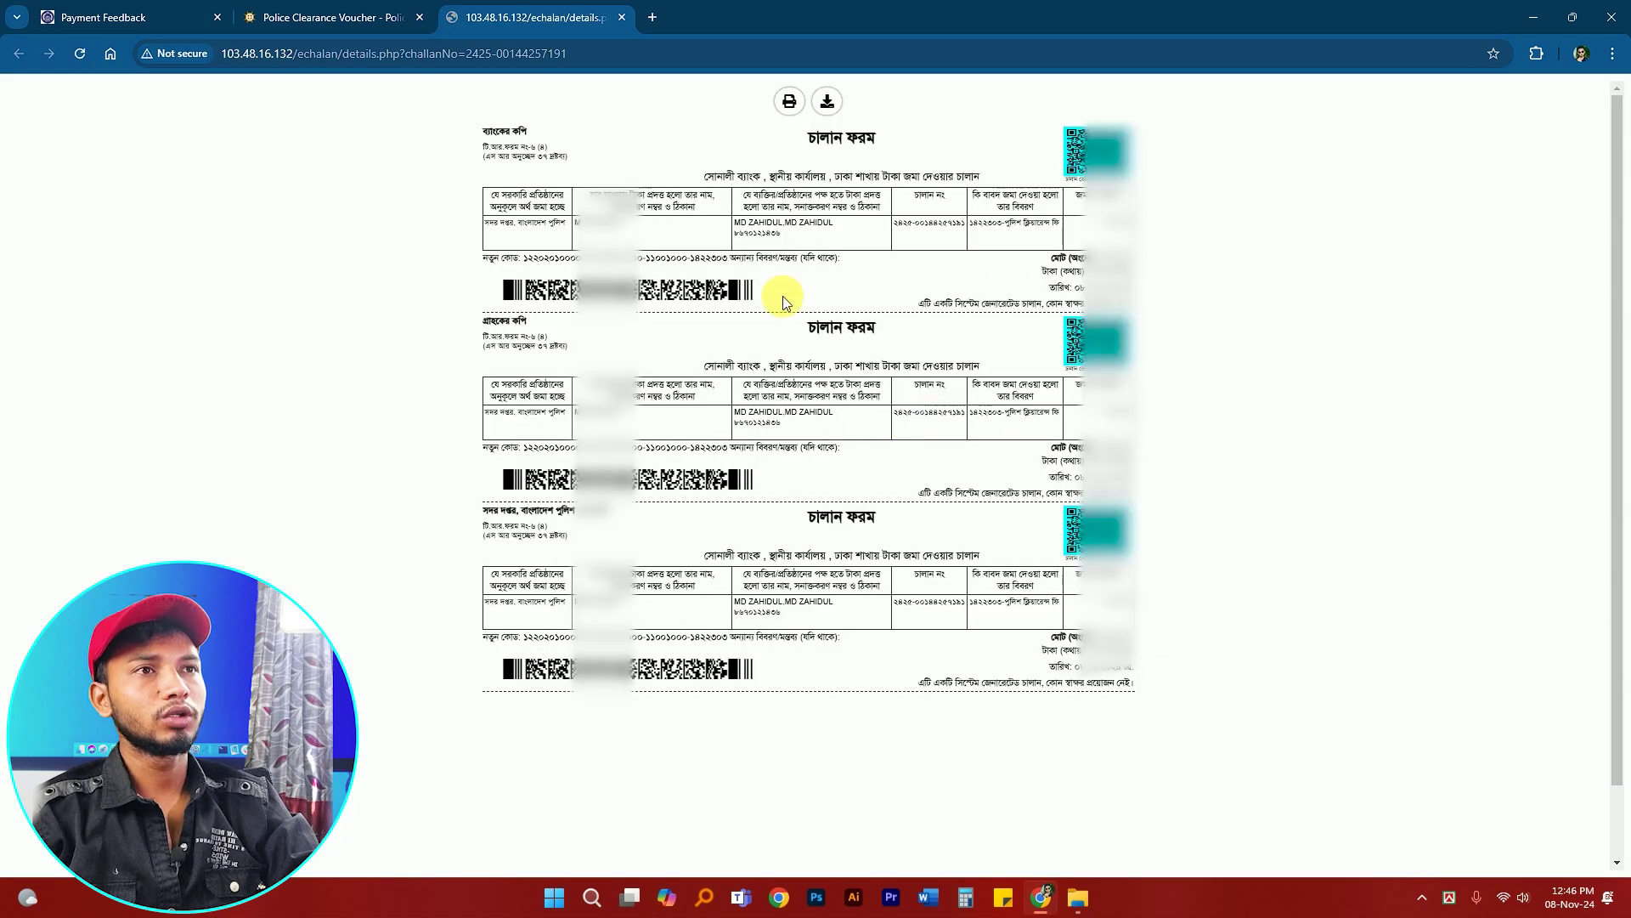
{"action": "left_click", "coordinate": [829, 108]}
{"action": "left_click", "coordinate": [1506, 91]}
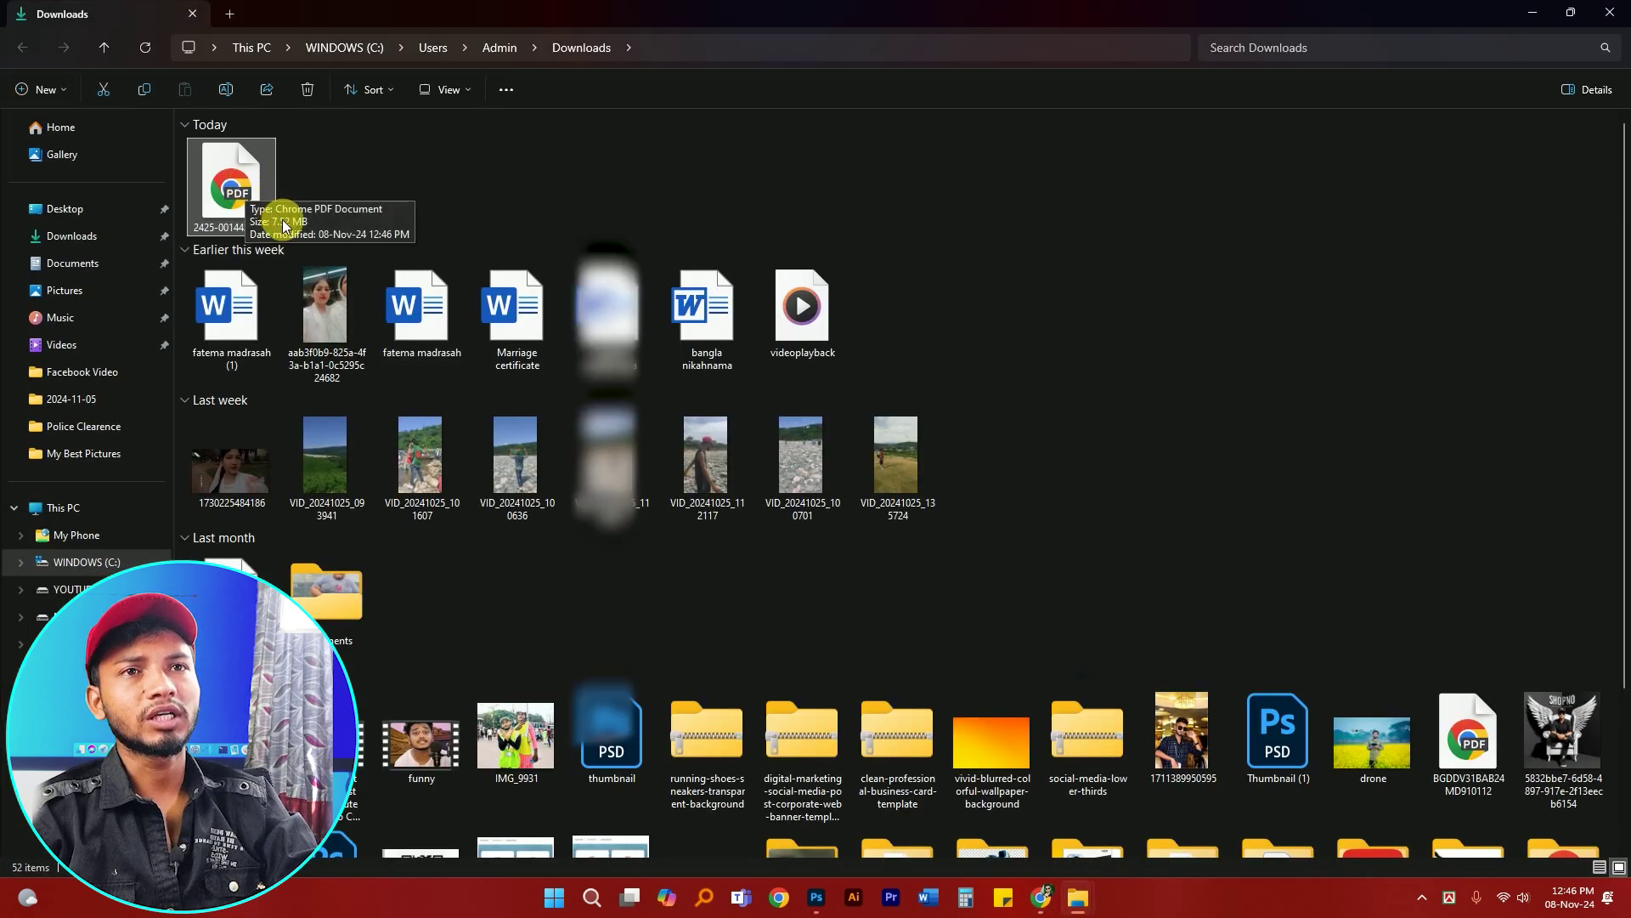
{"action": "left_click_drag", "start_coordinate": [475, 380], "coordinate": [841, 419]}
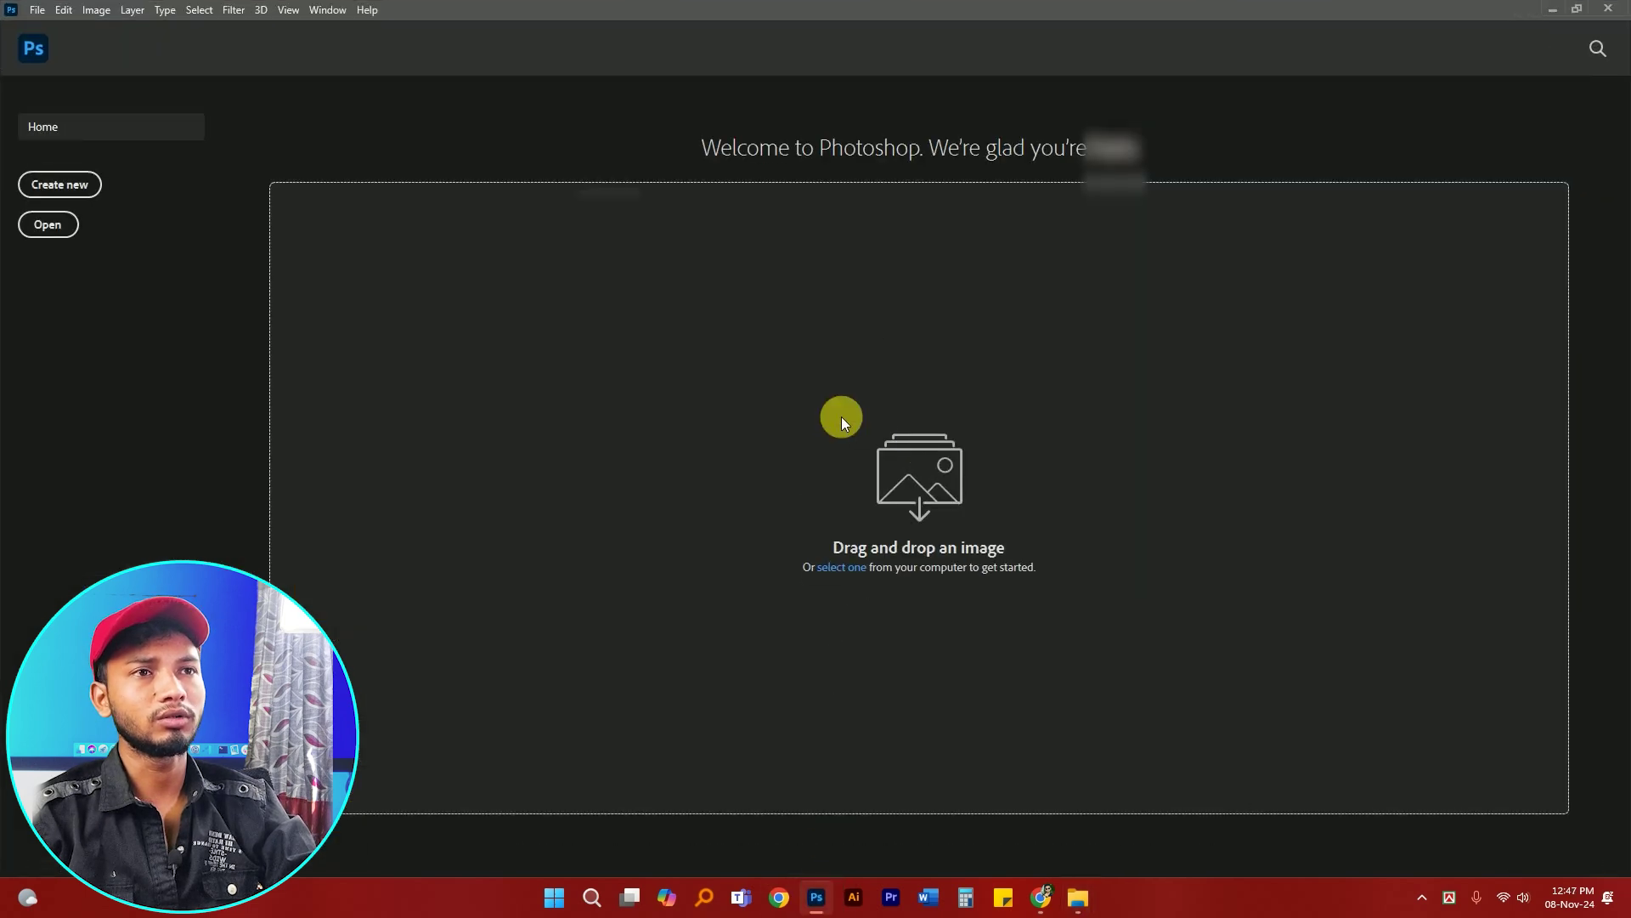
{"action": "key", "text": "ctrl+shift+s"}
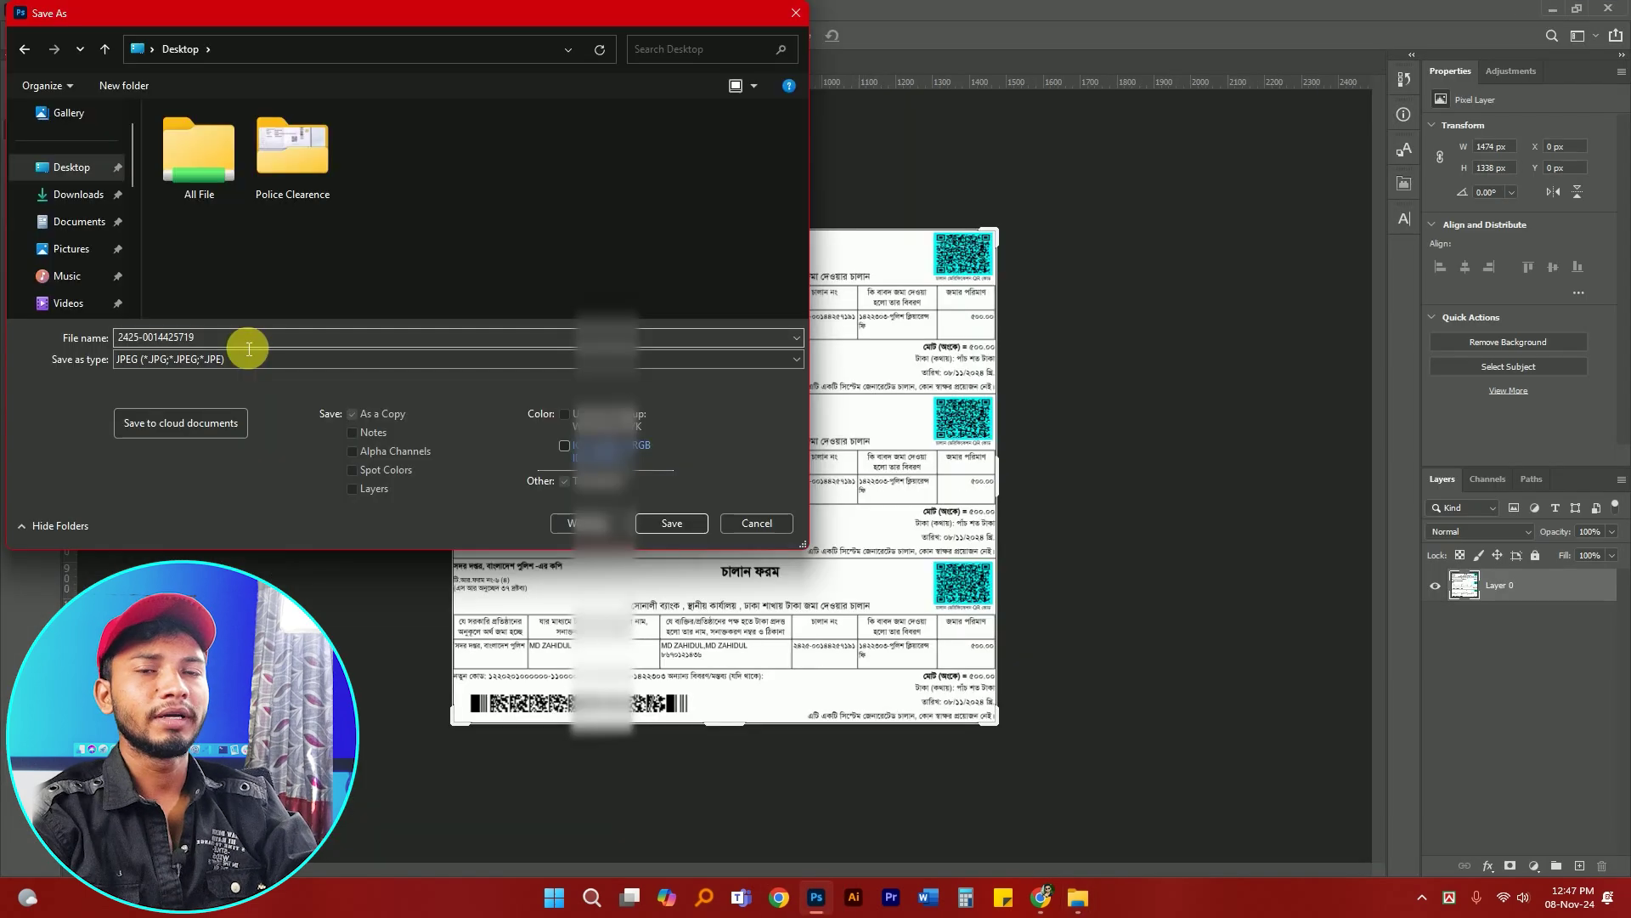
{"action": "left_click", "coordinate": [671, 523]}
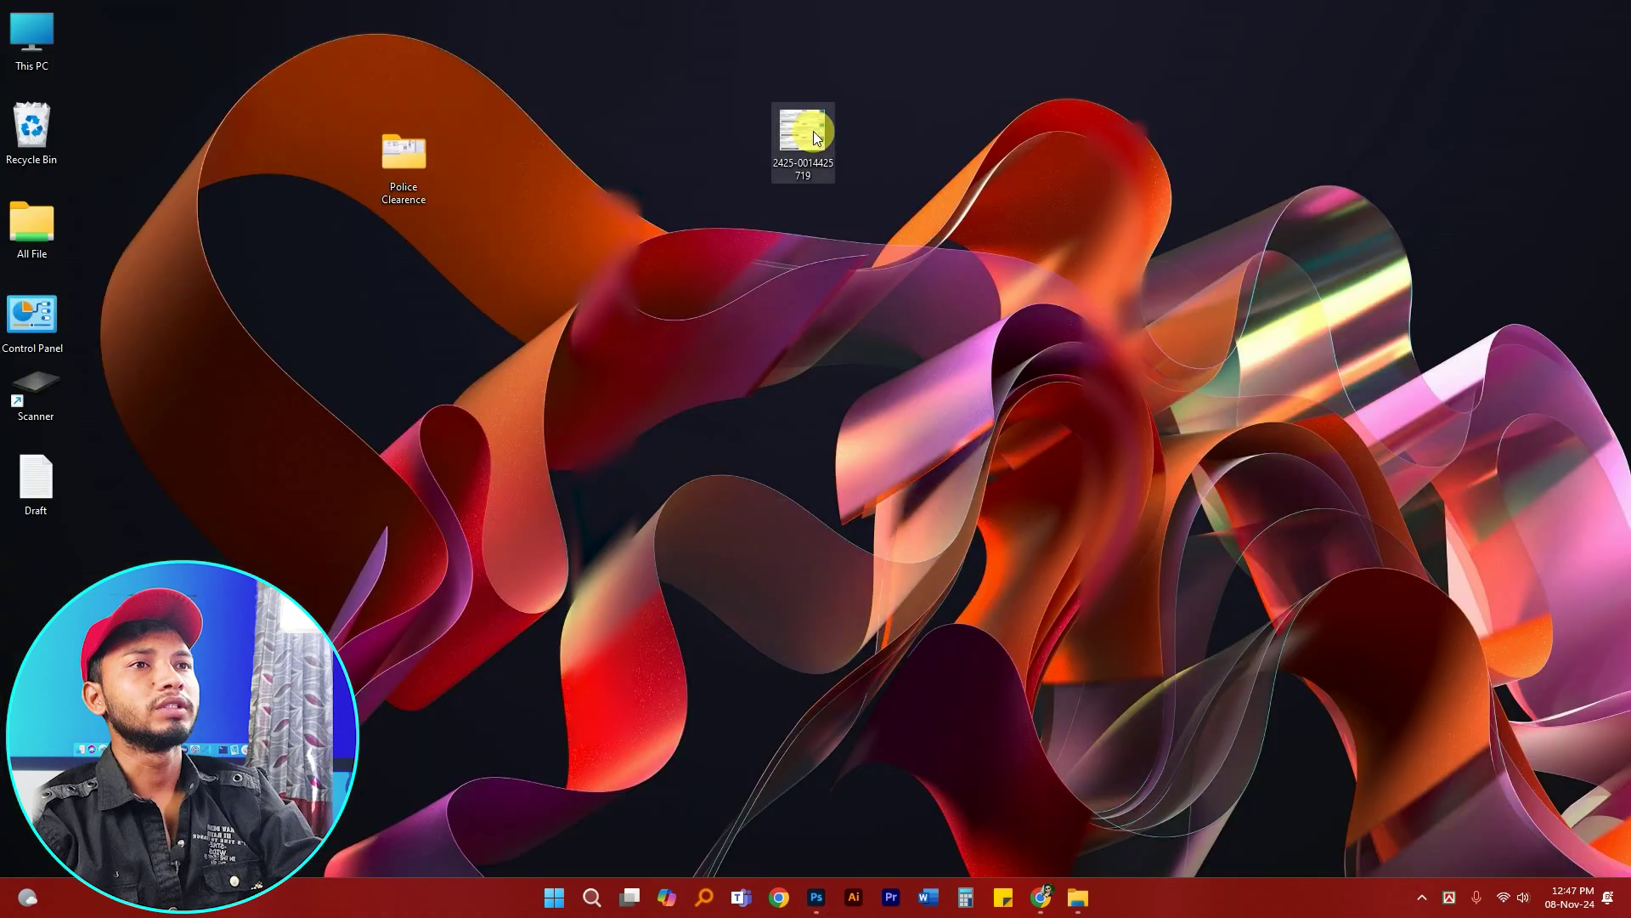
{"action": "left_click", "coordinate": [813, 136]}
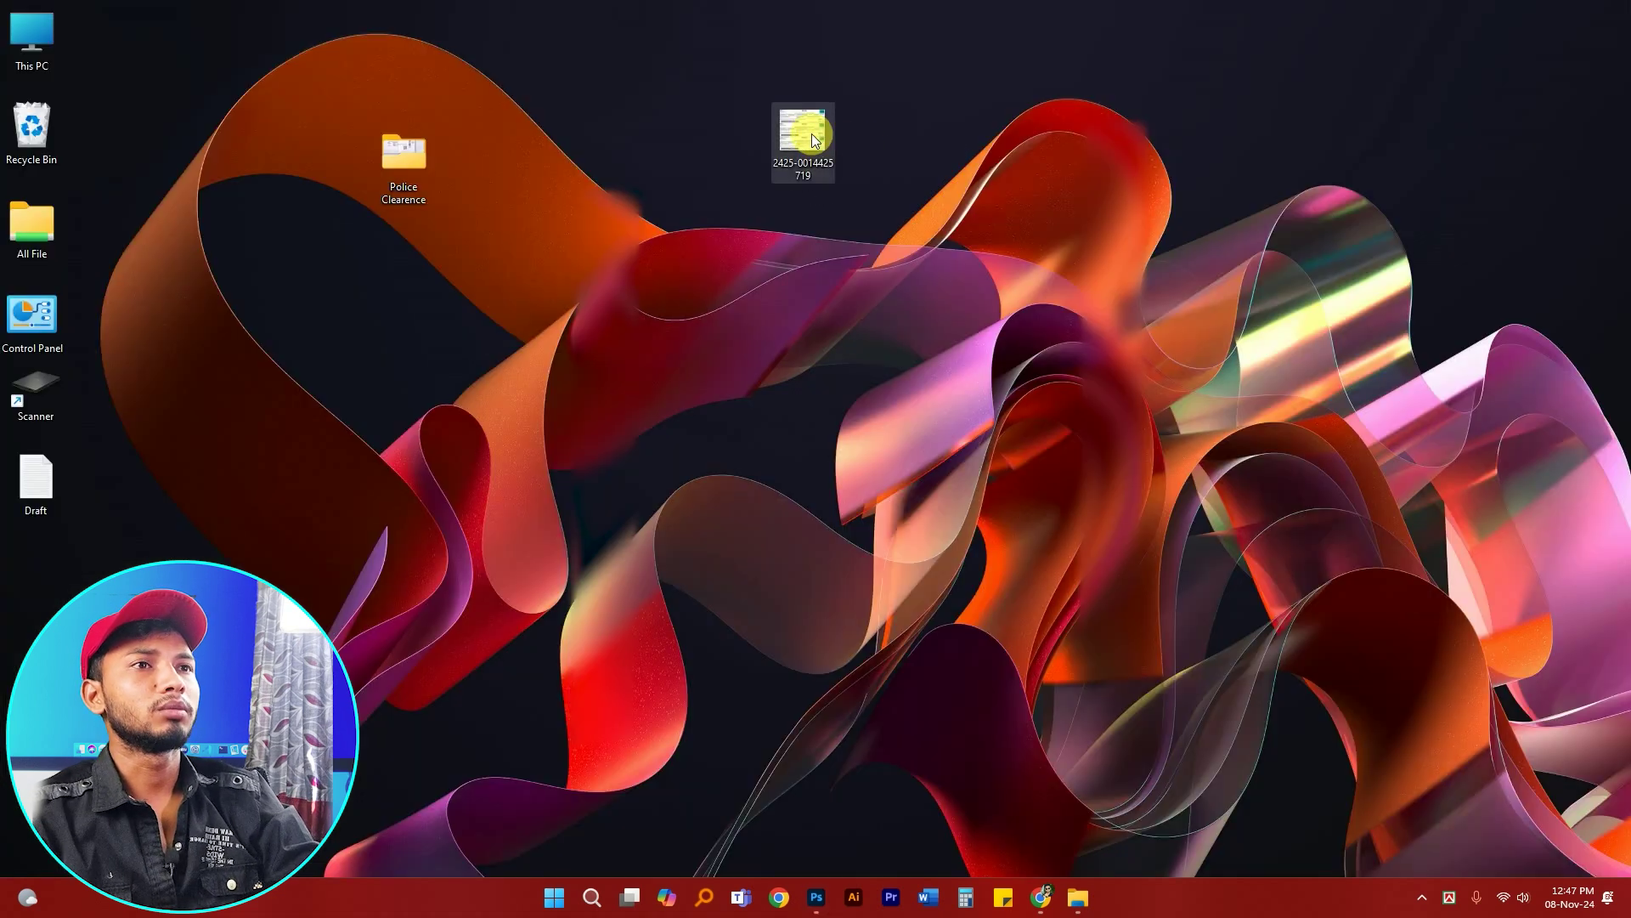
- Return to Chrome's Police Clearance Instruction page in the Payment Feedback tab
{"action": "left_click", "coordinate": [1003, 898]}
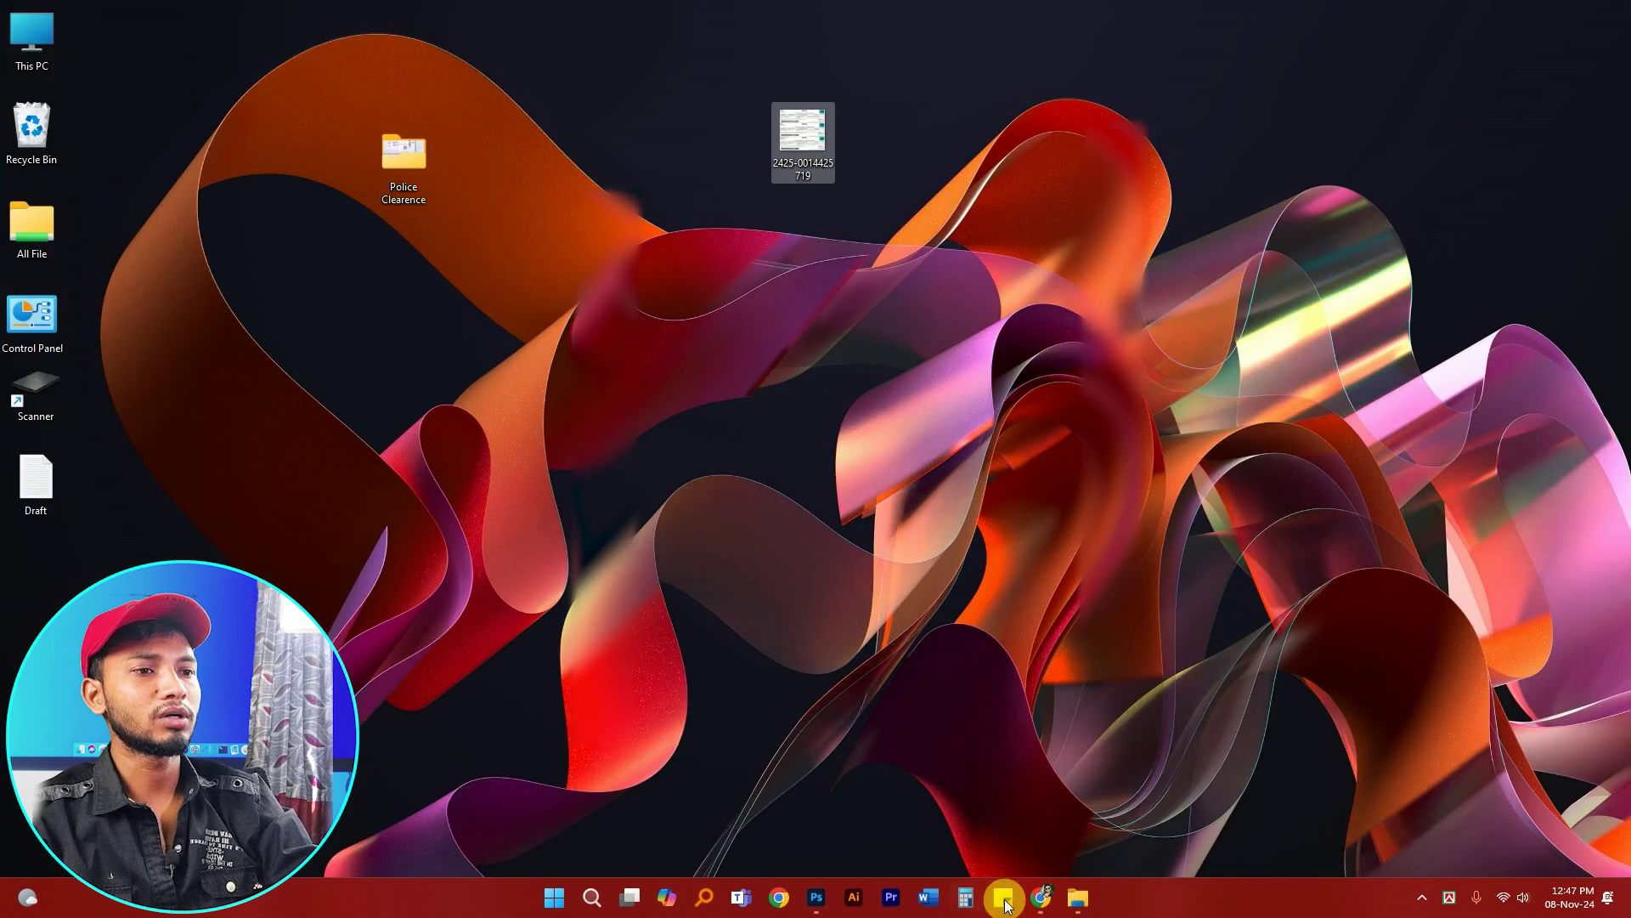
{"action": "mouse_move", "coordinate": [1045, 902]}
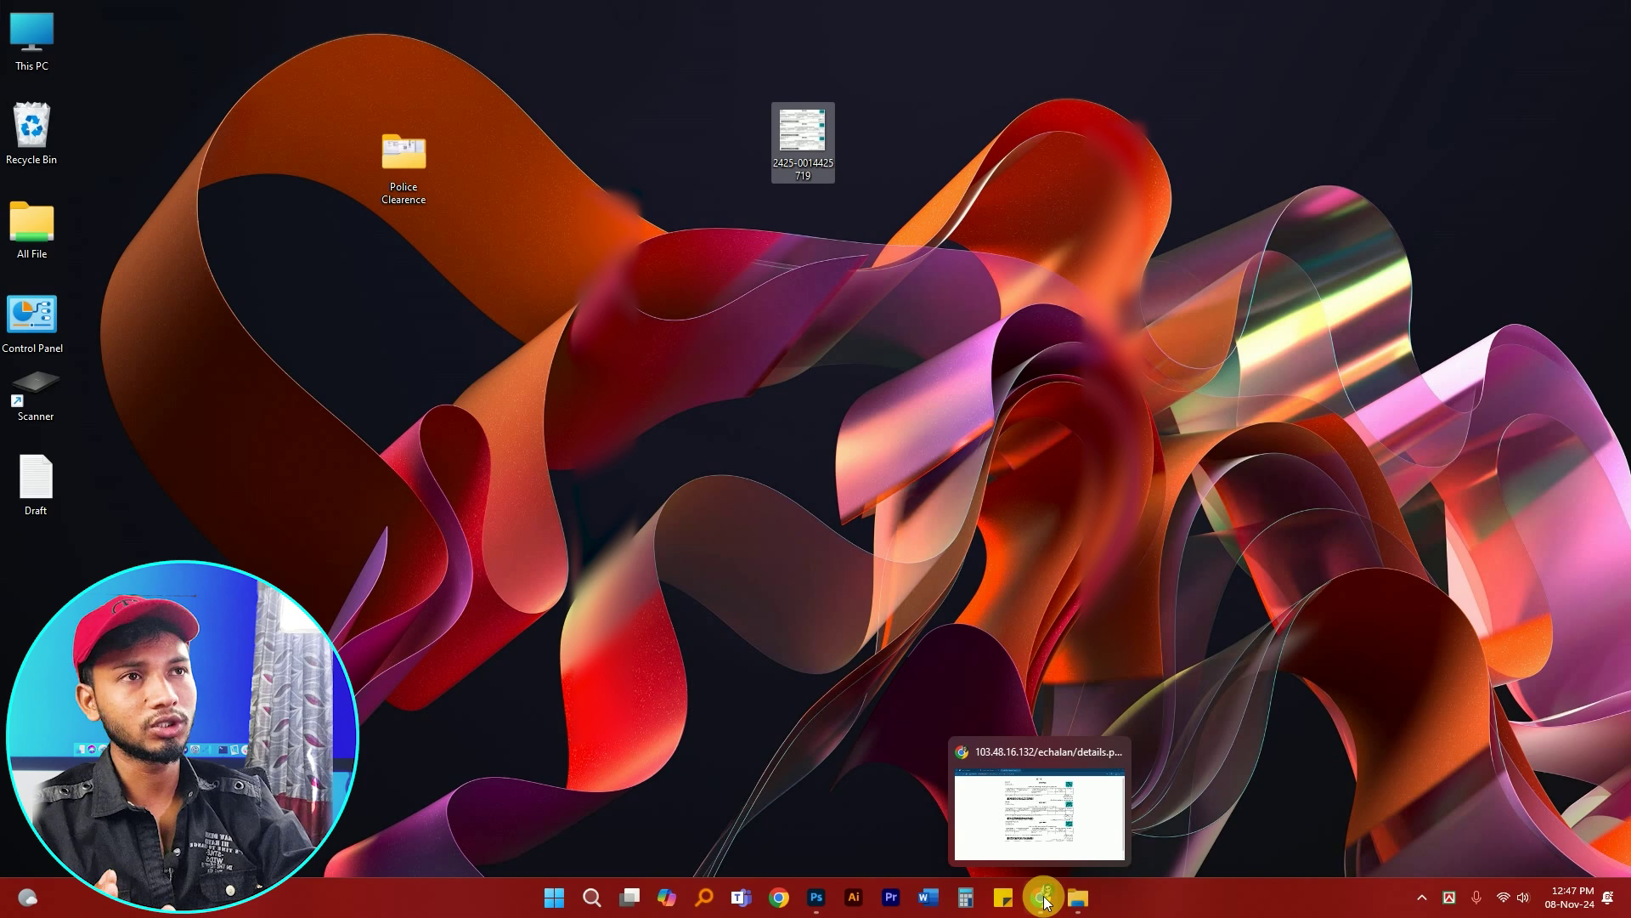
{"action": "left_click", "coordinate": [1045, 902]}
{"action": "left_click", "coordinate": [164, 8]}
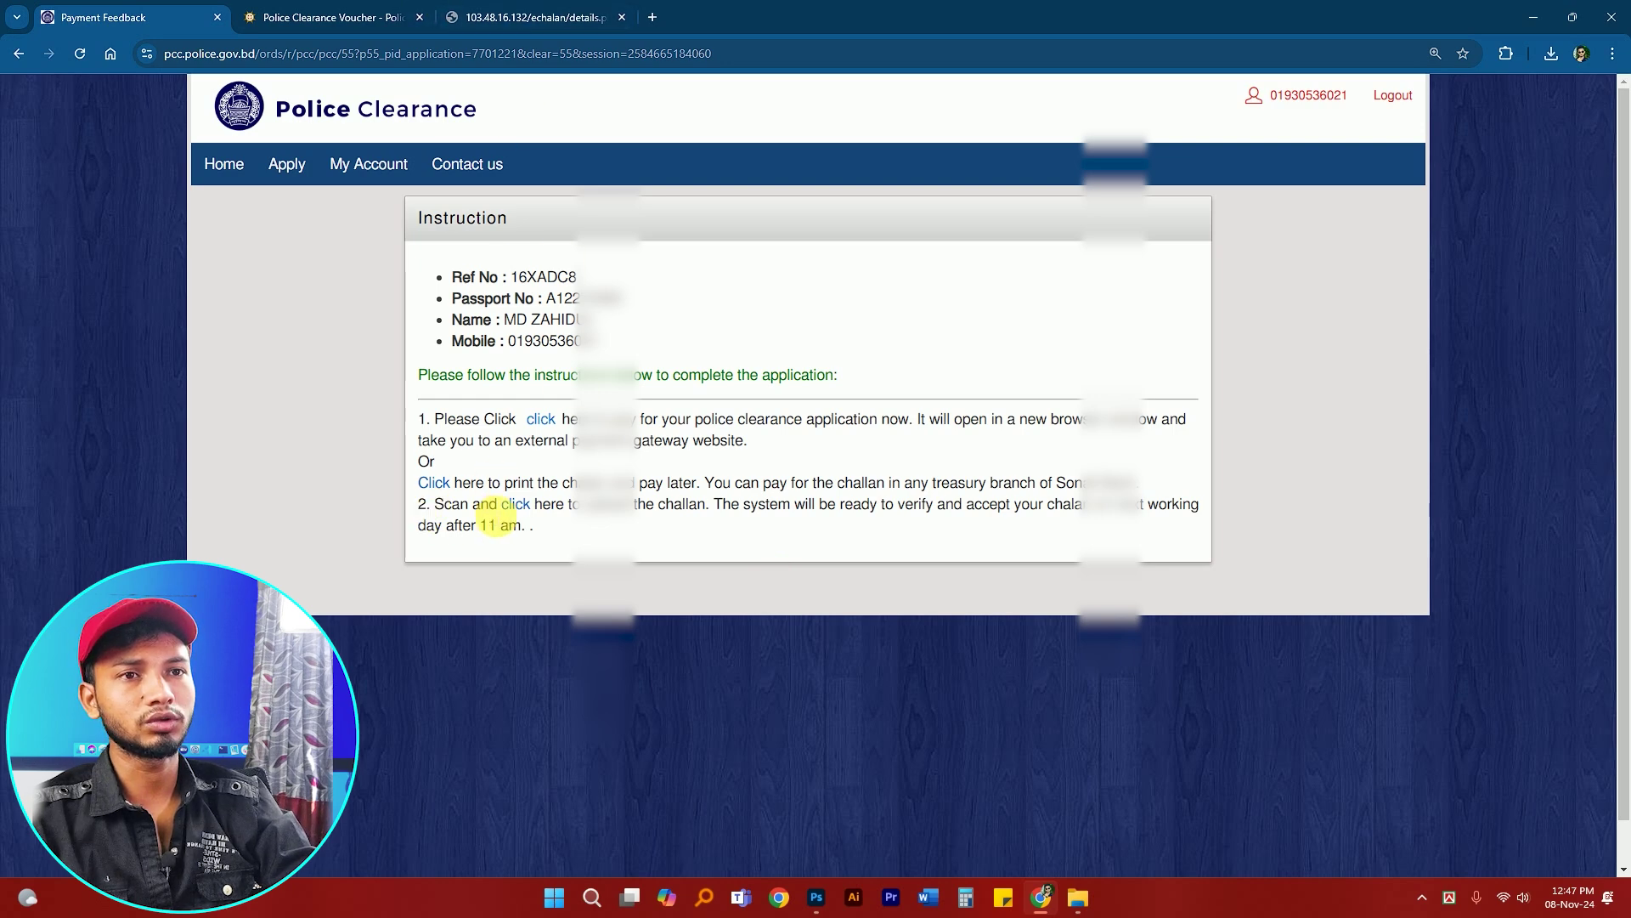
- On the challan upload form, choose SONALI BANK, DHAKA district and LOCAL OFFICE BRANCH
{"action": "left_click", "coordinate": [526, 510]}
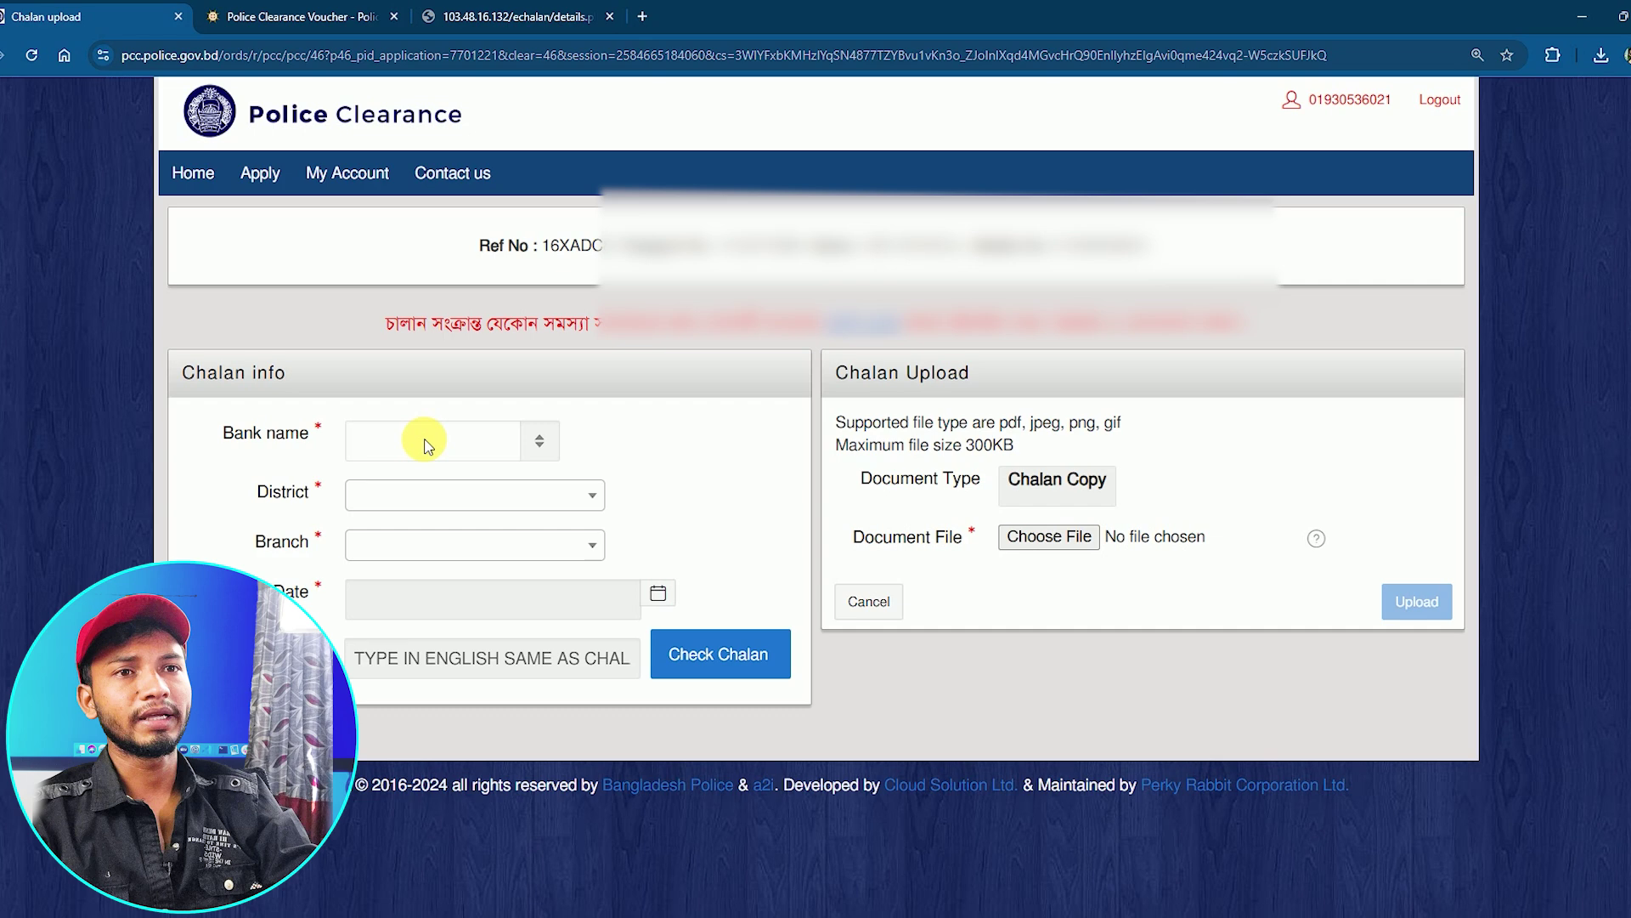
{"action": "left_click", "coordinate": [447, 415]}
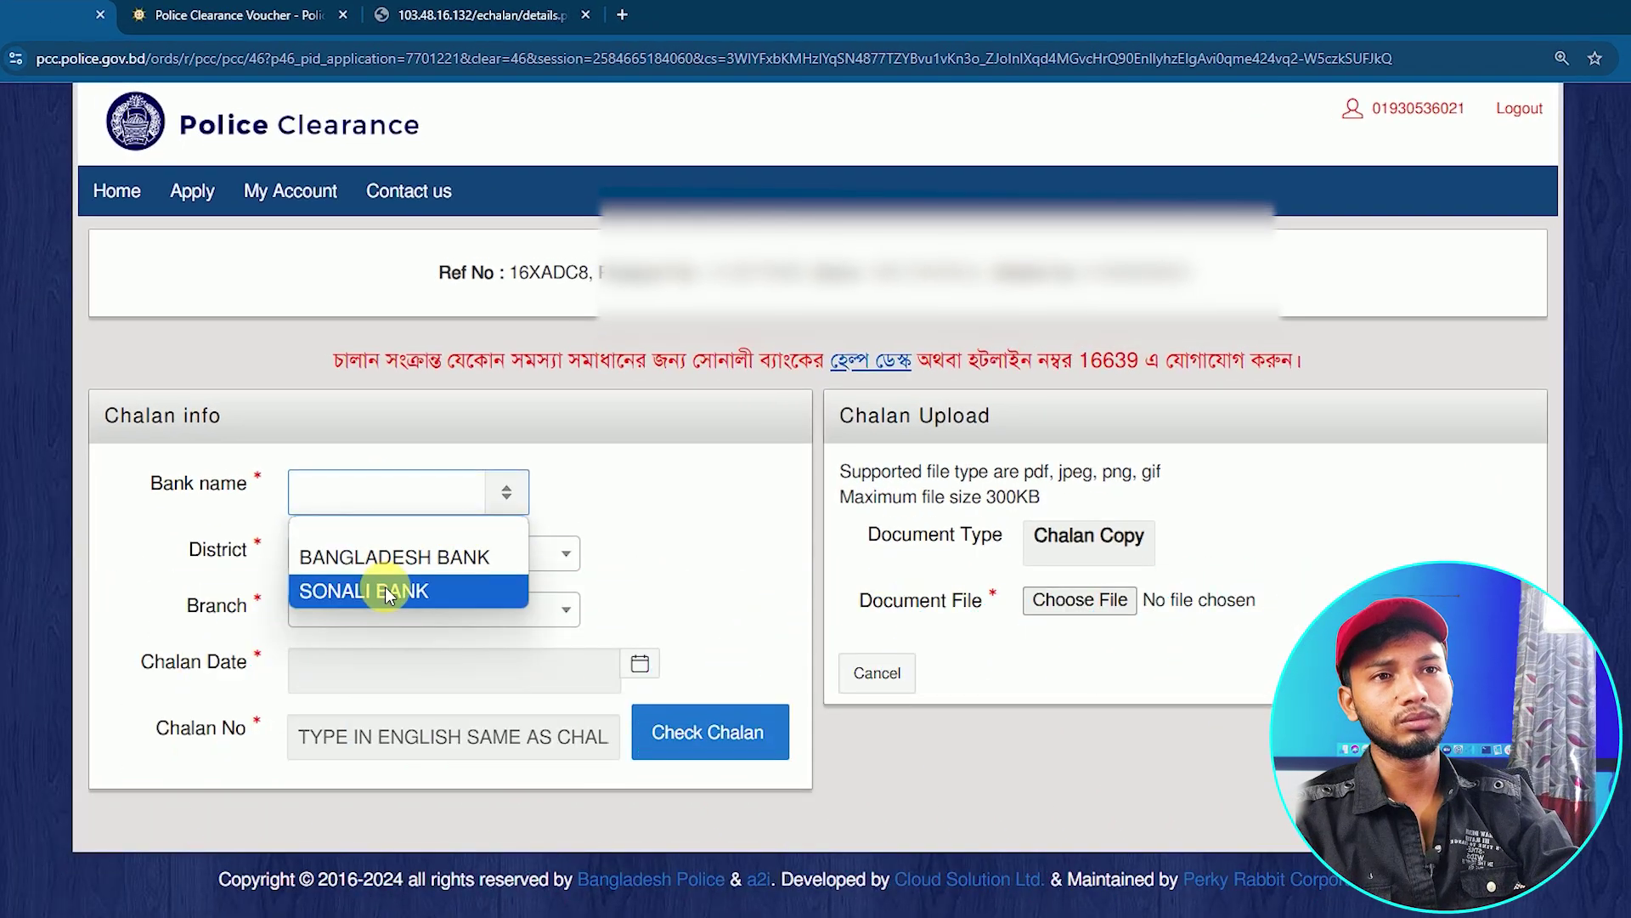
{"action": "left_click", "coordinate": [388, 592]}
{"action": "left_click", "coordinate": [387, 567]}
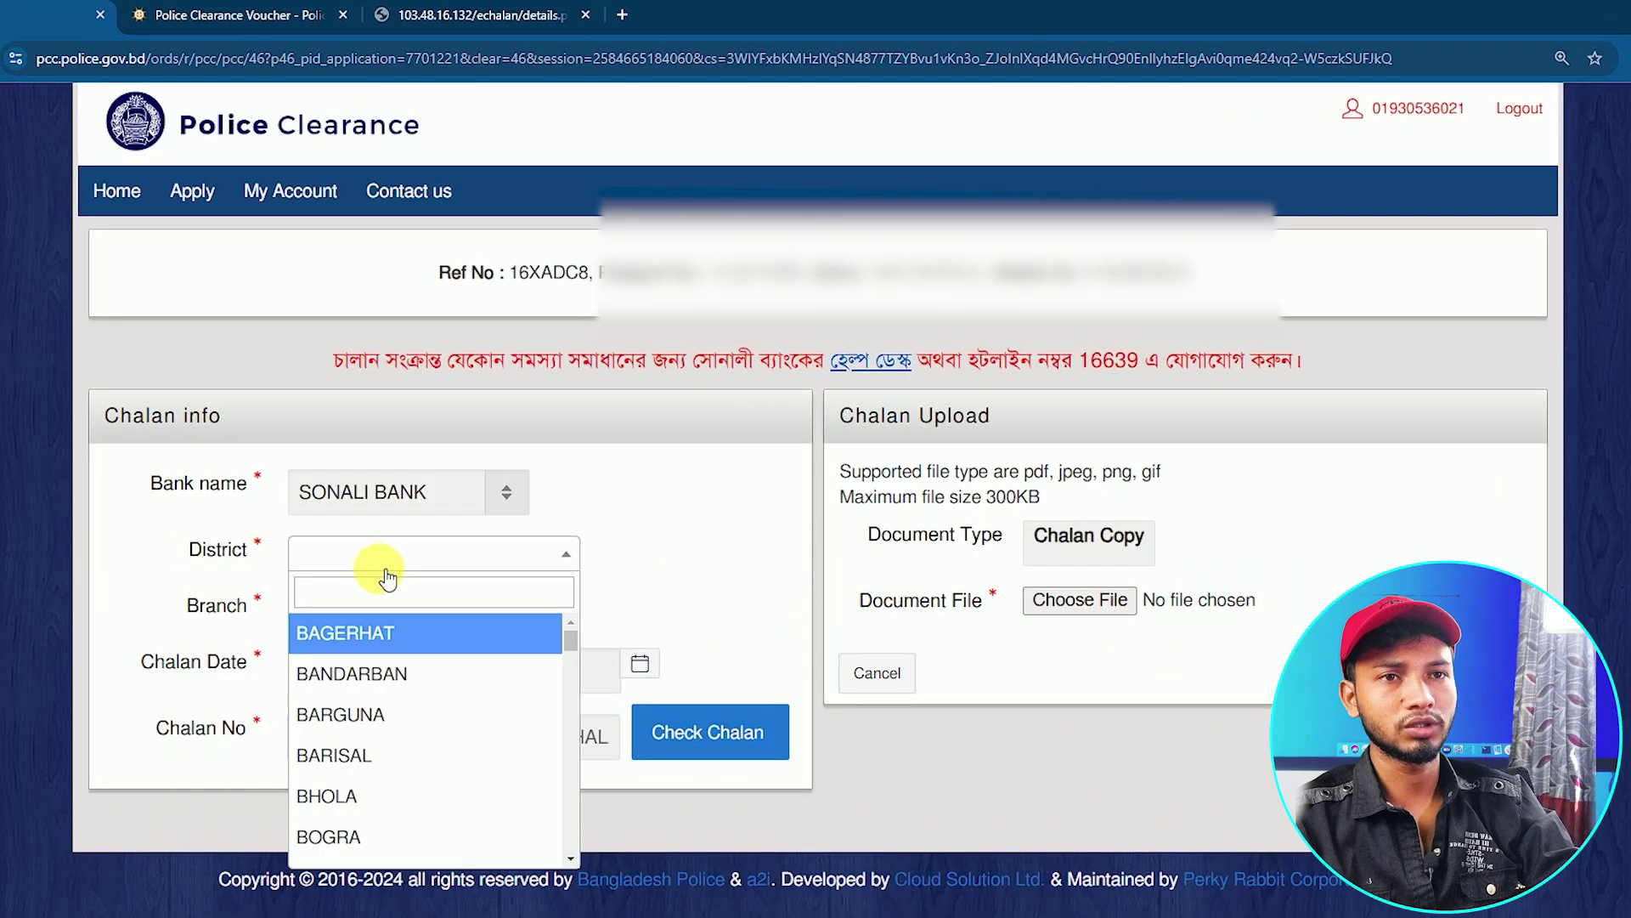
{"action": "left_click", "coordinate": [346, 600]}
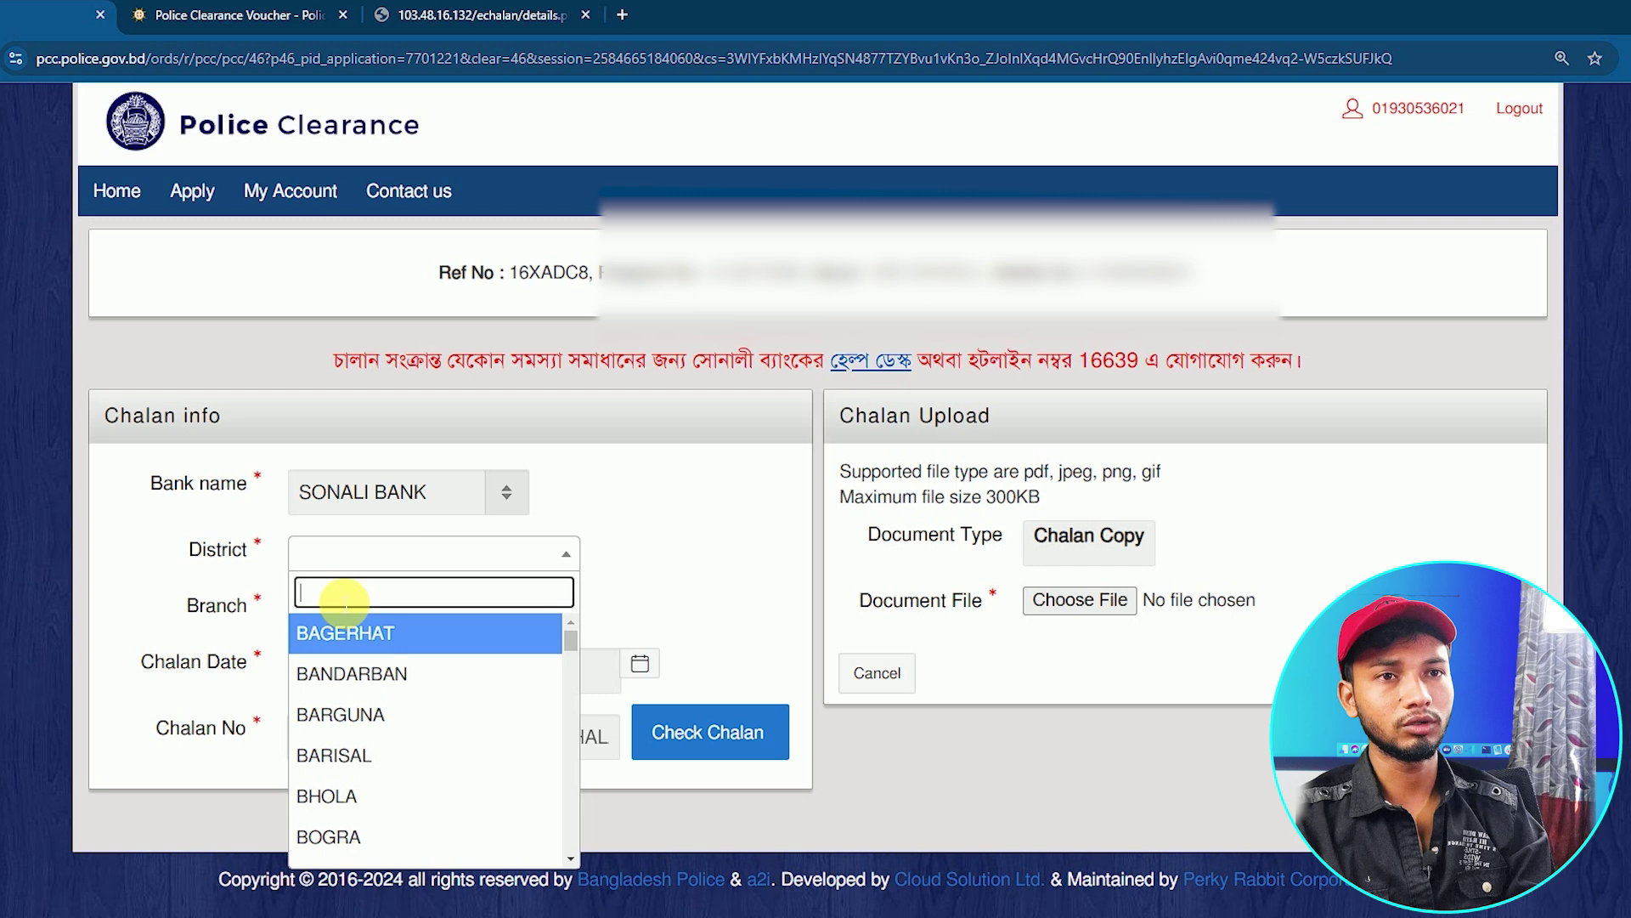
{"action": "type", "text": "dha"}
{"action": "left_click", "coordinate": [352, 629]}
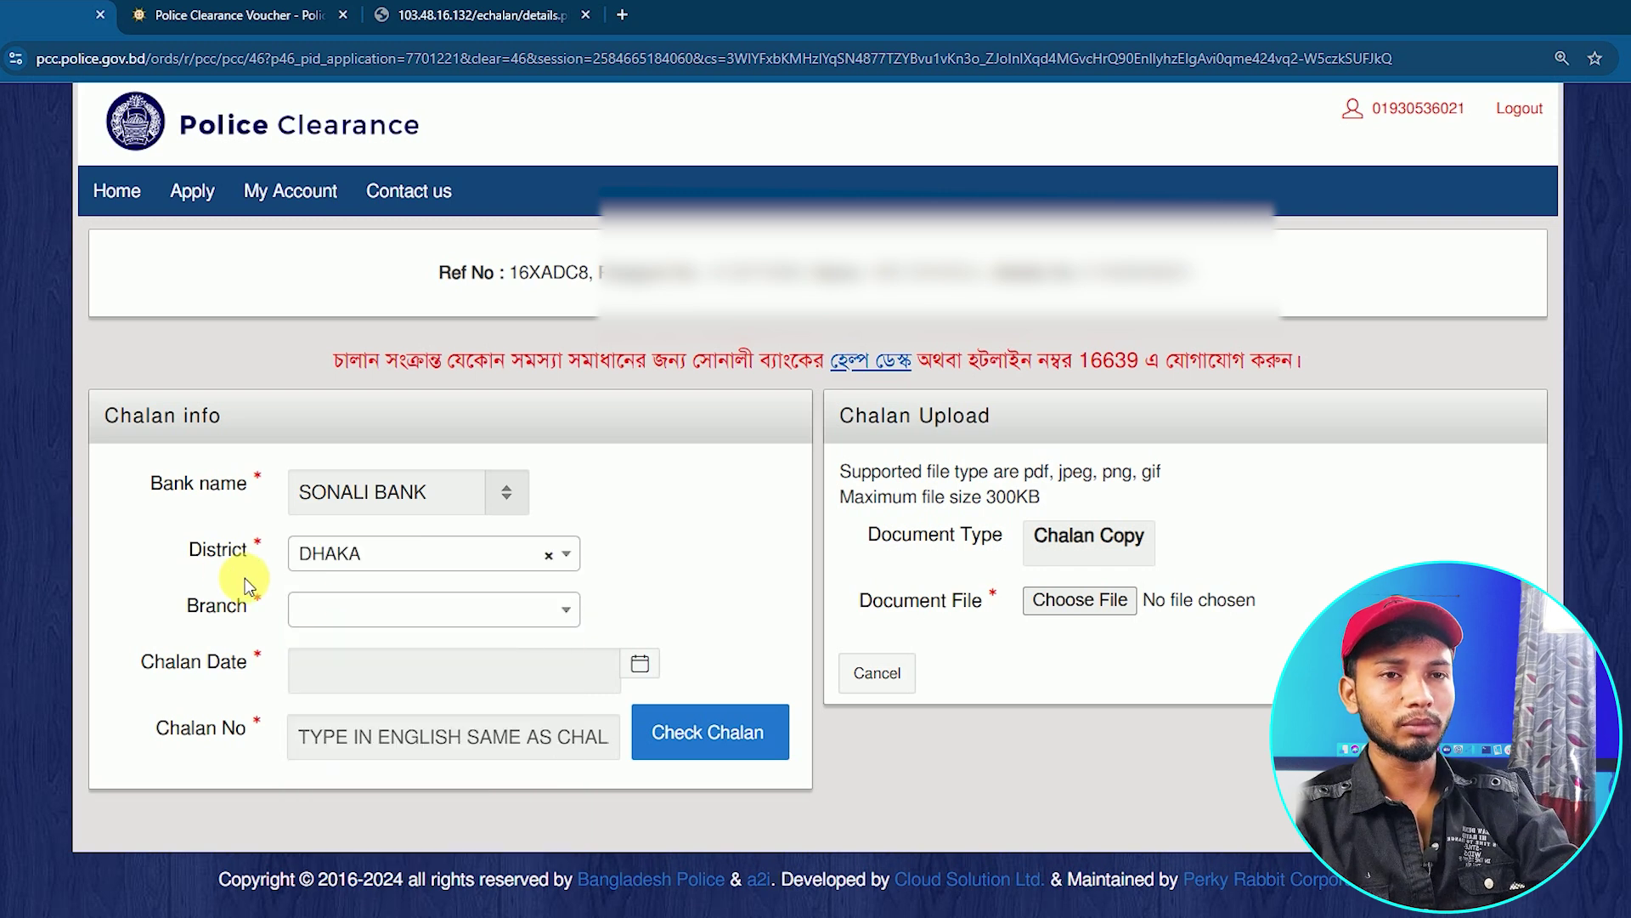
{"action": "left_click", "coordinate": [357, 611]}
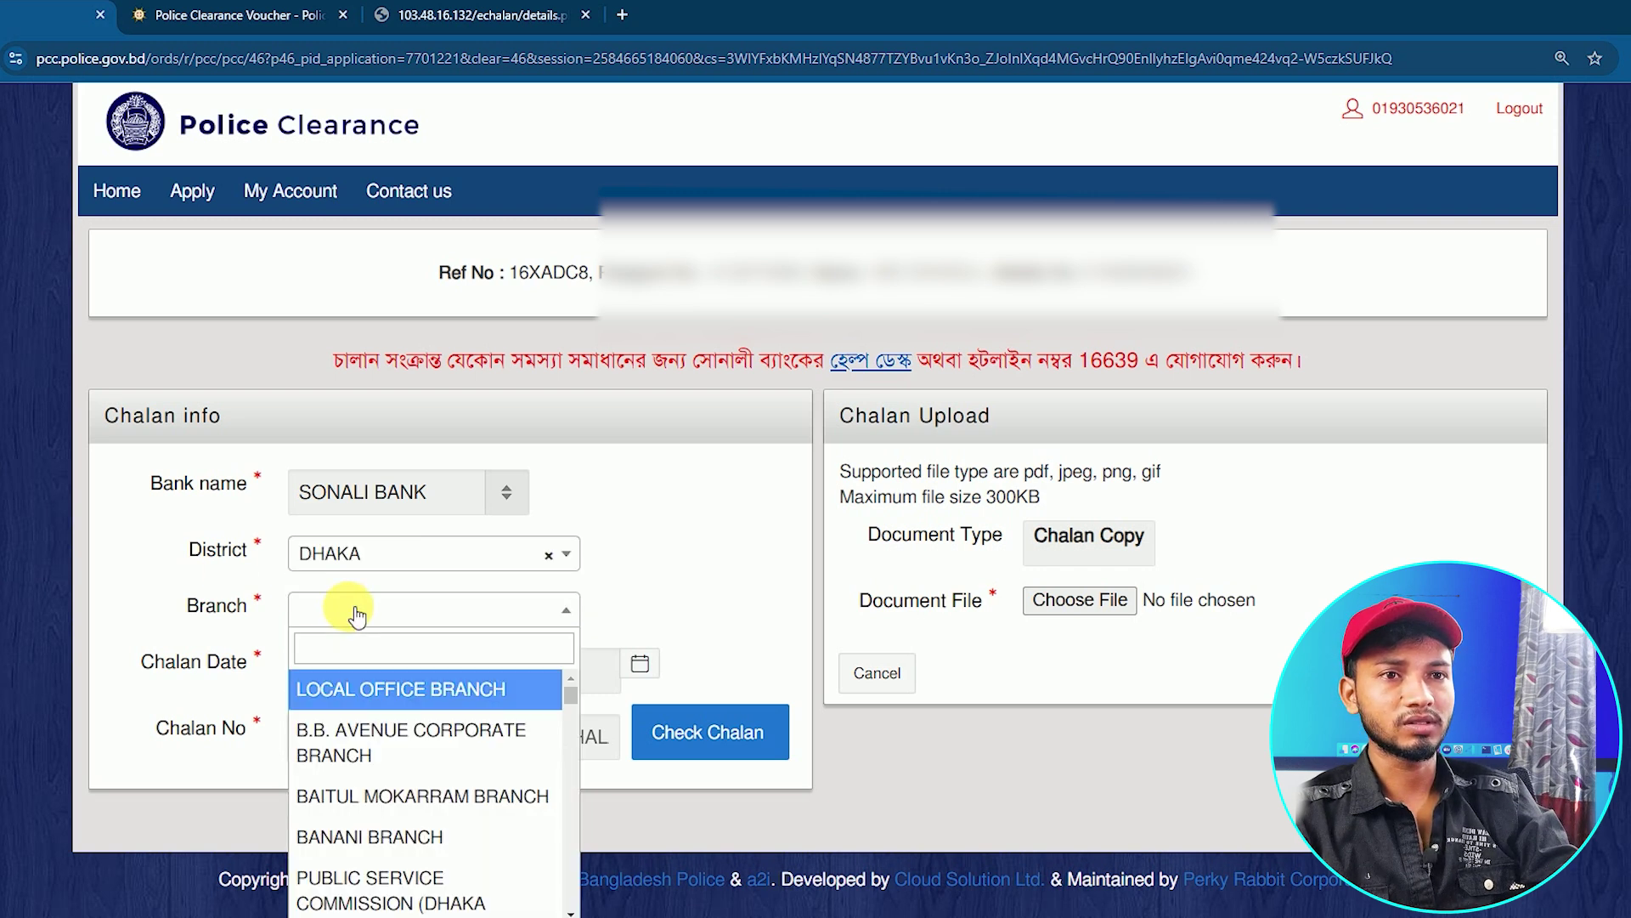
{"action": "left_click", "coordinate": [401, 685]}
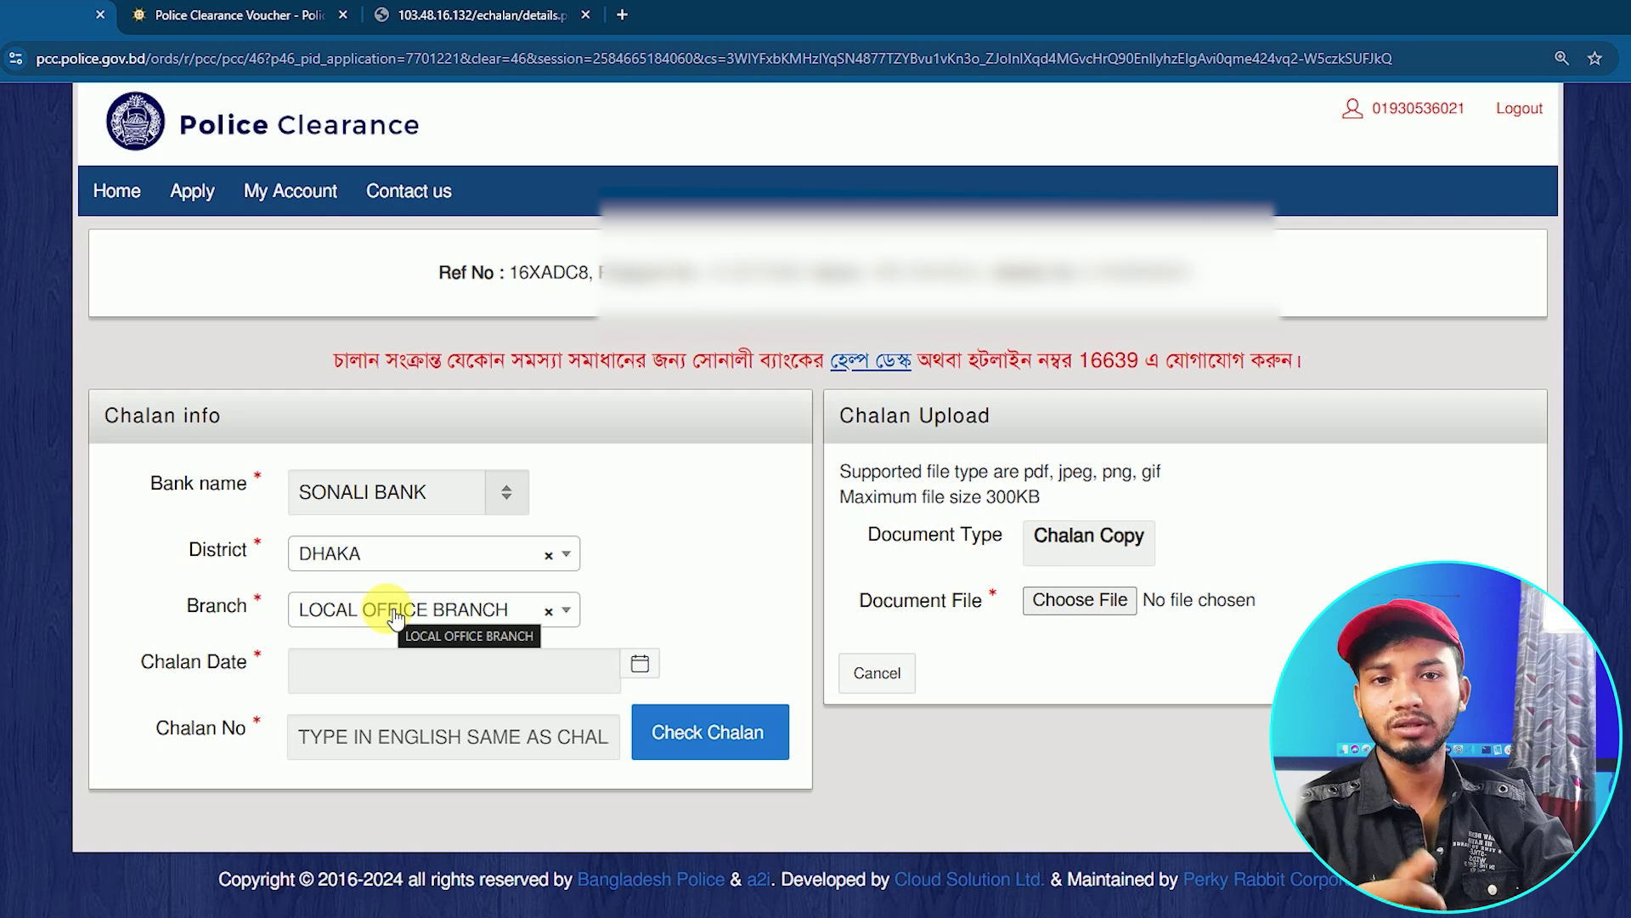
- Set the challan date to 08-Nov-24, enter the challan number and verify it with Check Chalan
{"action": "left_click", "coordinate": [346, 666]}
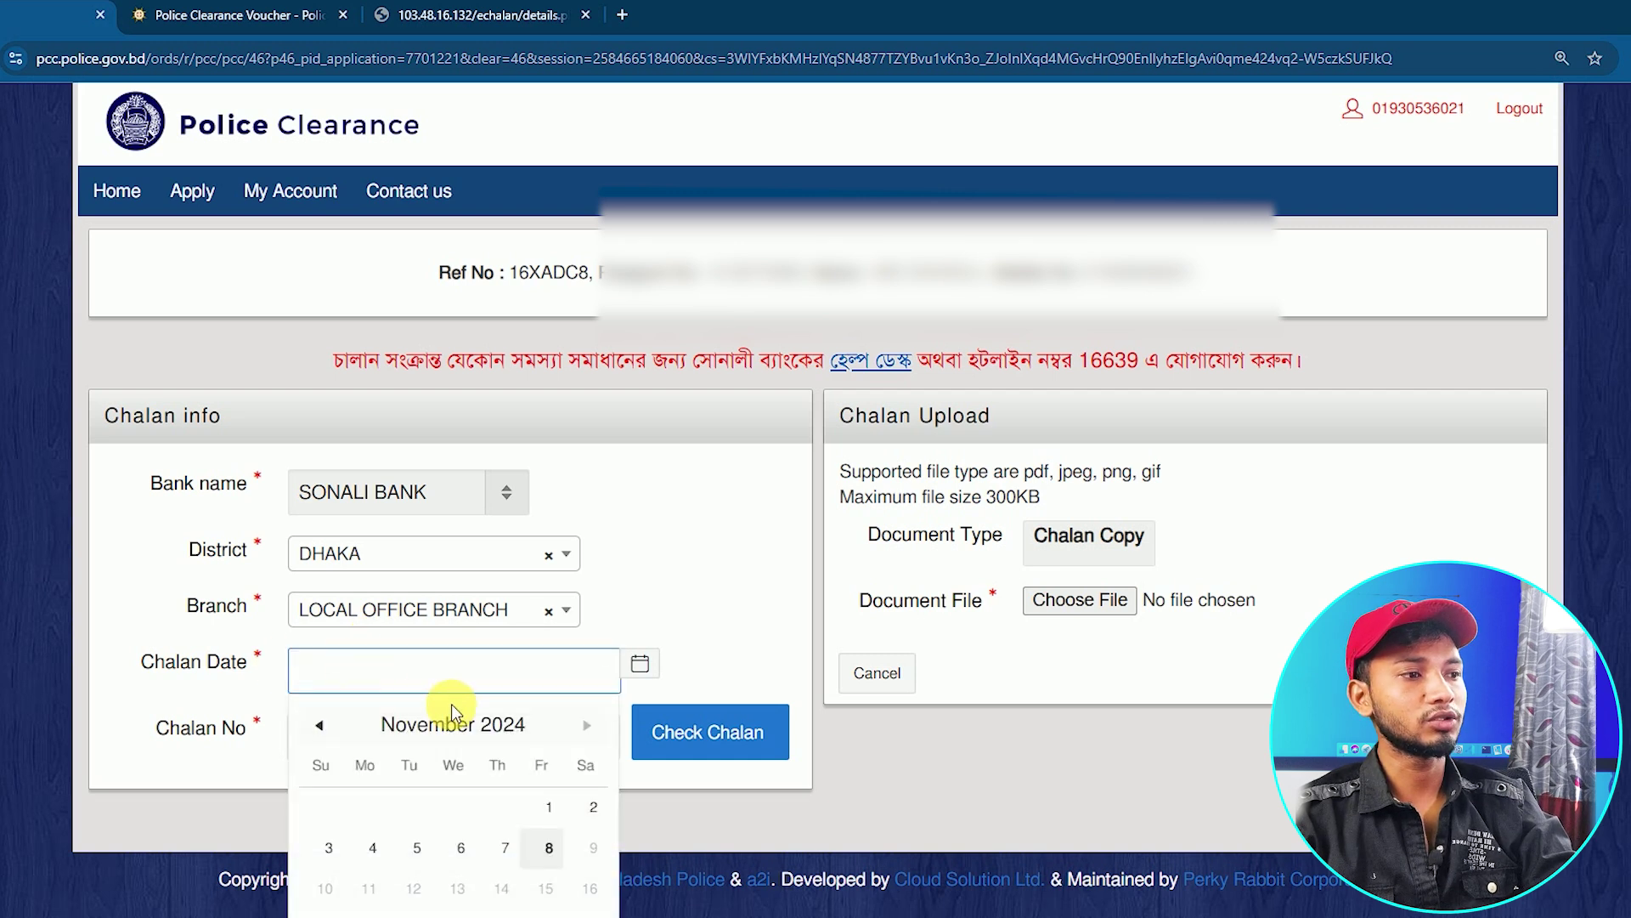
{"action": "left_click", "coordinate": [549, 847]}
{"action": "left_click", "coordinate": [380, 735]}
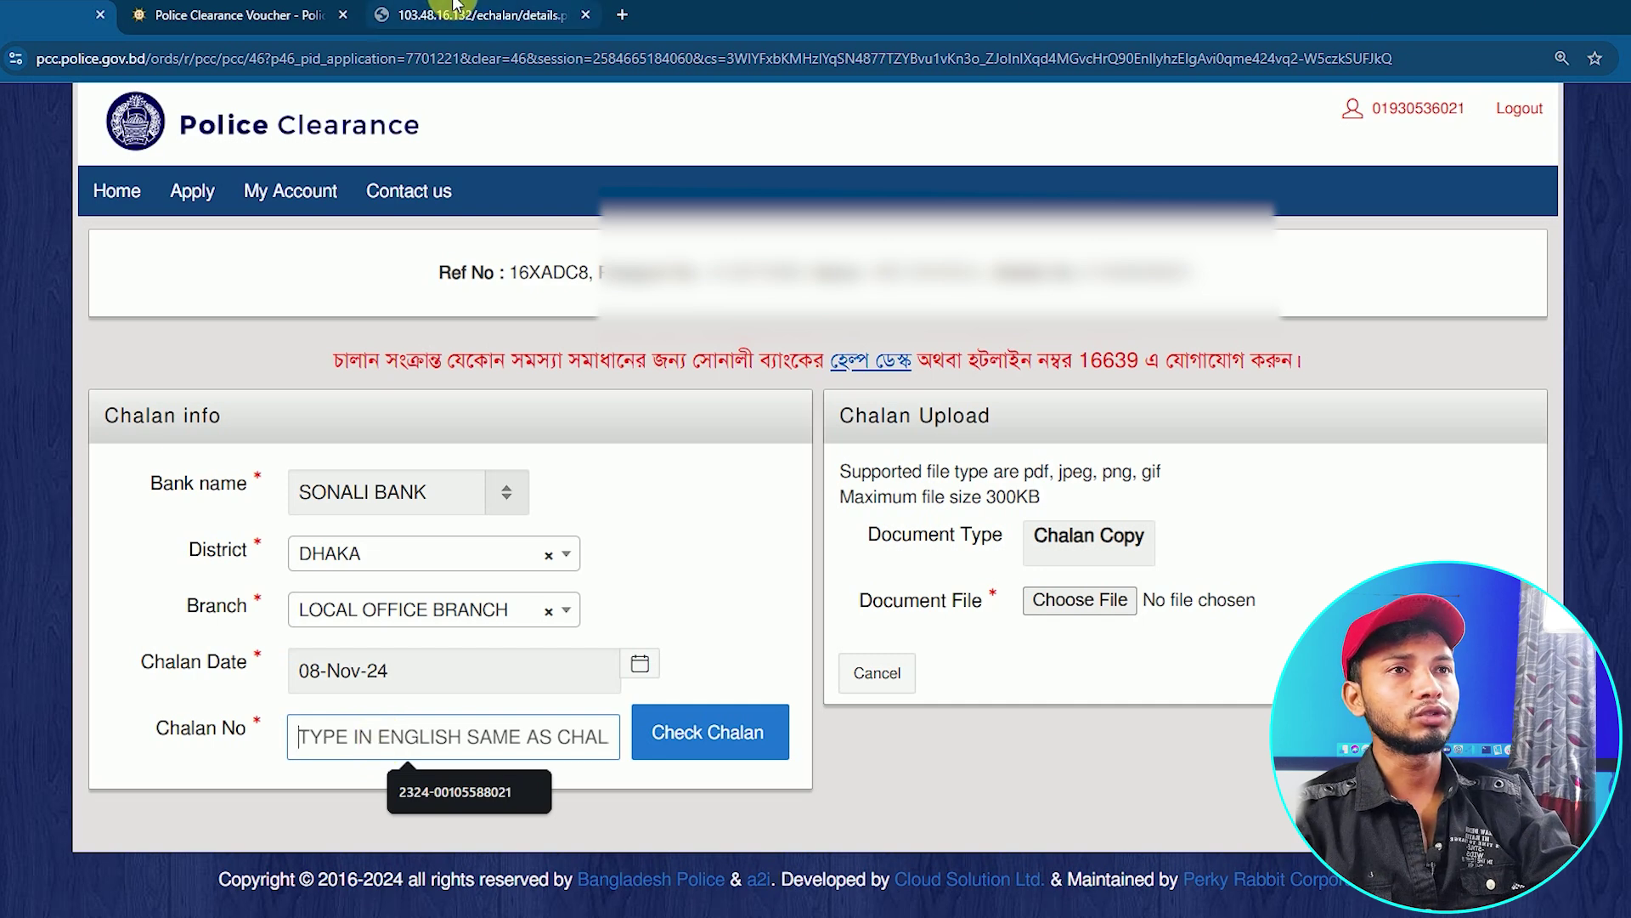
{"action": "left_click", "coordinate": [456, 10]}
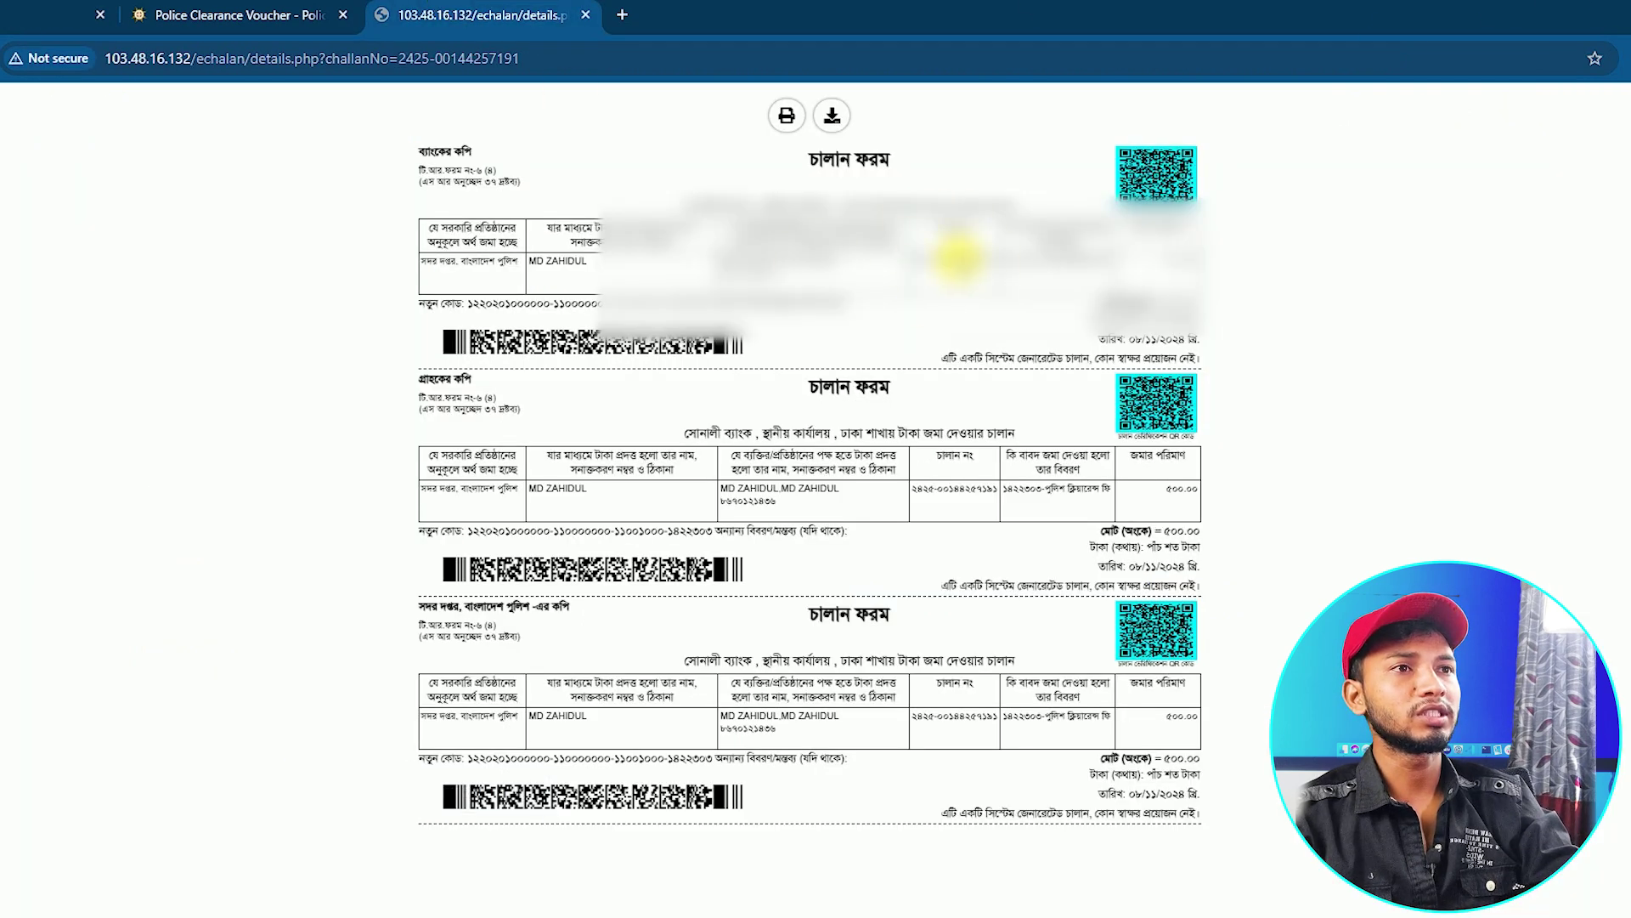
{"action": "left_click", "coordinate": [70, 6]}
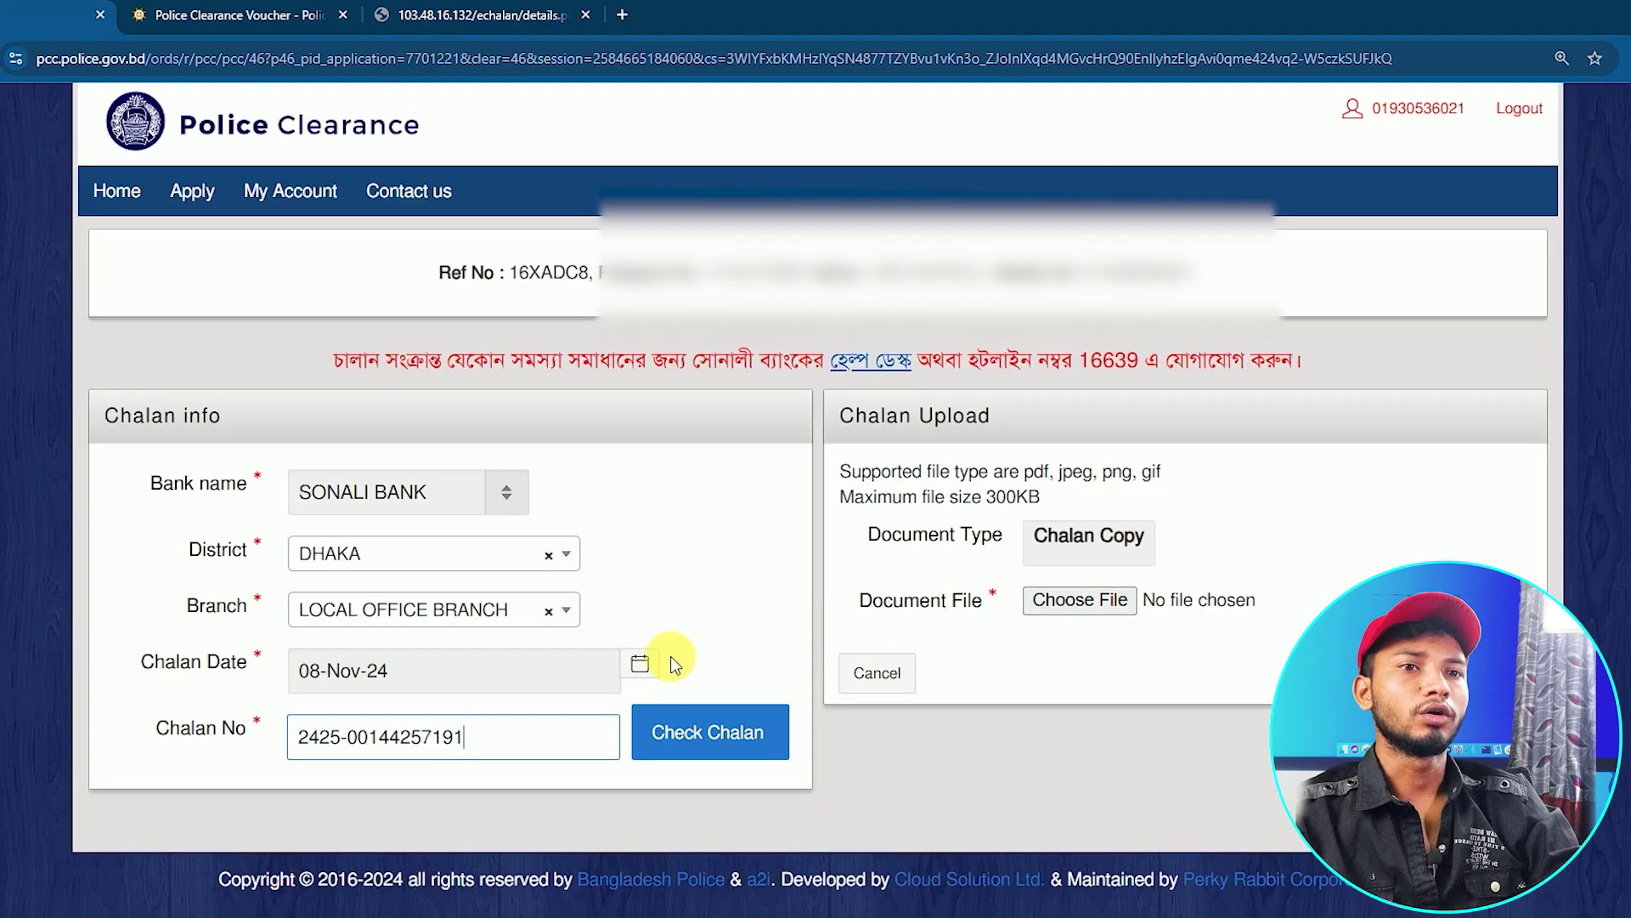
{"action": "left_click", "coordinate": [737, 769]}
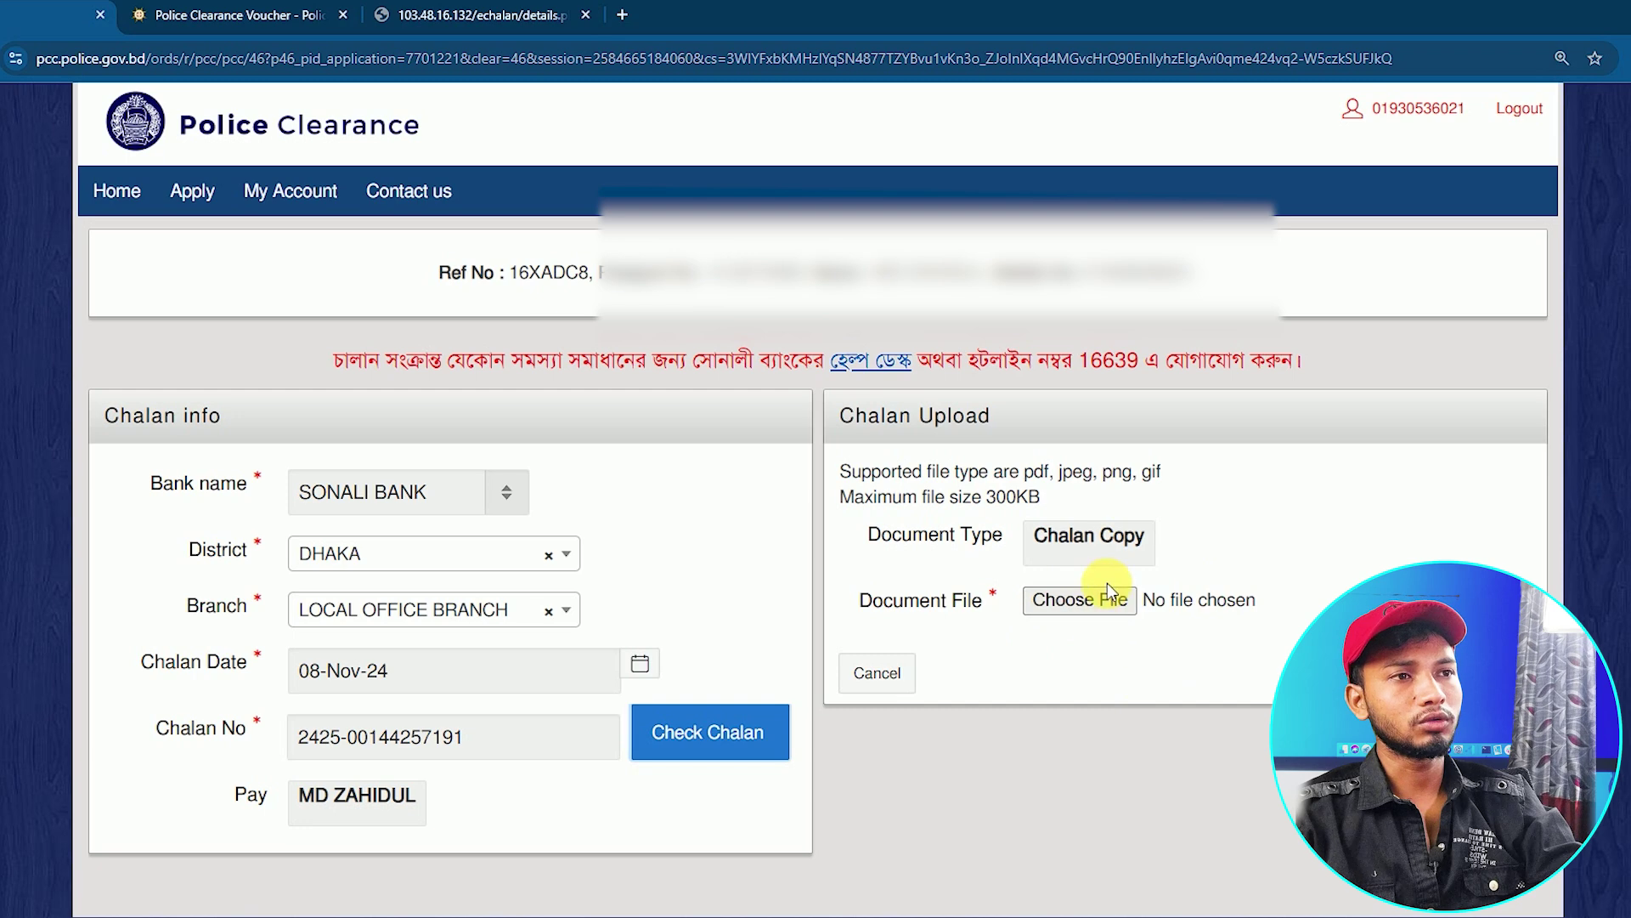
{"action": "left_click", "coordinate": [1082, 604]}
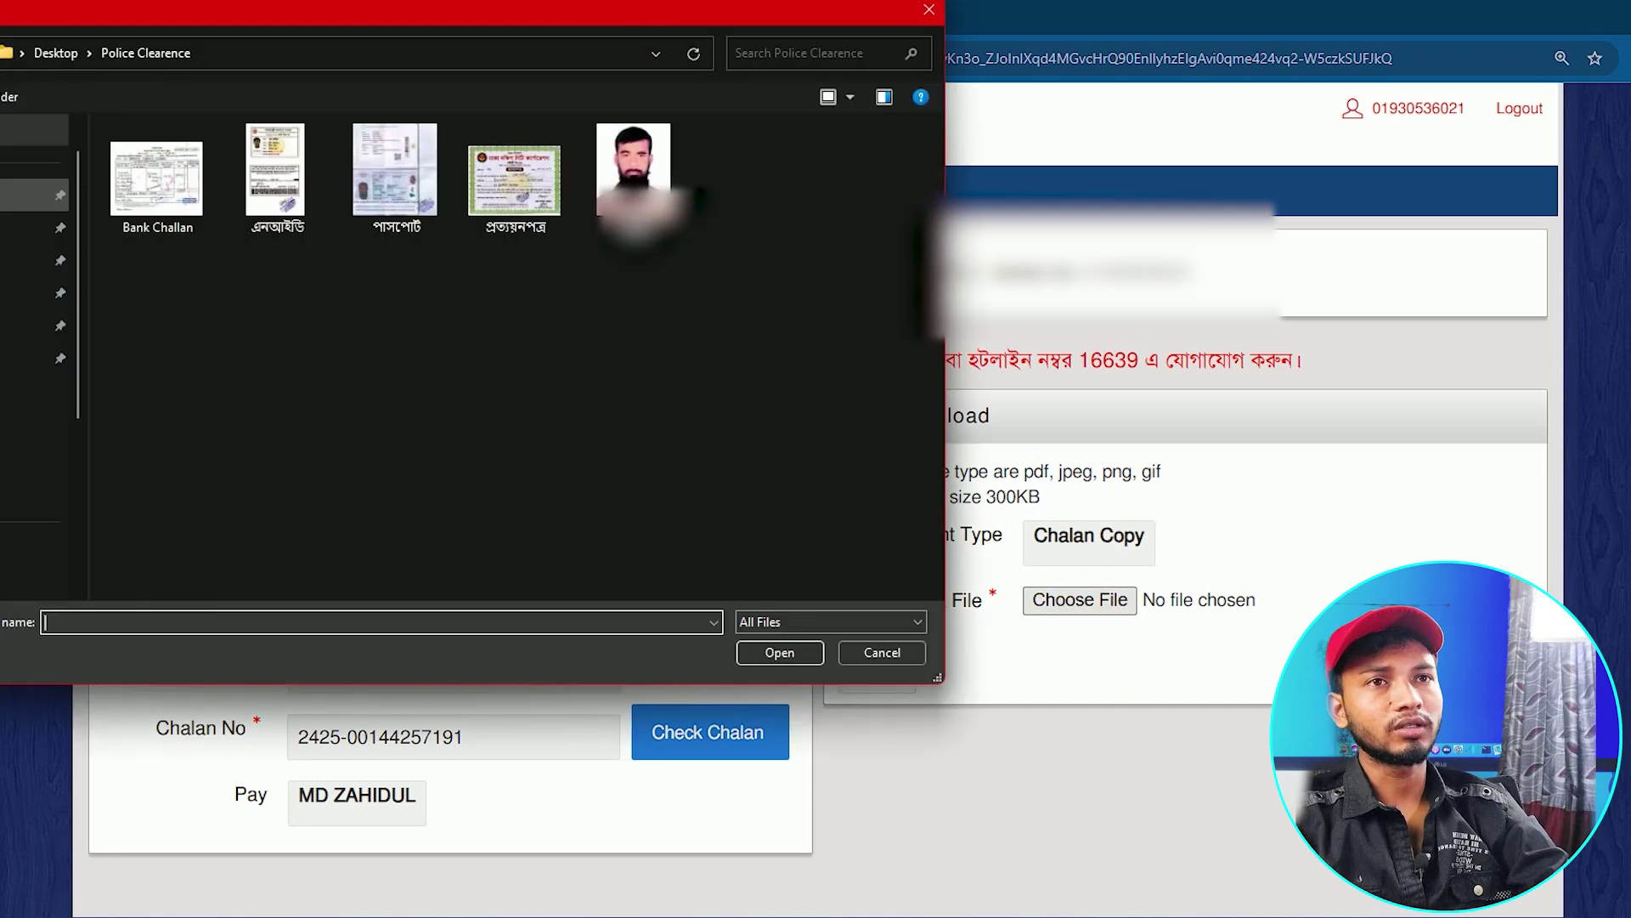
{"action": "left_click", "coordinate": [55, 53]}
{"action": "left_click", "coordinate": [393, 171]}
{"action": "left_click", "coordinate": [775, 650]}
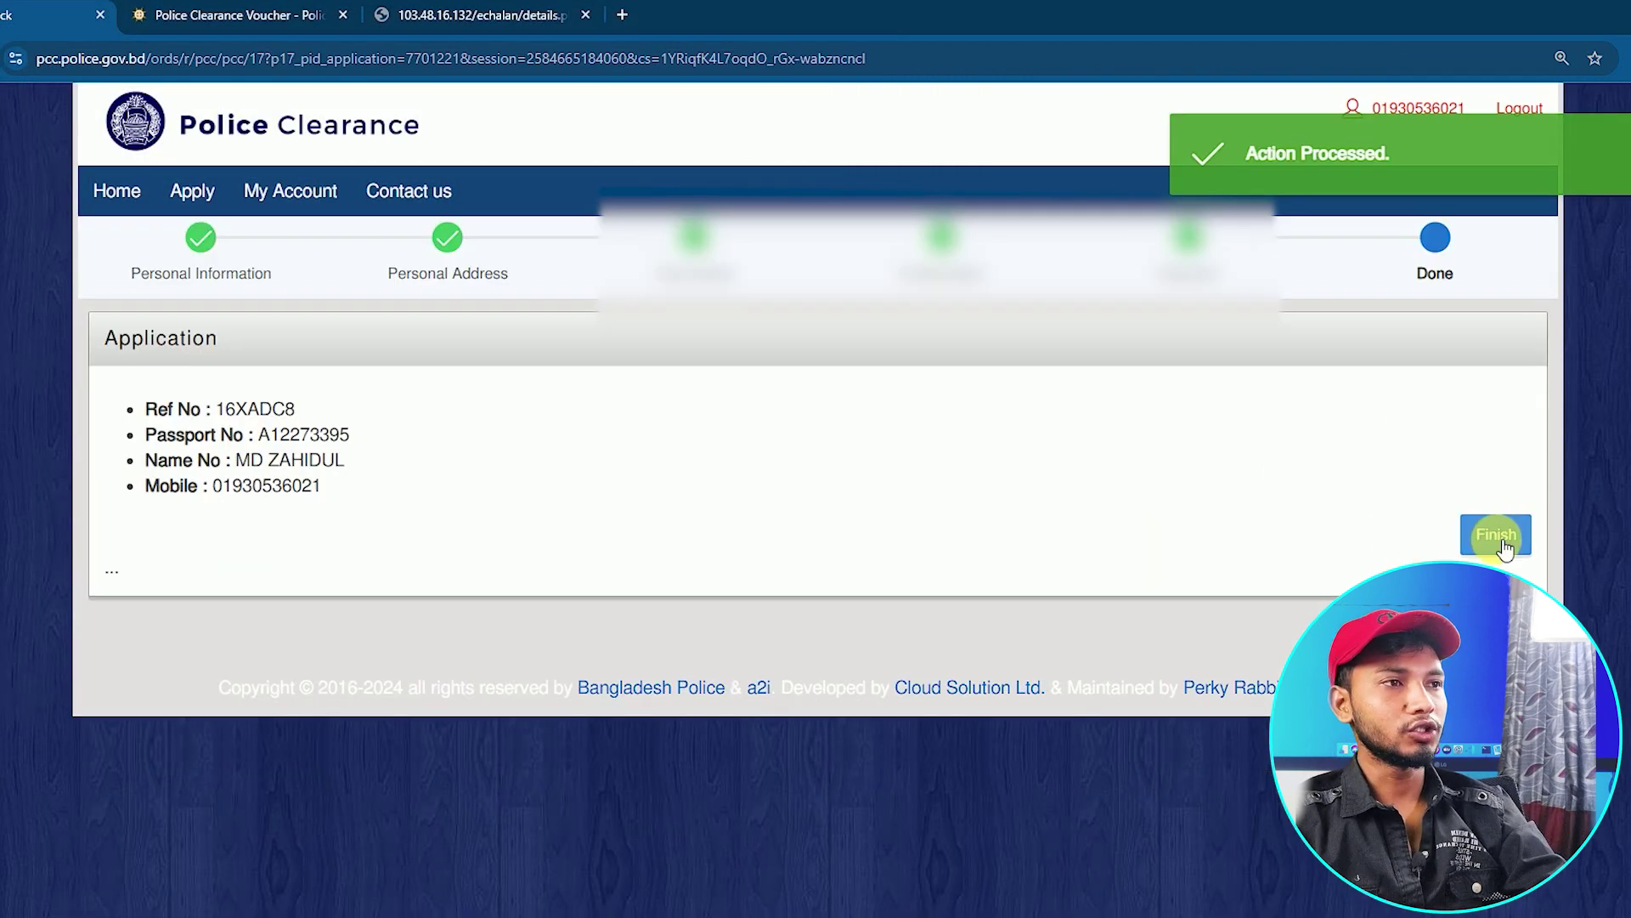
{"action": "left_click", "coordinate": [1503, 547]}
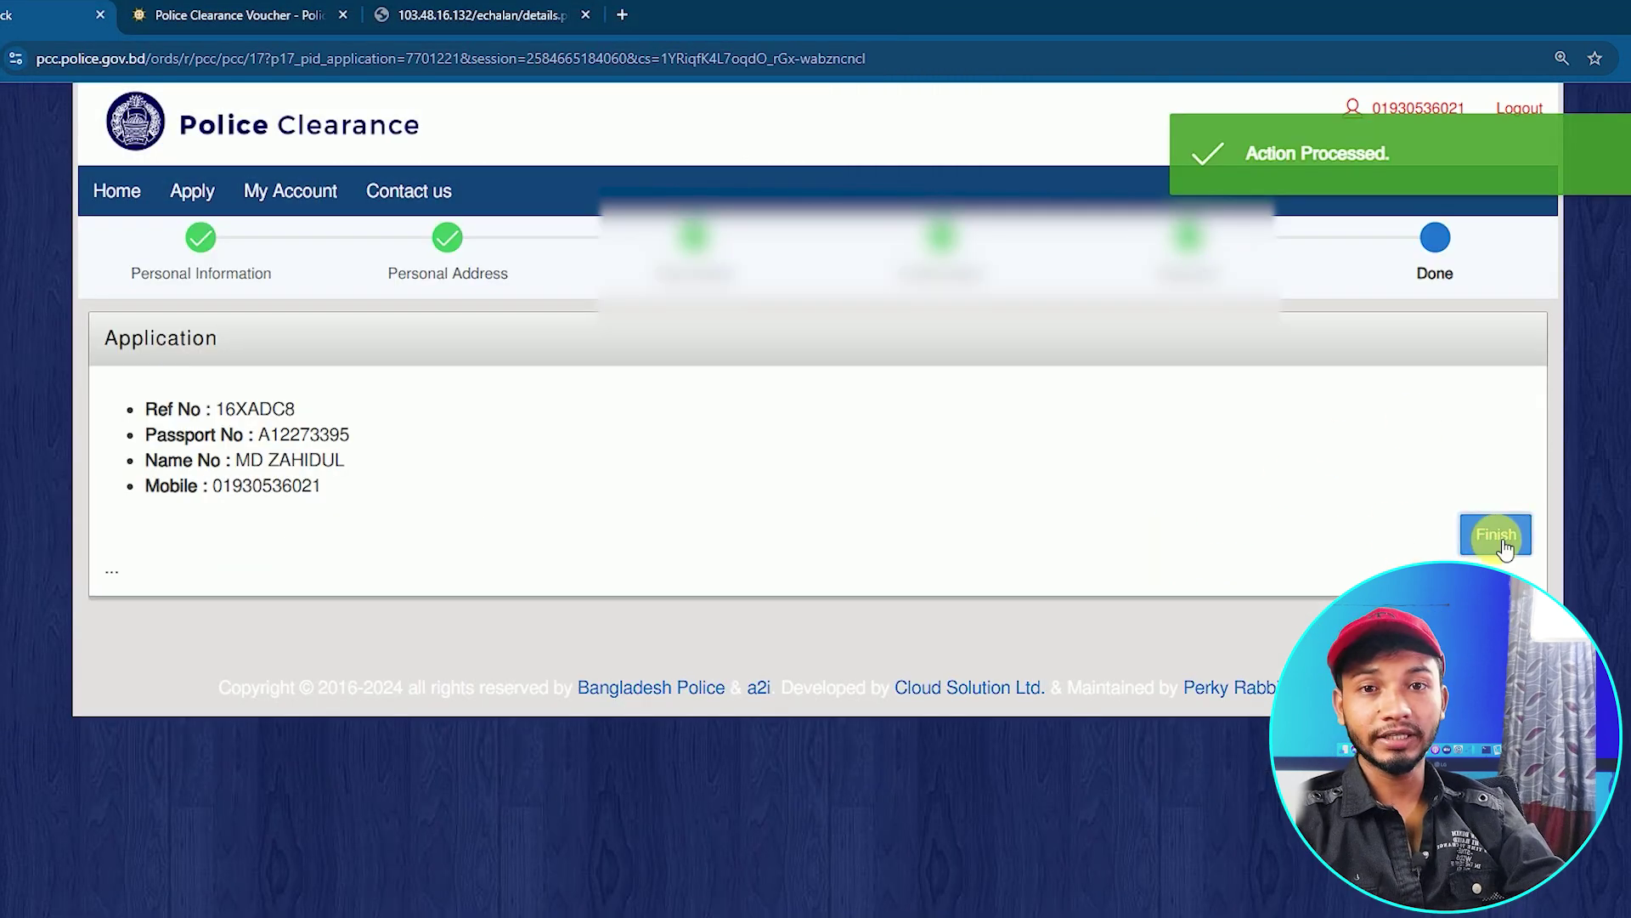
{"action": "left_click", "coordinate": [1496, 535]}
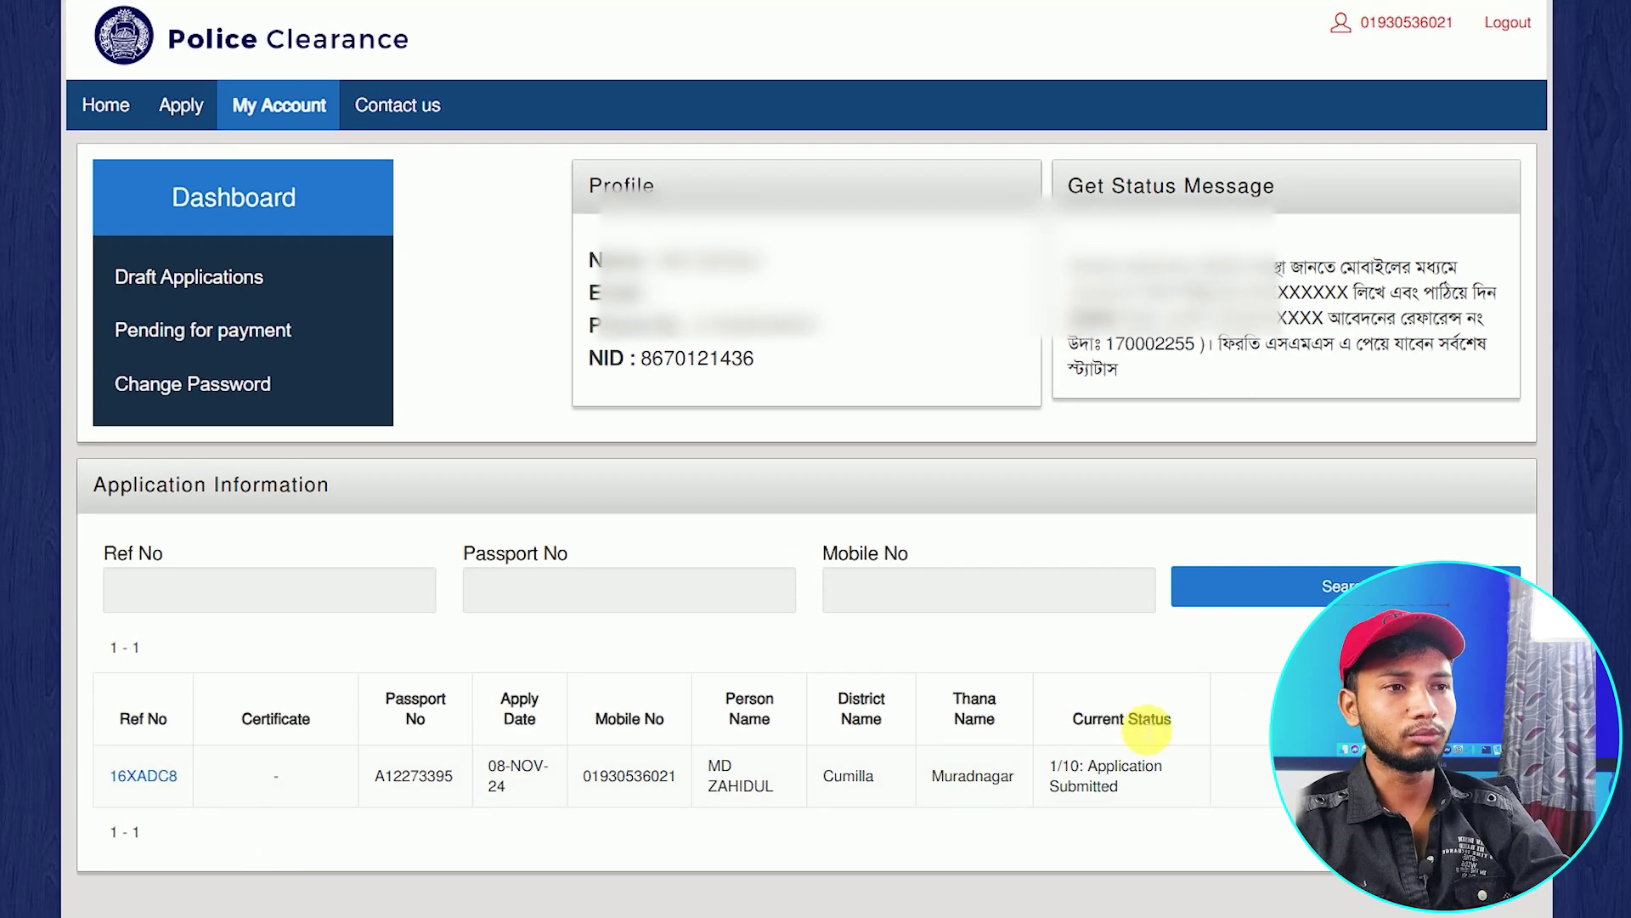
{"action": "left_click_drag", "start_coordinate": [1050, 769], "coordinate": [1059, 774]}
{"action": "left_click", "coordinate": [1090, 780]}
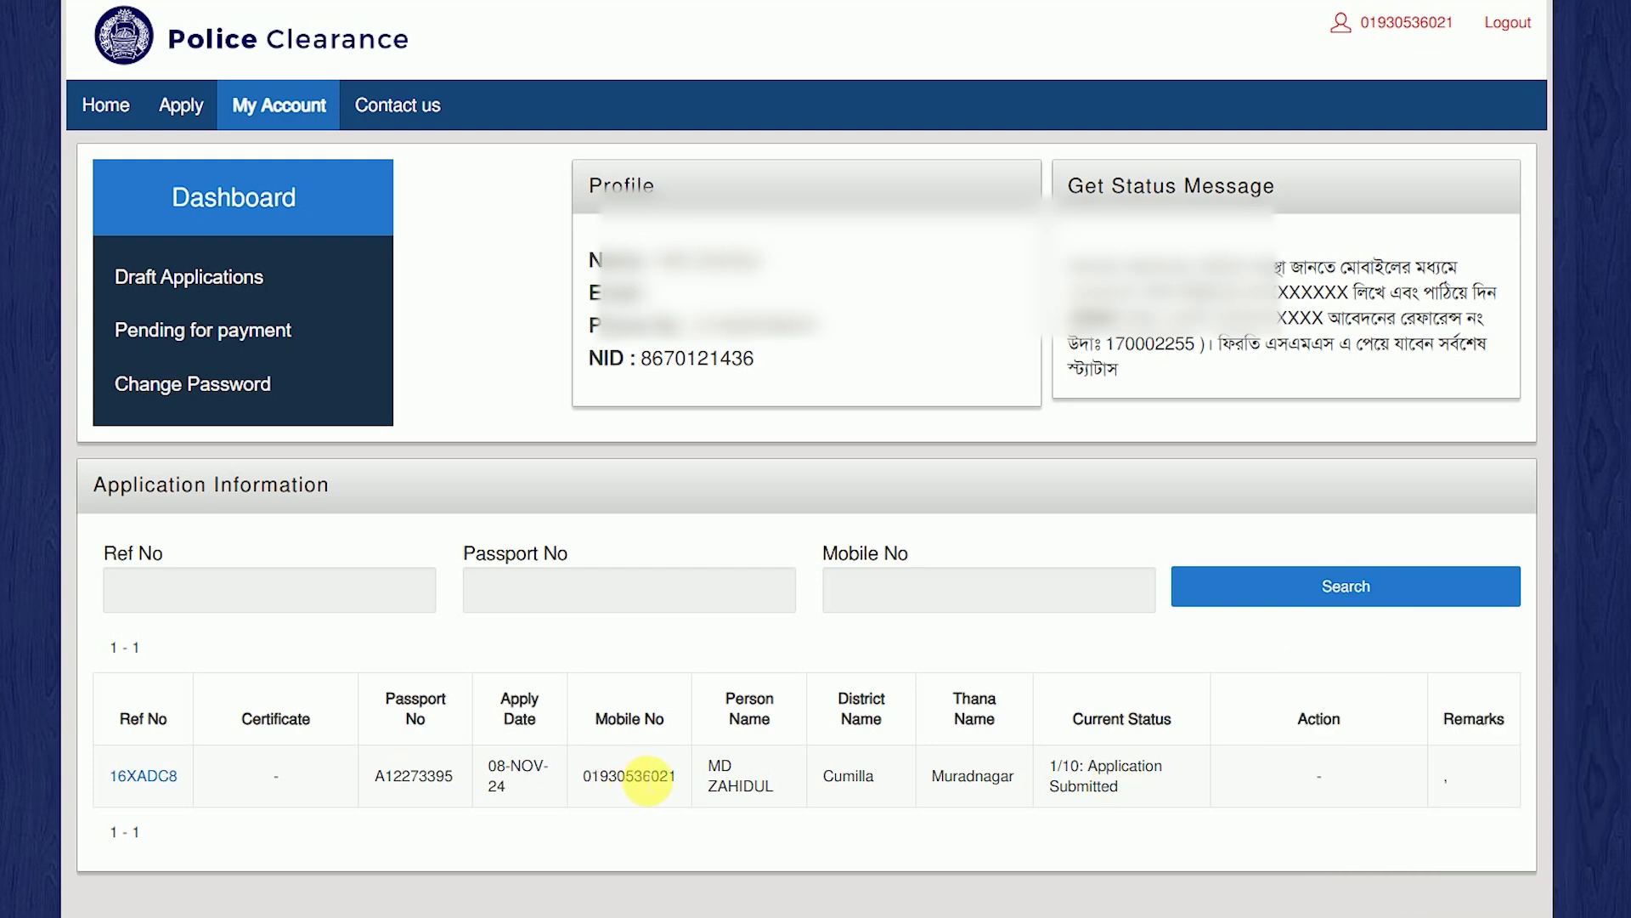
- Open the submitted application form by its Ref No and print it to Save as PDF
{"action": "left_click", "coordinate": [143, 776]}
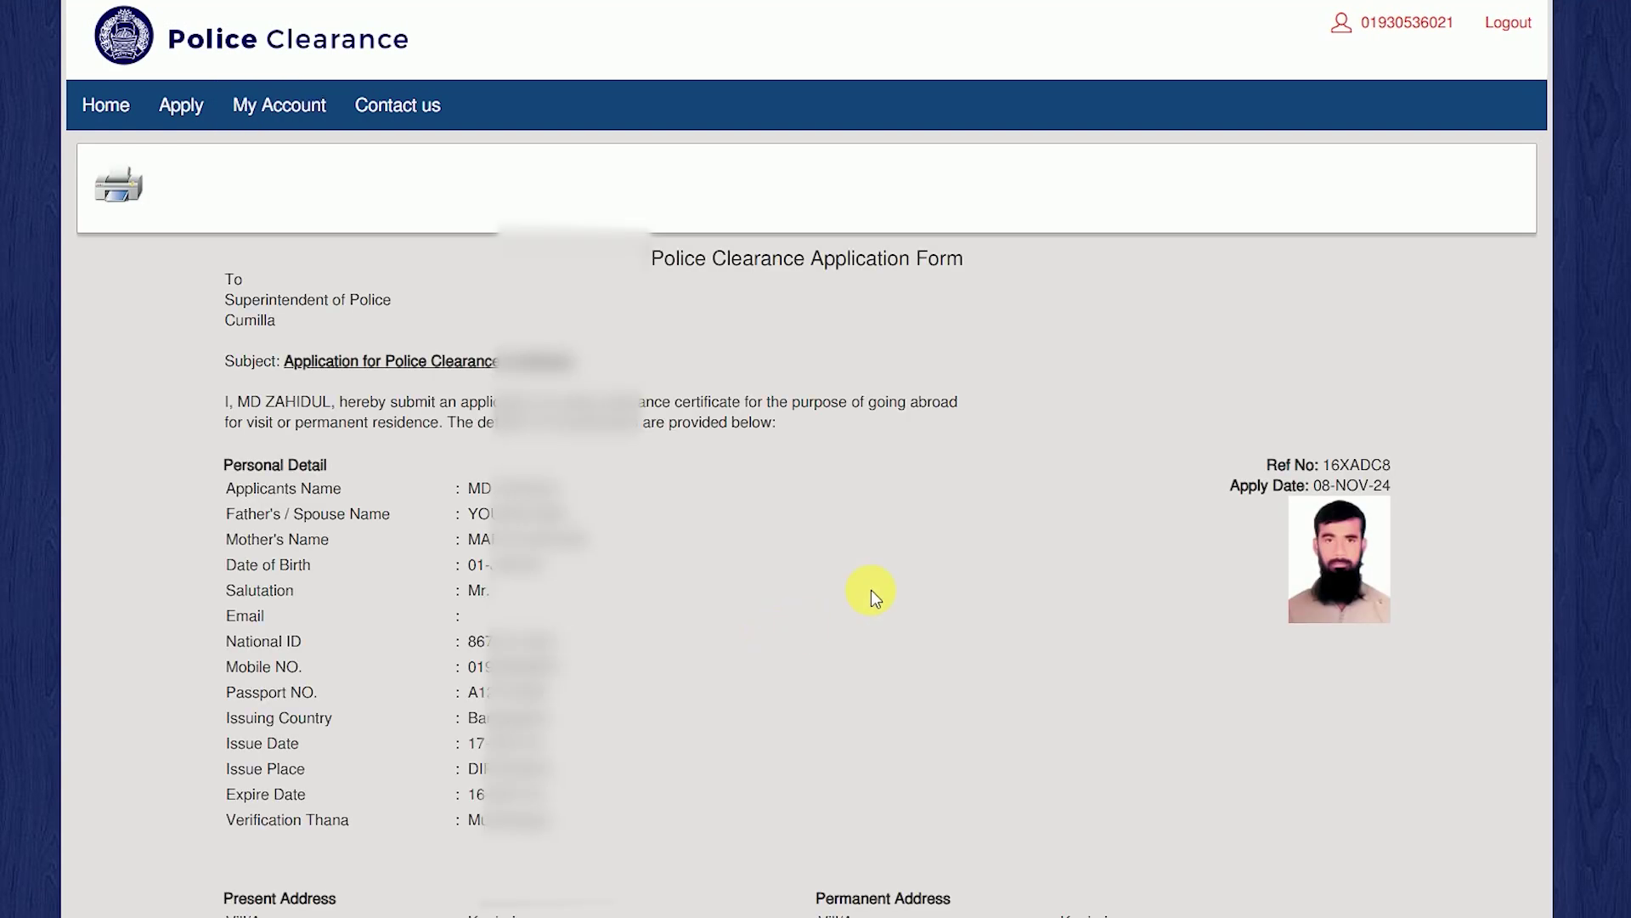
{"action": "left_click", "coordinate": [118, 185]}
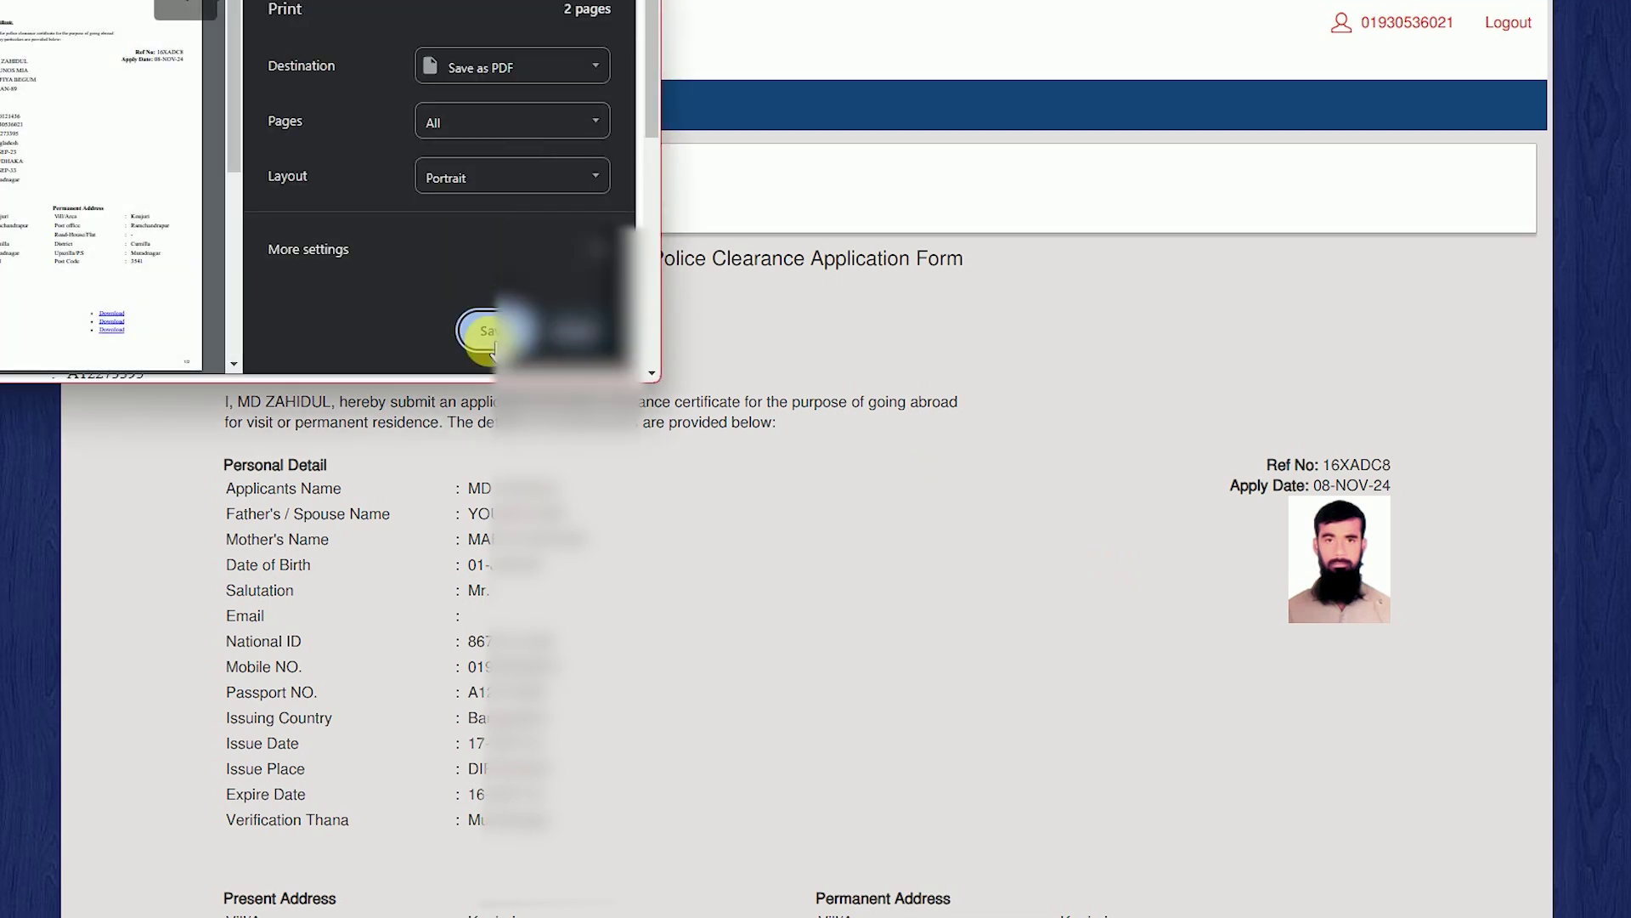